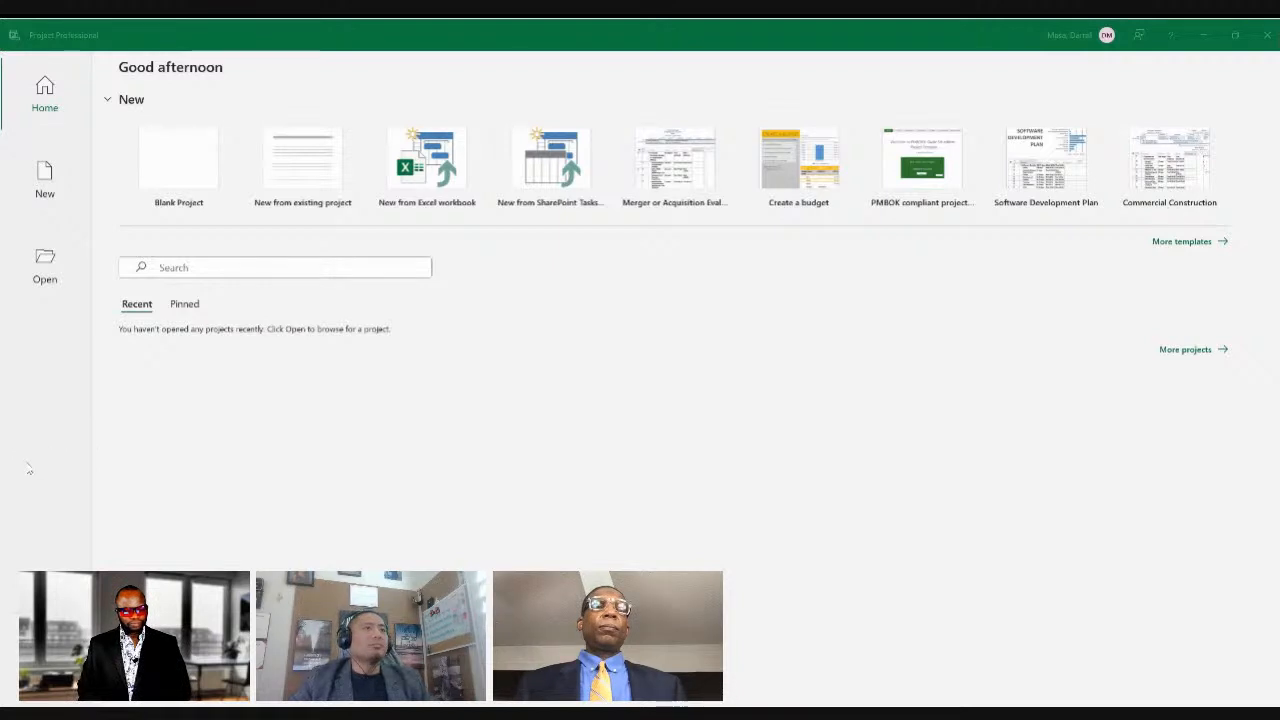
# Open the Project Options and review the General, Display and Schedule settings, leaving them unchanged.
pyautogui.click(29, 469)
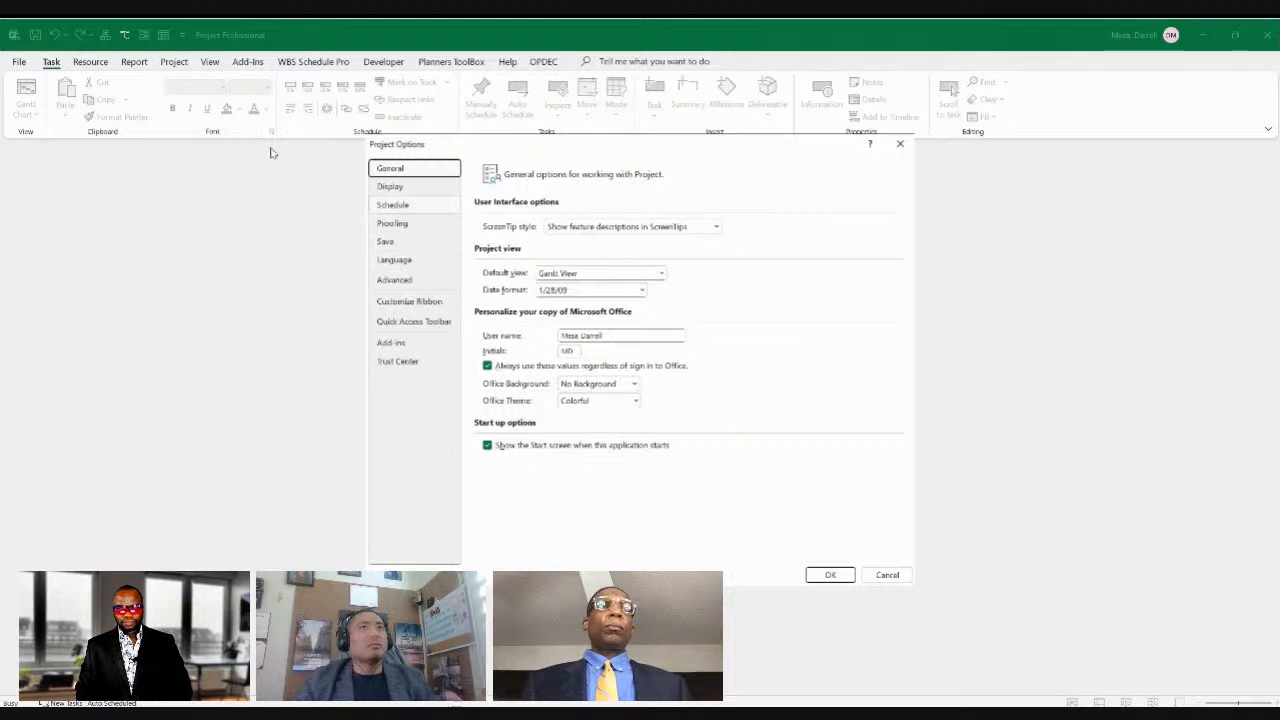
pyautogui.press('Down')
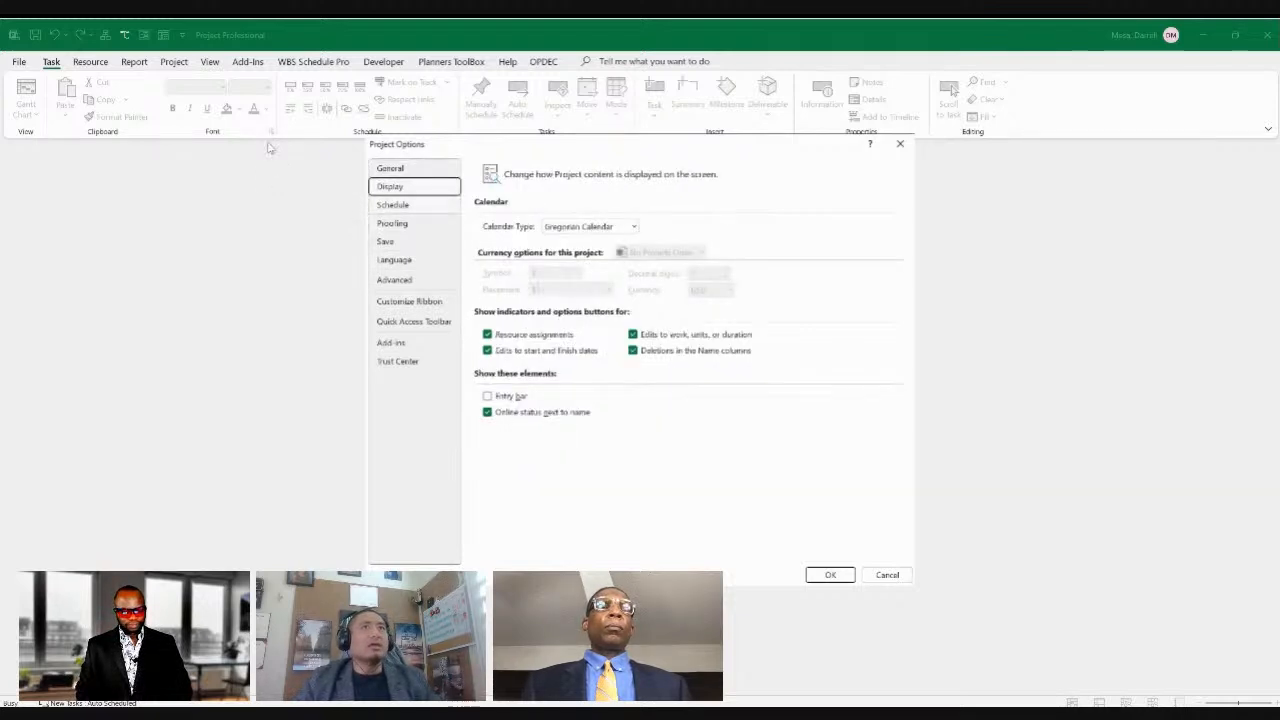
pyautogui.press('Down')
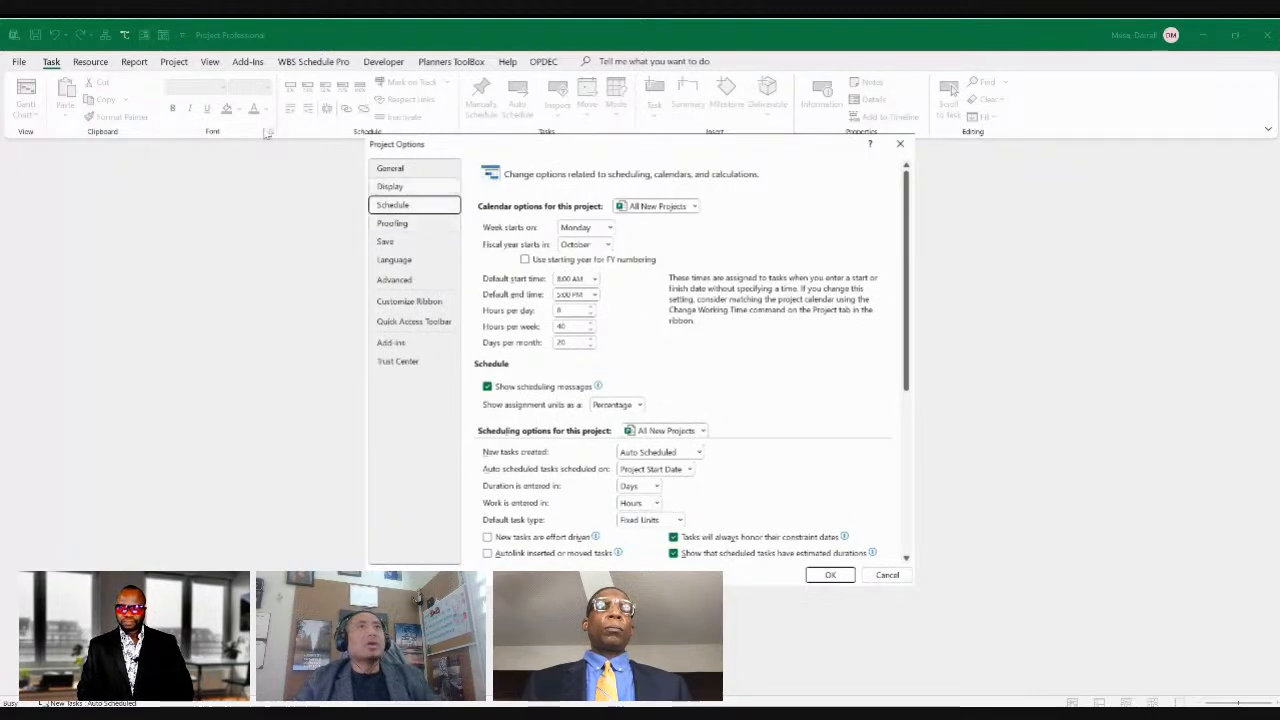
pyautogui.press('Home')
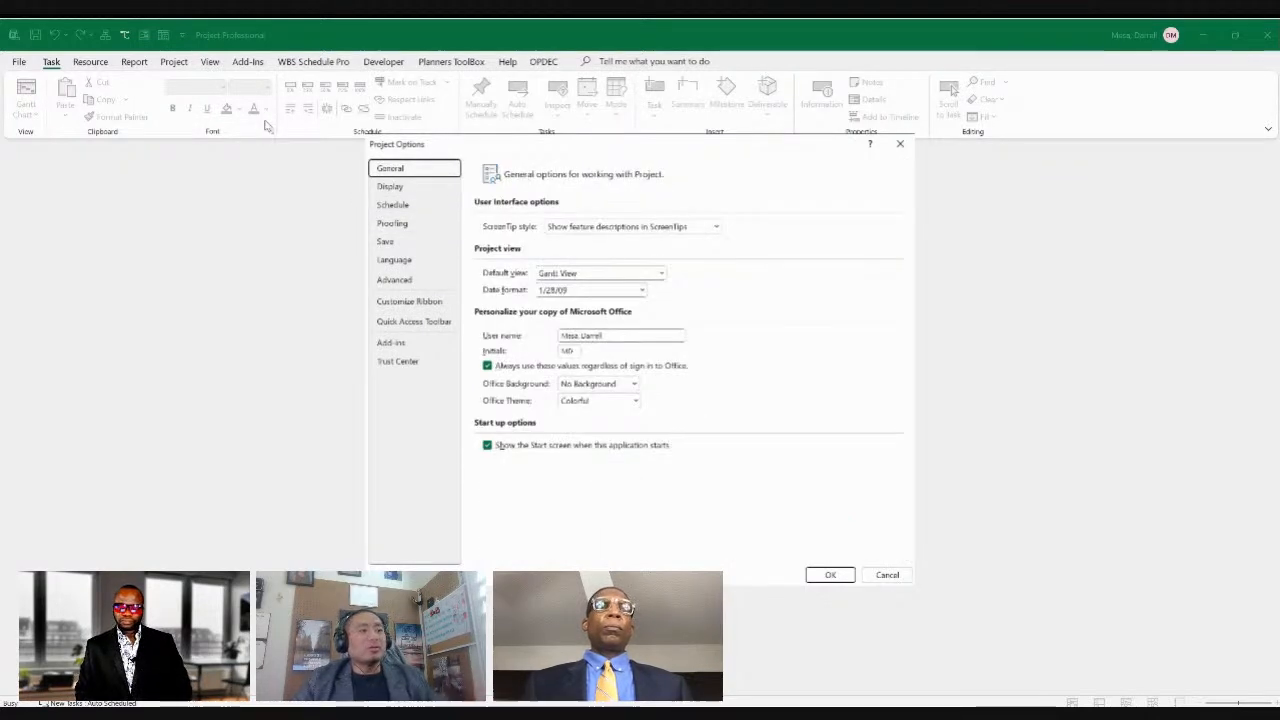
pyautogui.press('Down')
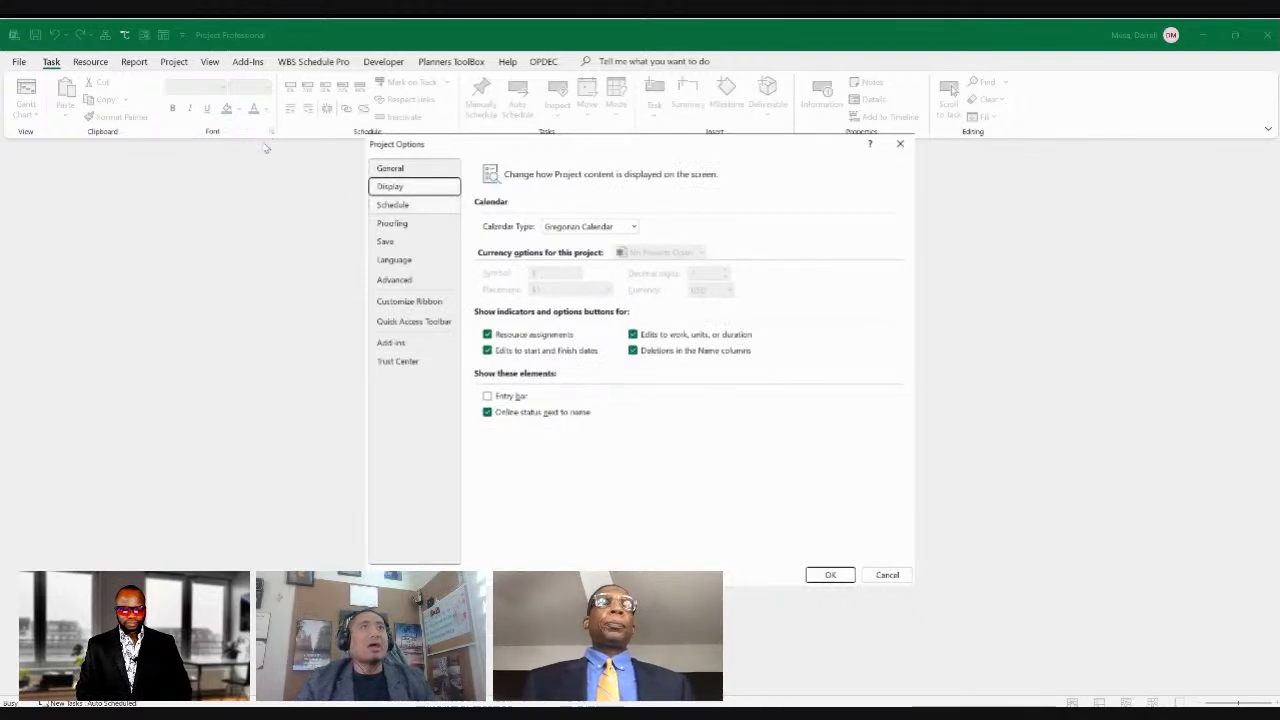
pyautogui.press('Down')
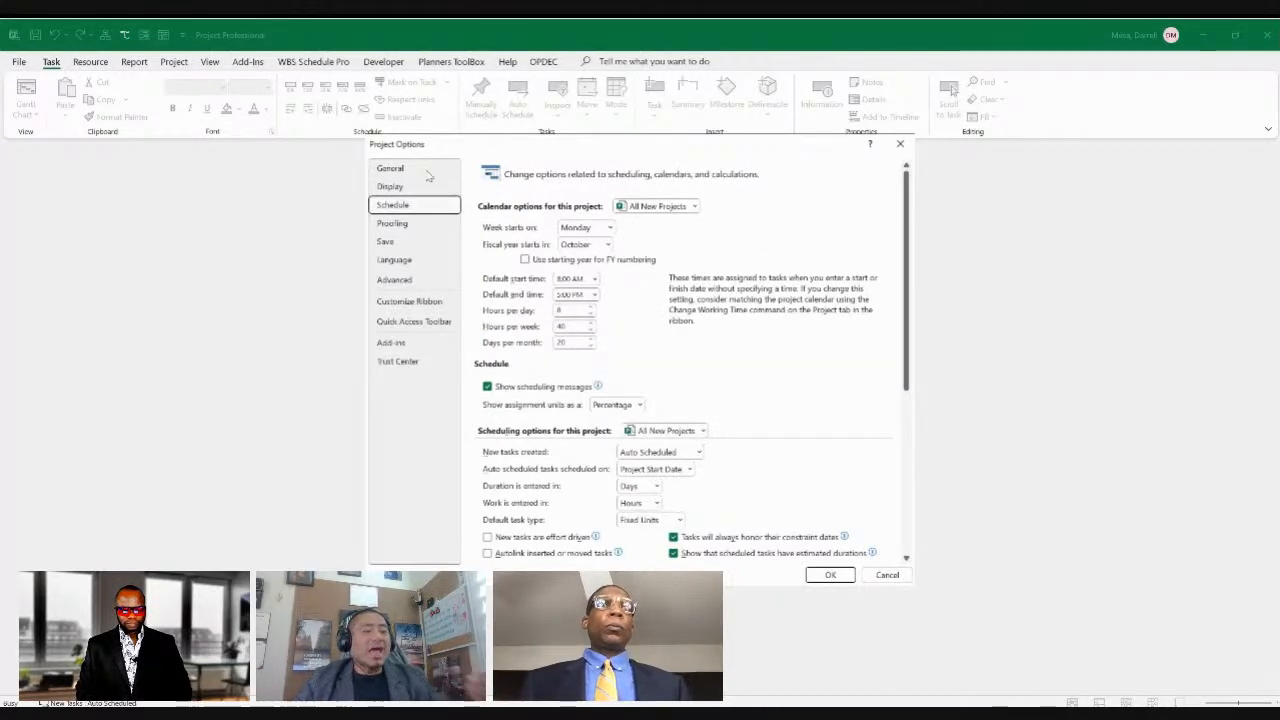
pyautogui.click(434, 170)
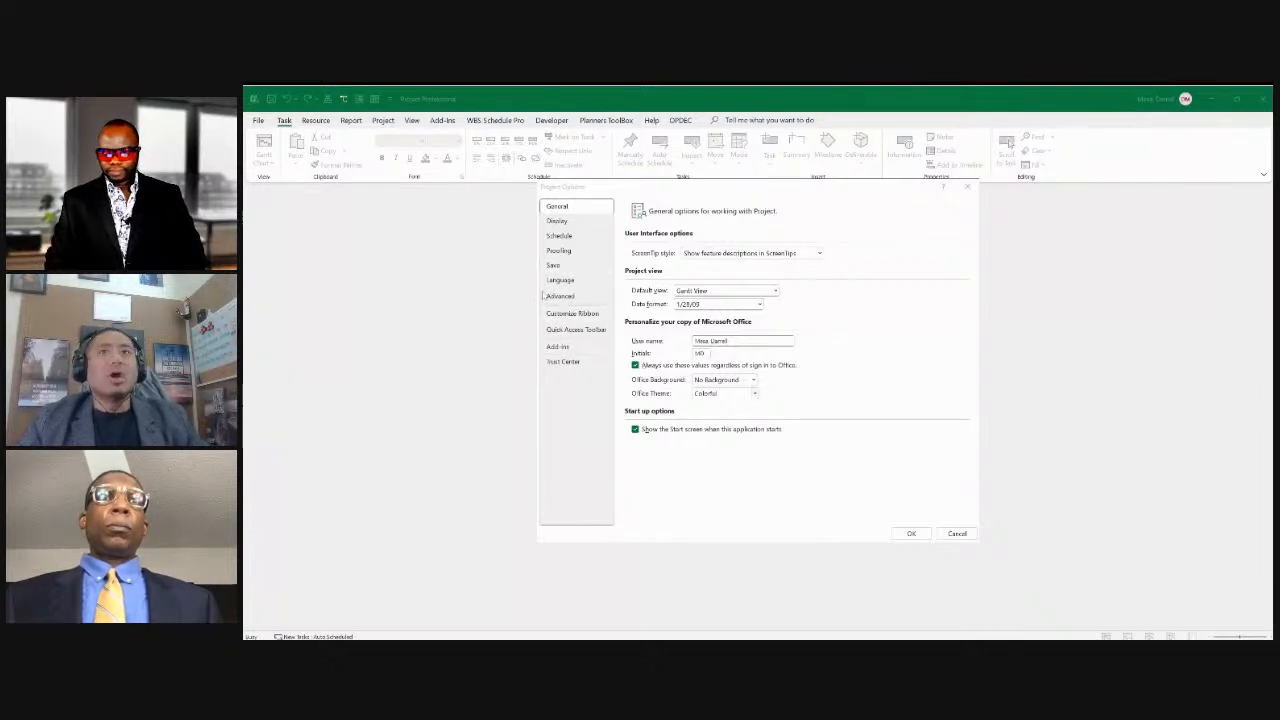
pyautogui.press('Escape')
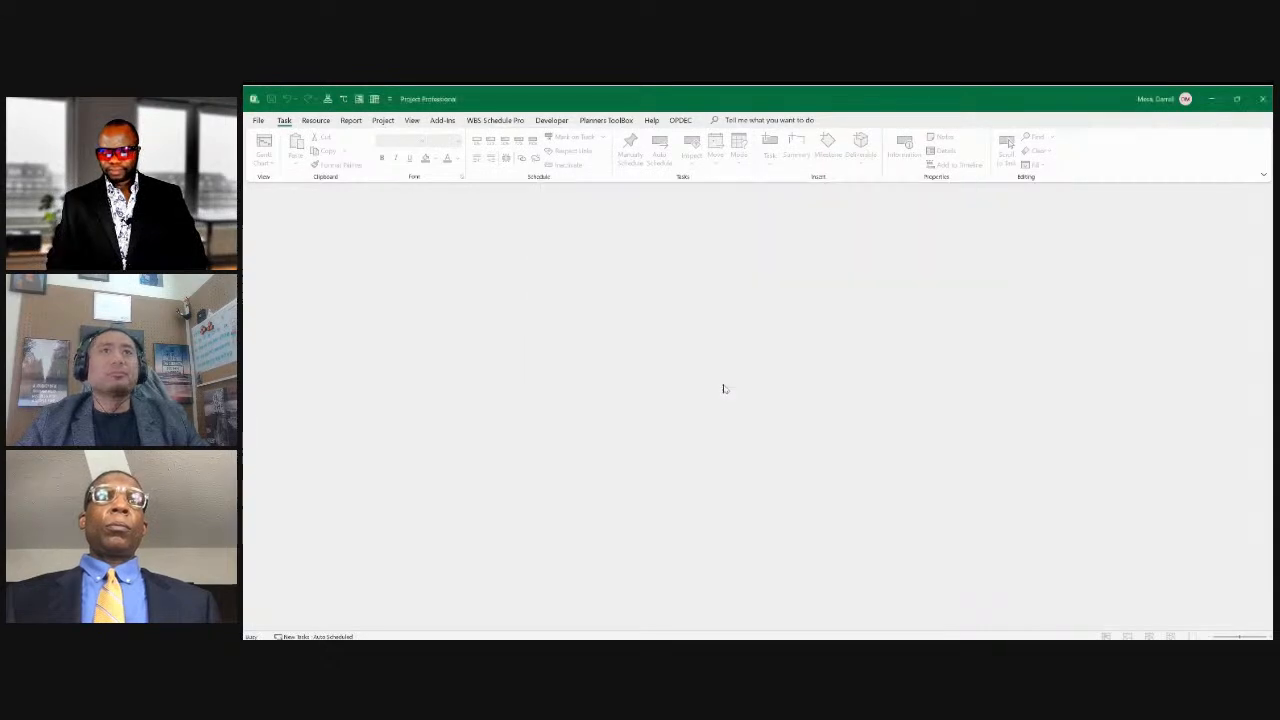
# Create a project from the Software Development Plan template and widen its task table to expose the Resource Names column.
pyautogui.click(257, 120)
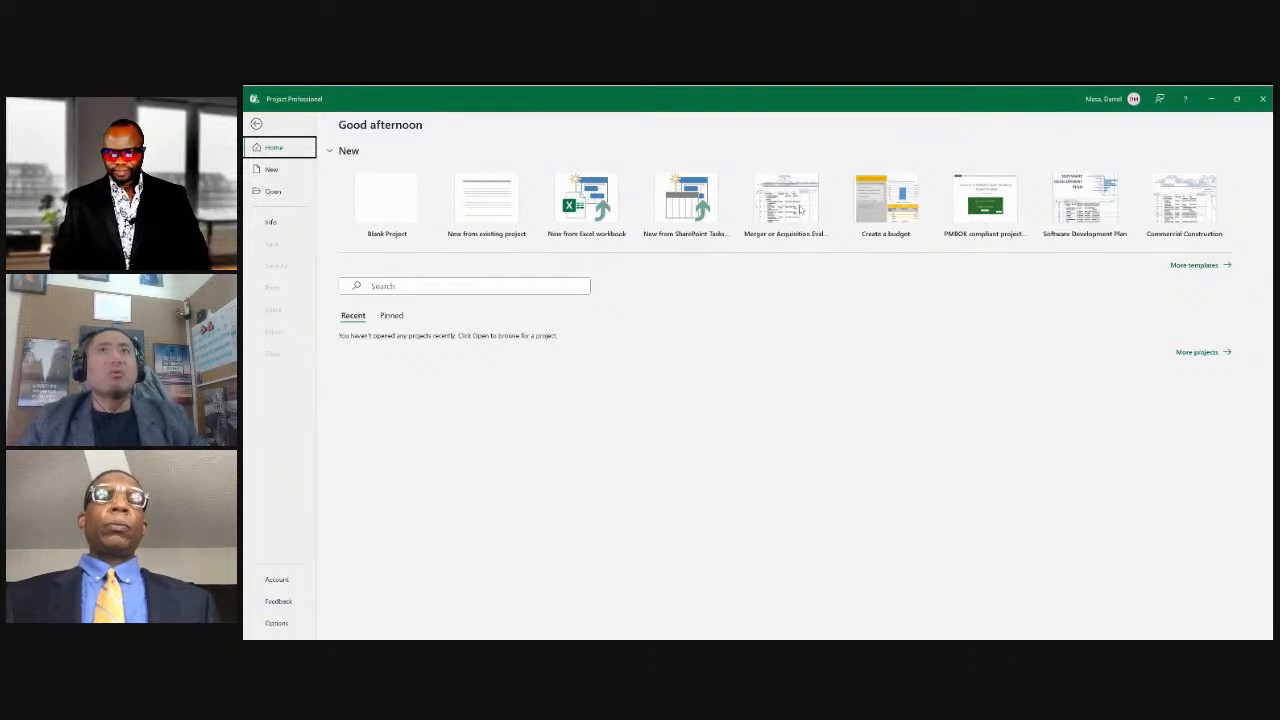
pyautogui.click(1085, 205)
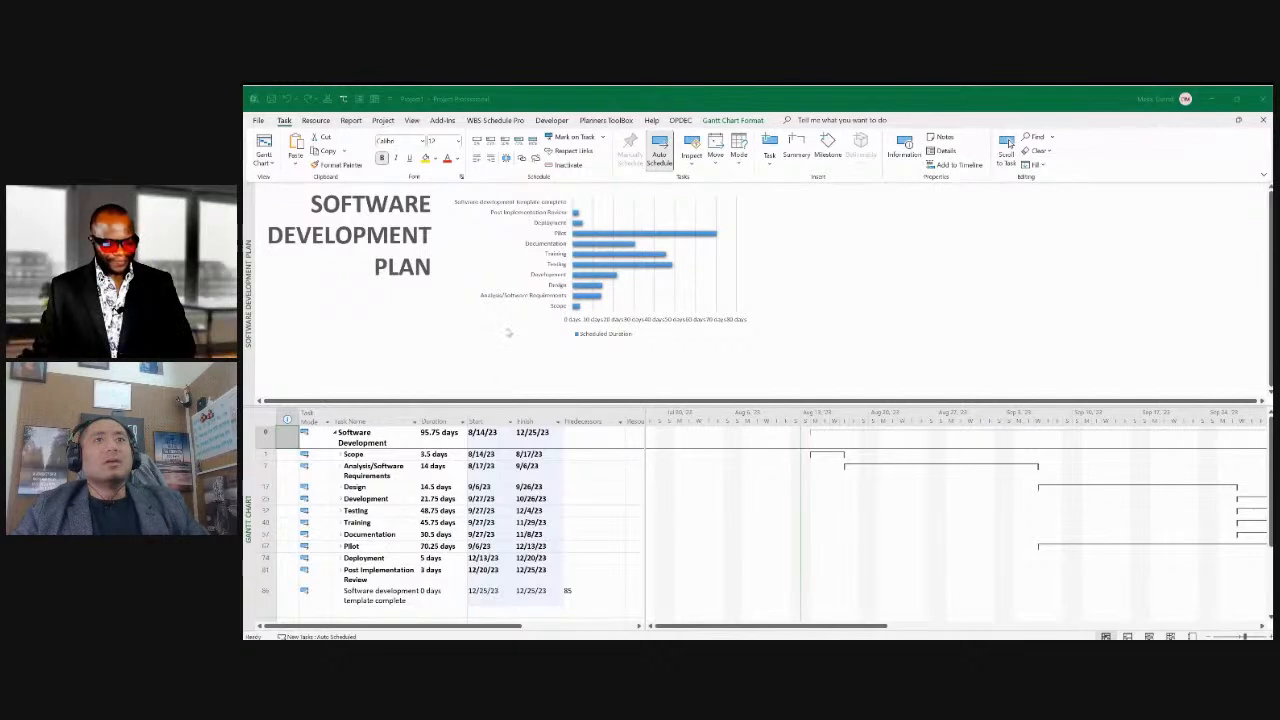
pyautogui.click(645, 450)
pyautogui.moveTo(645, 440); pyautogui.dragTo(688, 457)
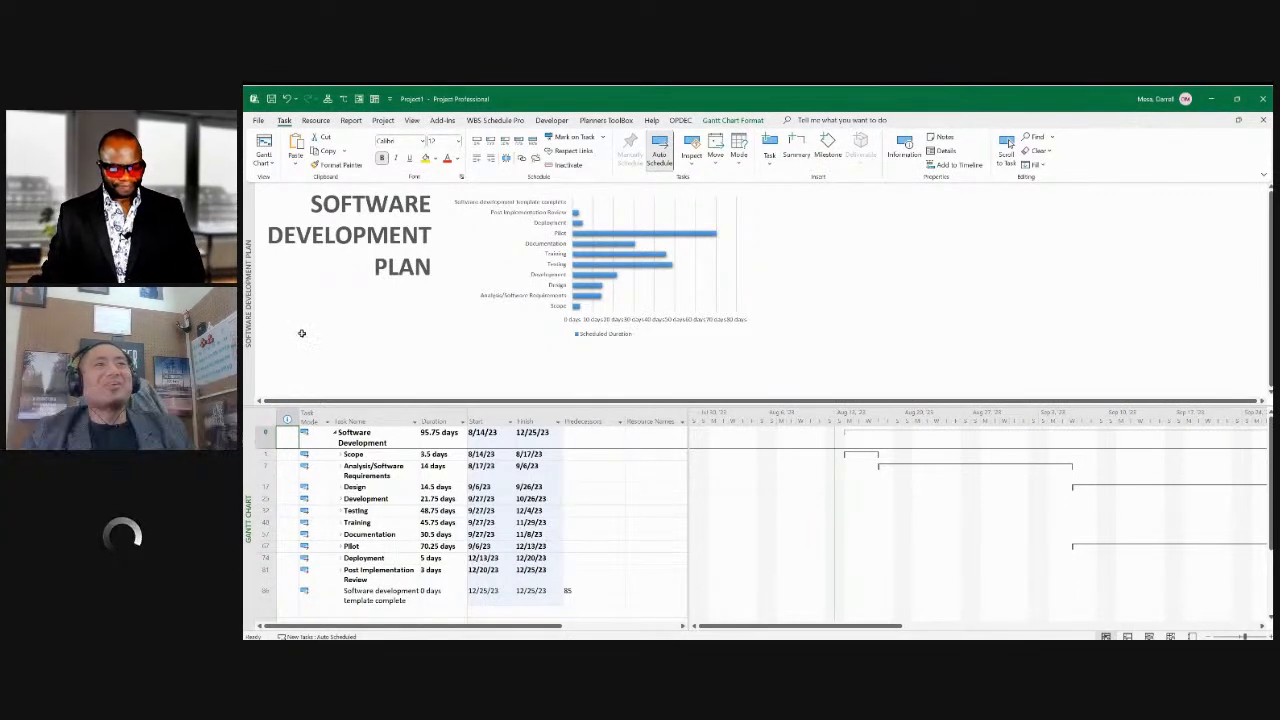
# Expand the Scope phase and examine its first subtasks in the task table and Gantt chart.
pyautogui.click(340, 454)
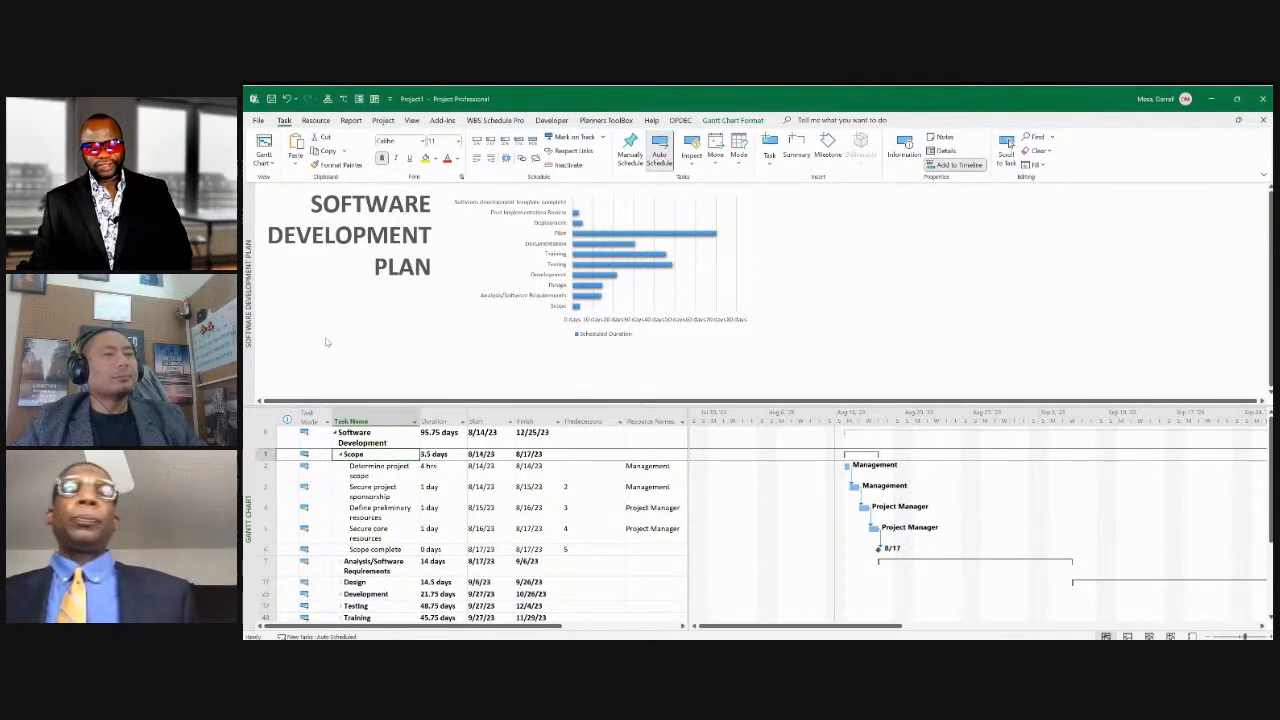
pyautogui.press('Down')
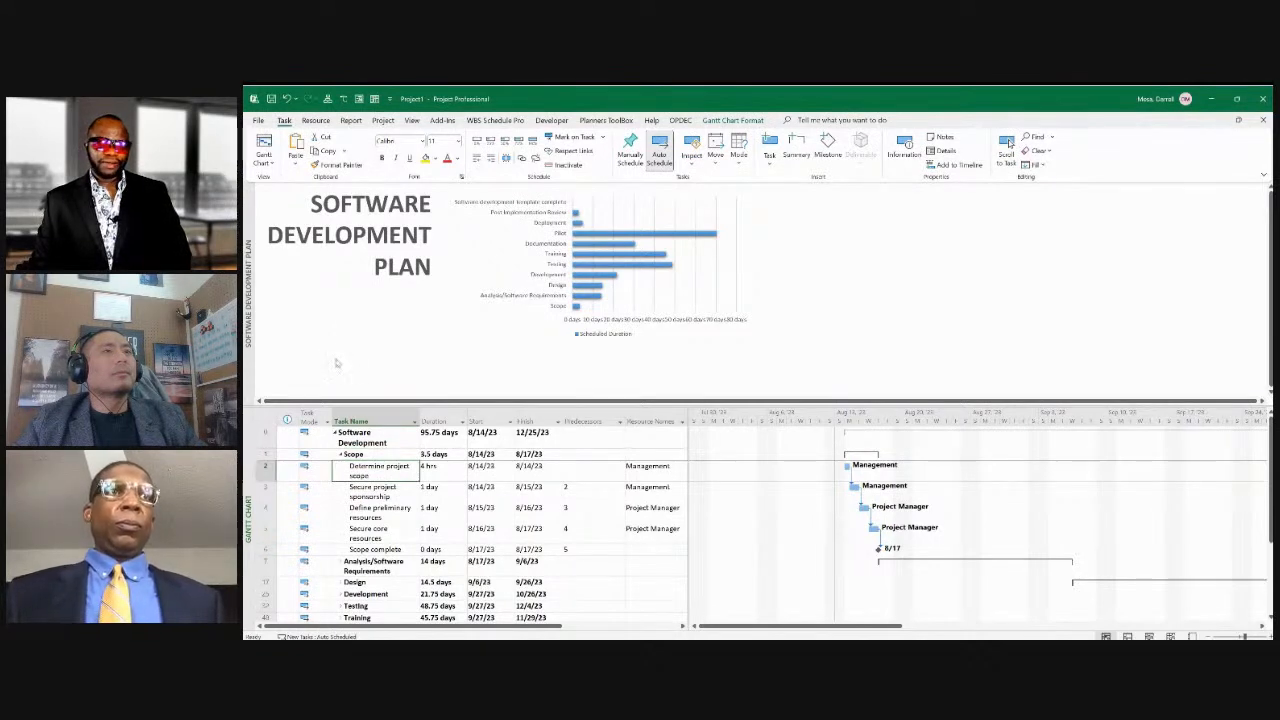
pyautogui.press('Down')
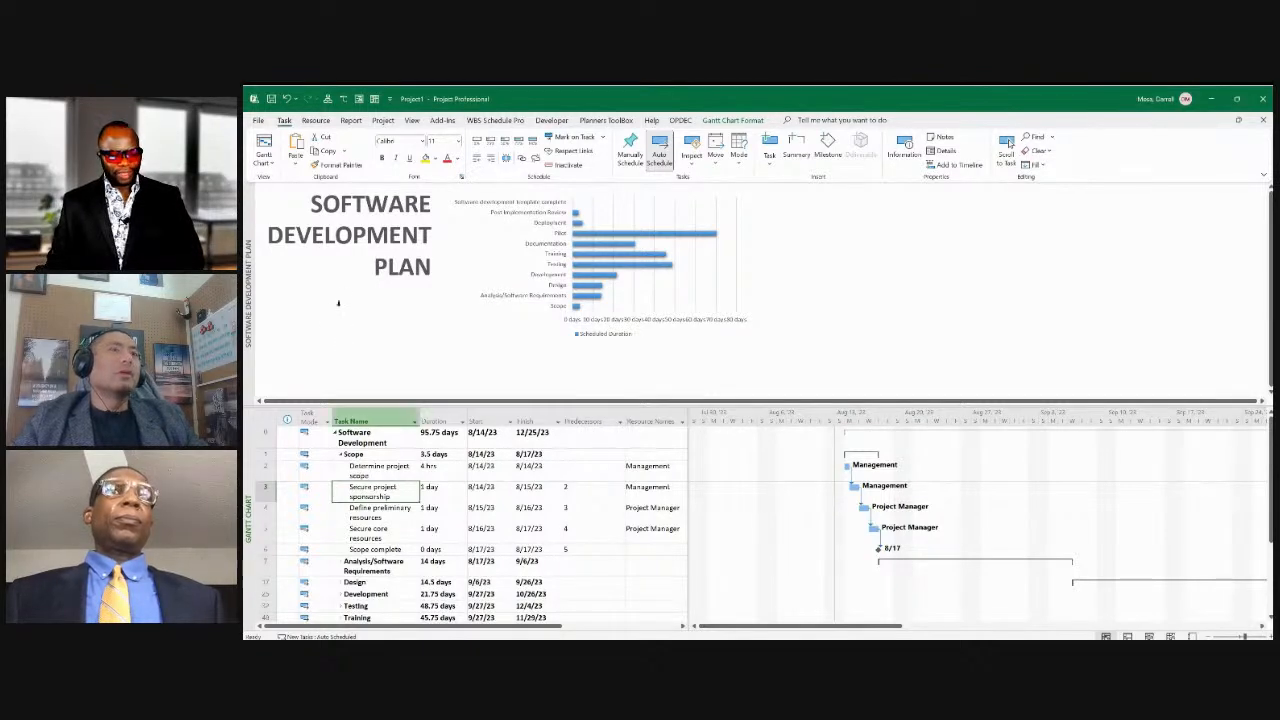
# Create a new blank project and select the first task name cell.
pyautogui.click(258, 120)
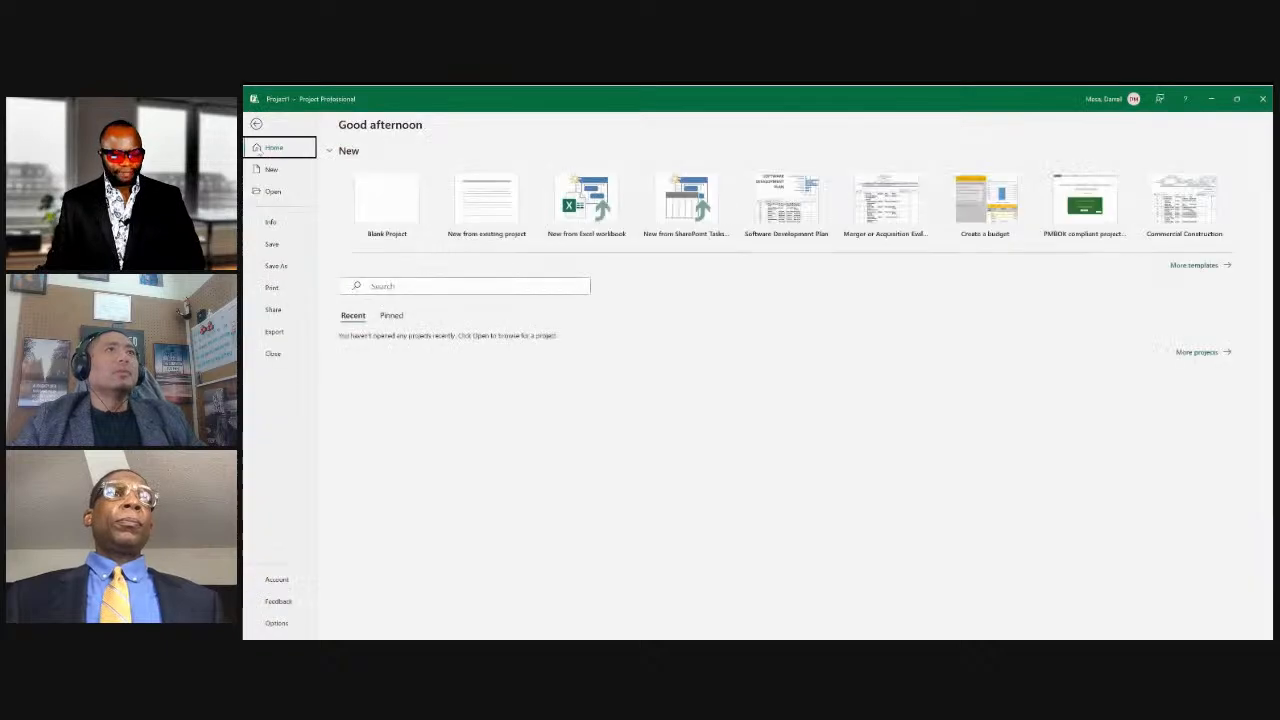
pyautogui.click(271, 169)
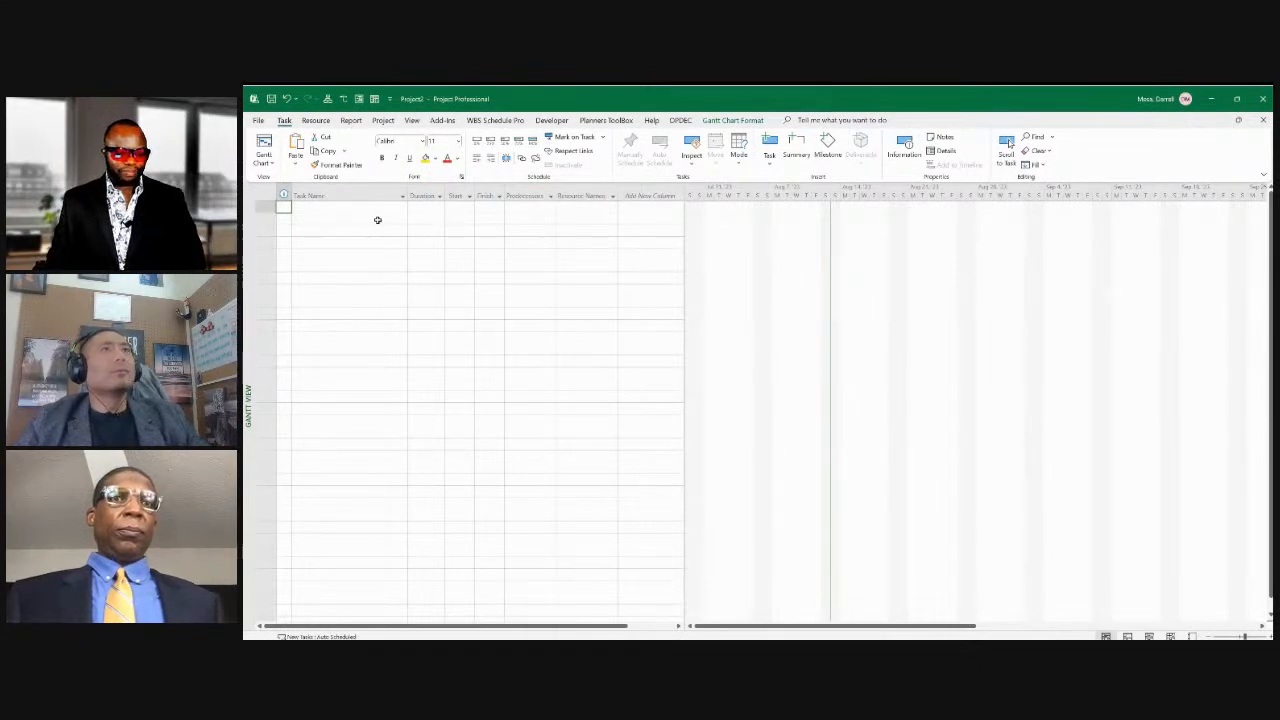
pyautogui.click(308, 196)
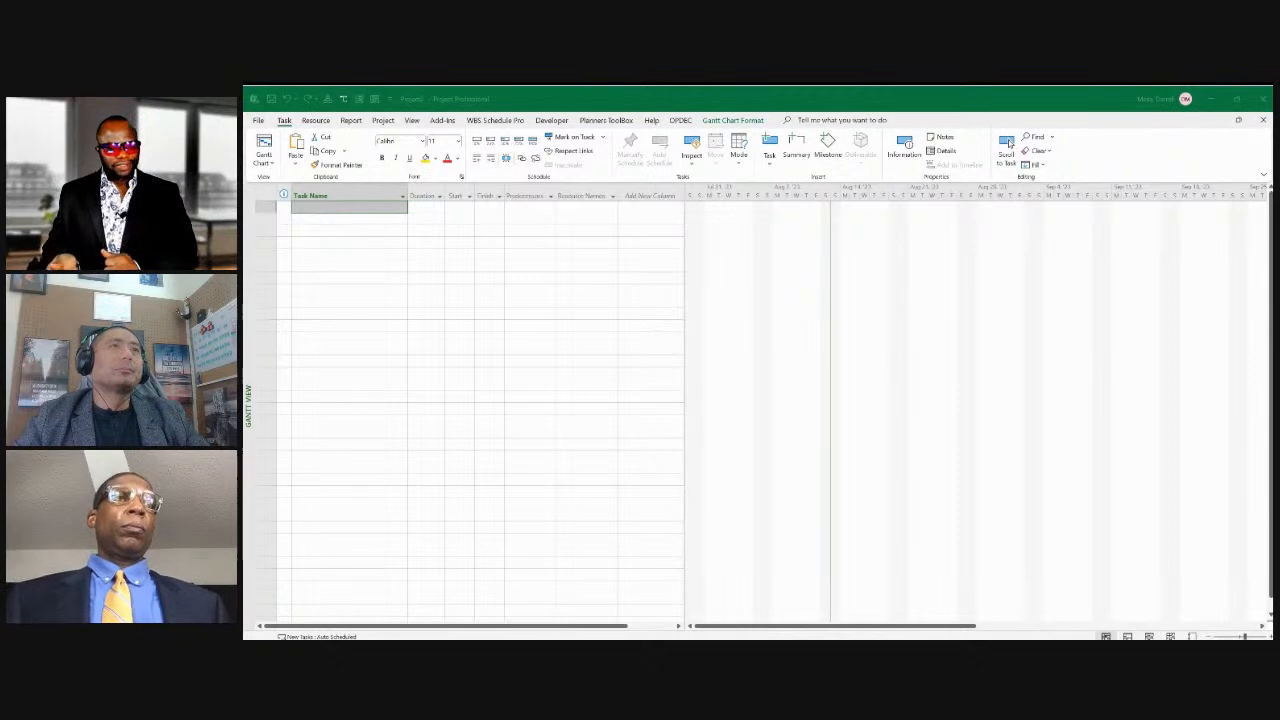
pyautogui.click(459, 278)
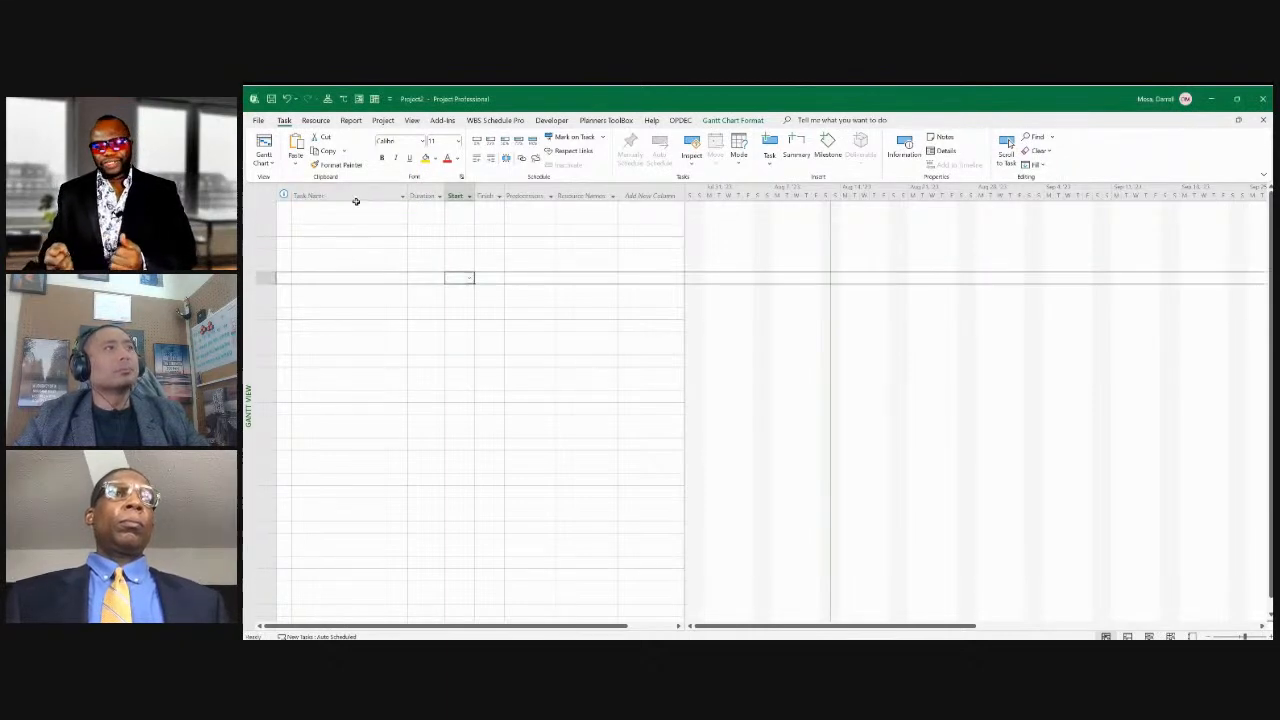
pyautogui.click(313, 211)
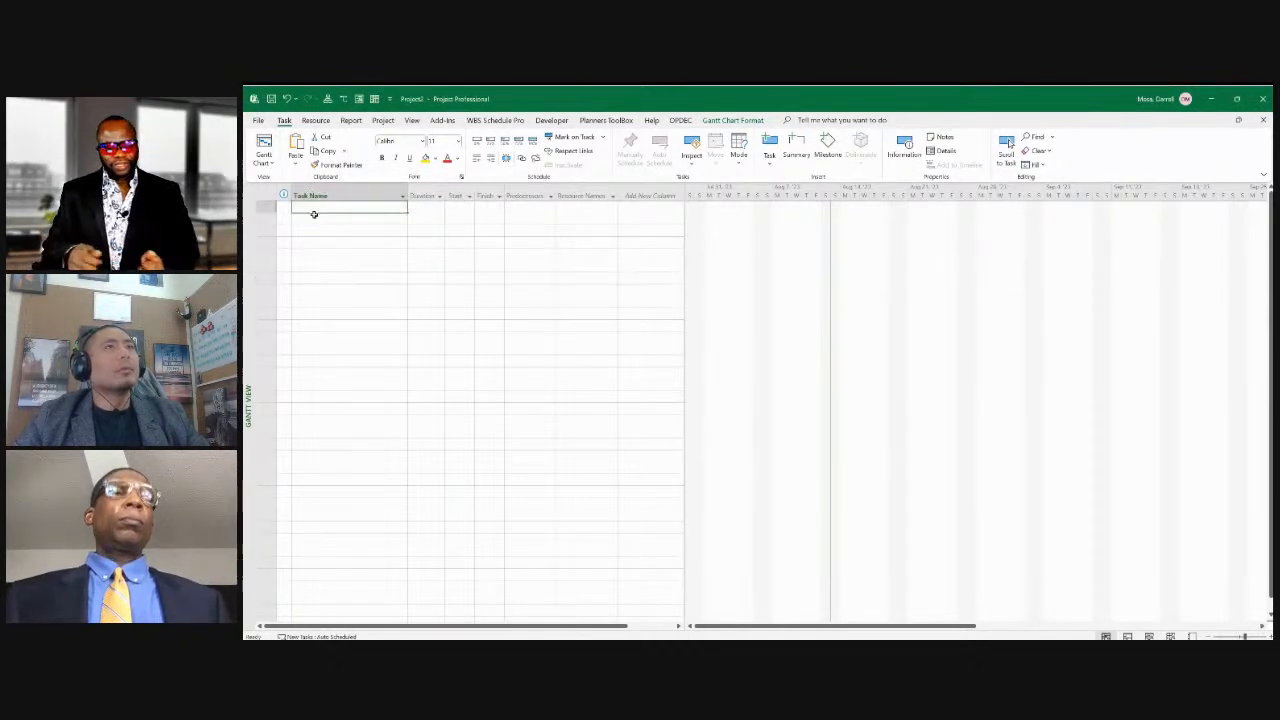
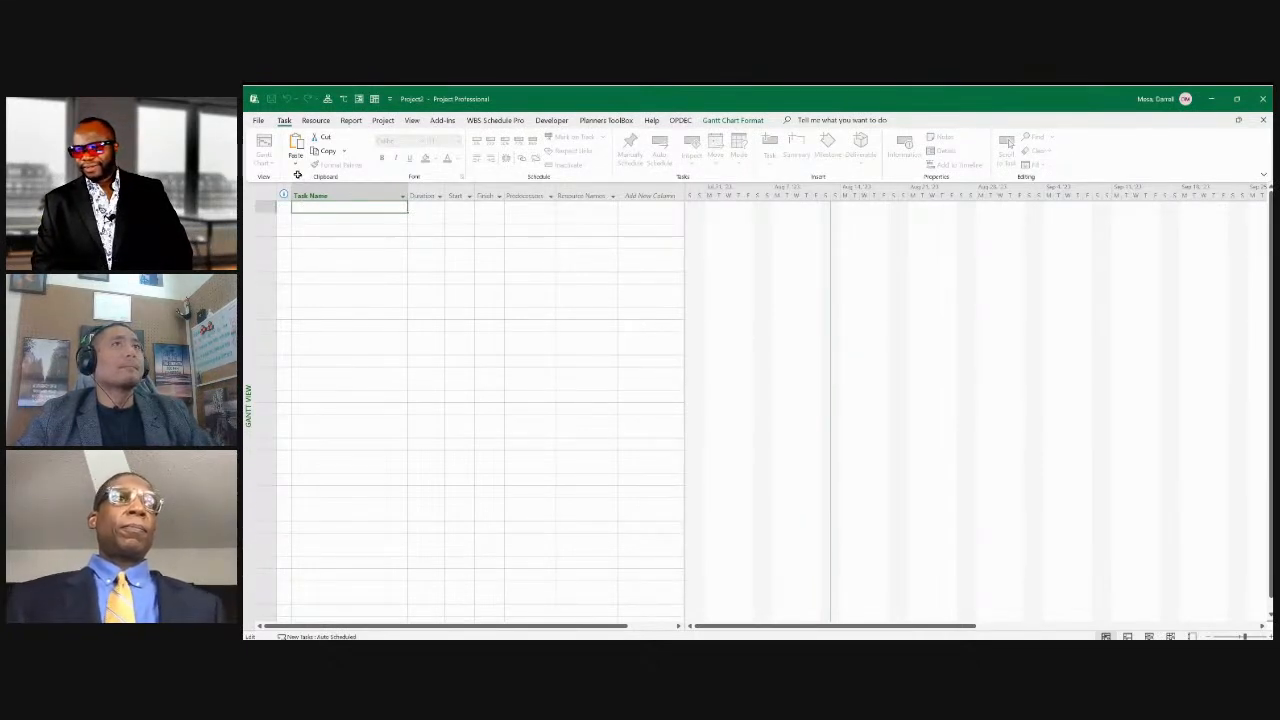
# Enter "Bake a Cake Project Schedule" as the first task's name.
pyautogui.press('Return')
pyautogui.press('Up')
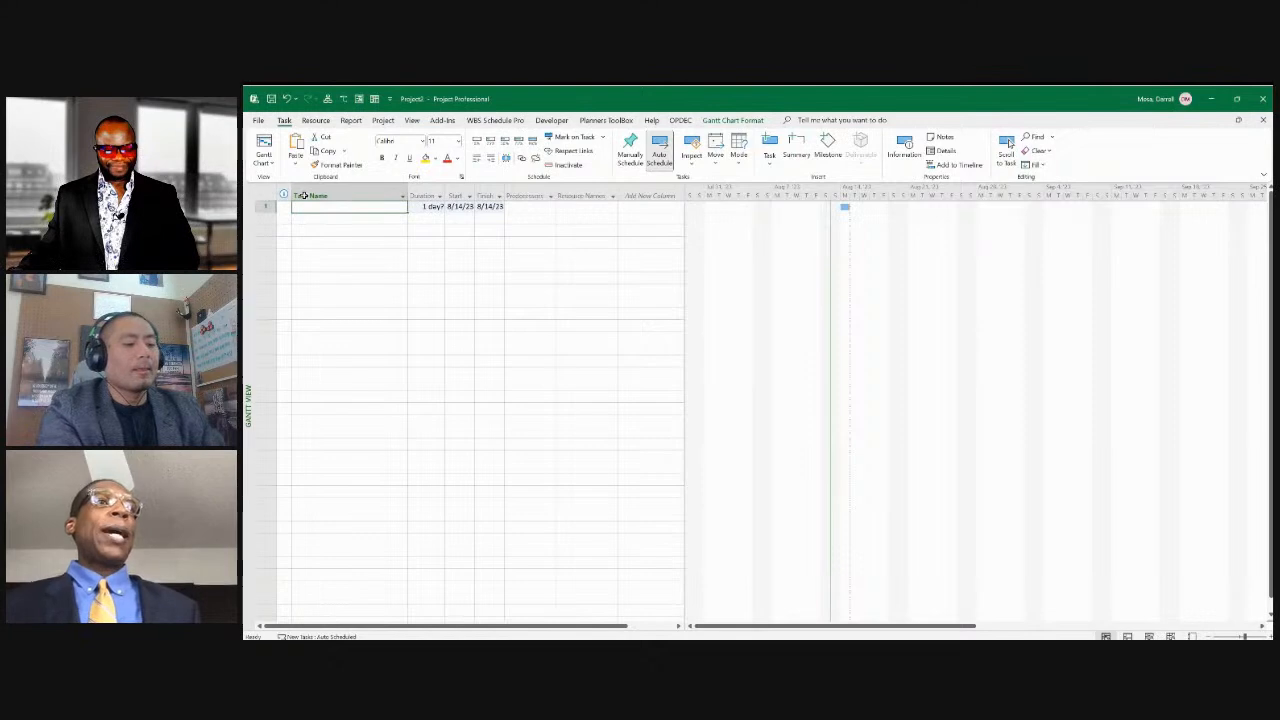
pyautogui.write('Bake a')
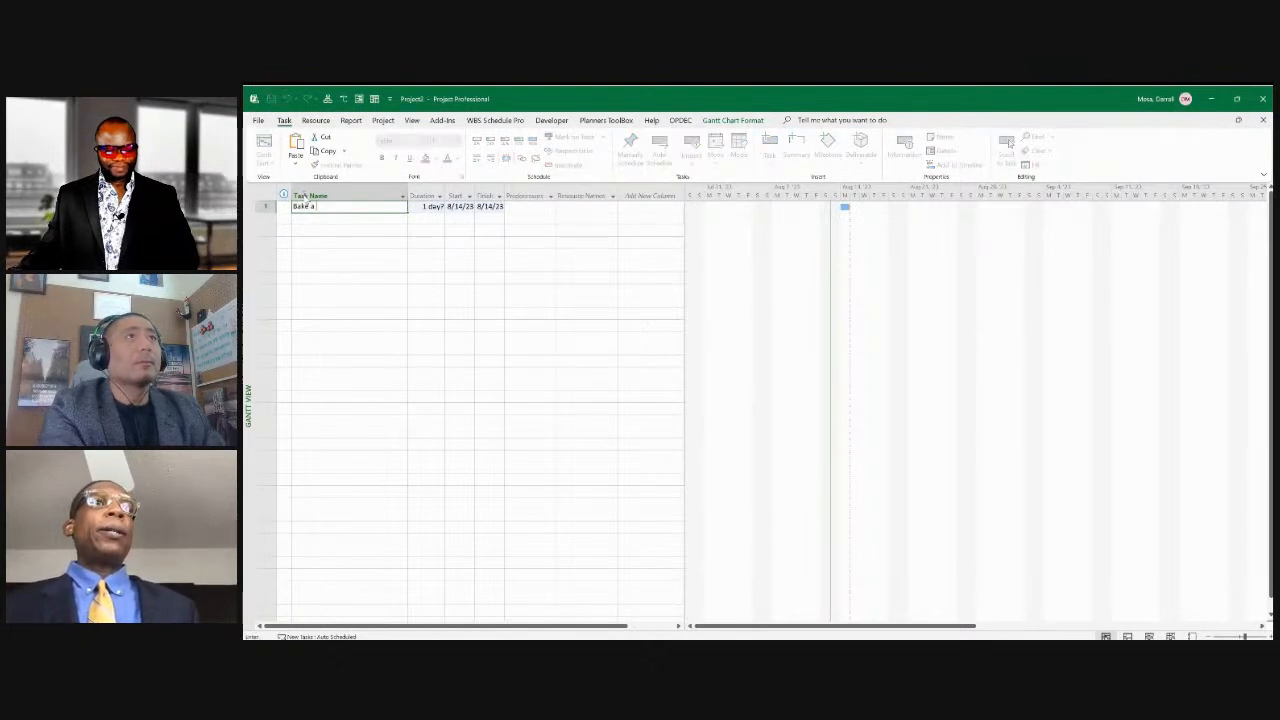
pyautogui.write(' Cake Project')
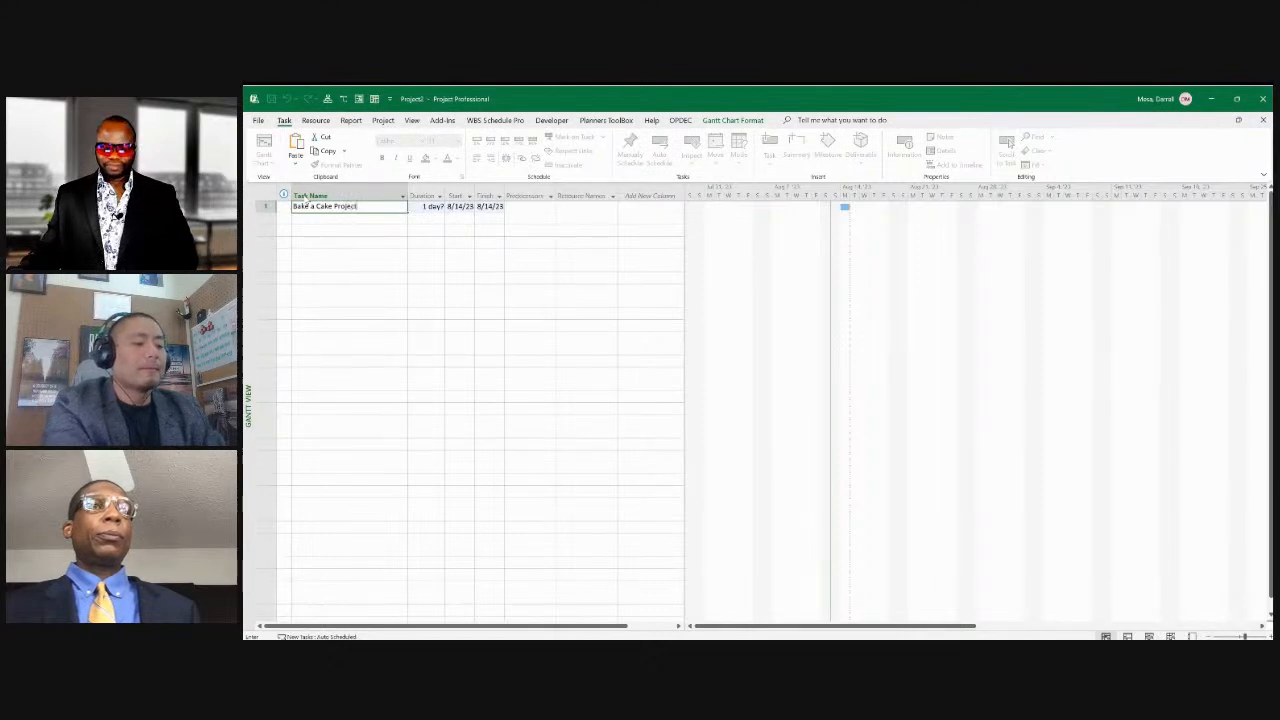
pyautogui.write(' 5chedule')
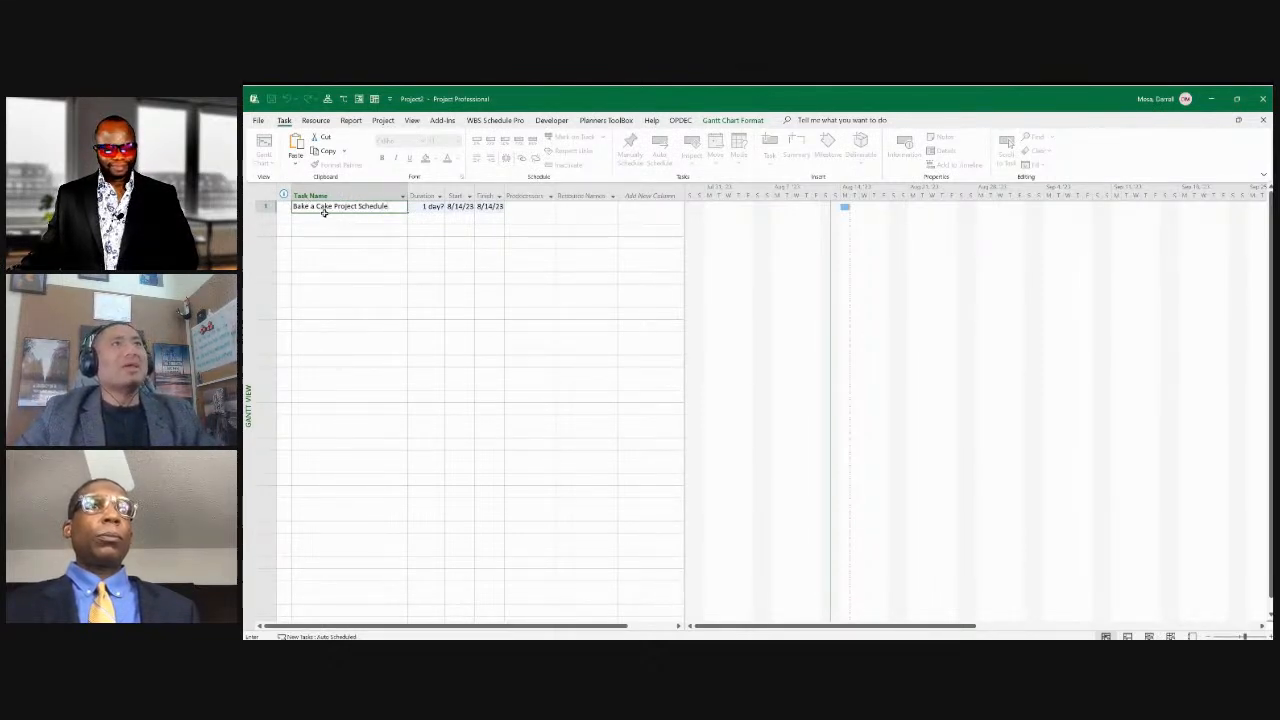
pyautogui.press('Return')
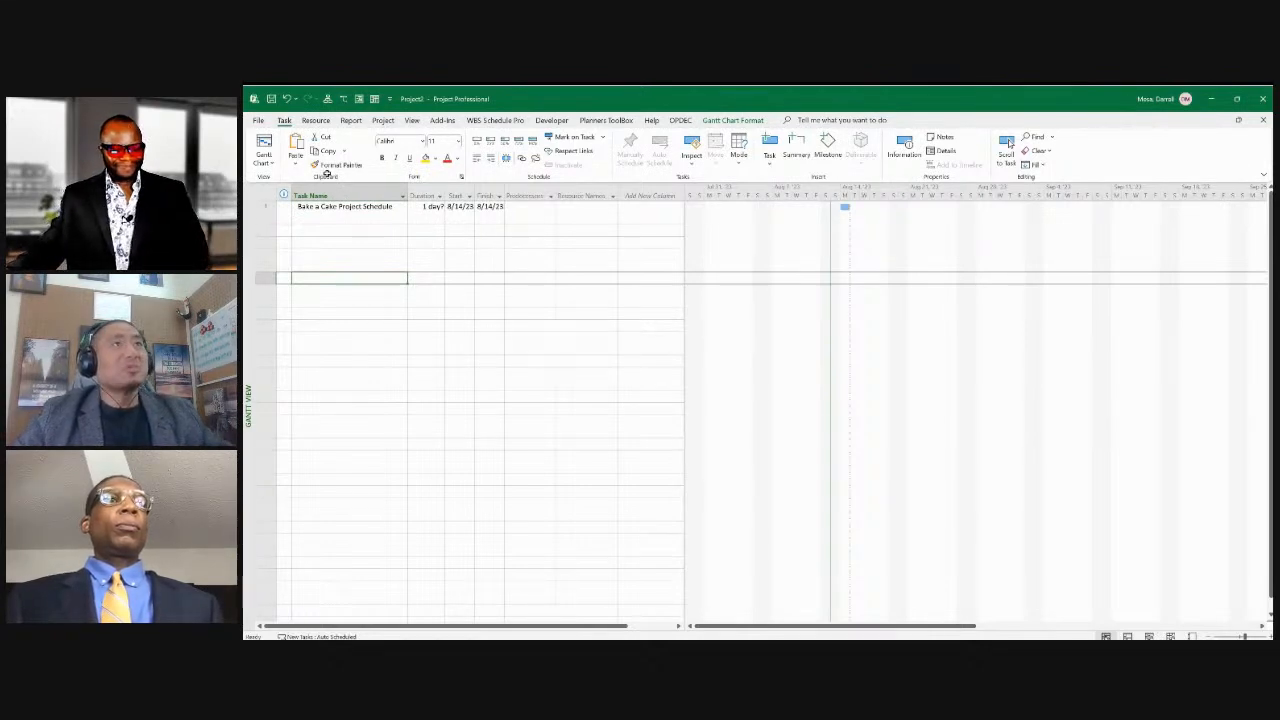
# Add a task named "Requirements" directly below the Bake a Cake Project Schedule task.
pyautogui.press('Up')
pyautogui.press('Up')
pyautogui.press('Up')
pyautogui.press('Up')
pyautogui.press('Up')
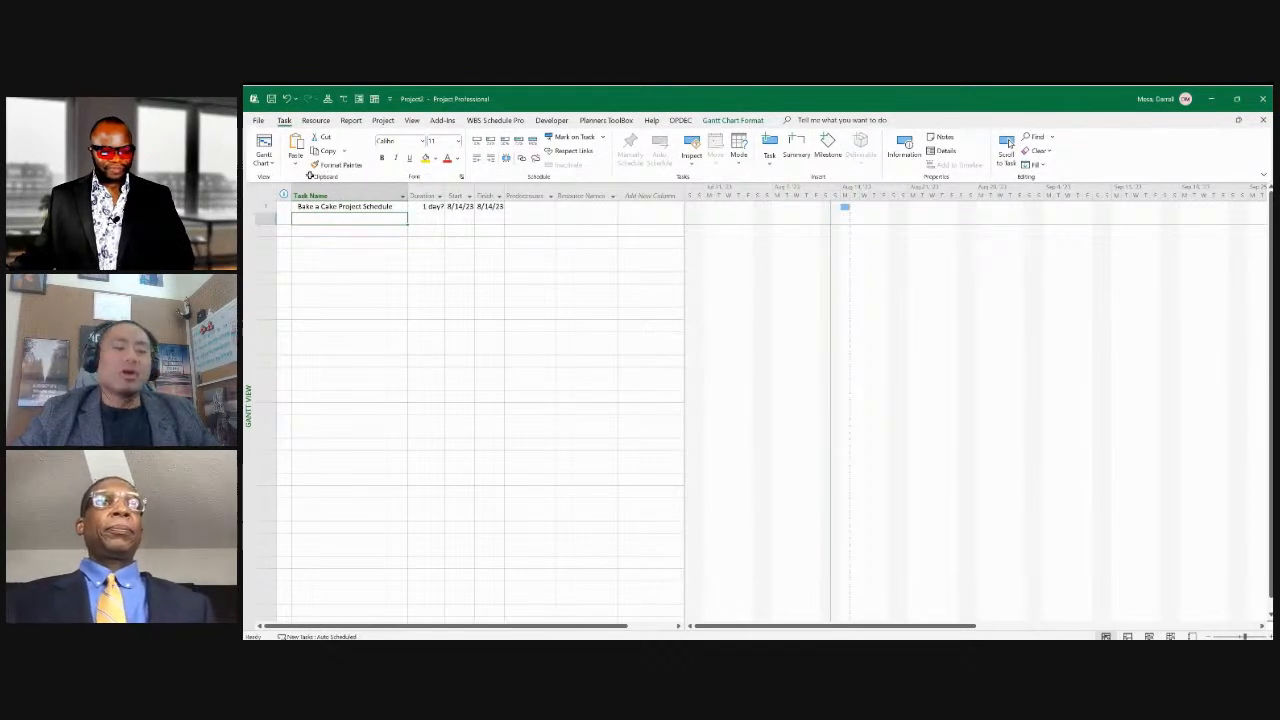
pyautogui.write('Requirements')
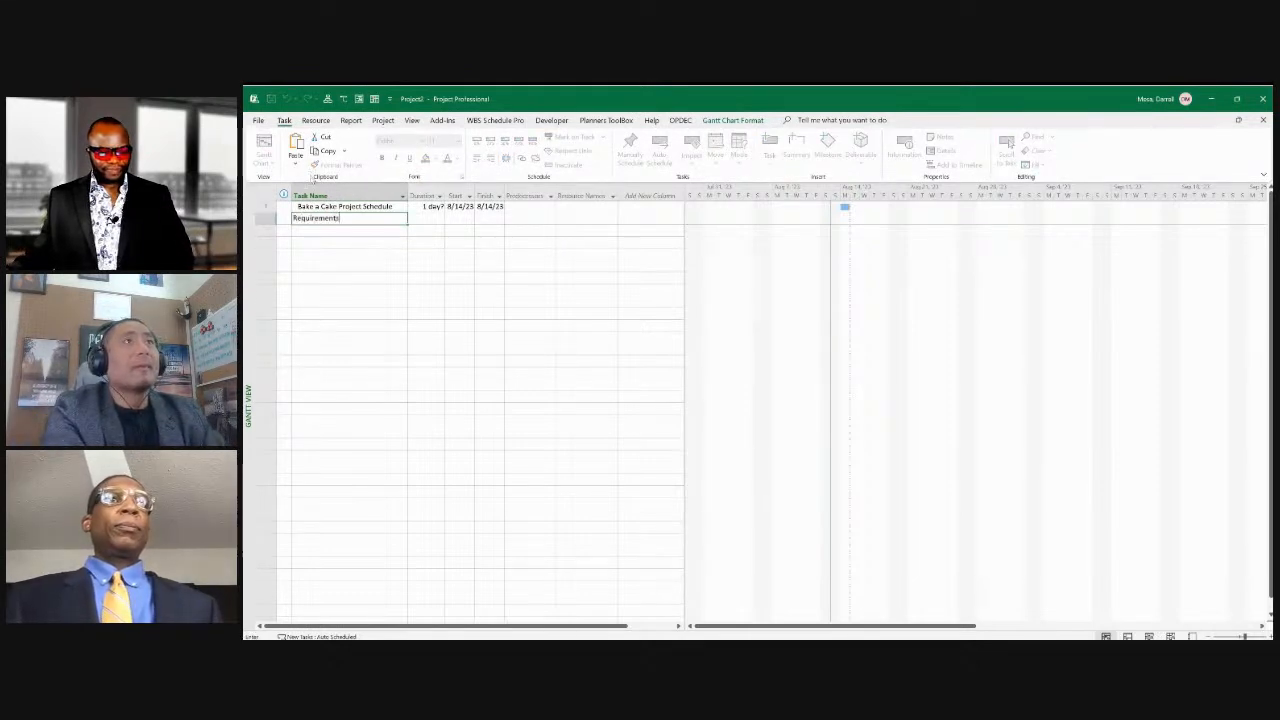
pyautogui.press('Tab')
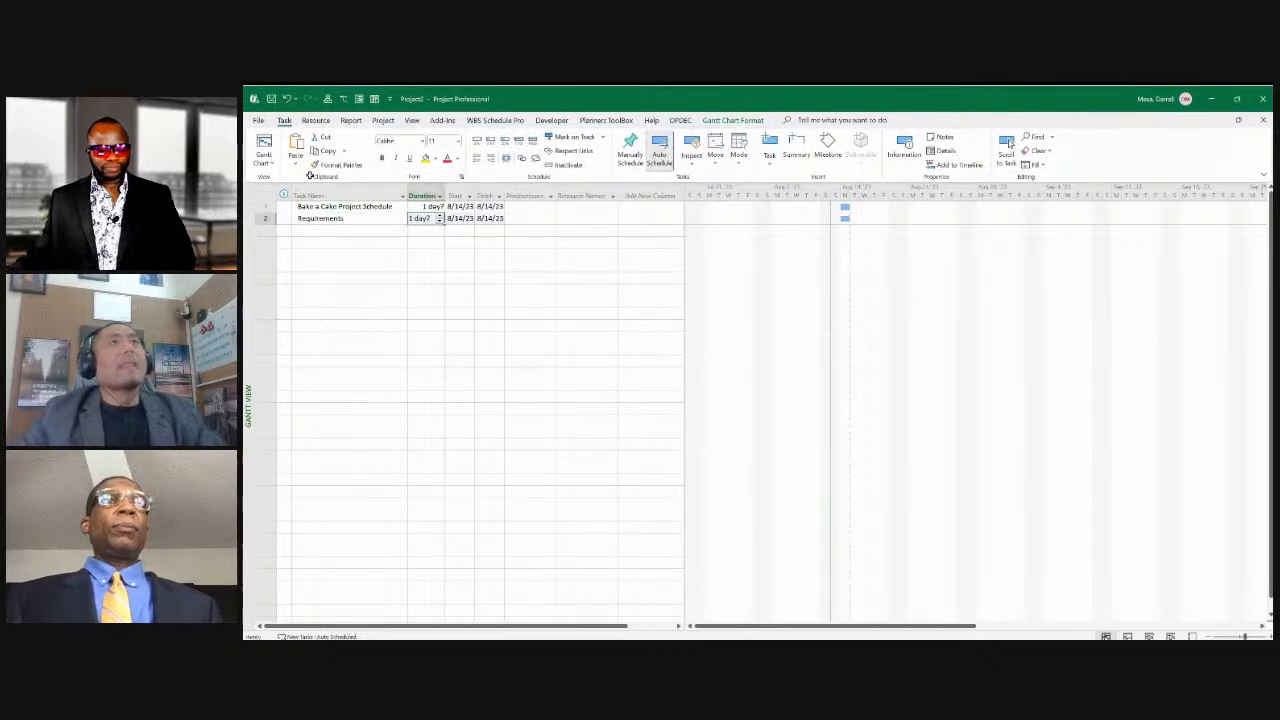
pyautogui.press('Return')
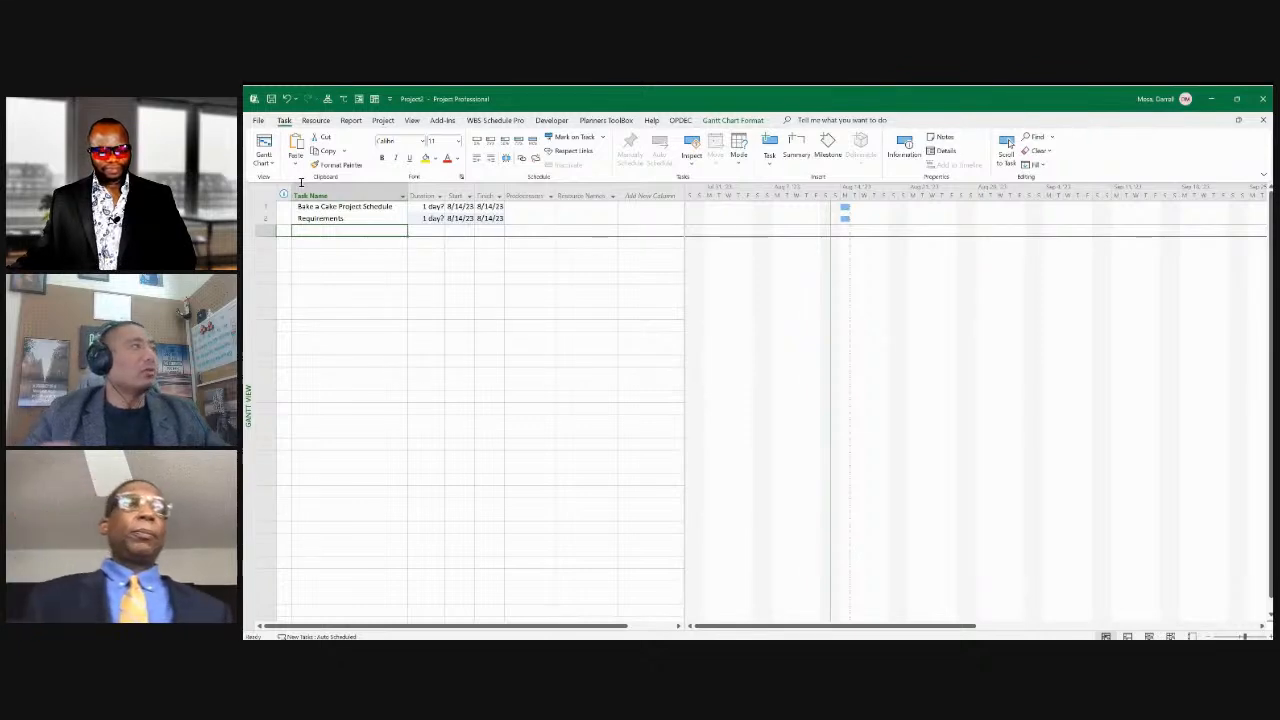
# Add a task named "Oven" below Requirements and indent it as a subtask of Requirements.
pyautogui.write('Oven')
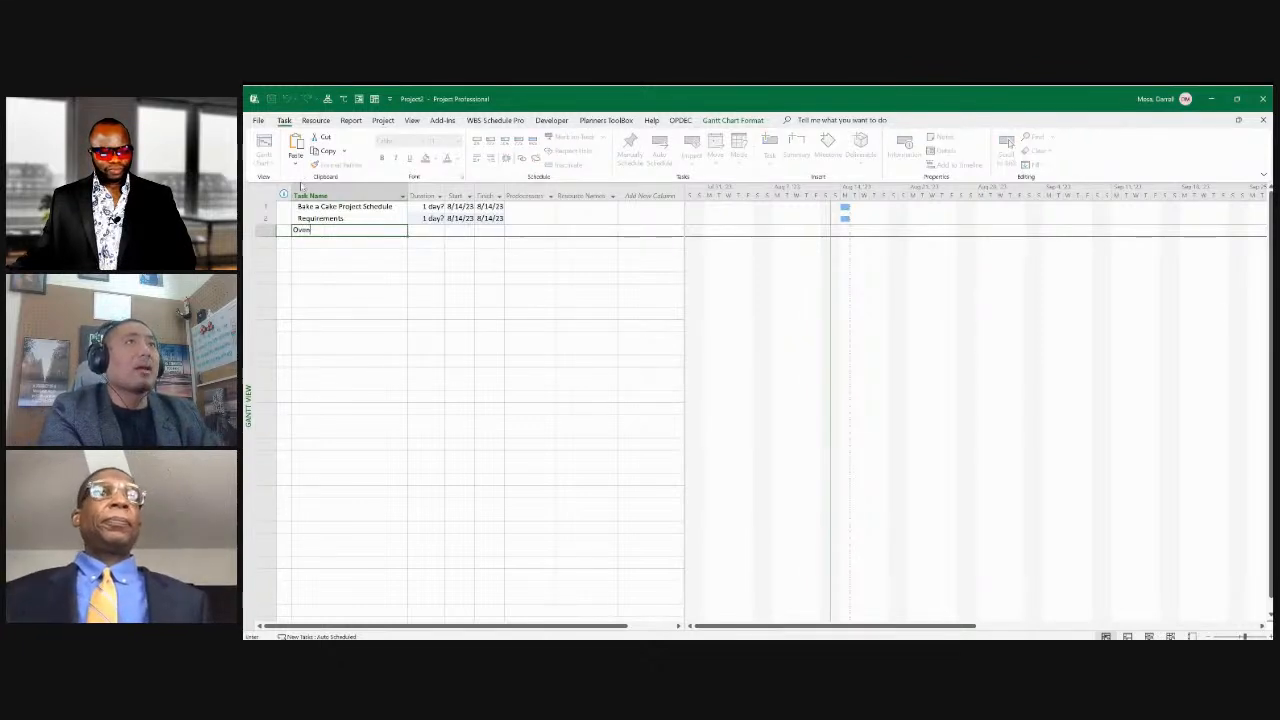
pyautogui.press('Return')
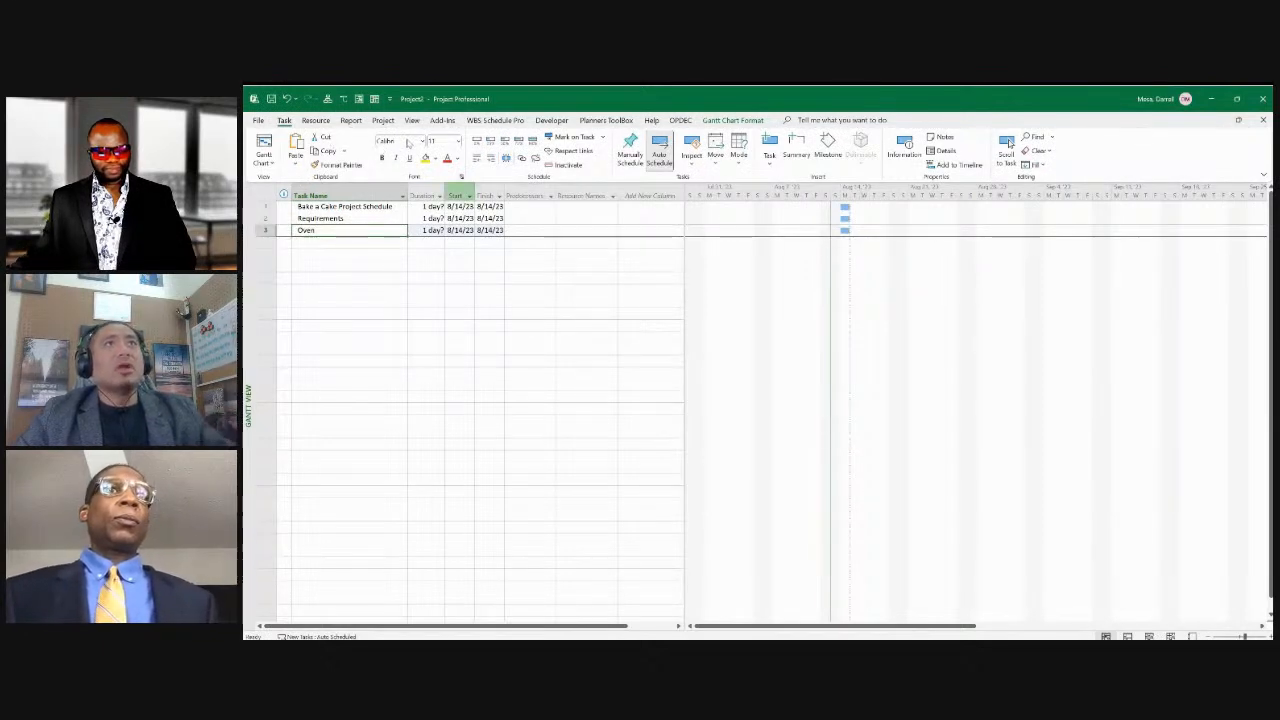
pyautogui.hotkey('alt', 'shift', 'Right')
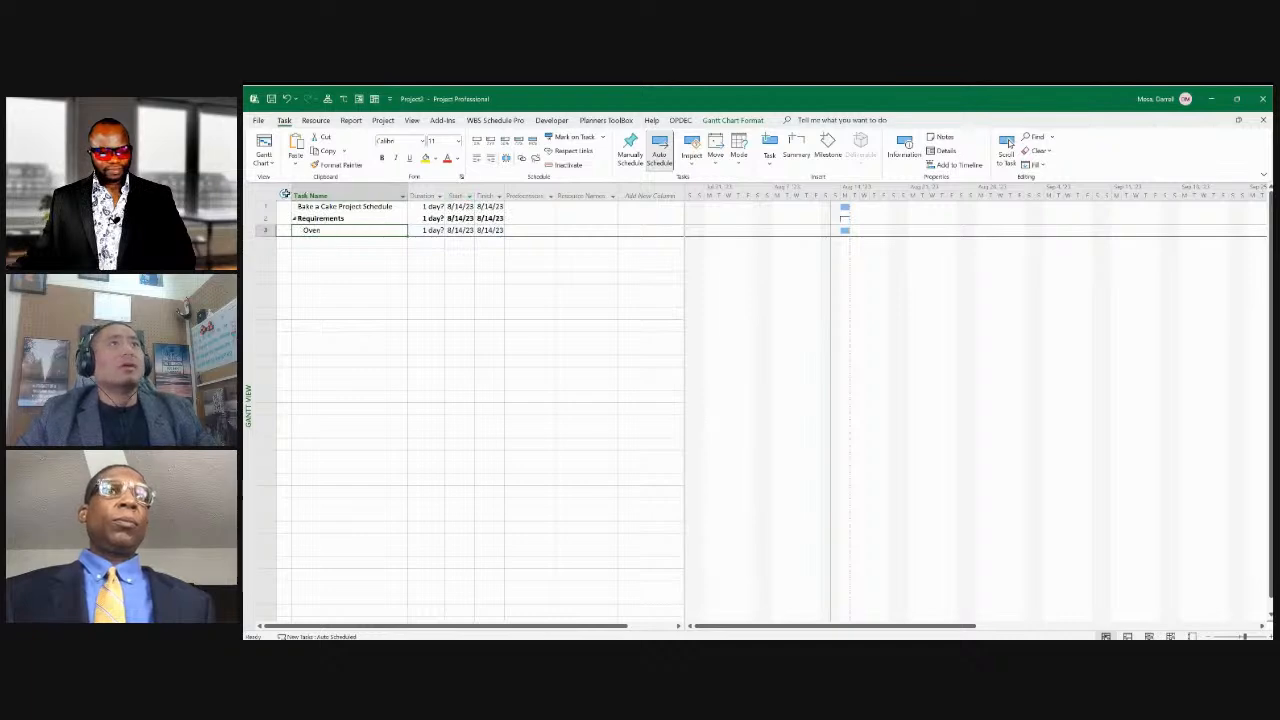
# Add a task named "Flour" below Oven within the Requirements group.
pyautogui.press('Down')
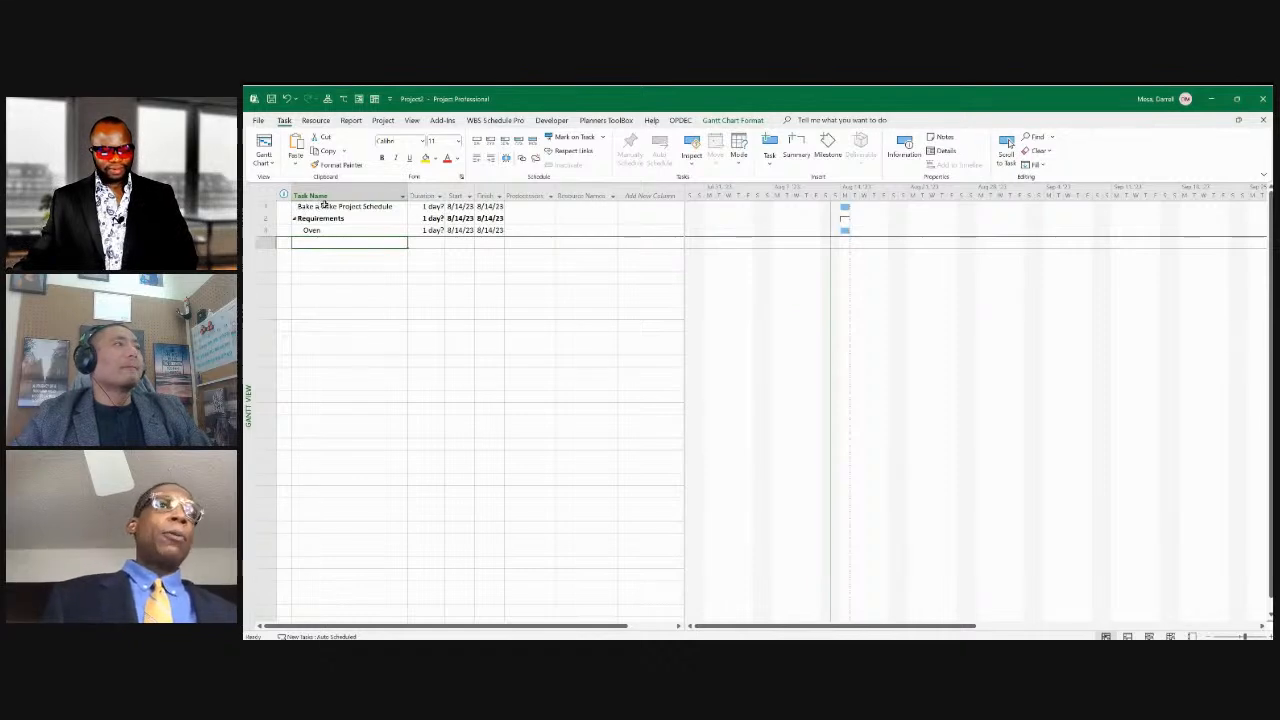
pyautogui.write('Flowe')
pyautogui.write('r')
pyautogui.press('BackSpace')
pyautogui.press('BackSpace')
pyautogui.press('BackSpace')
pyautogui.write('ur')
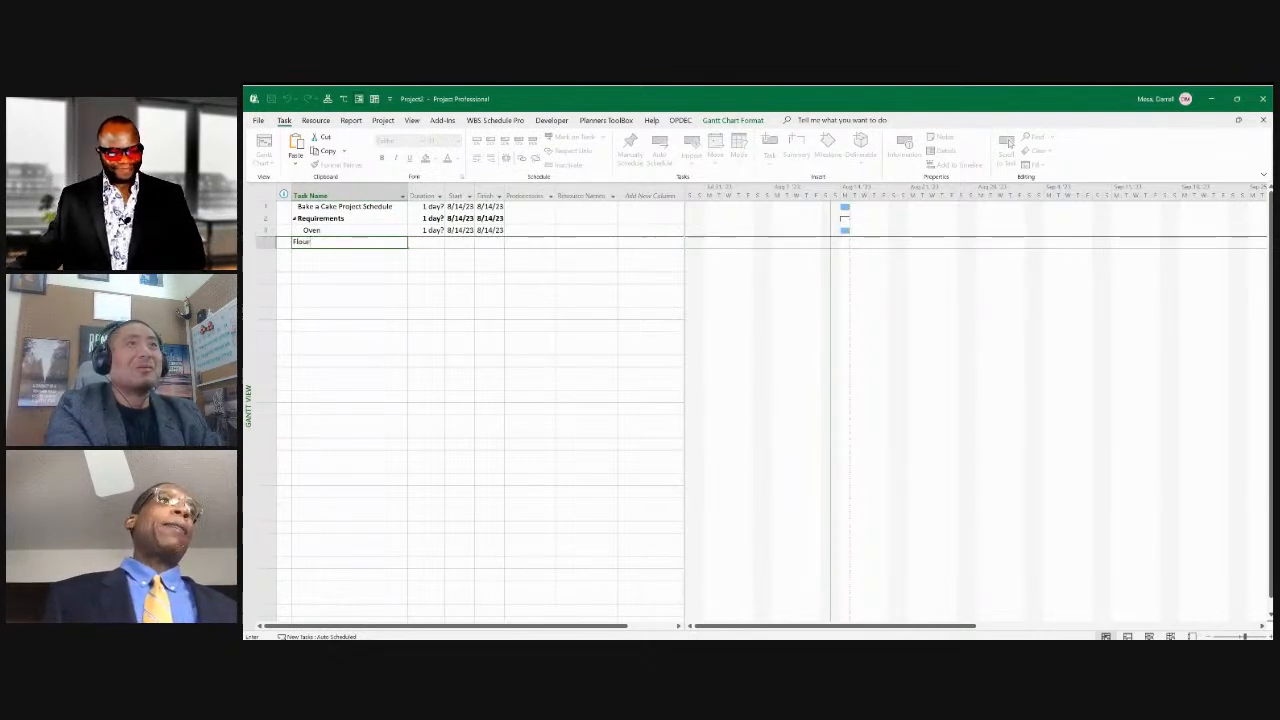
pyautogui.press('Return')
pyautogui.press('Return')
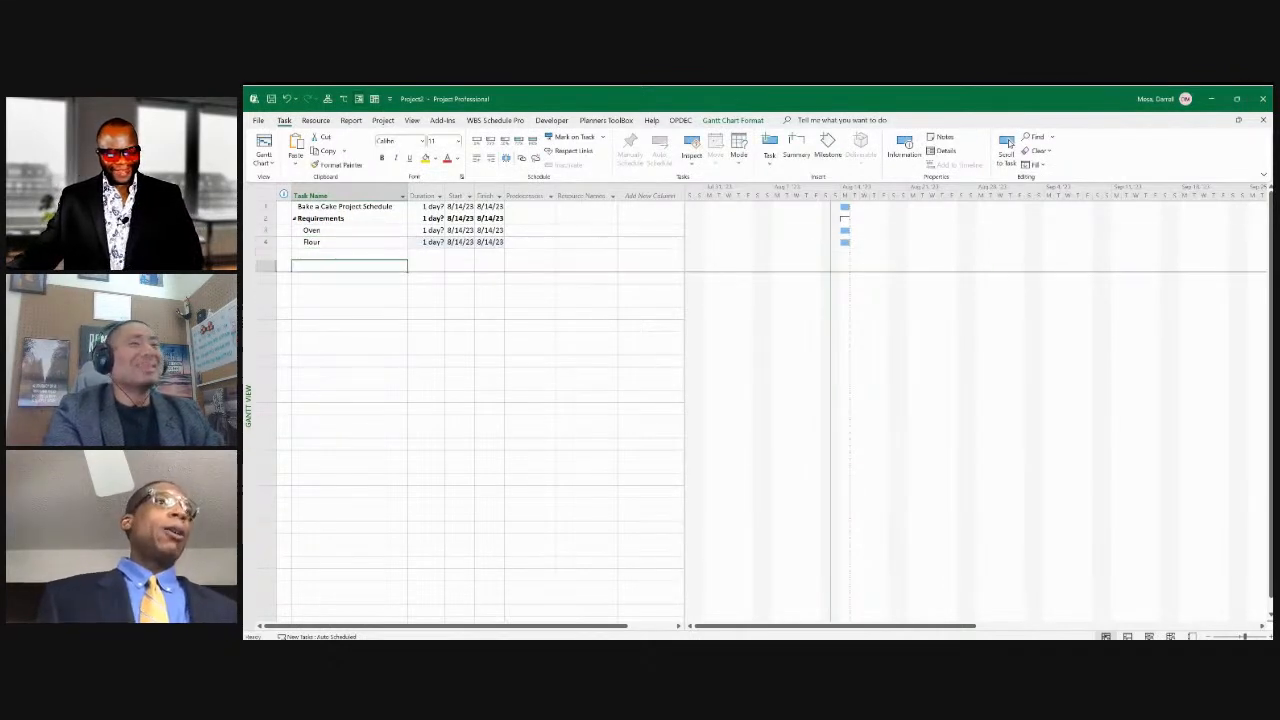
# Add tasks named "Eggs" and "Utensils" below Flour within the Requirements group.
pyautogui.press('Up')
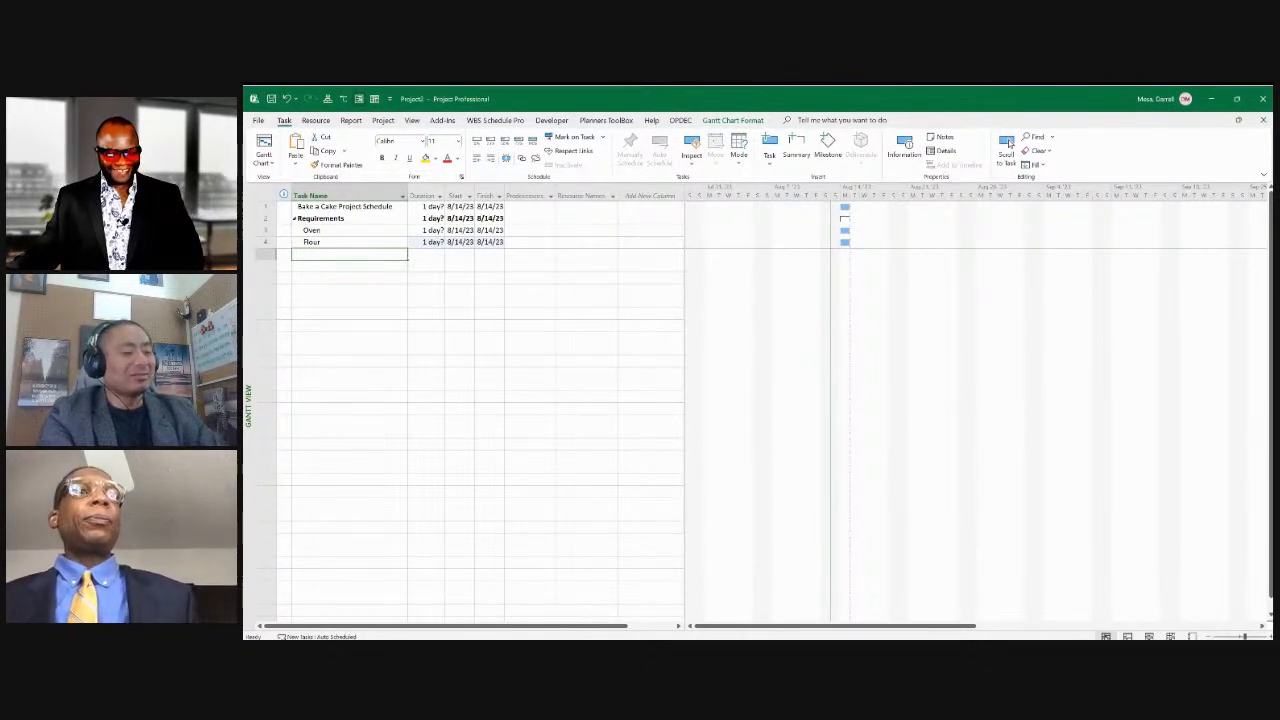
pyautogui.write('Egg')
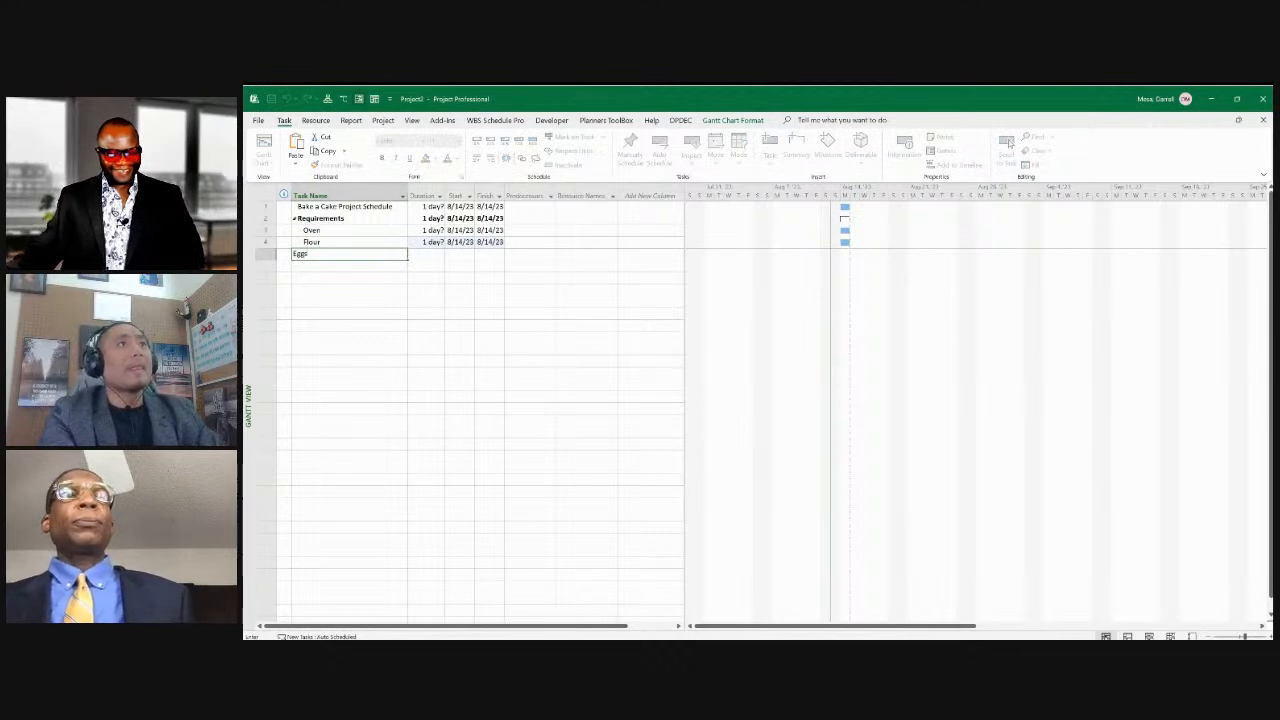
pyautogui.write('s')
pyautogui.press('Return')
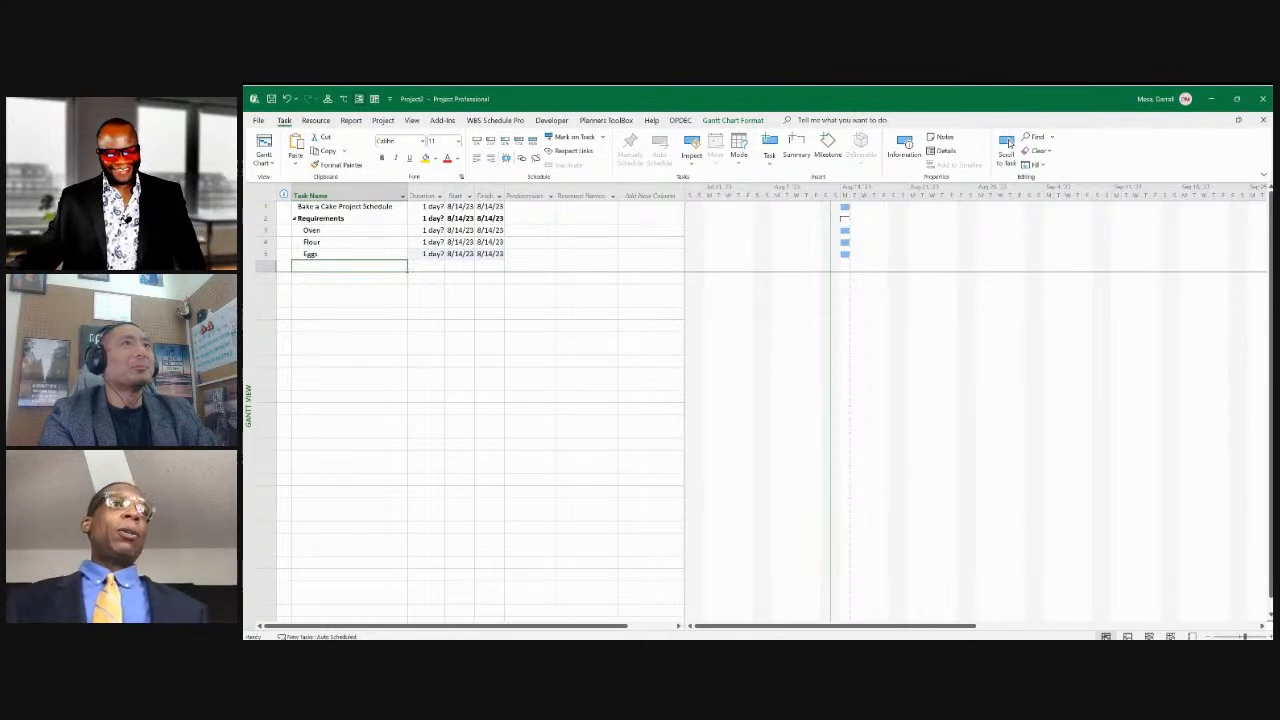
pyautogui.write('tens')
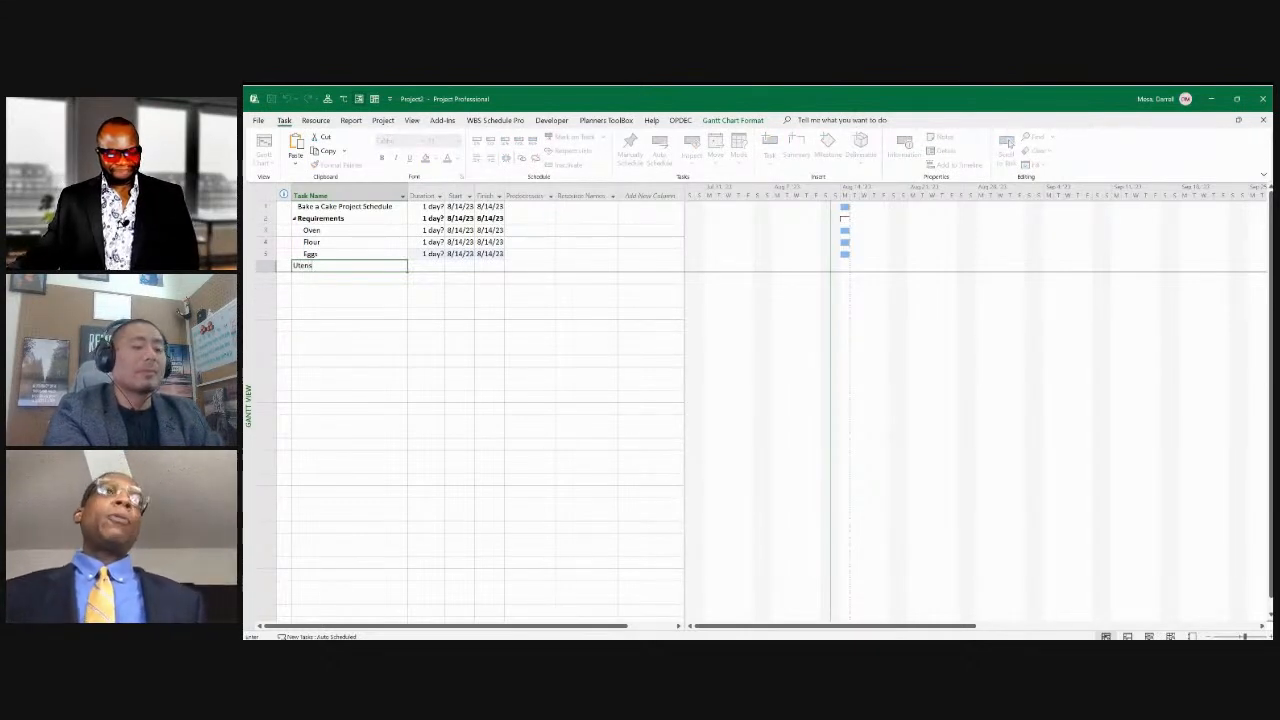
pyautogui.write('ils')
pyautogui.press('Return')
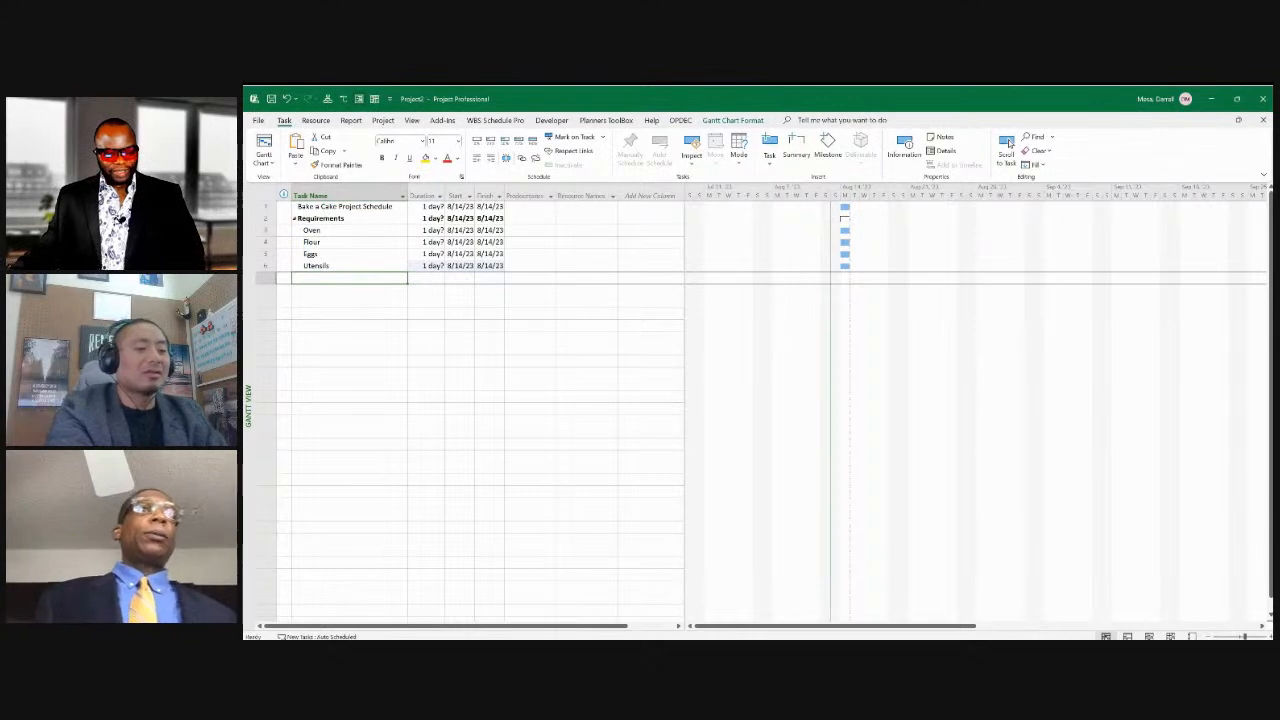
# Add tasks named "Apron" and "Plates" below Utensils within the Requirements group.
pyautogui.write('Apron')
pyautogui.press('Return')
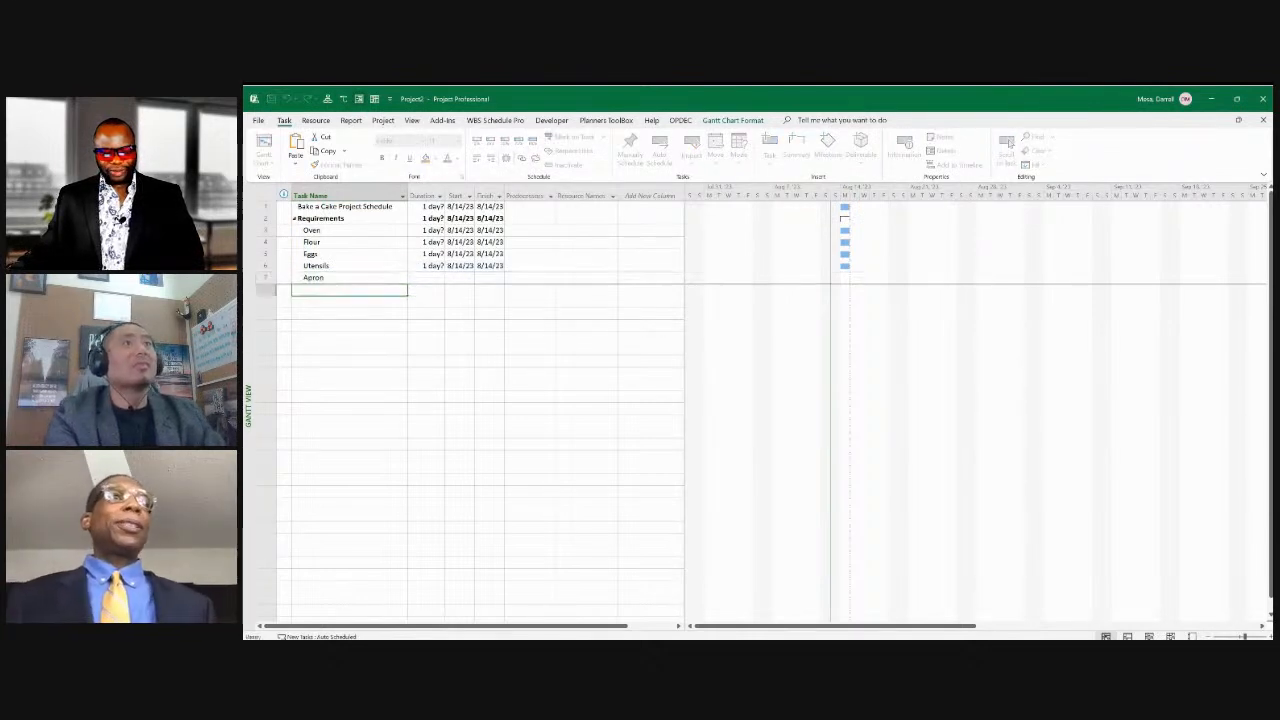
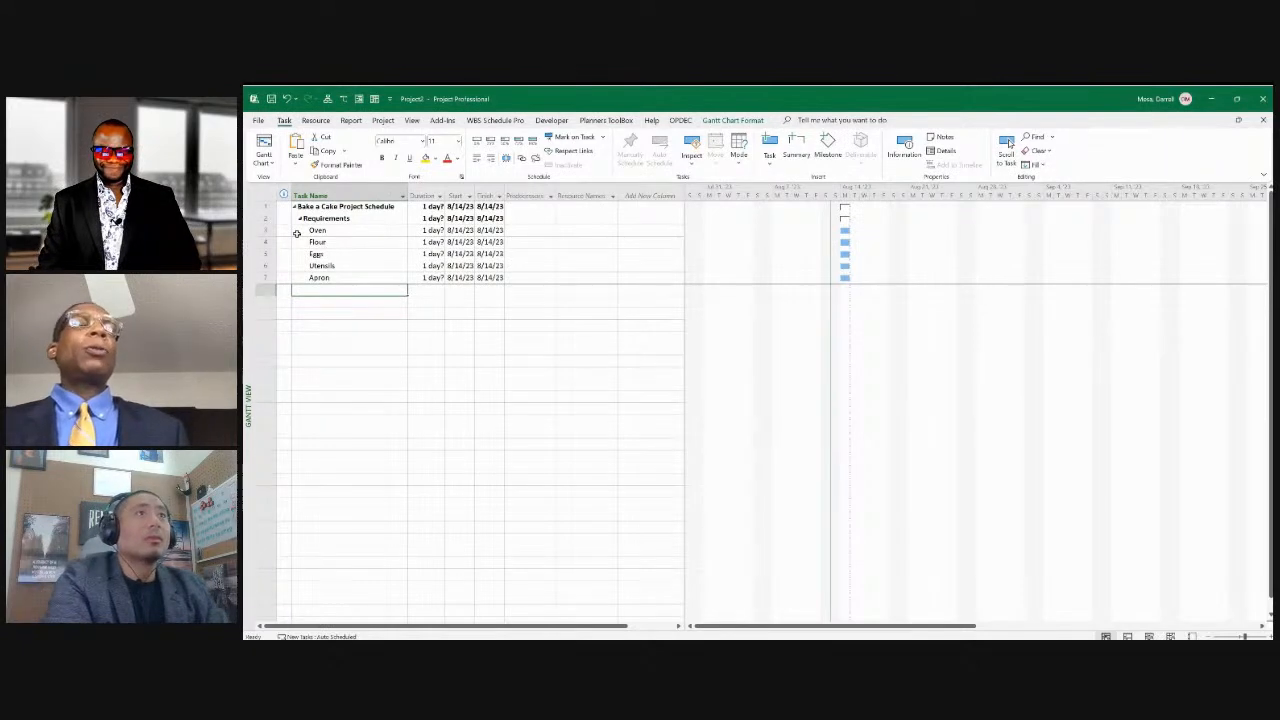
pyautogui.write('Plates')
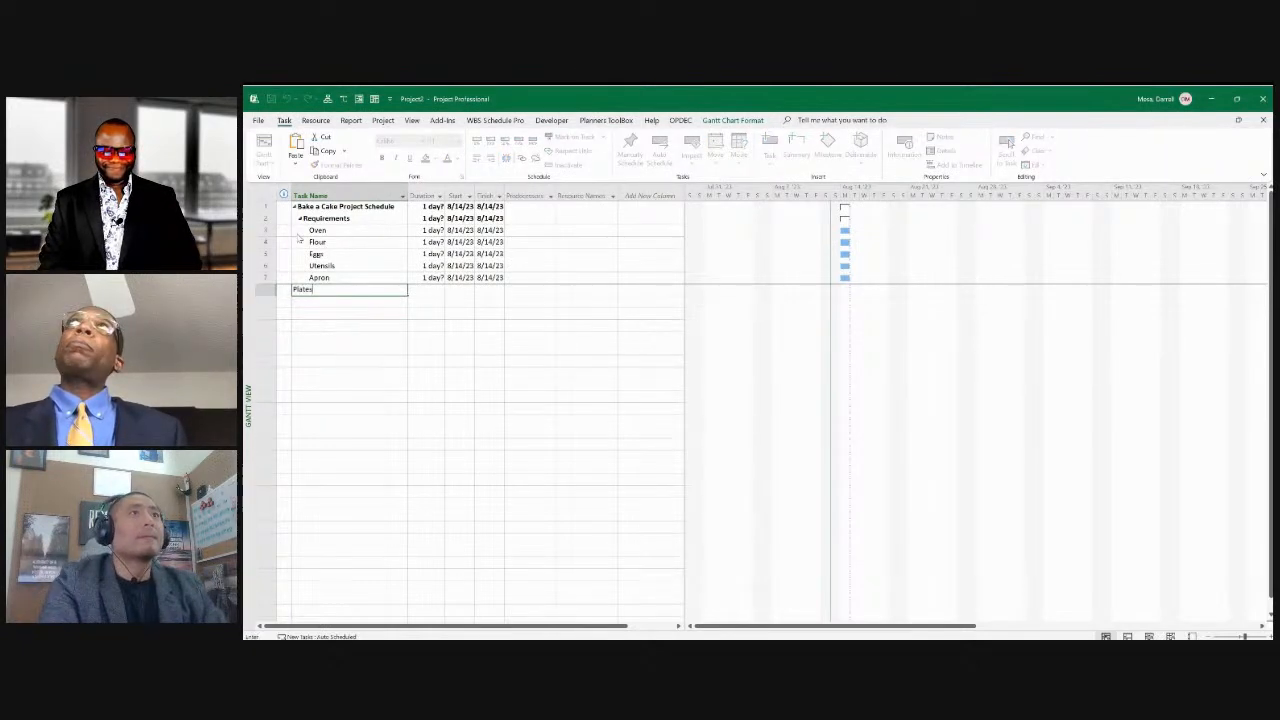
pyautogui.press('Return')
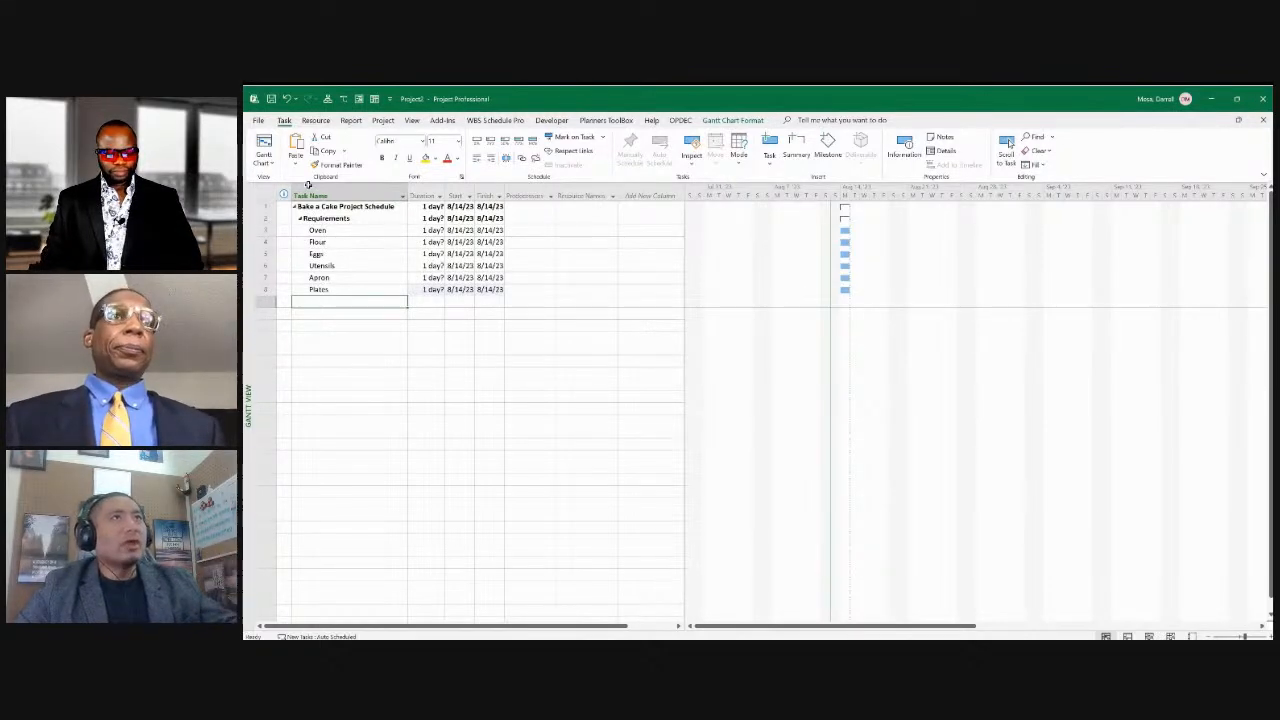
# Rename the Oven subtask as "Buy an Oven".
pyautogui.moveTo(312, 230); pyautogui.dragTo(312, 290)
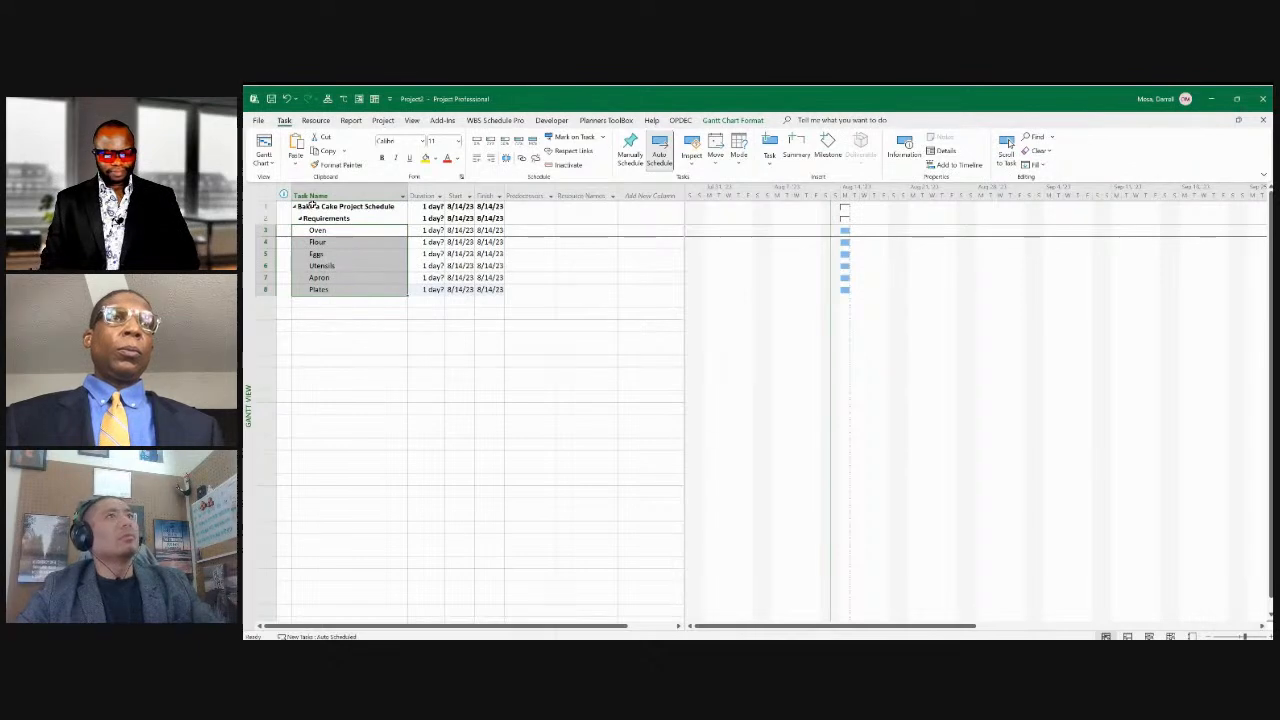
pyautogui.click(305, 230)
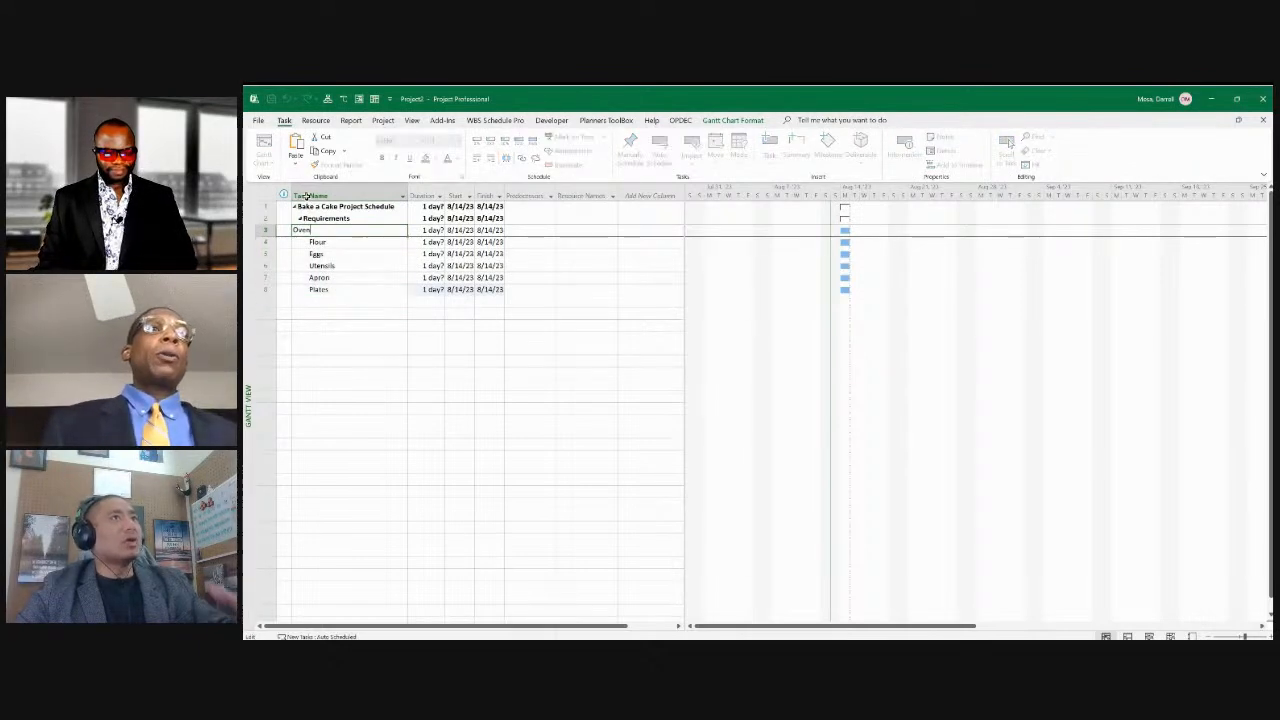
pyautogui.press('Return')
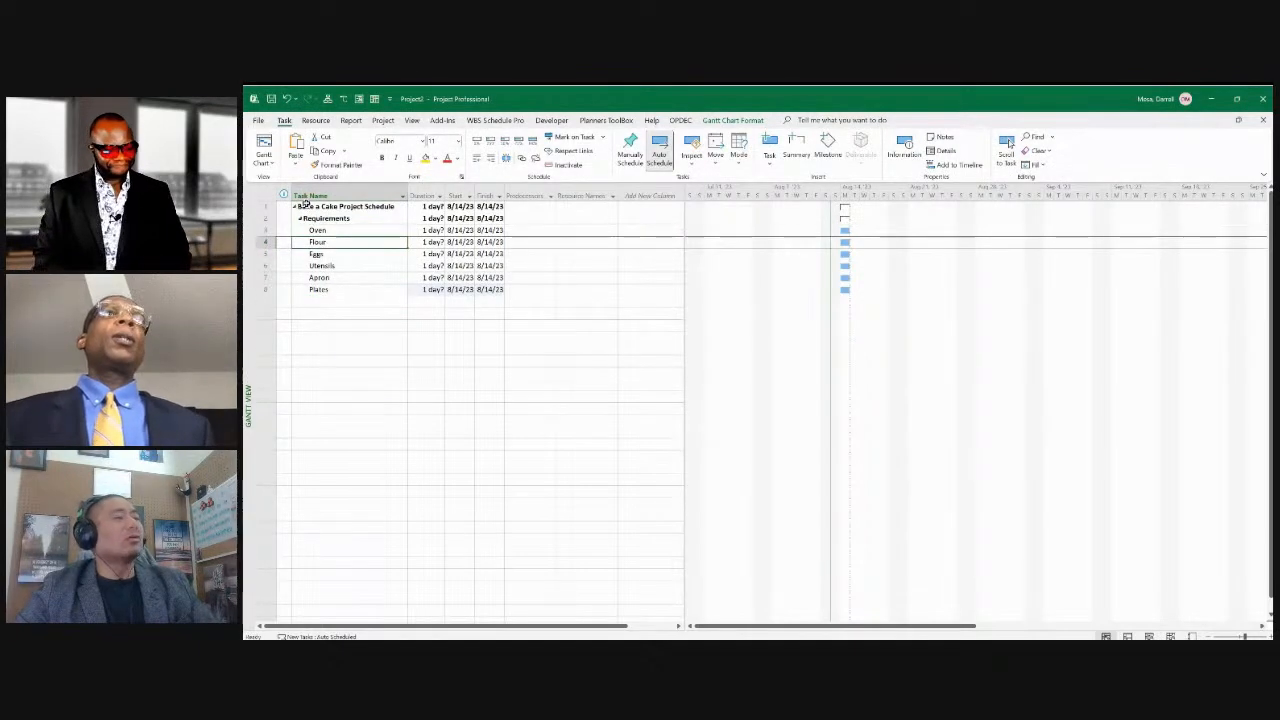
pyautogui.press('Up')
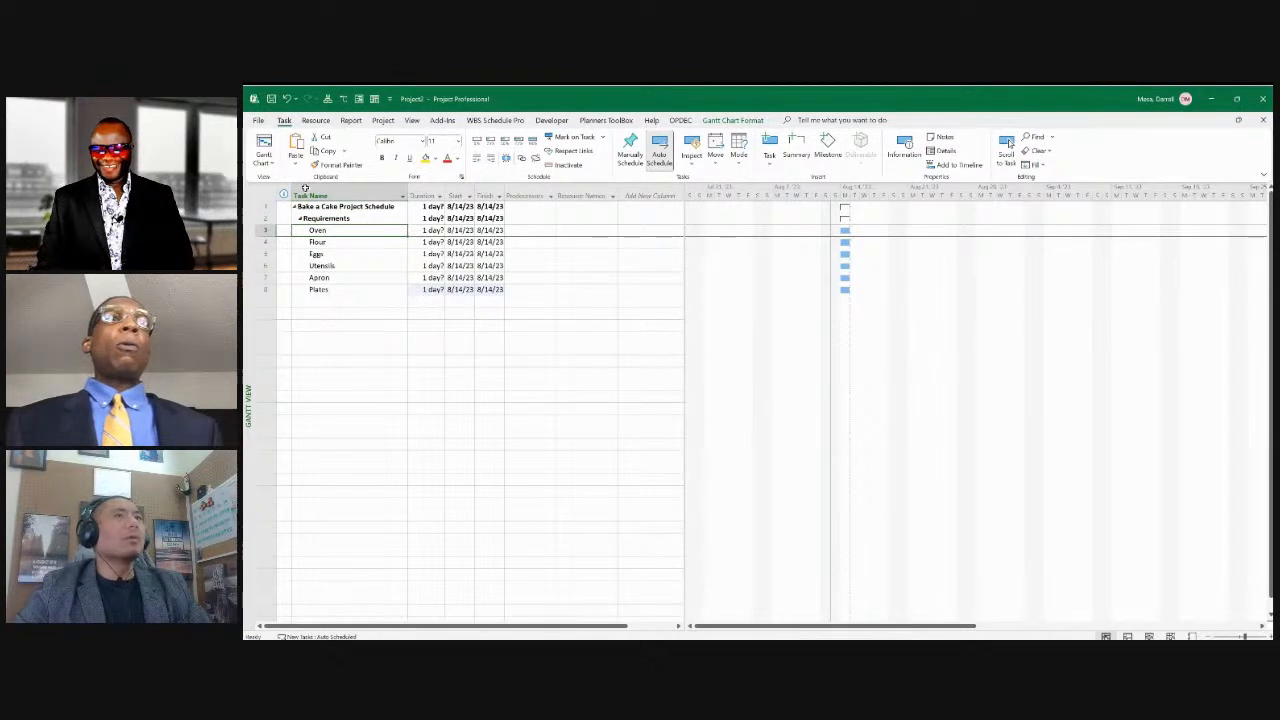
pyautogui.press('F2')
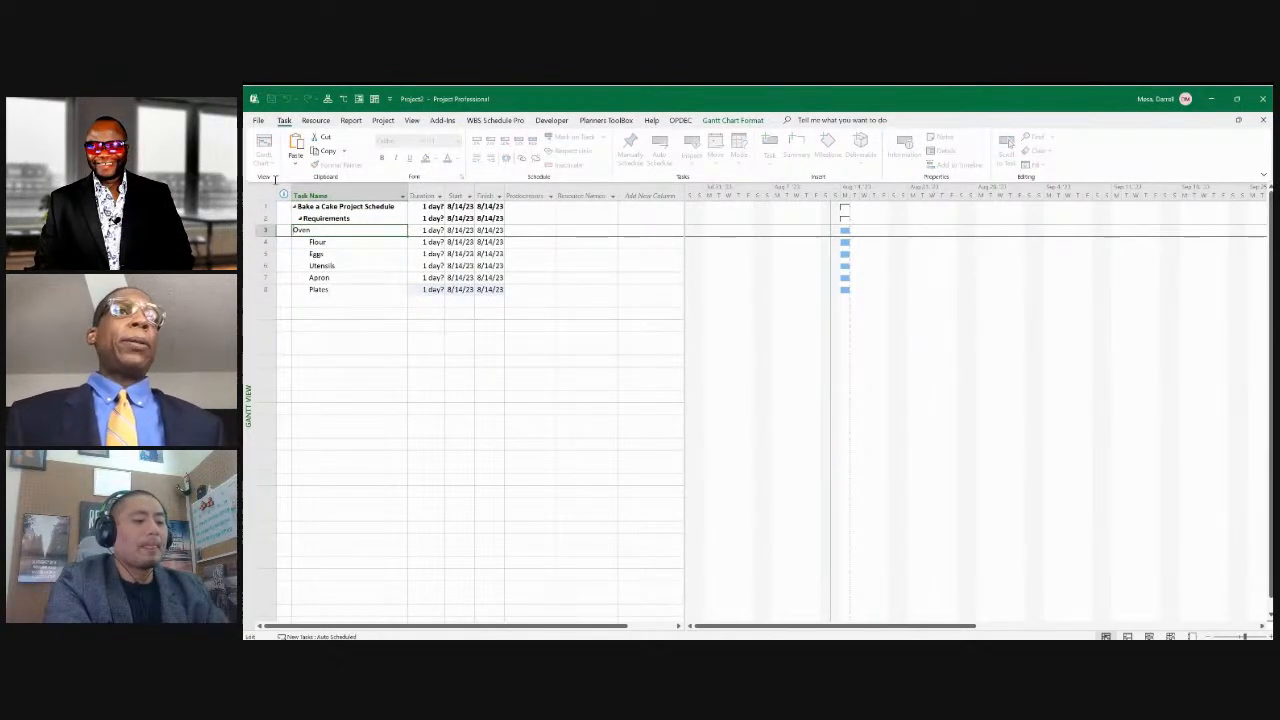
pyautogui.write('Buy ')
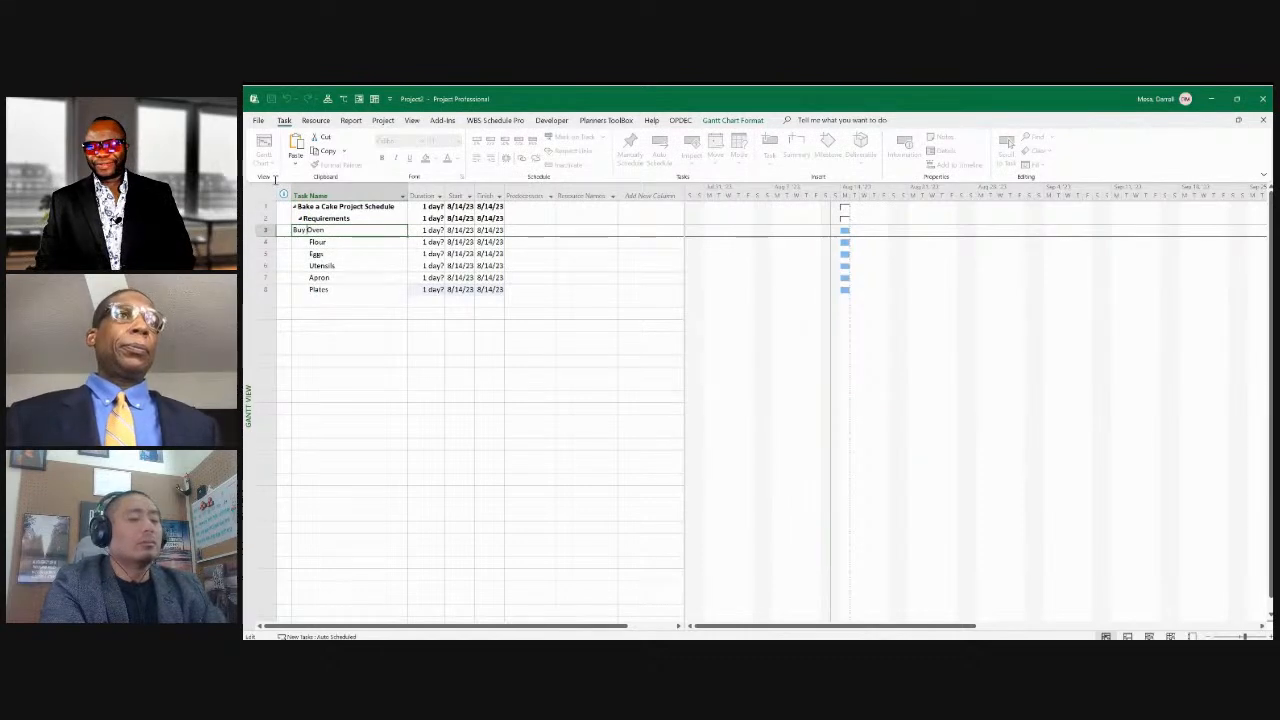
pyautogui.write('an')
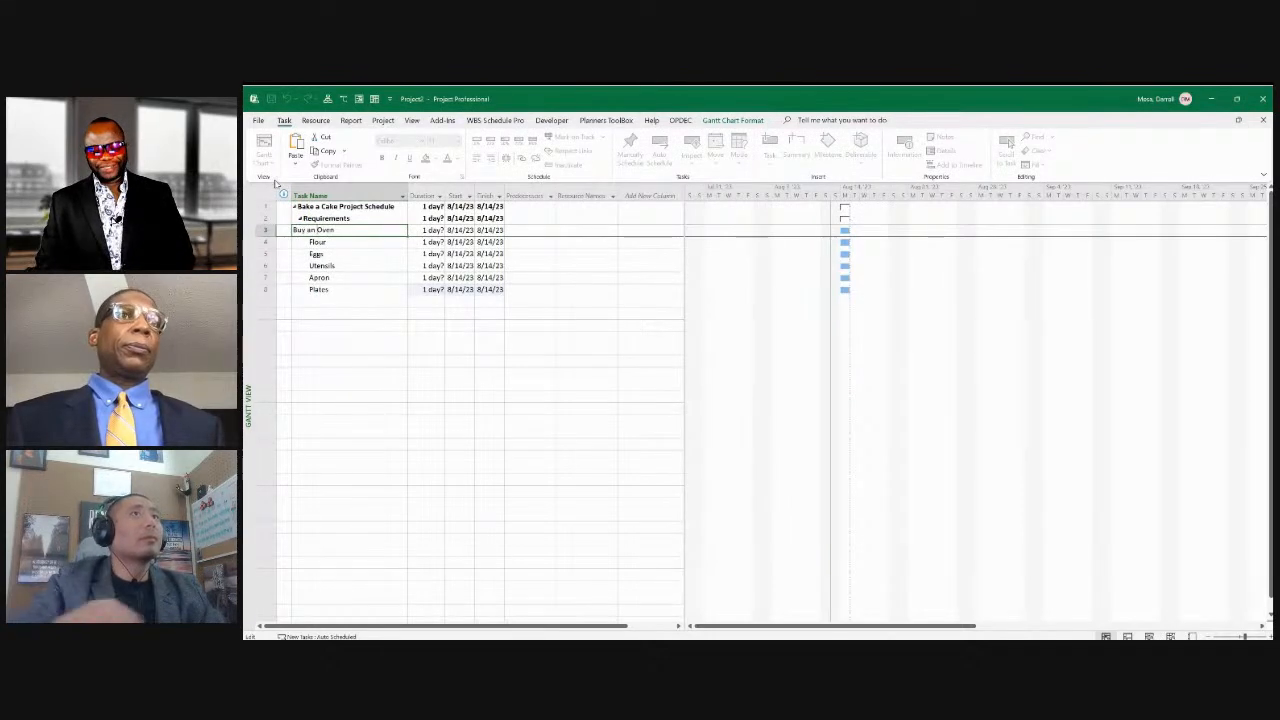
pyautogui.press('Return')
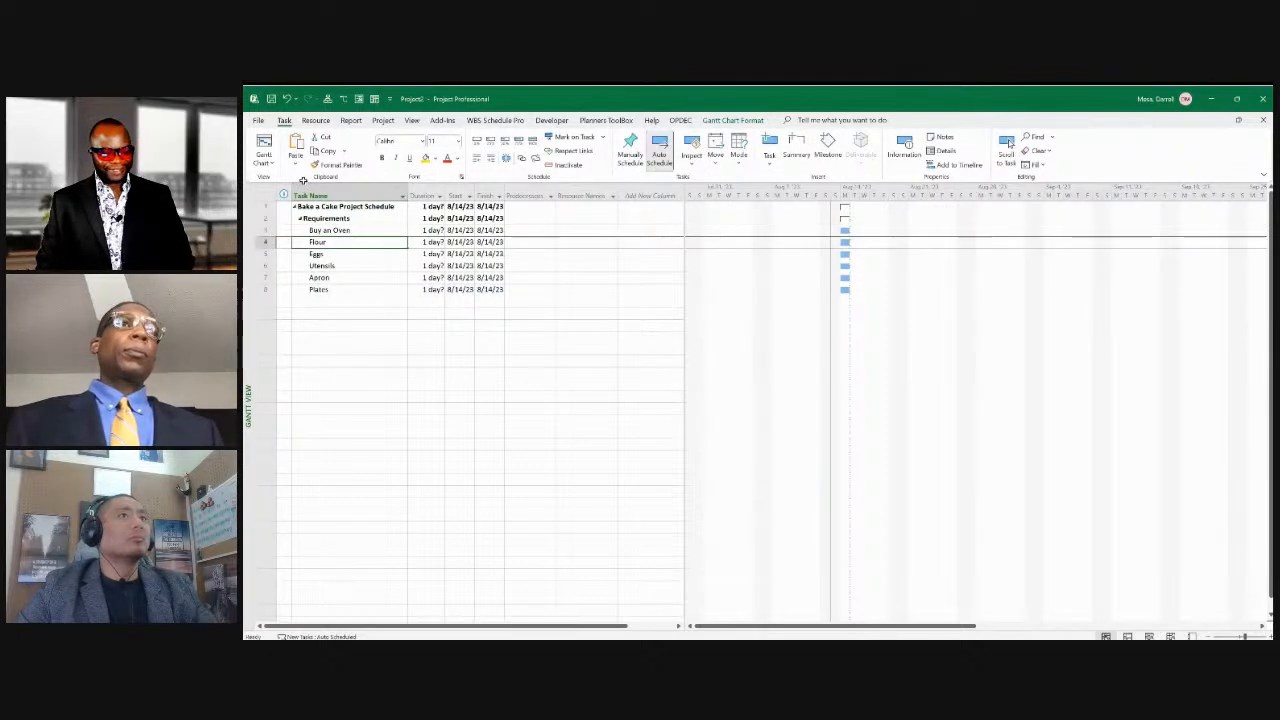
pyautogui.press('Up')
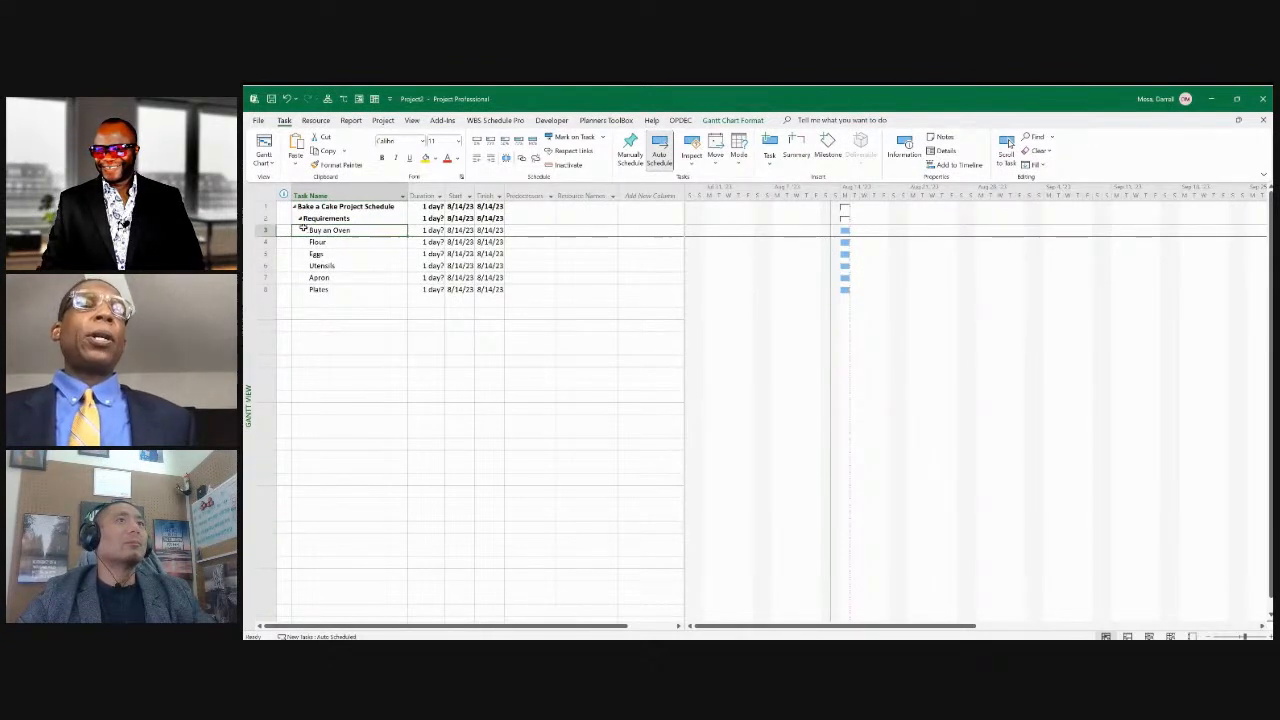
# Open the Project Information settings and keep the project scheduled from Project Start Date.
pyautogui.click(306, 301)
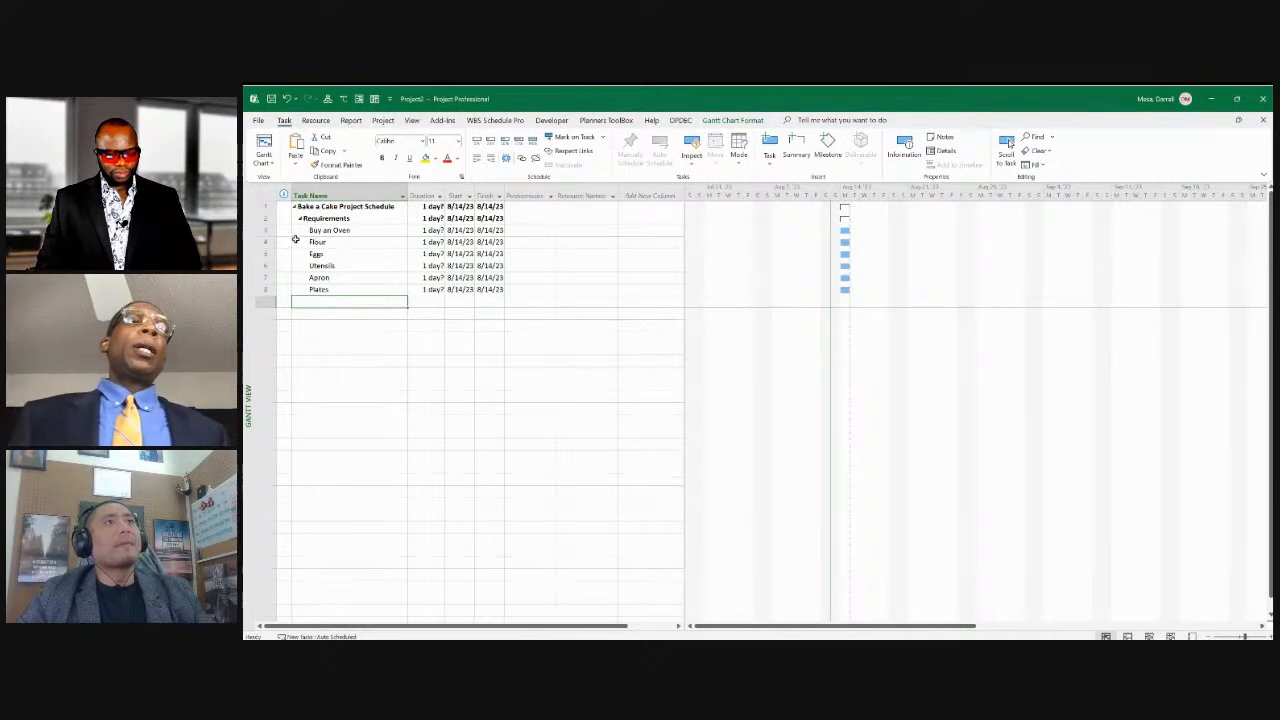
pyautogui.press('Down')
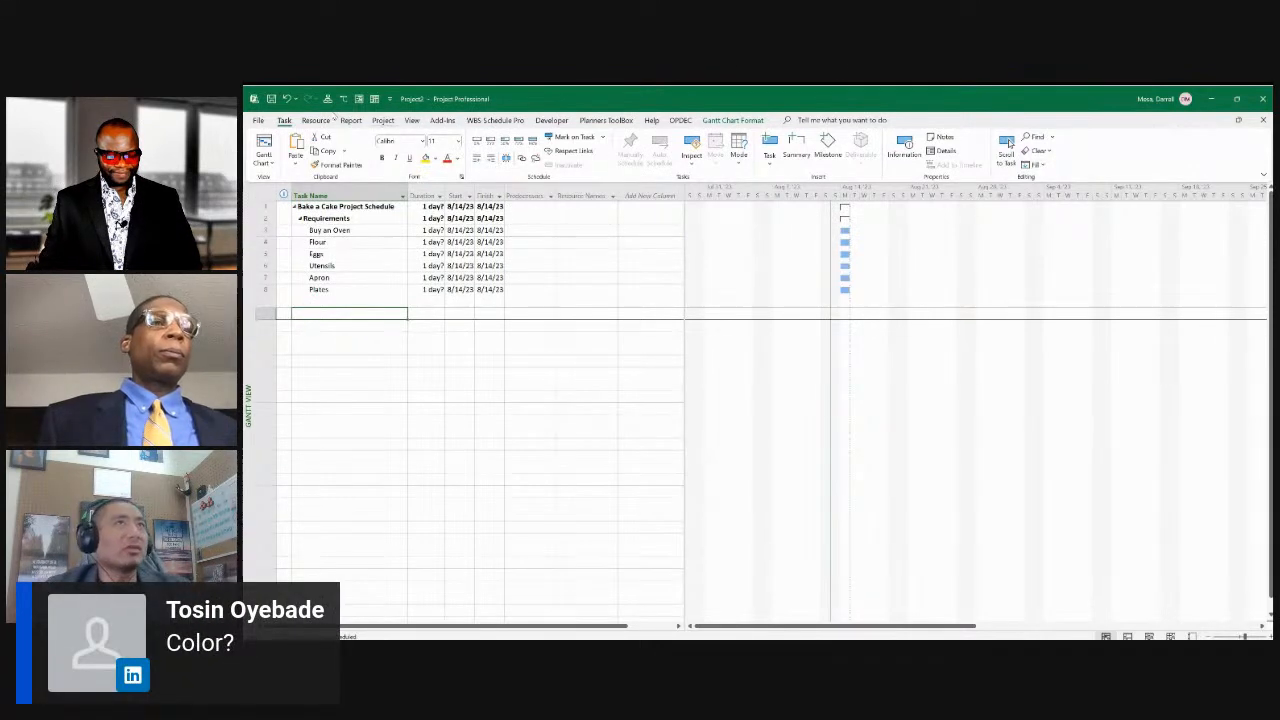
pyautogui.scroll(-3, 335, 118)
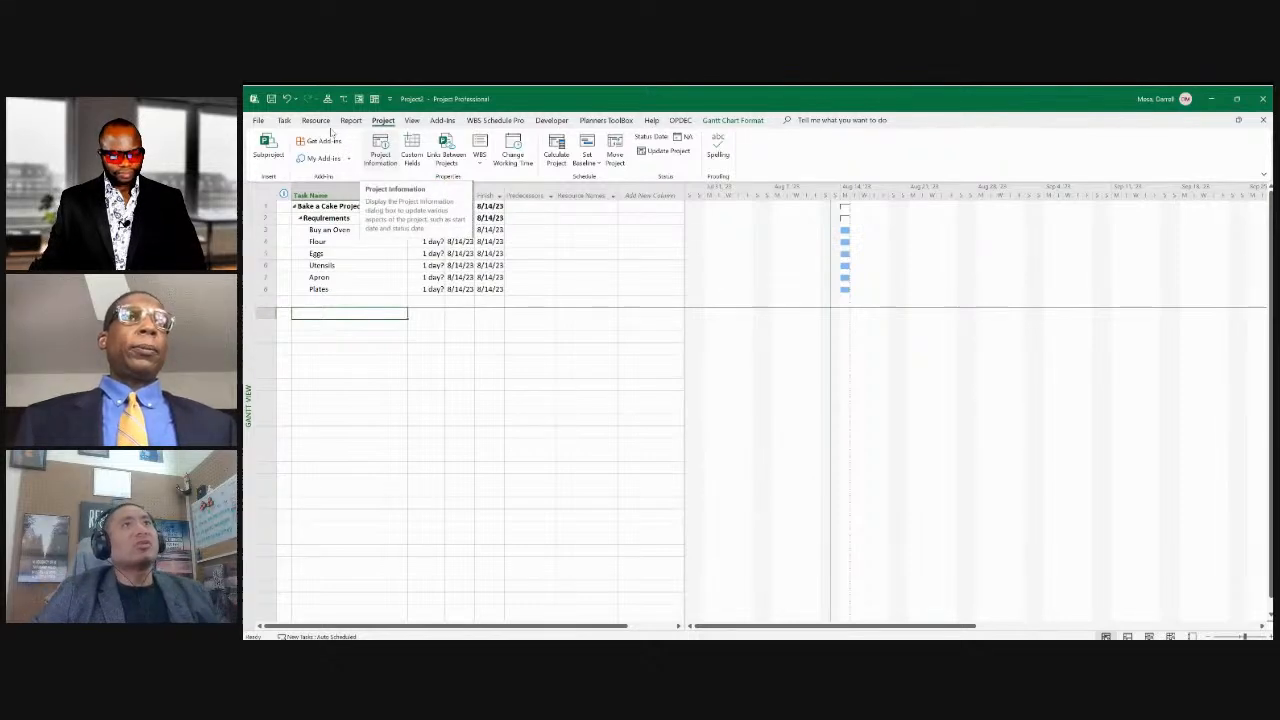
pyautogui.click(380, 150)
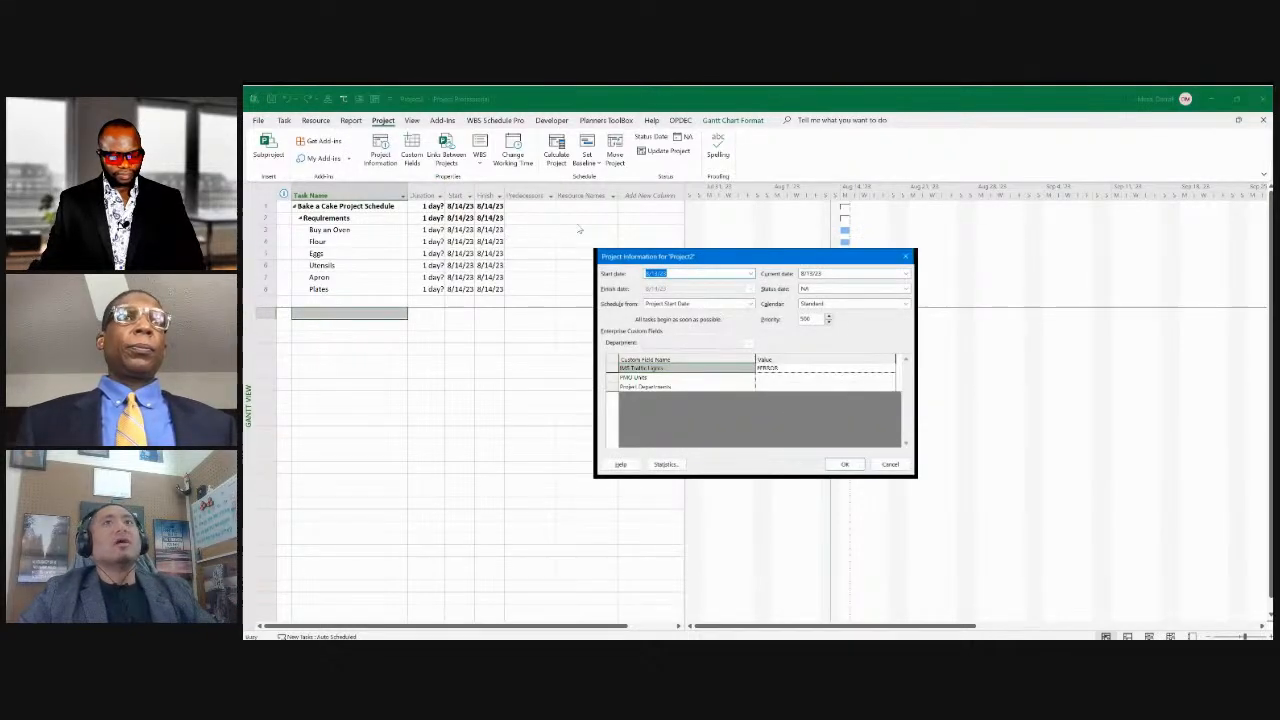
pyautogui.moveTo(775, 257); pyautogui.dragTo(698, 259)
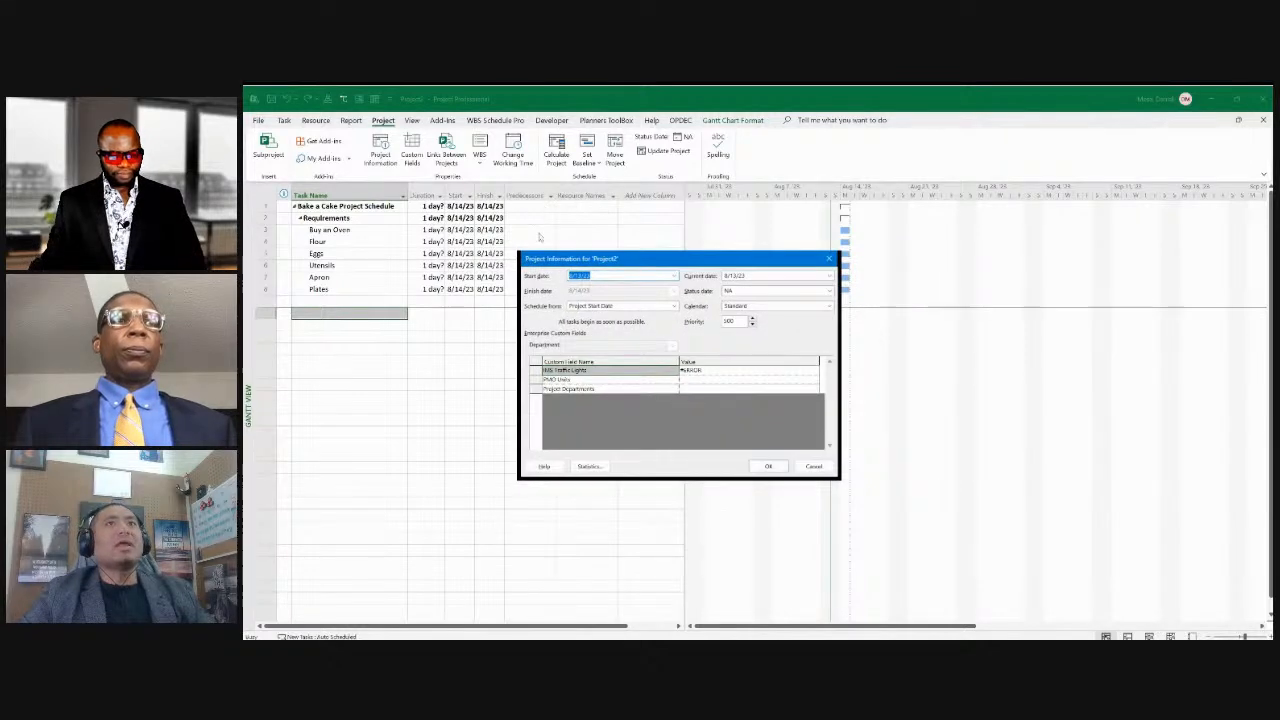
pyautogui.click(674, 306)
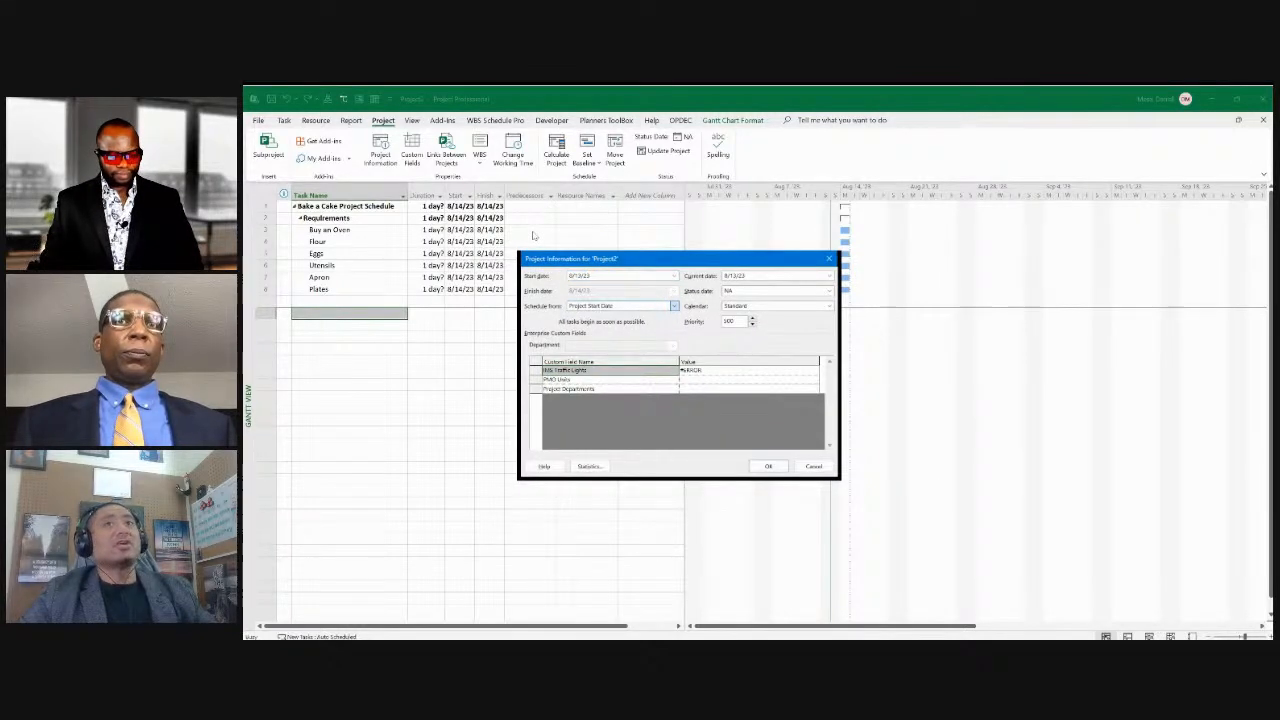
pyautogui.click(533, 236)
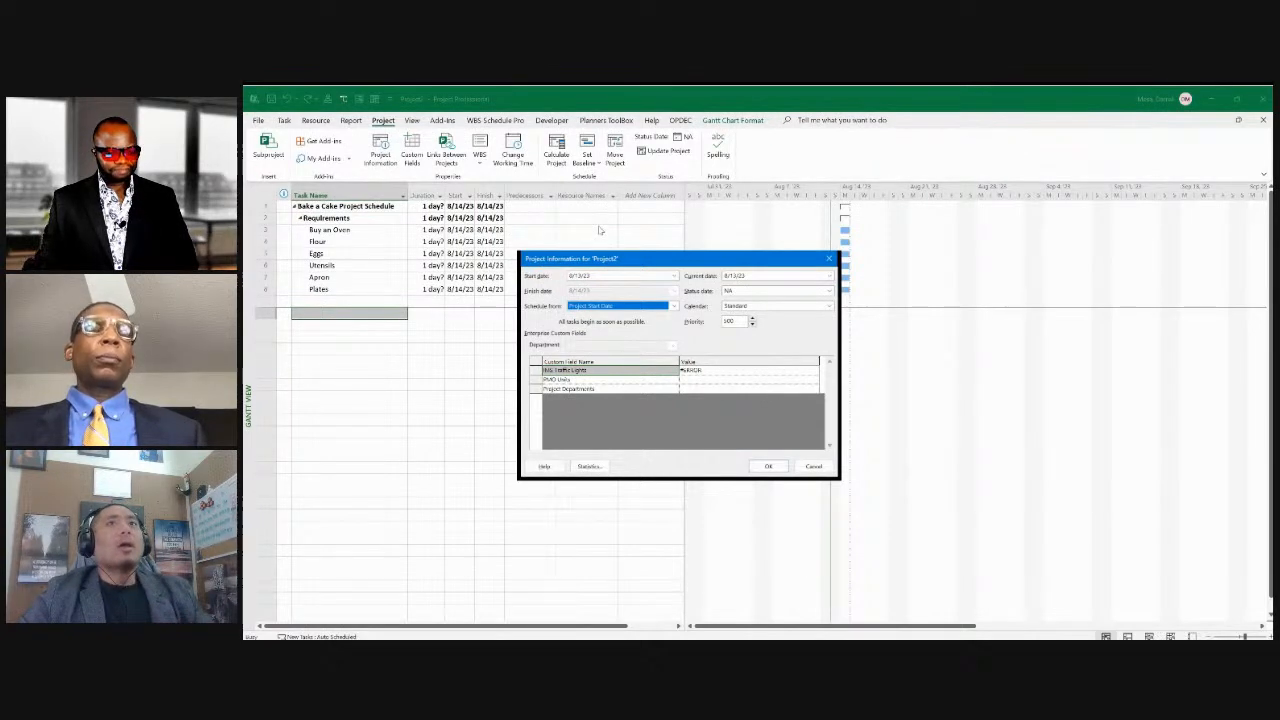
# Set the project's status date to 8/13/2023.
pyautogui.click(829, 291)
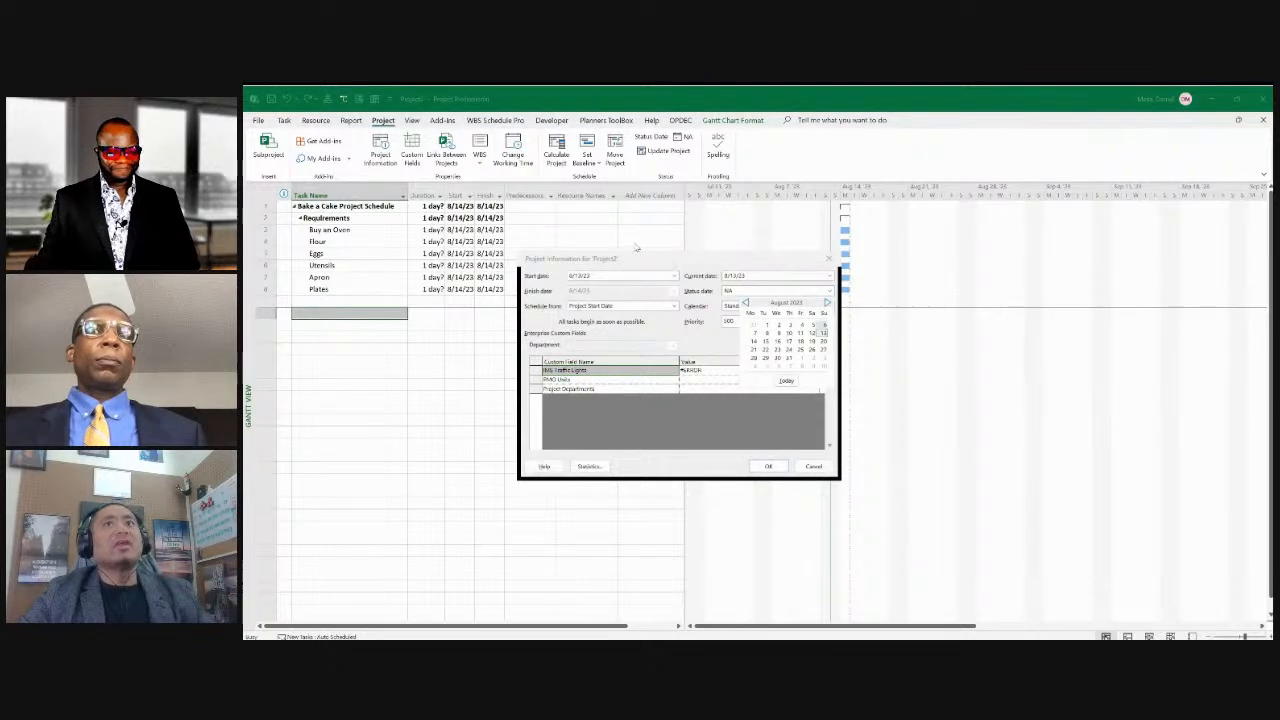
pyautogui.click(824, 333)
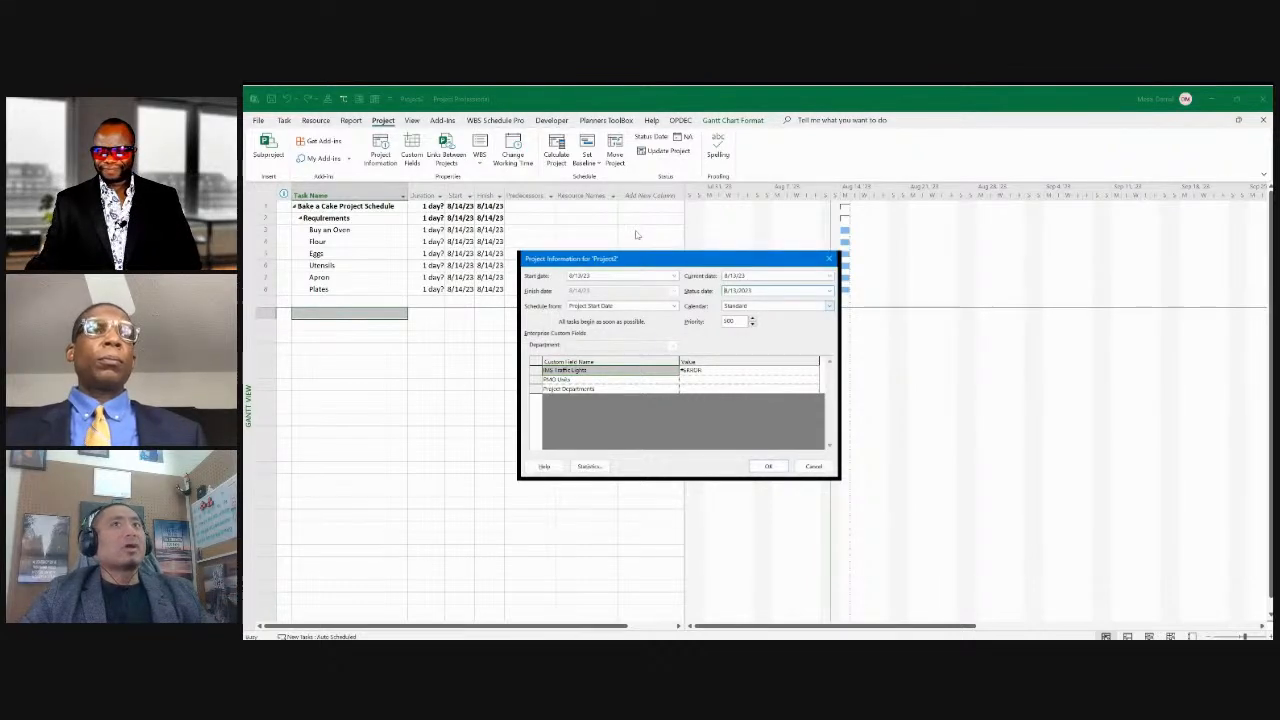
pyautogui.press('Tab')
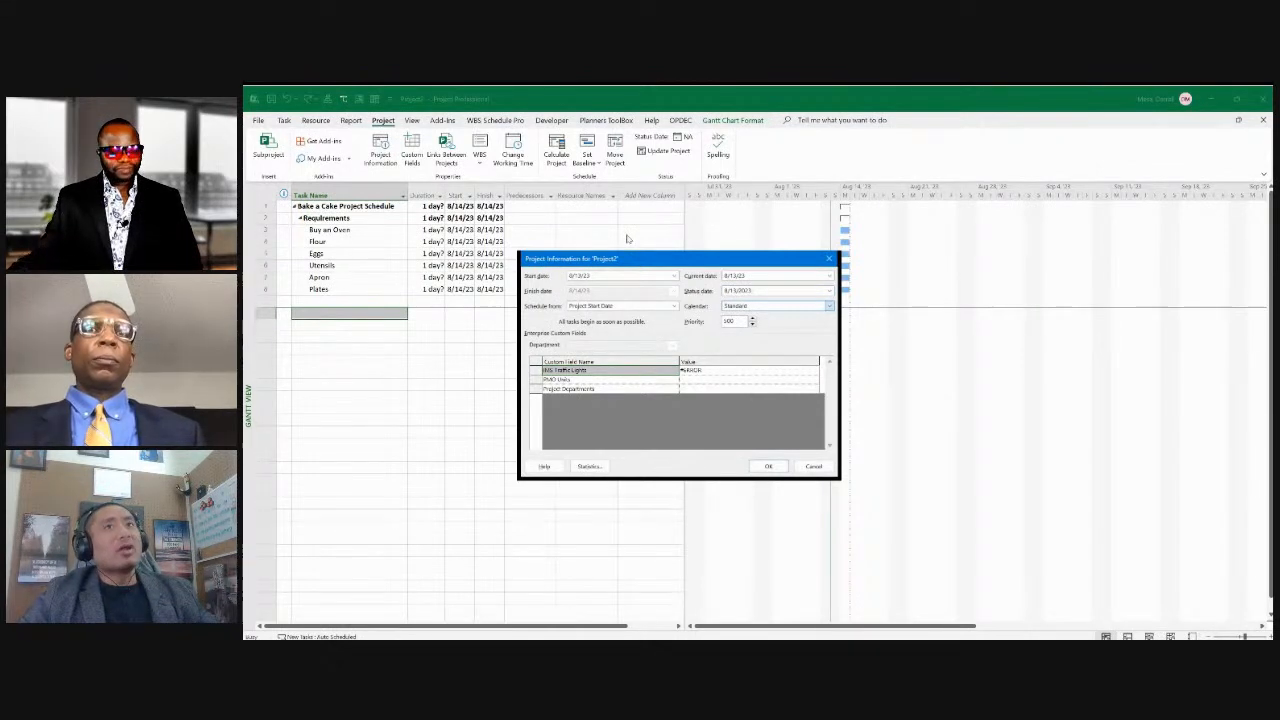
# Browse the available project calendars, including 24 Hours, and keep the Standard calendar selected.
pyautogui.press('Down')
pyautogui.press('Up')
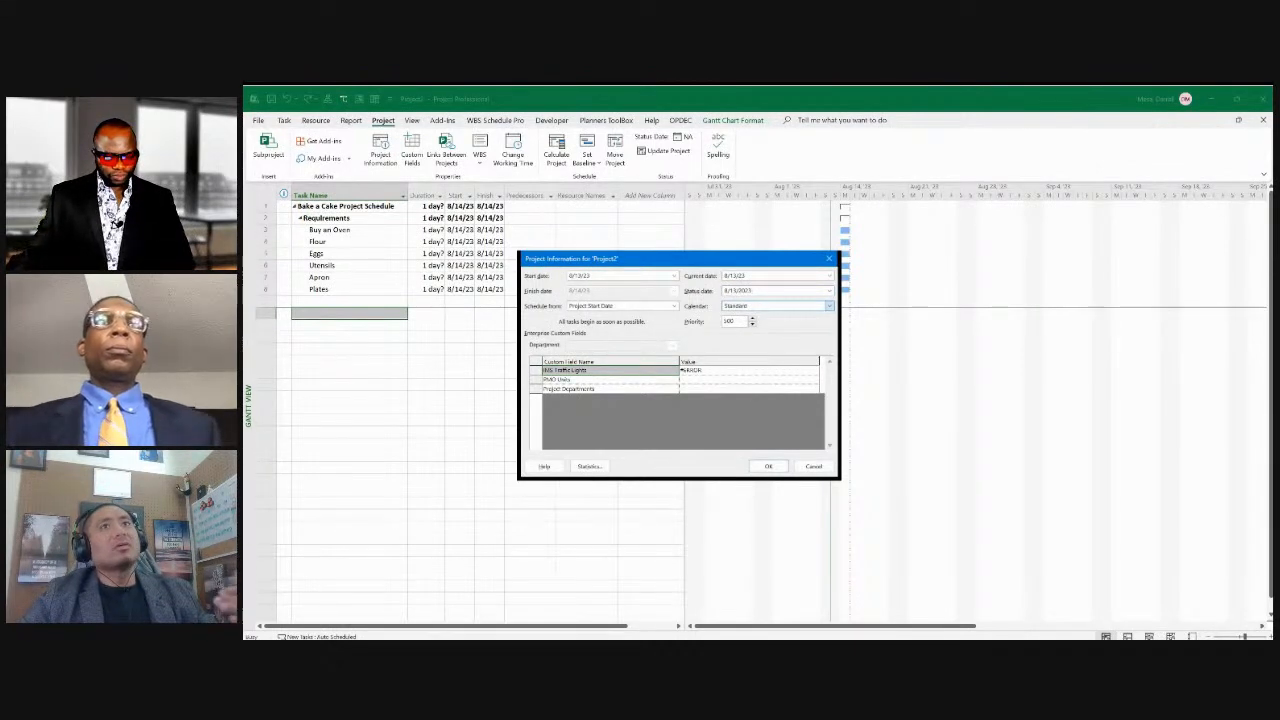
pyautogui.press('Down')
pyautogui.press('Up')
pyautogui.press('Up')
pyautogui.press('Up')
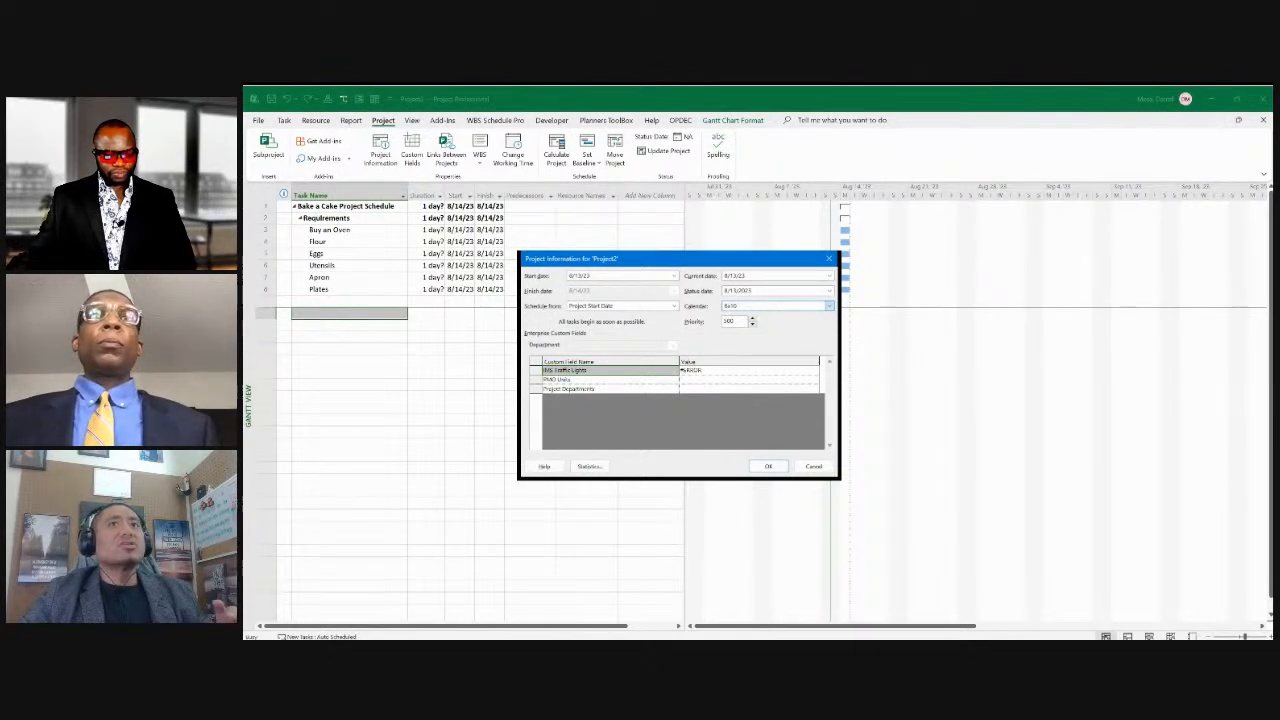
pyautogui.press('Down')
pyautogui.press('Down')
pyautogui.press('Down')
pyautogui.press('Up')
pyautogui.press('Up')
pyautogui.press('Up')
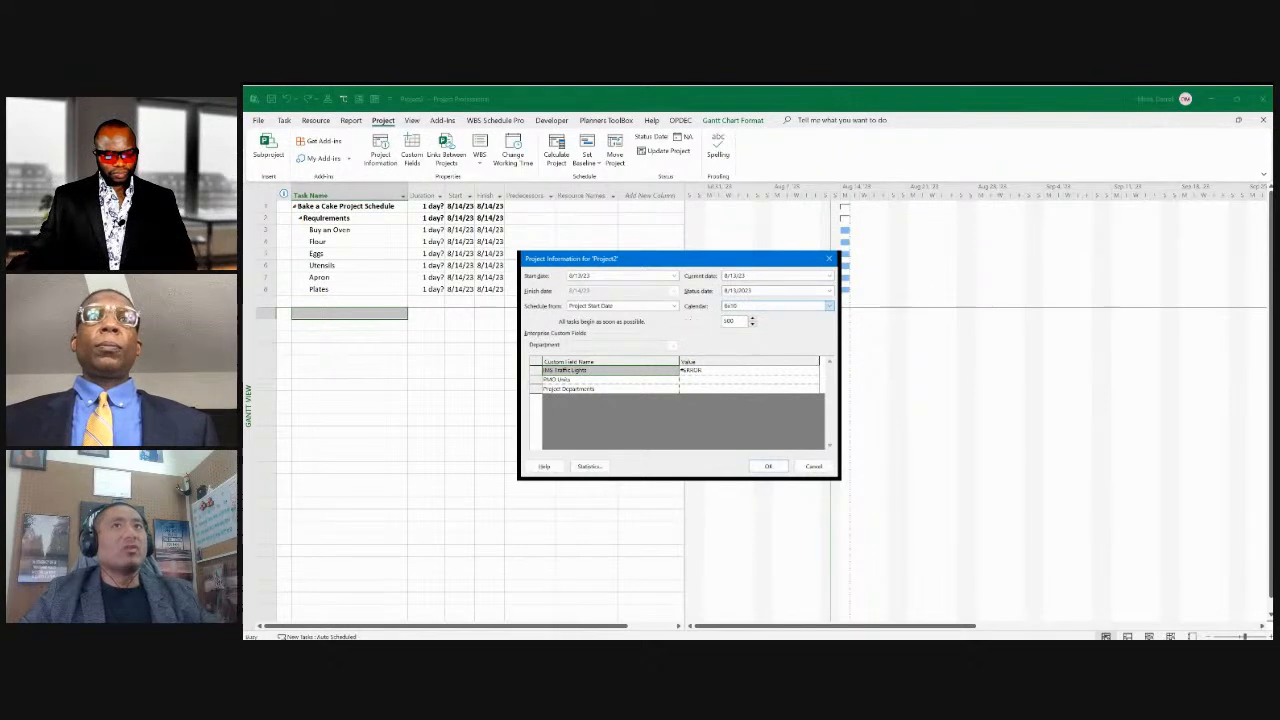
pyautogui.press('Down')
pyautogui.press('Down')
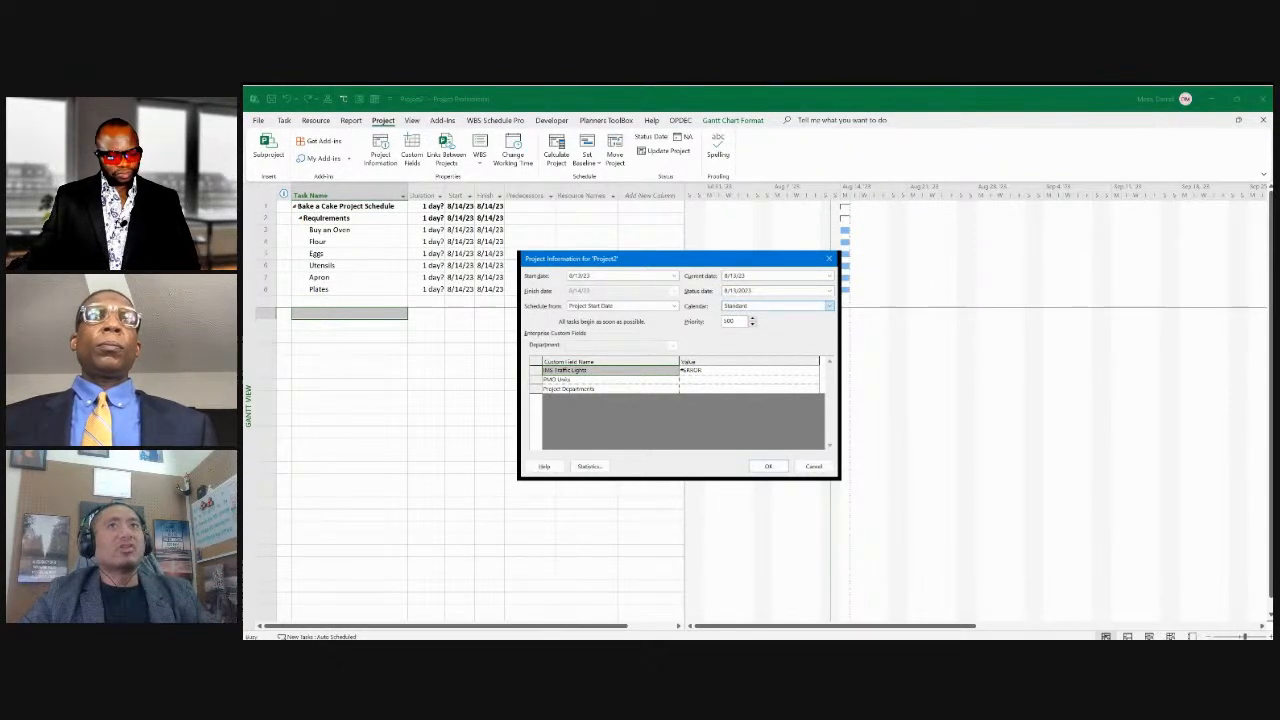
pyautogui.click(583, 259)
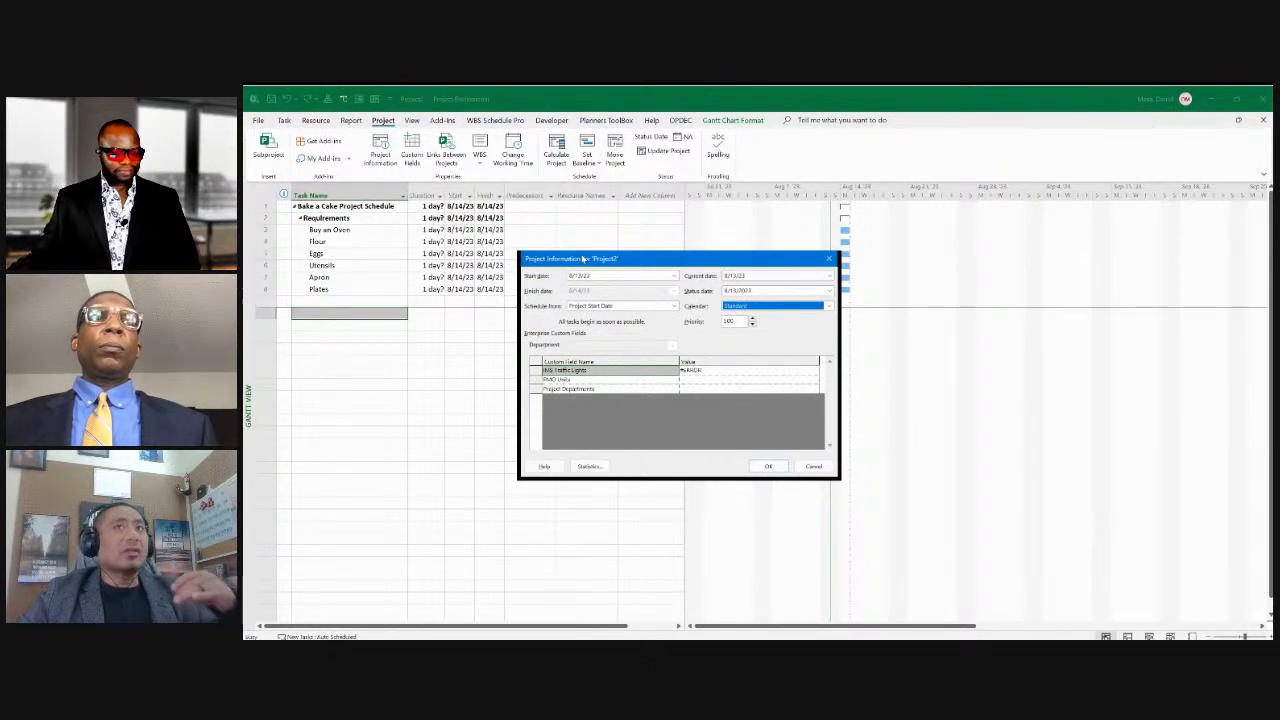
pyautogui.click(829, 306)
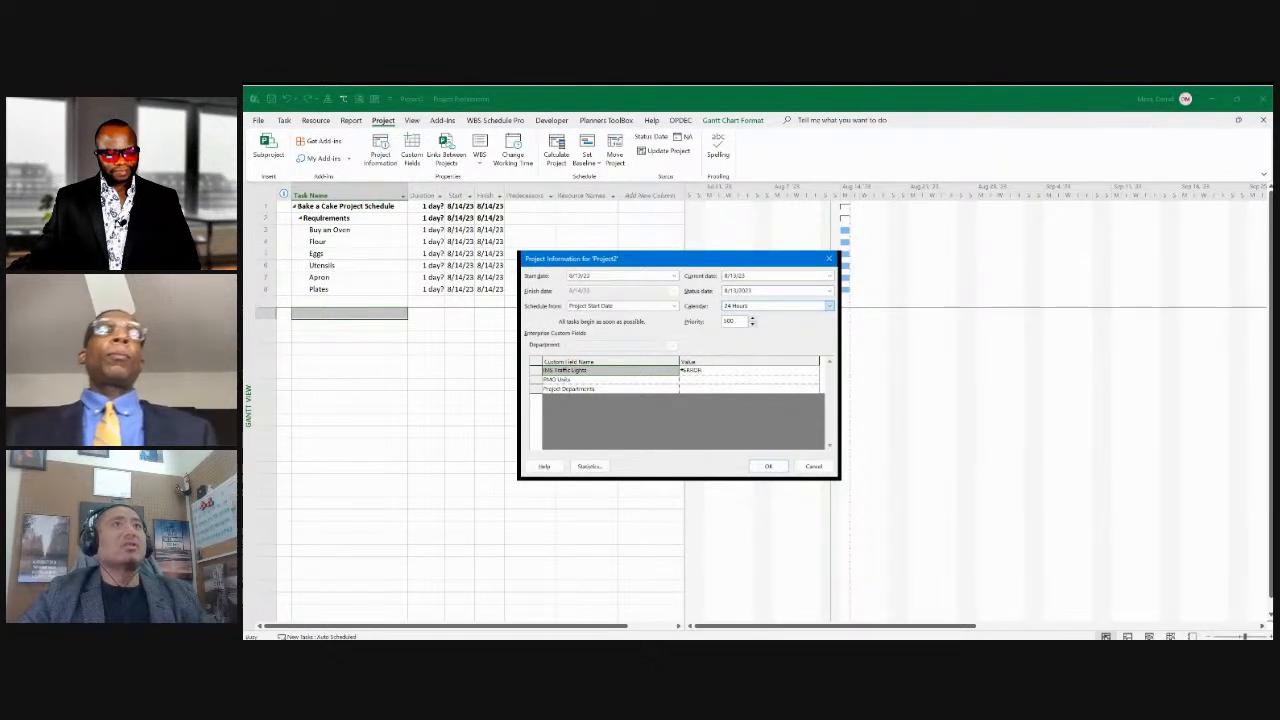
pyautogui.click(742, 333)
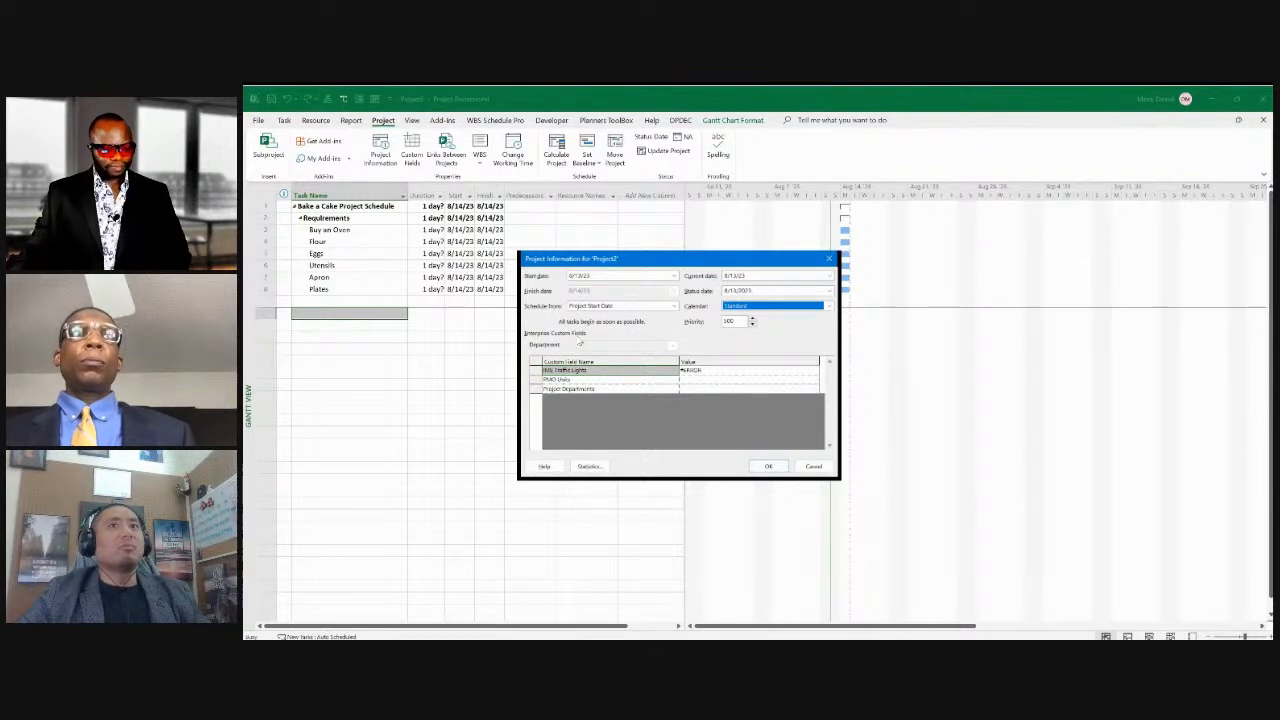
# Apply the project information settings and return to the task table.
pyautogui.press('Return')
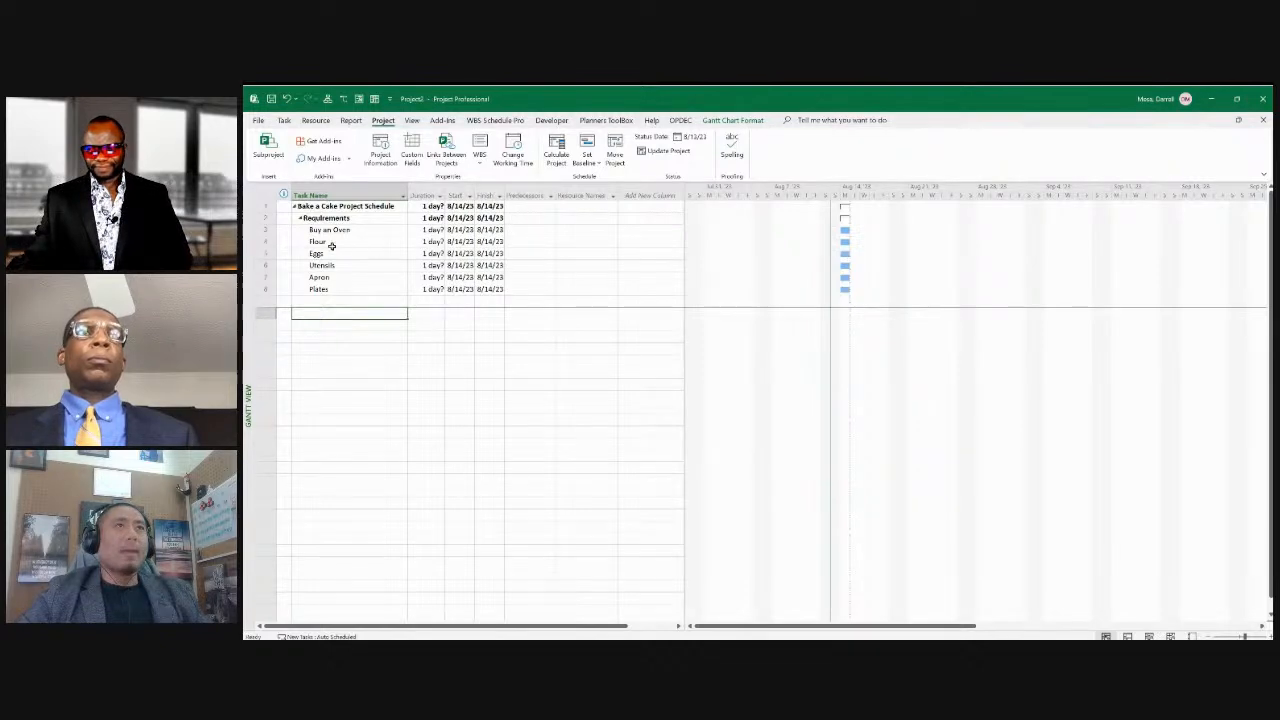
pyautogui.press('Up')
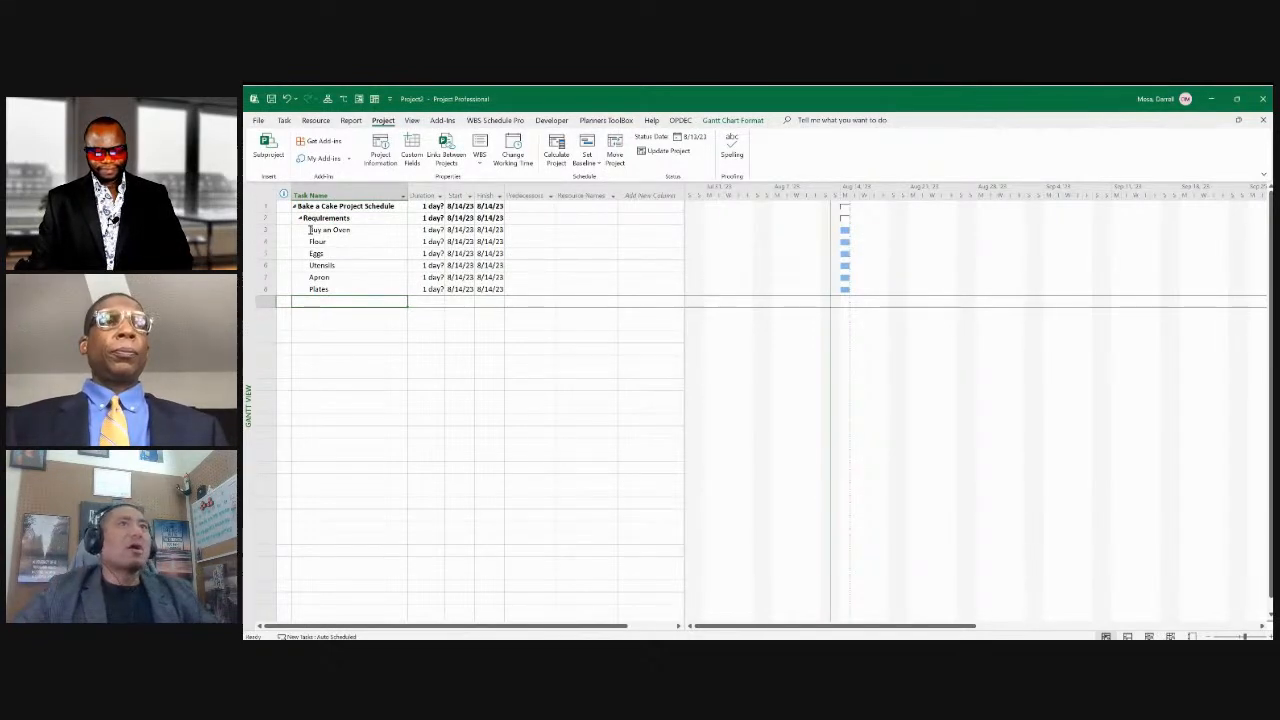
# Collapse the Requirements summary task and expand it again to show its subtasks.
pyautogui.click(300, 218)
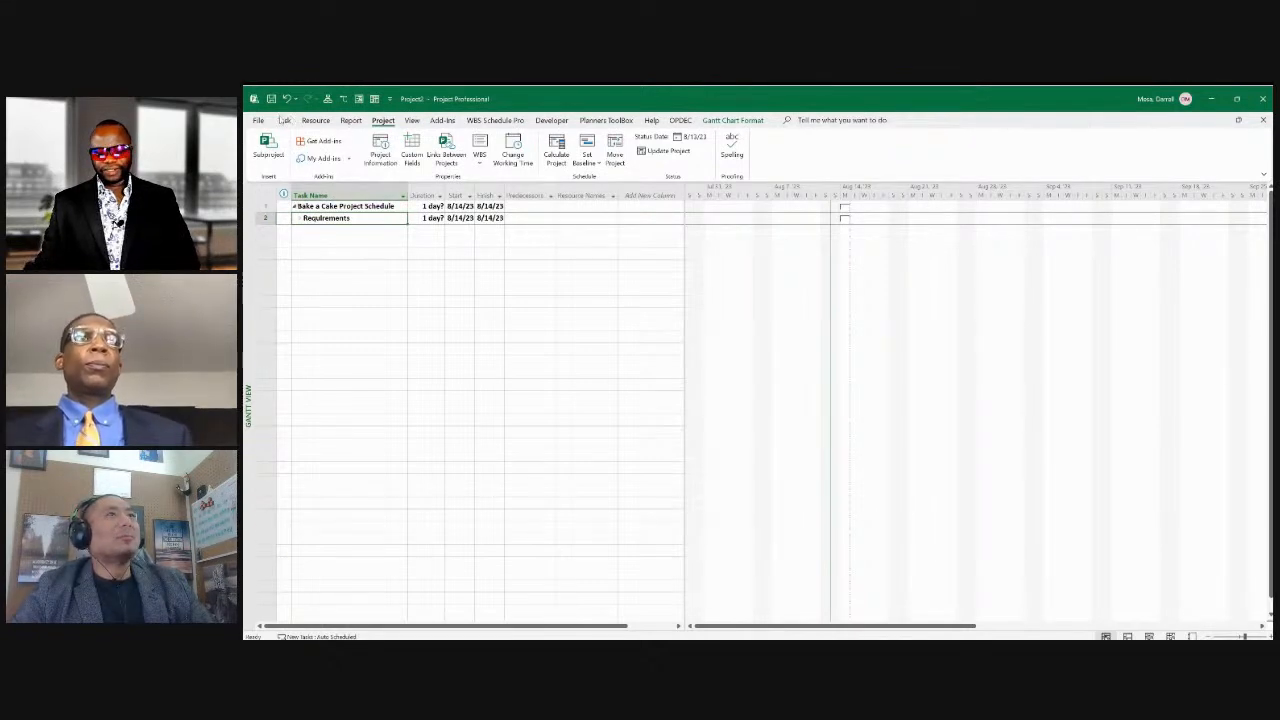
pyautogui.click(283, 120)
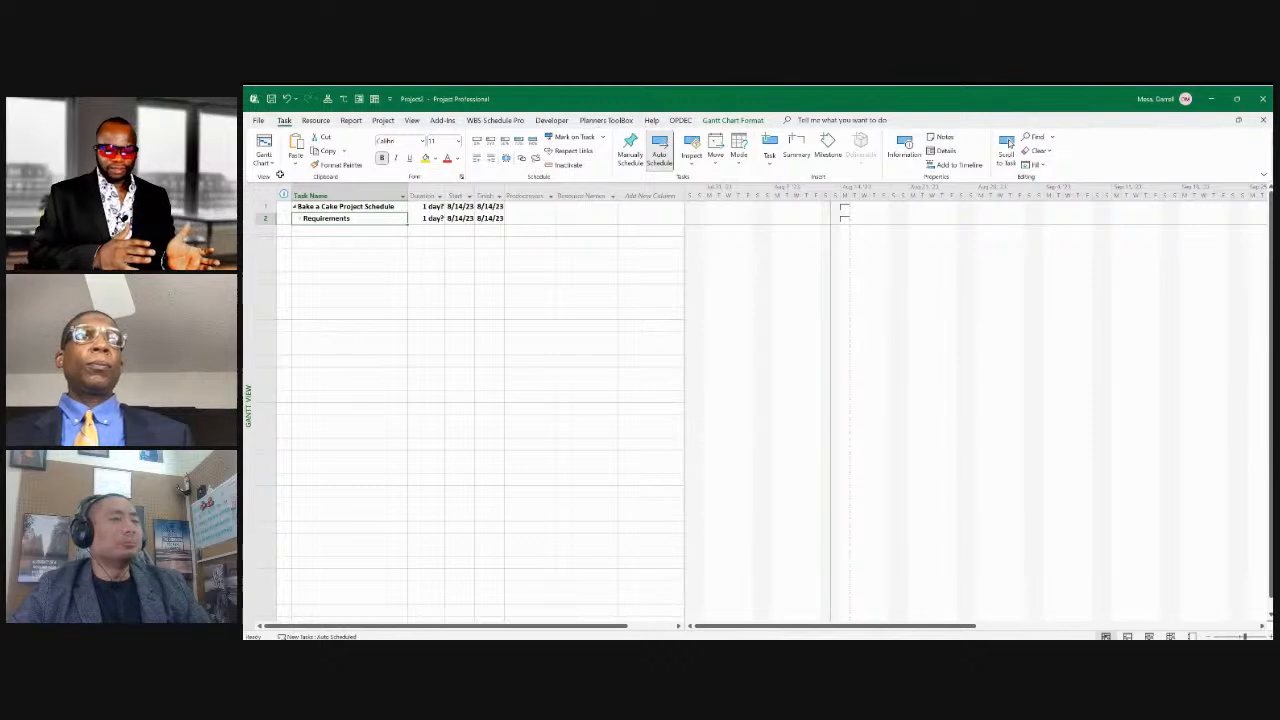
pyautogui.click(300, 219)
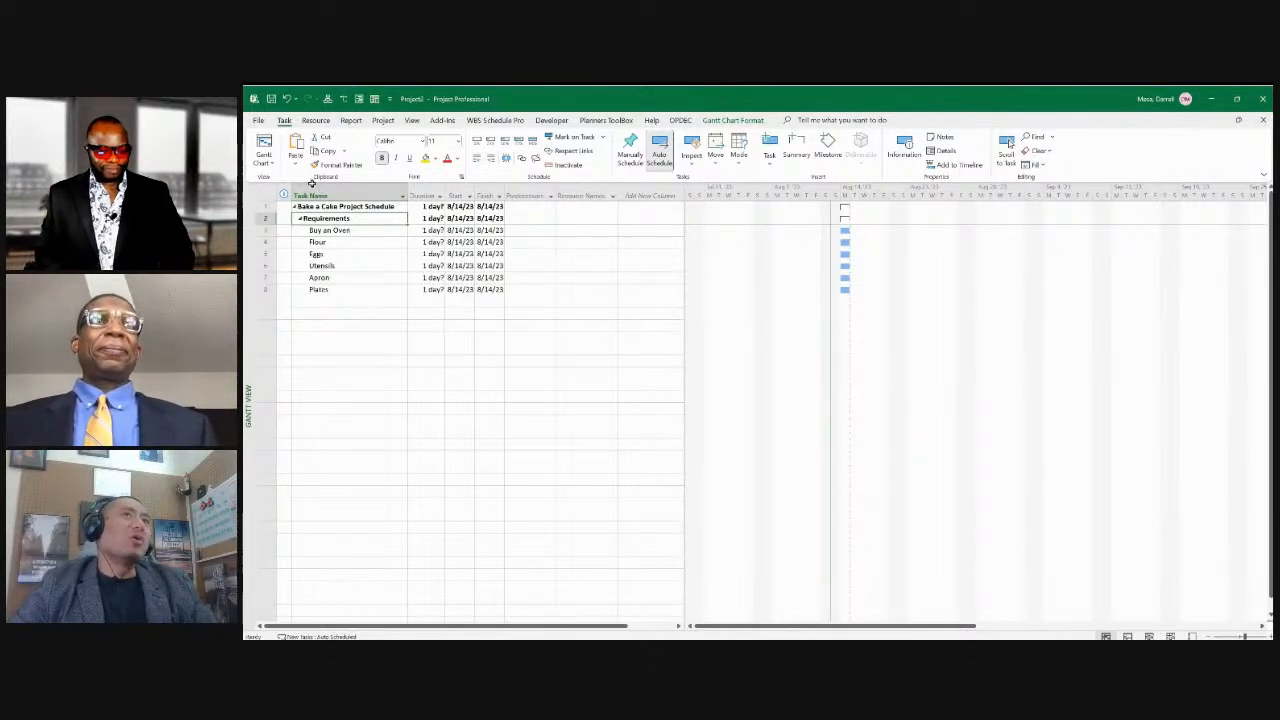
pyautogui.moveTo(330, 230); pyautogui.dragTo(330, 289)
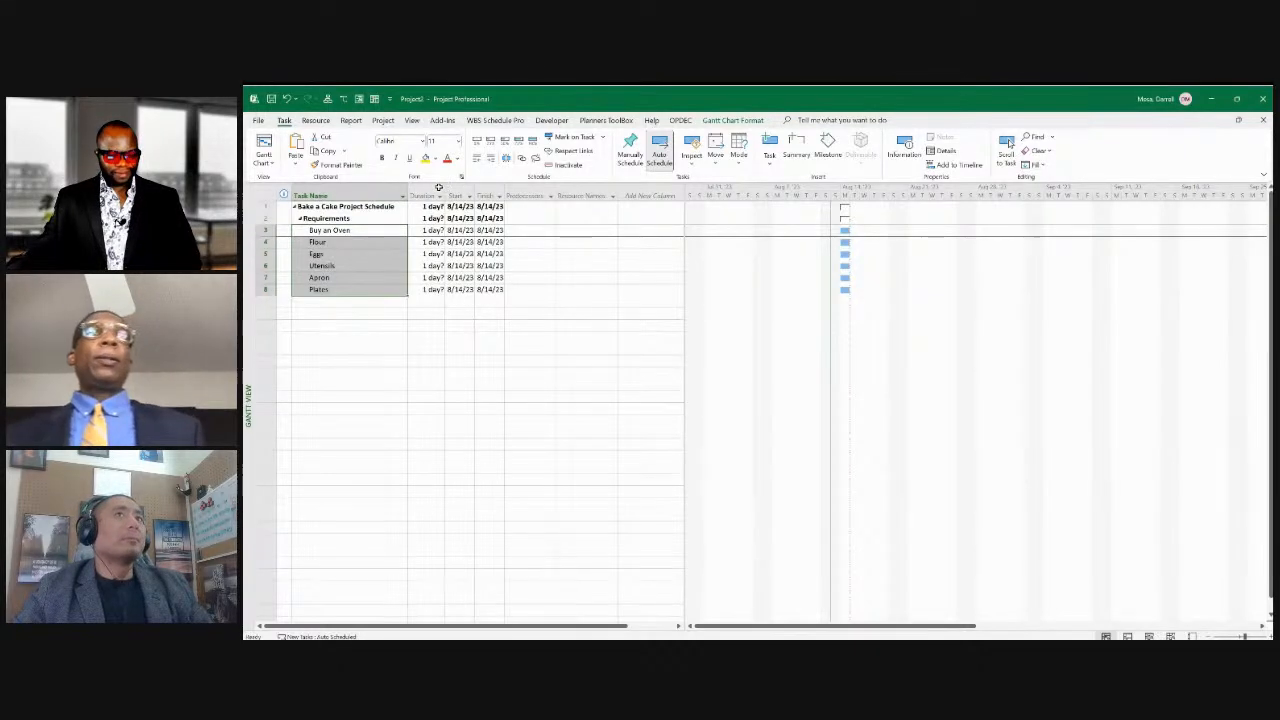
# Make task 3, Buy an Oven, the predecessor of the Flour task.
pyautogui.click(528, 242)
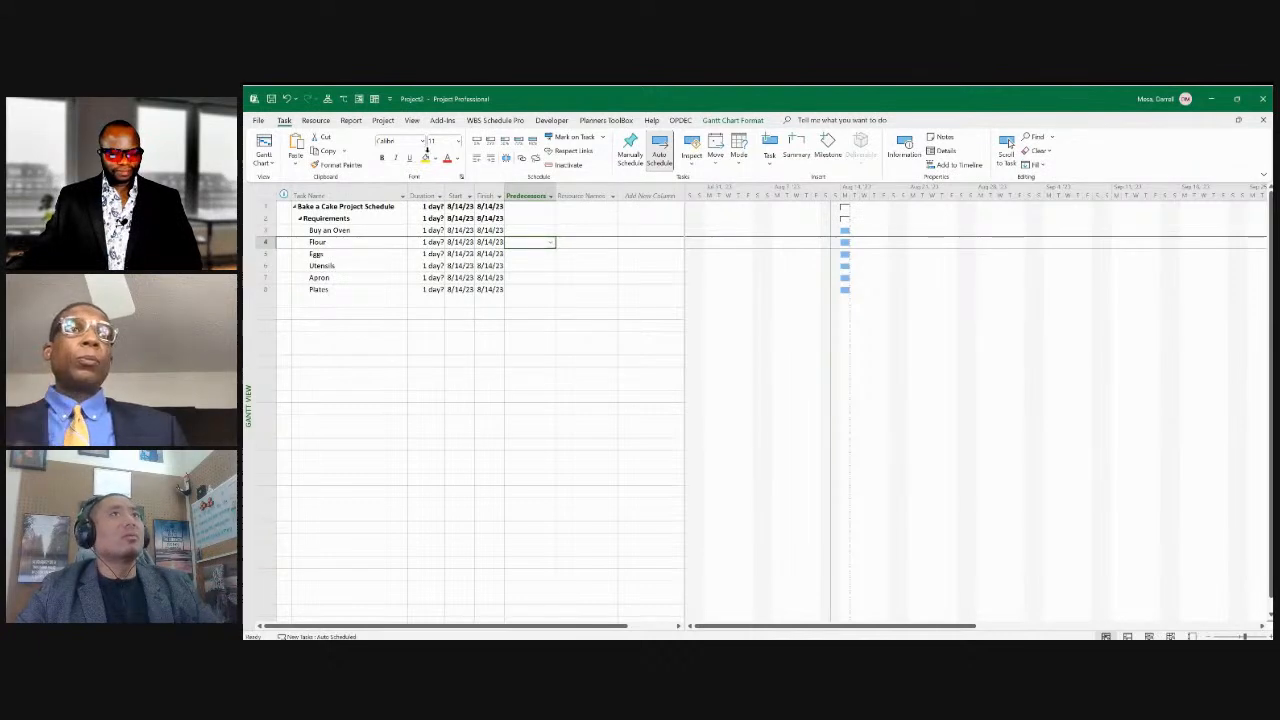
pyautogui.hotkey('ctrl', 'space')
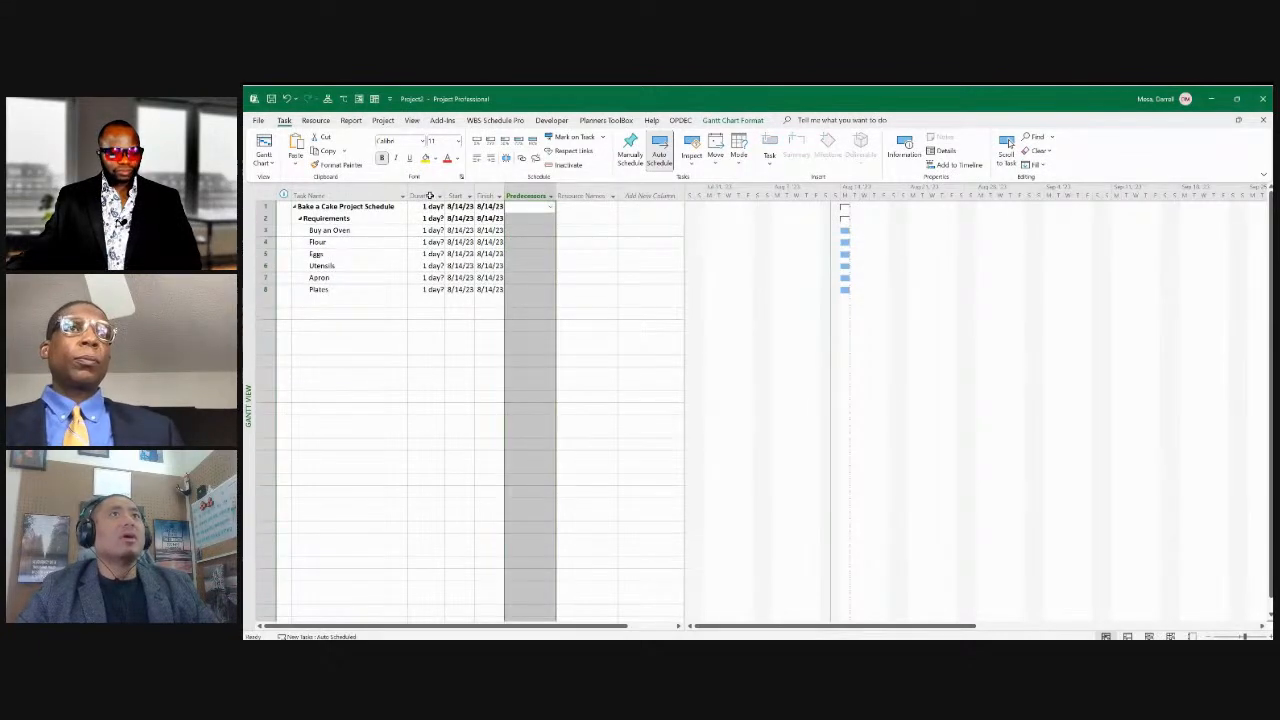
pyautogui.press('Down')
pyautogui.press('Down')
pyautogui.press('Down')
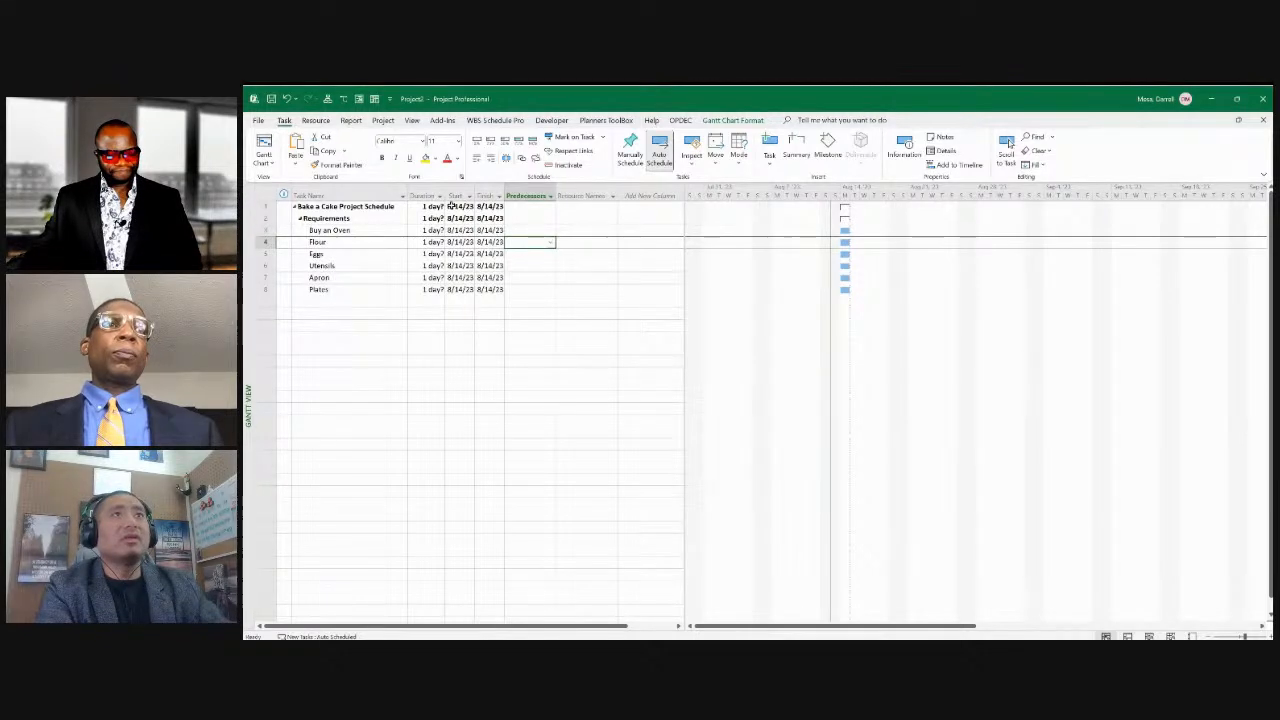
pyautogui.write('3')
pyautogui.press('Tab')
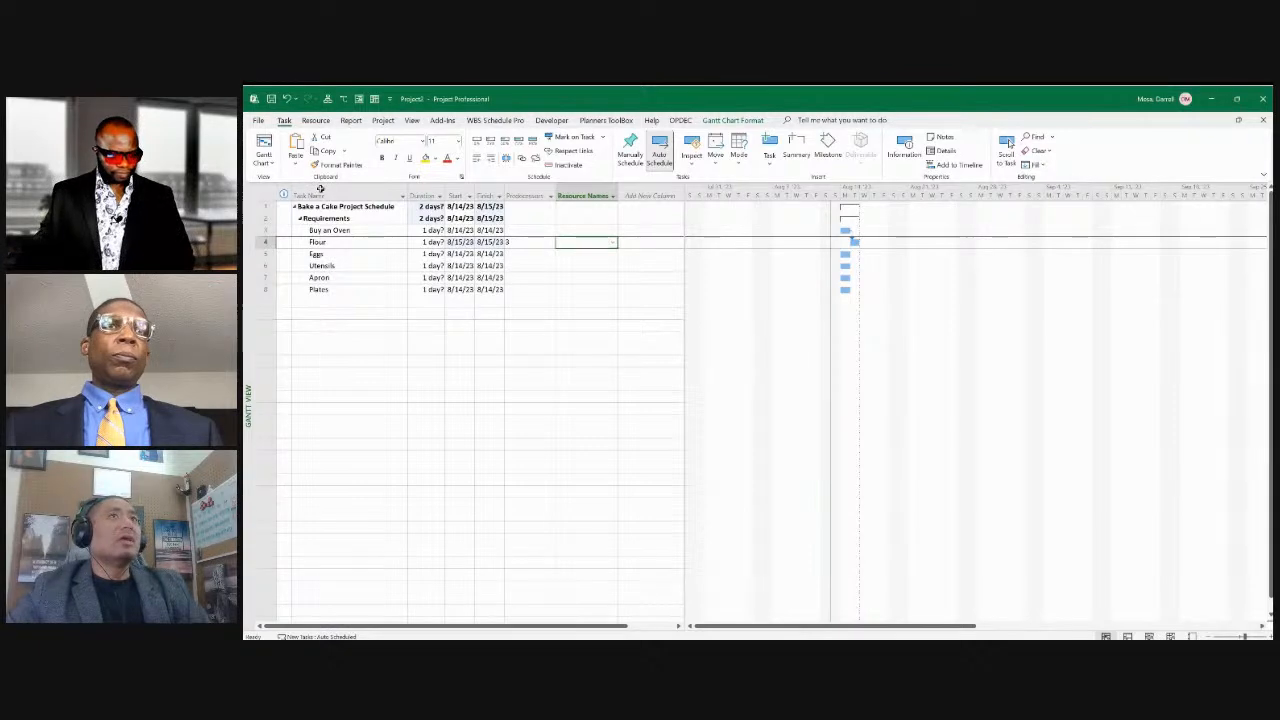
# Set the duration of the Buy an Oven task to 2 days.
pyautogui.press('Home')
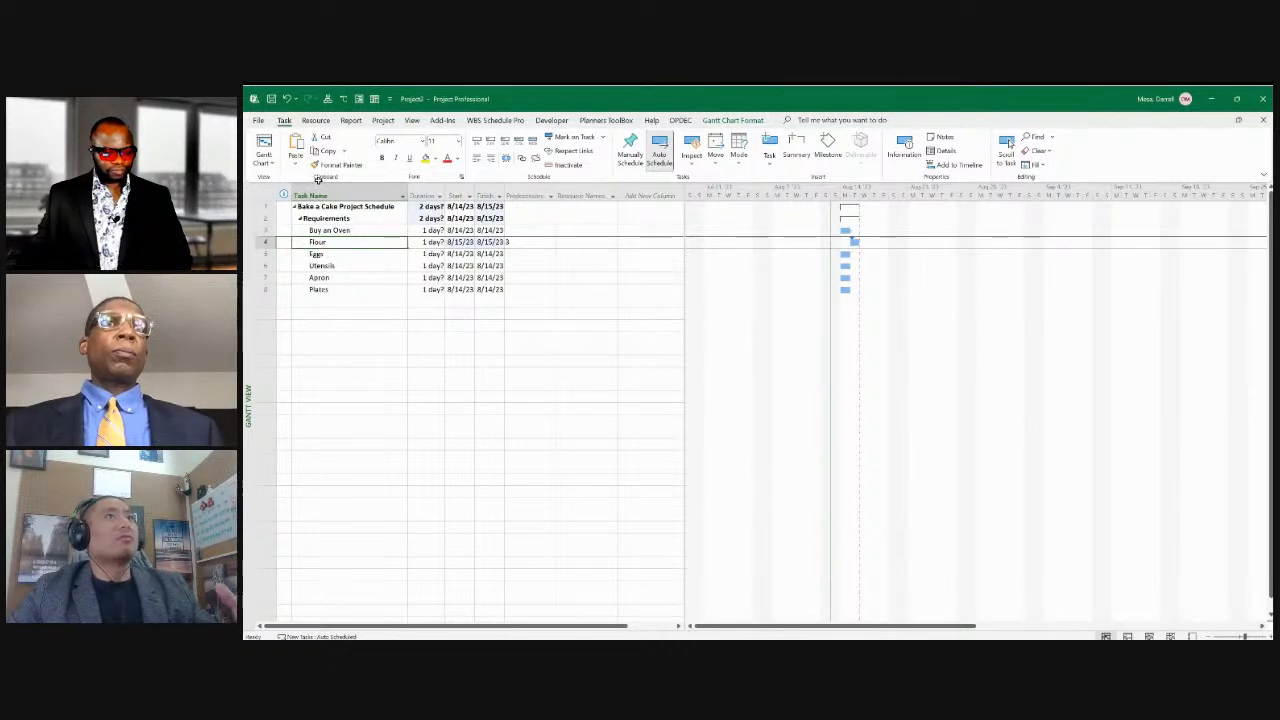
pyautogui.press('Up')
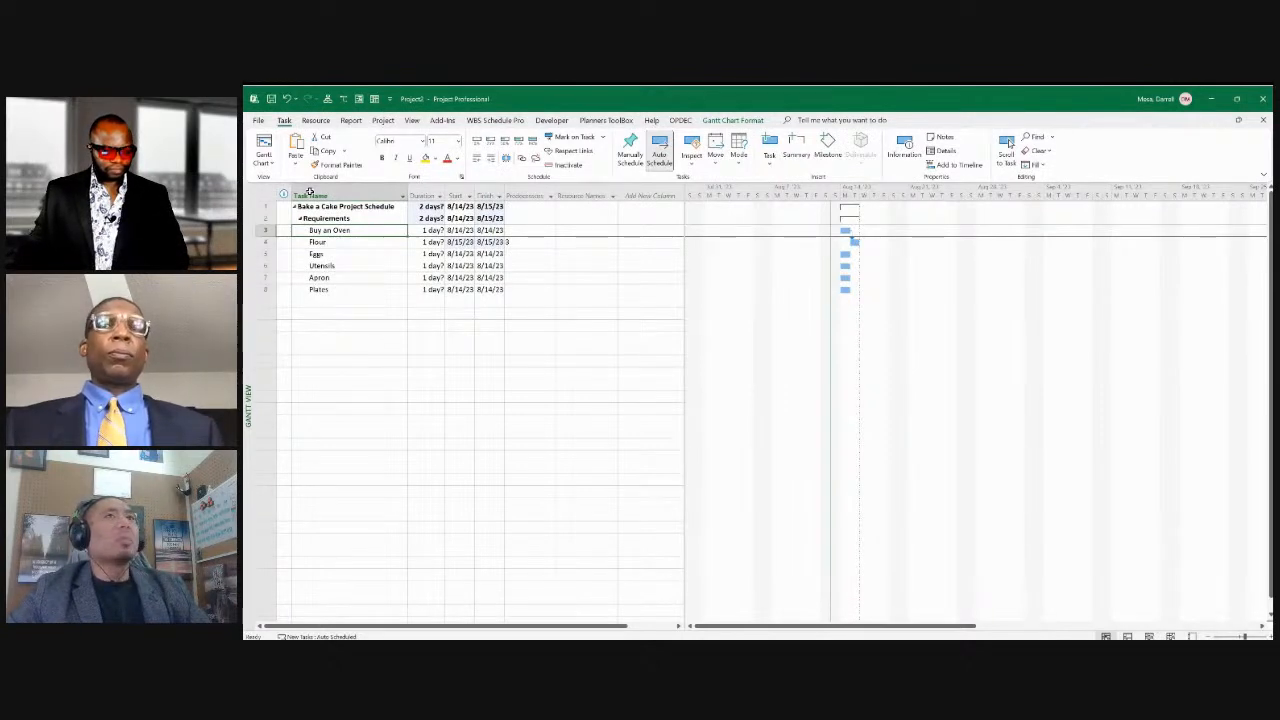
pyautogui.press('Right')
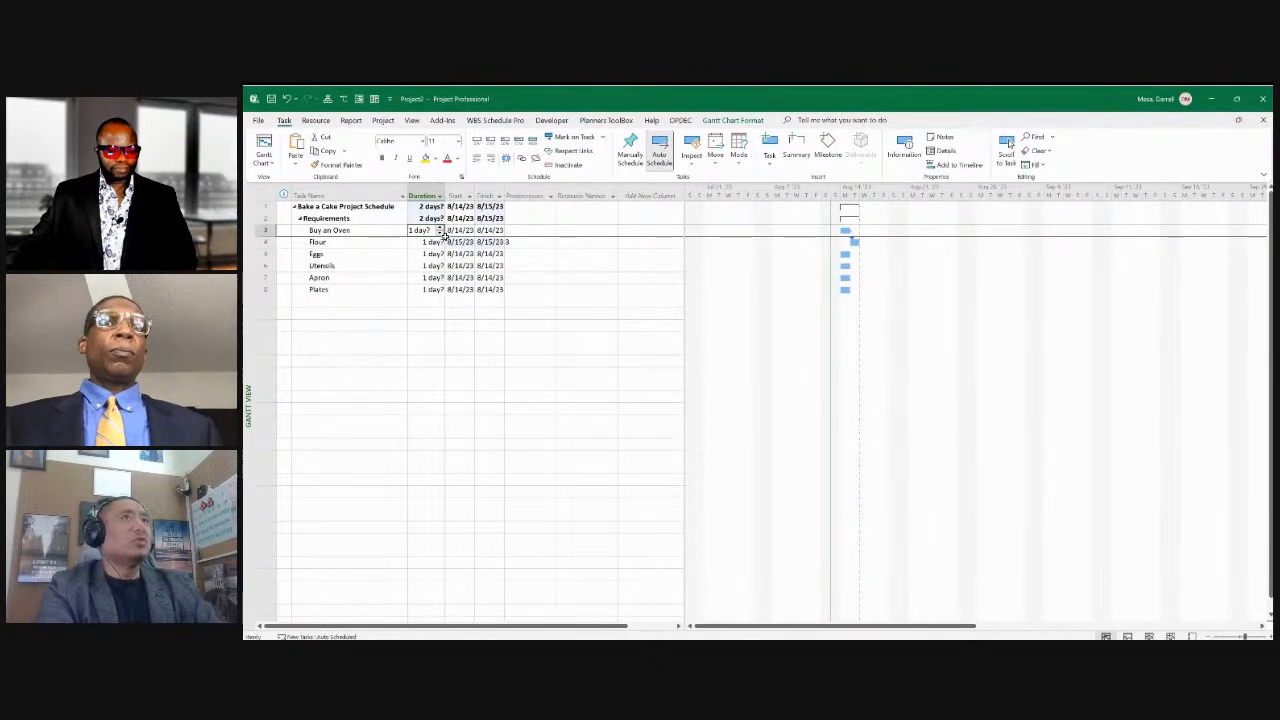
pyautogui.click(446, 231)
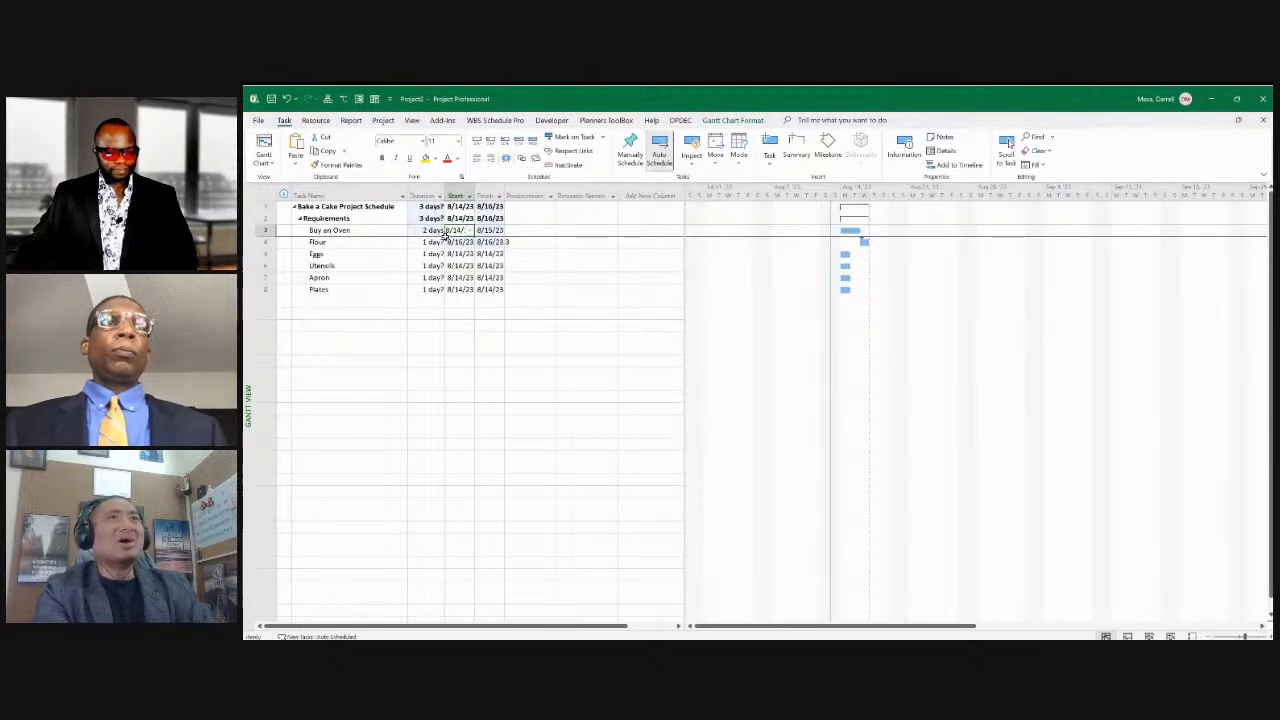
pyautogui.click(442, 231)
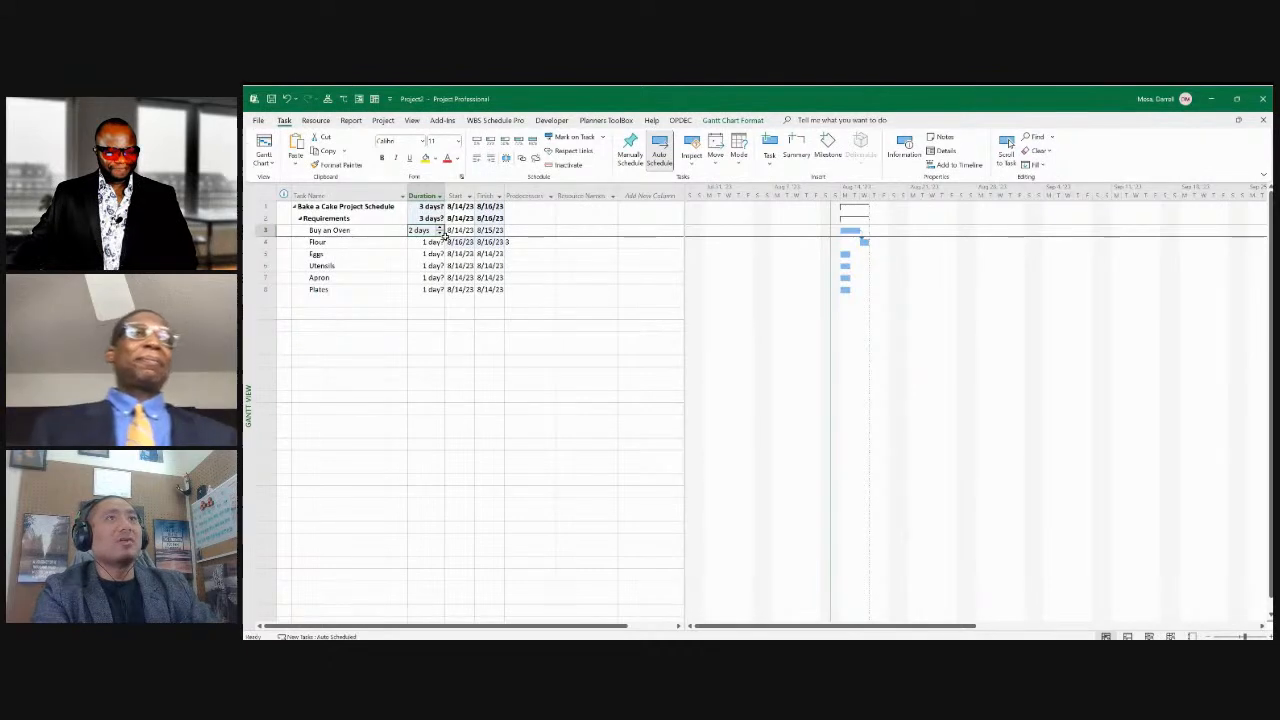
pyautogui.press('Return')
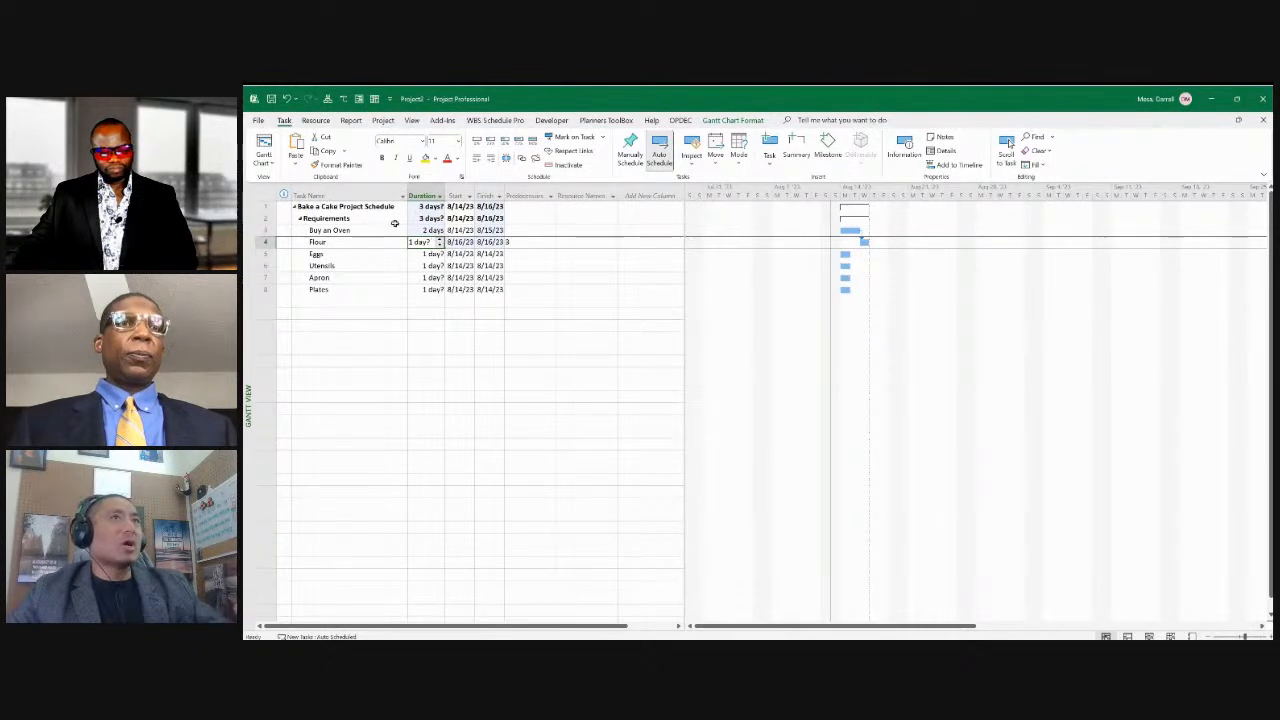
pyautogui.moveTo(306, 242)
pyautogui.mouseDown()
pyautogui.moveTo(305, 290)
pyautogui.moveTo(306, 254)
pyautogui.mouseUp()
pyautogui.moveTo(306, 195); pyautogui.dragTo(305, 191)
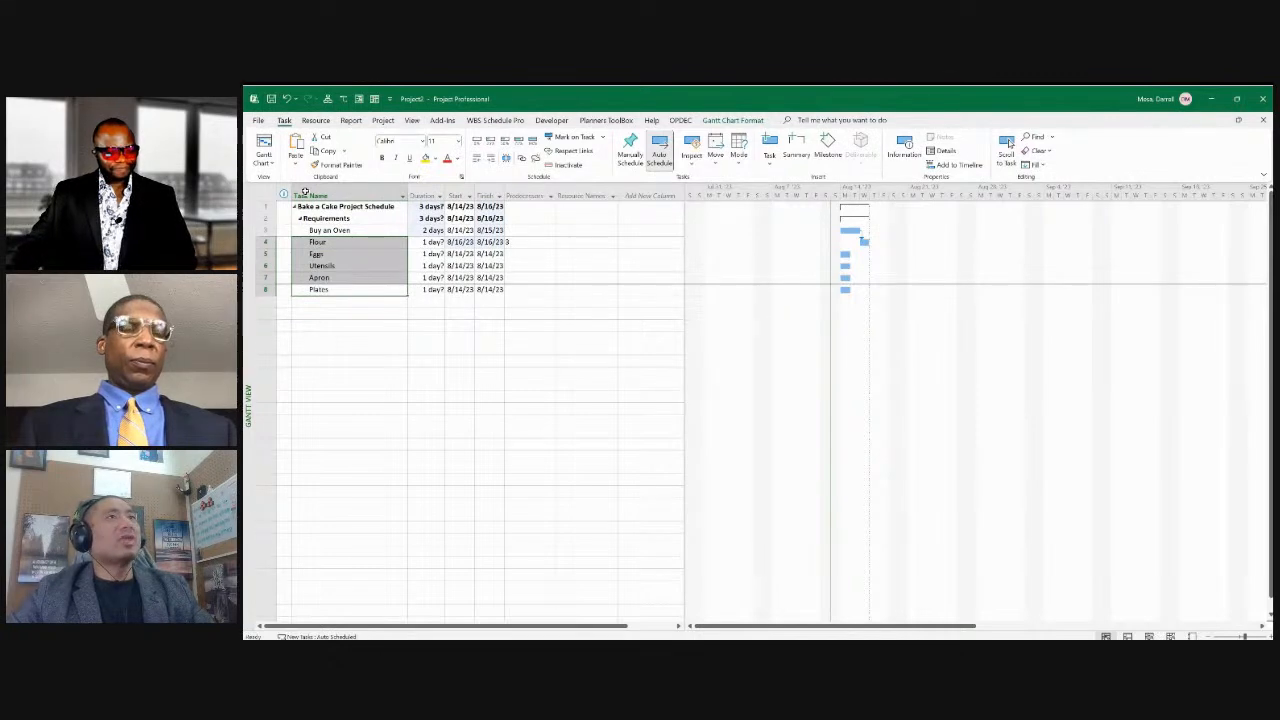
pyautogui.press('Up')
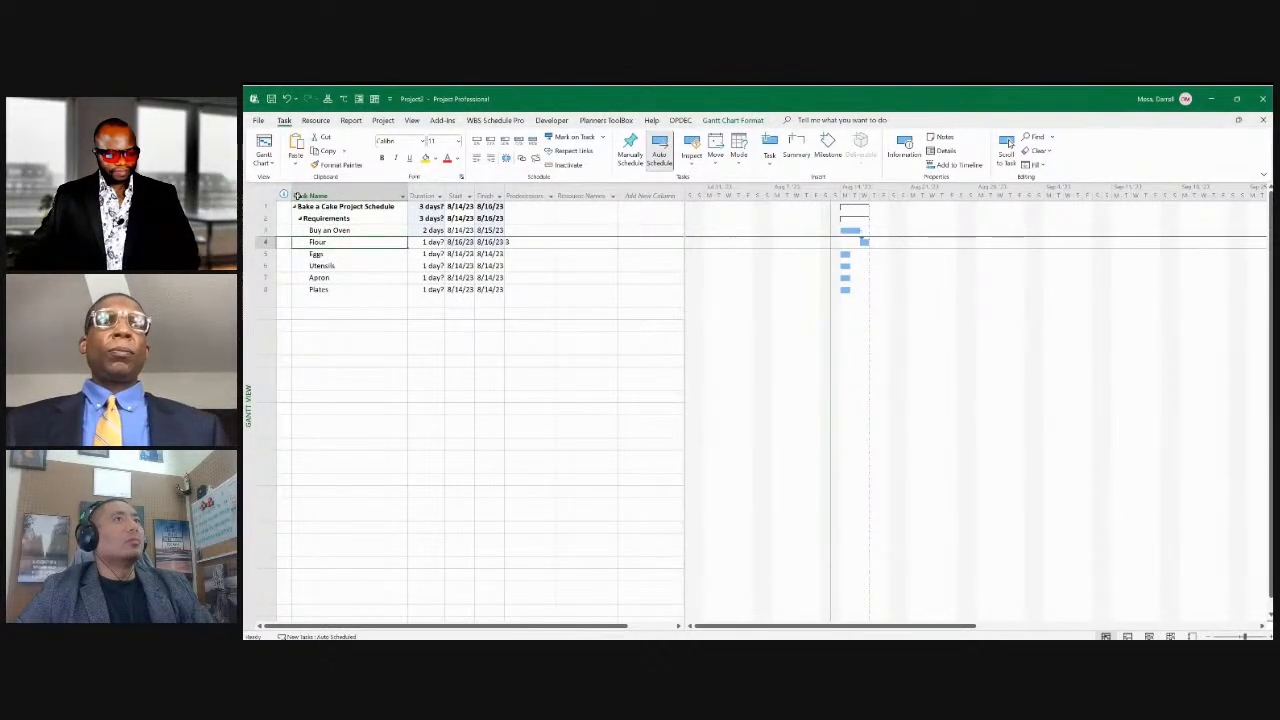
pyautogui.press('Up')
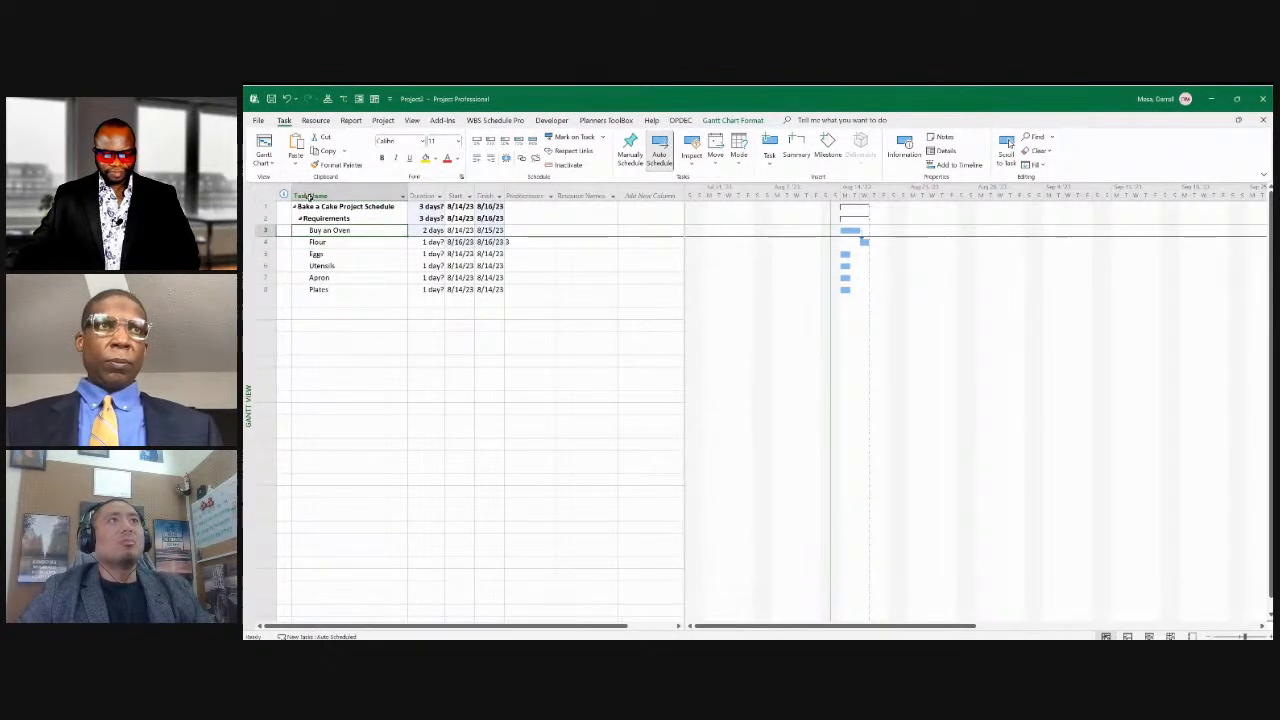
# Insert a new task directly above Flour and name it "Oven procured".
pyautogui.press('Down')
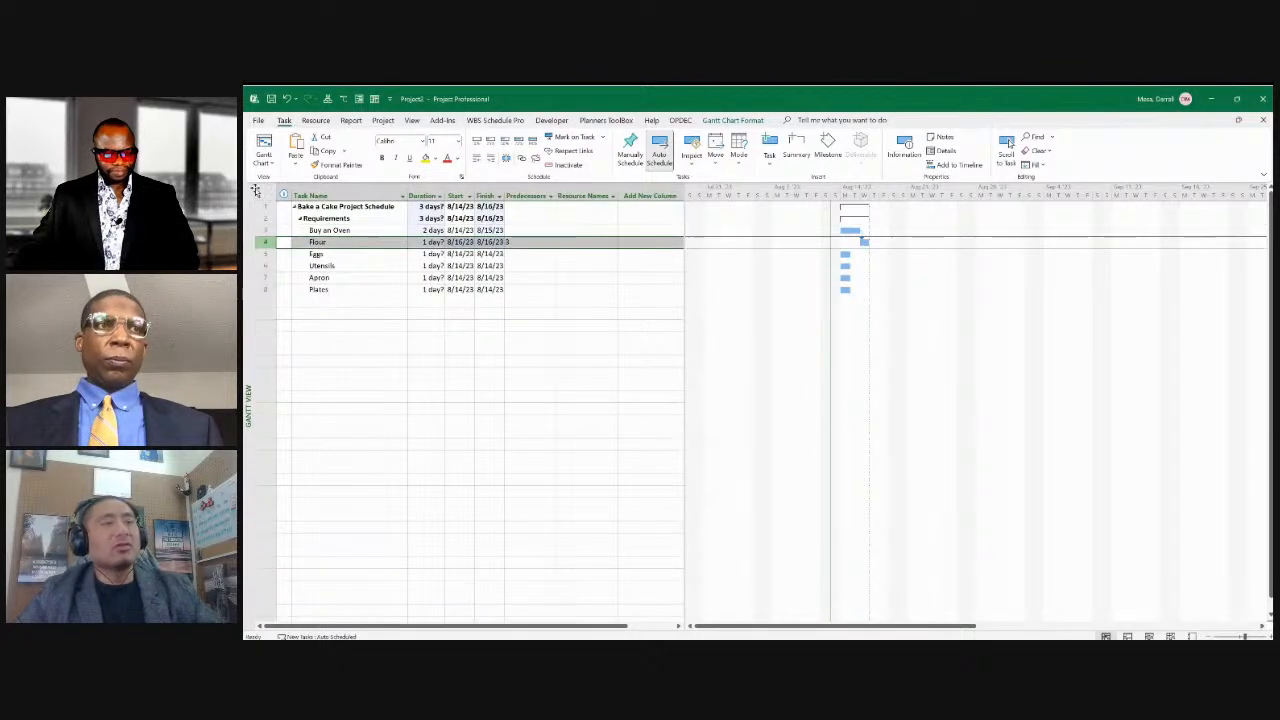
pyautogui.rightClick(314, 242)
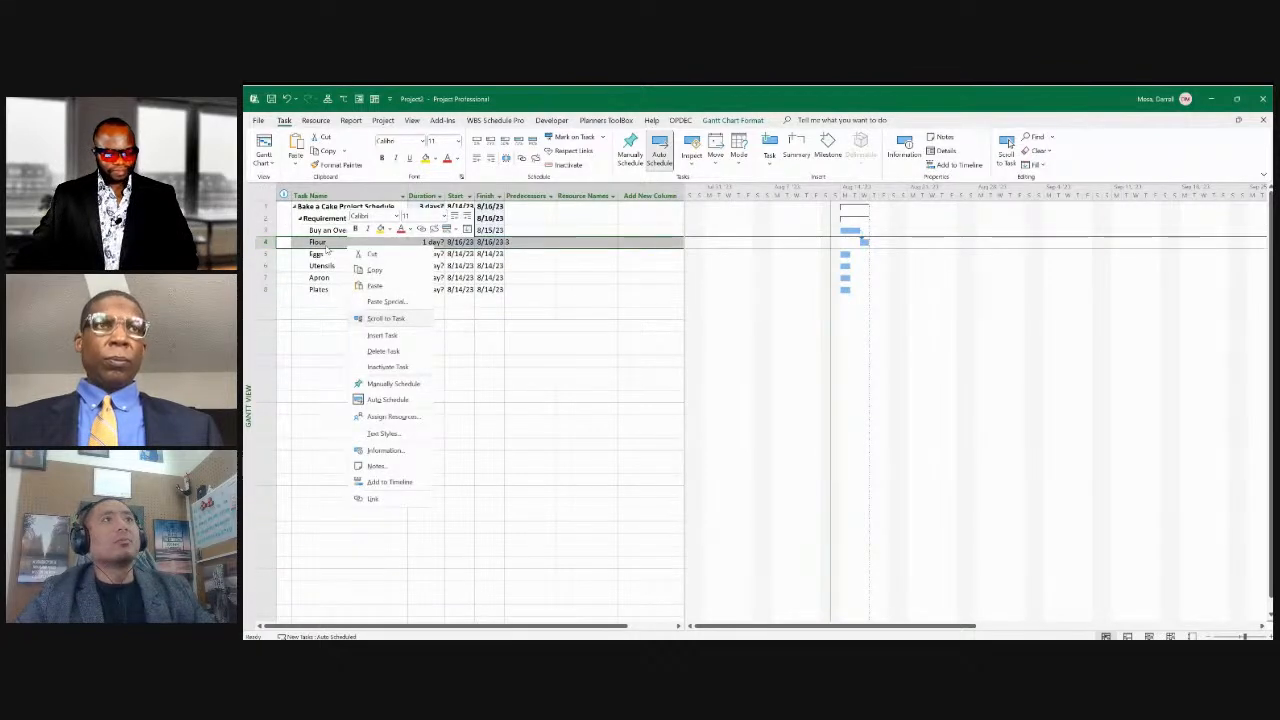
pyautogui.click(345, 334)
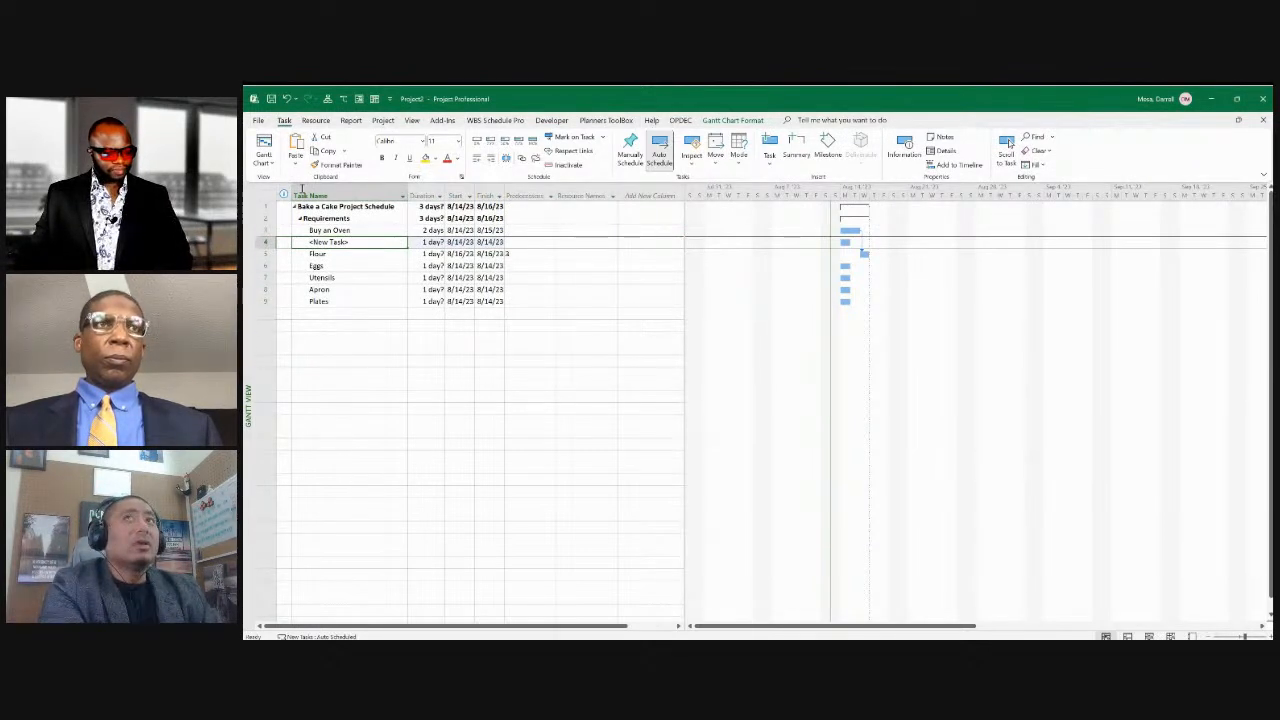
pyautogui.write('Ove')
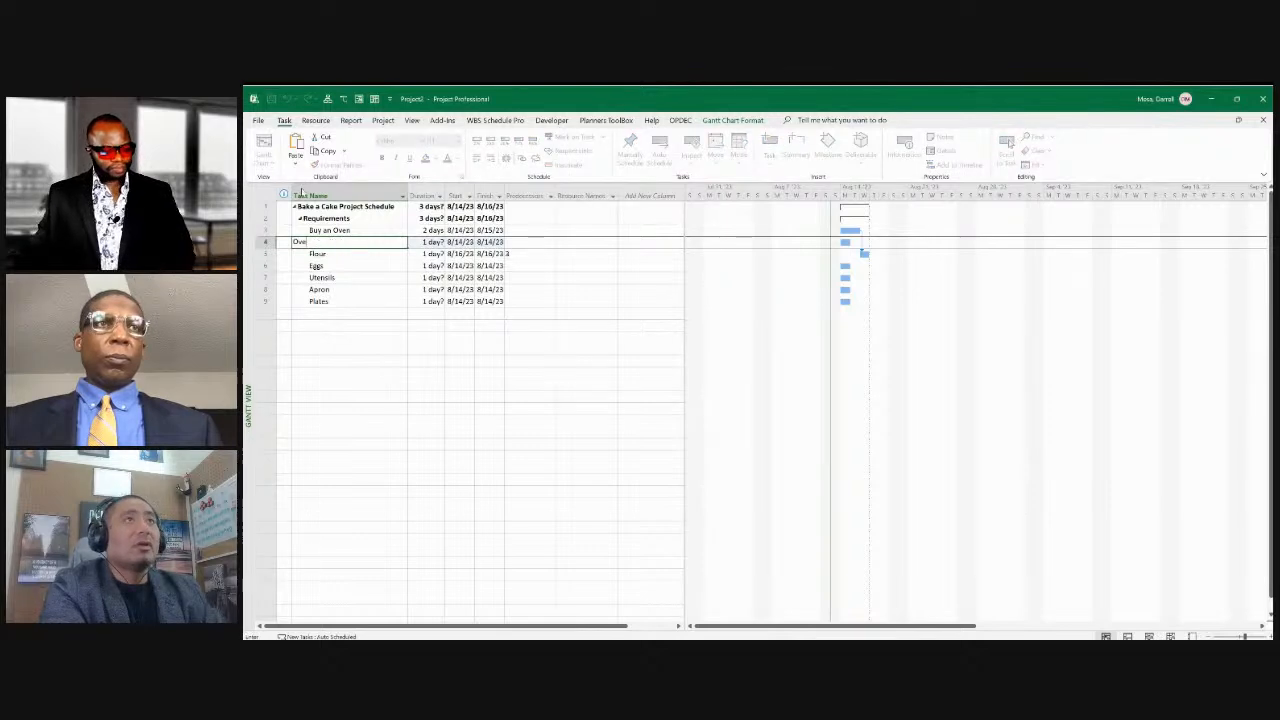
pyautogui.write('n pr')
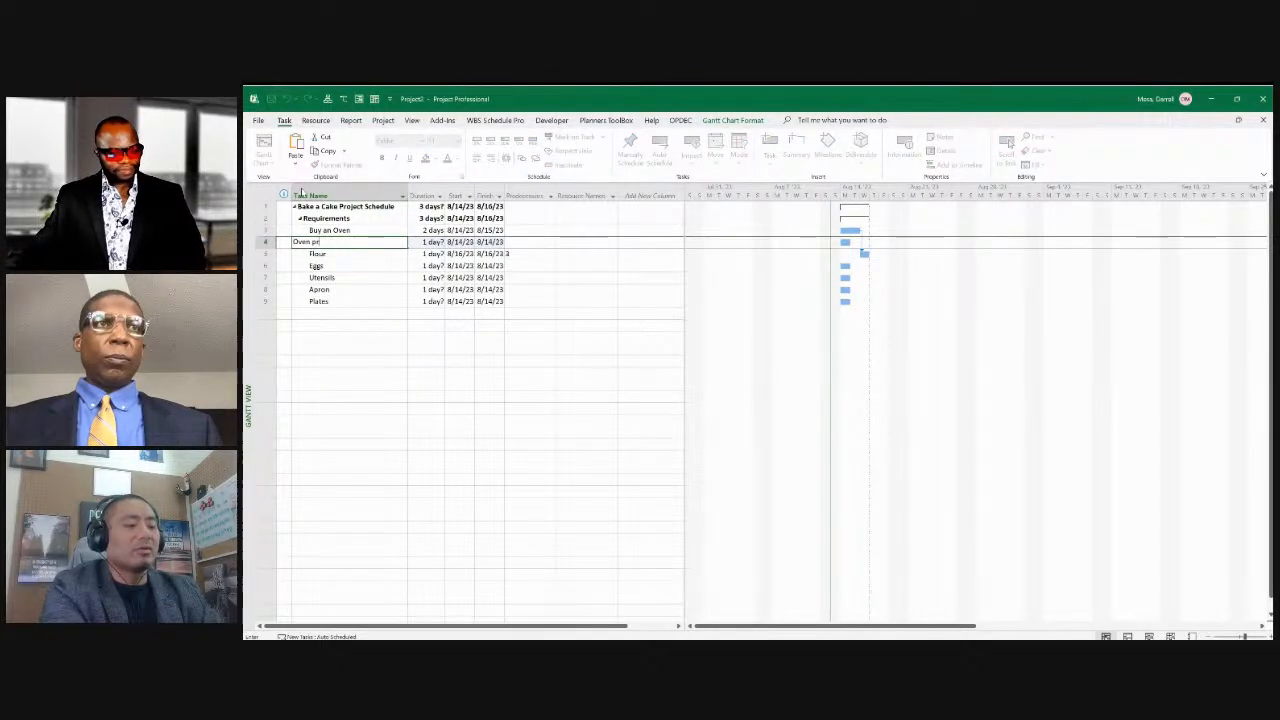
pyautogui.write('ocured')
pyautogui.press('Tab')
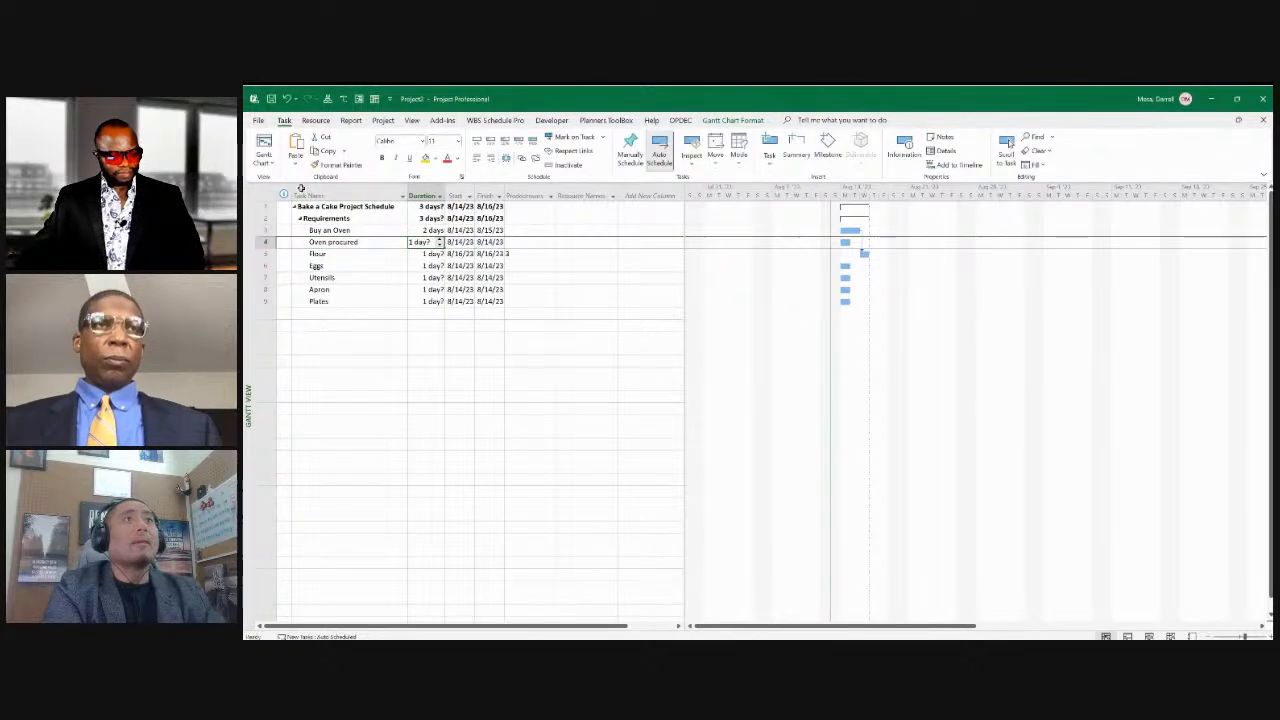
# Set the Oven procured task's duration to 0 days so that it acts as a milestone.
pyautogui.write('0')
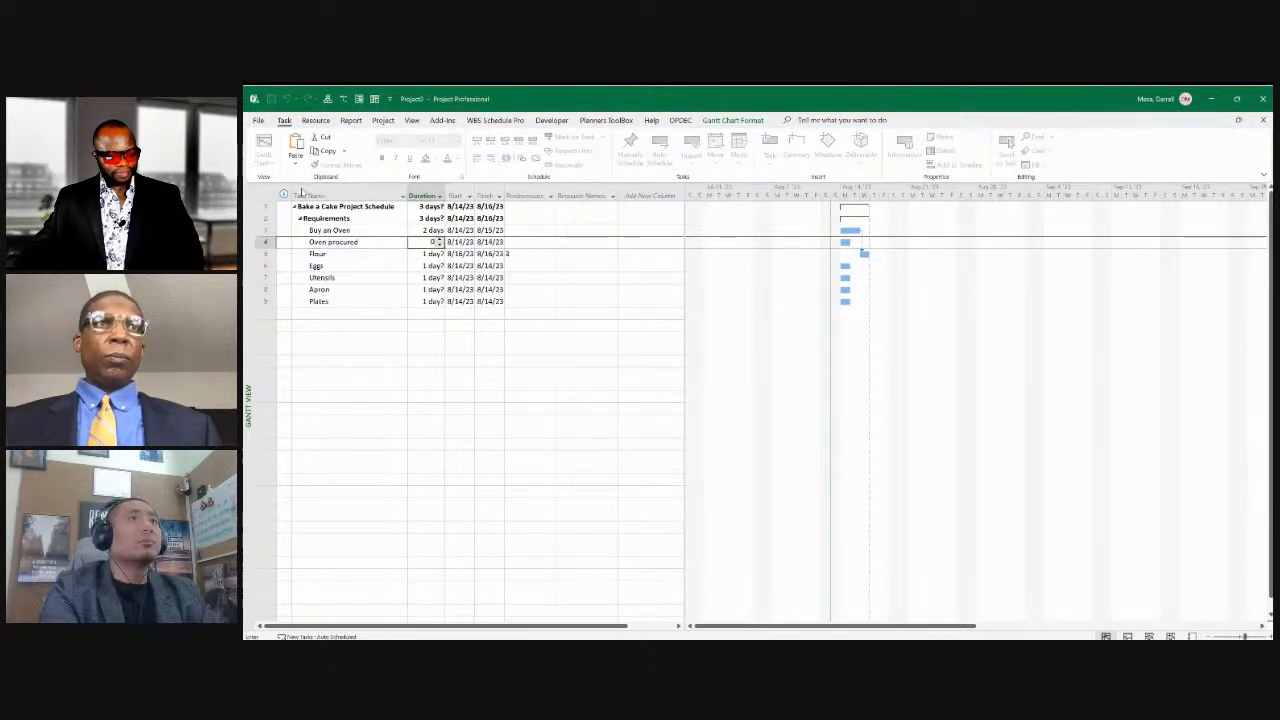
pyautogui.press('Return')
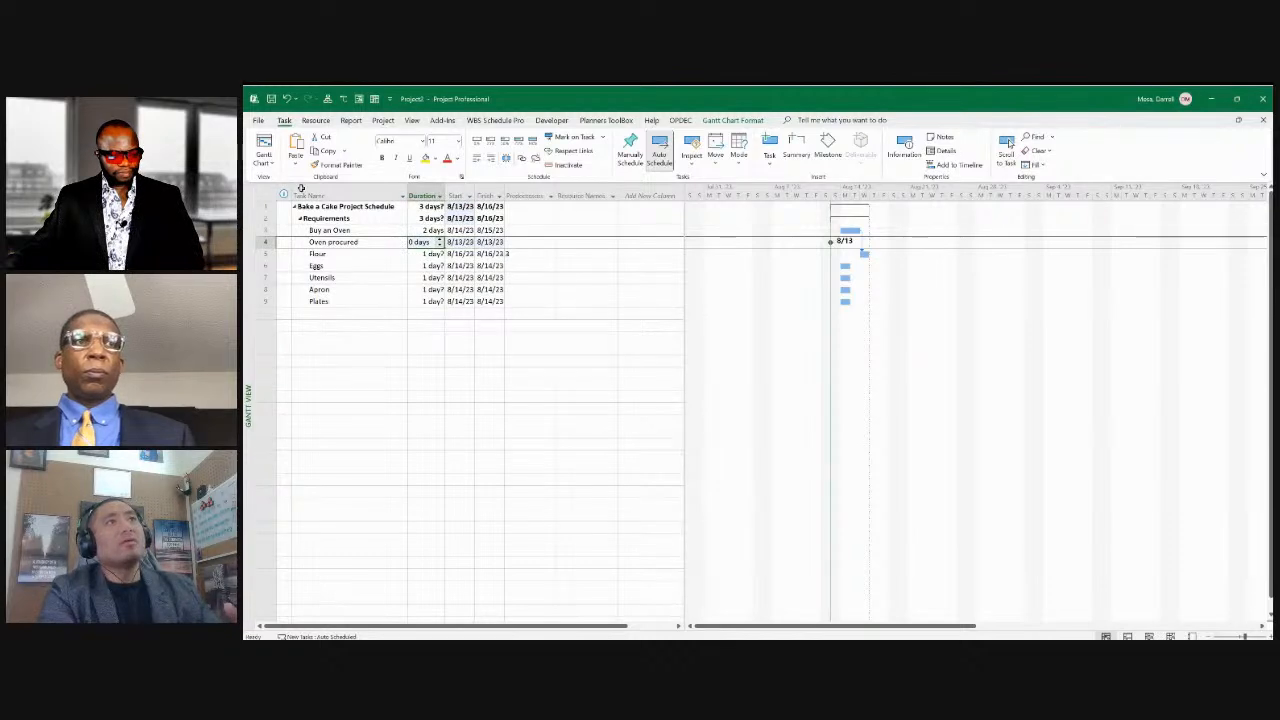
pyautogui.press('Right')
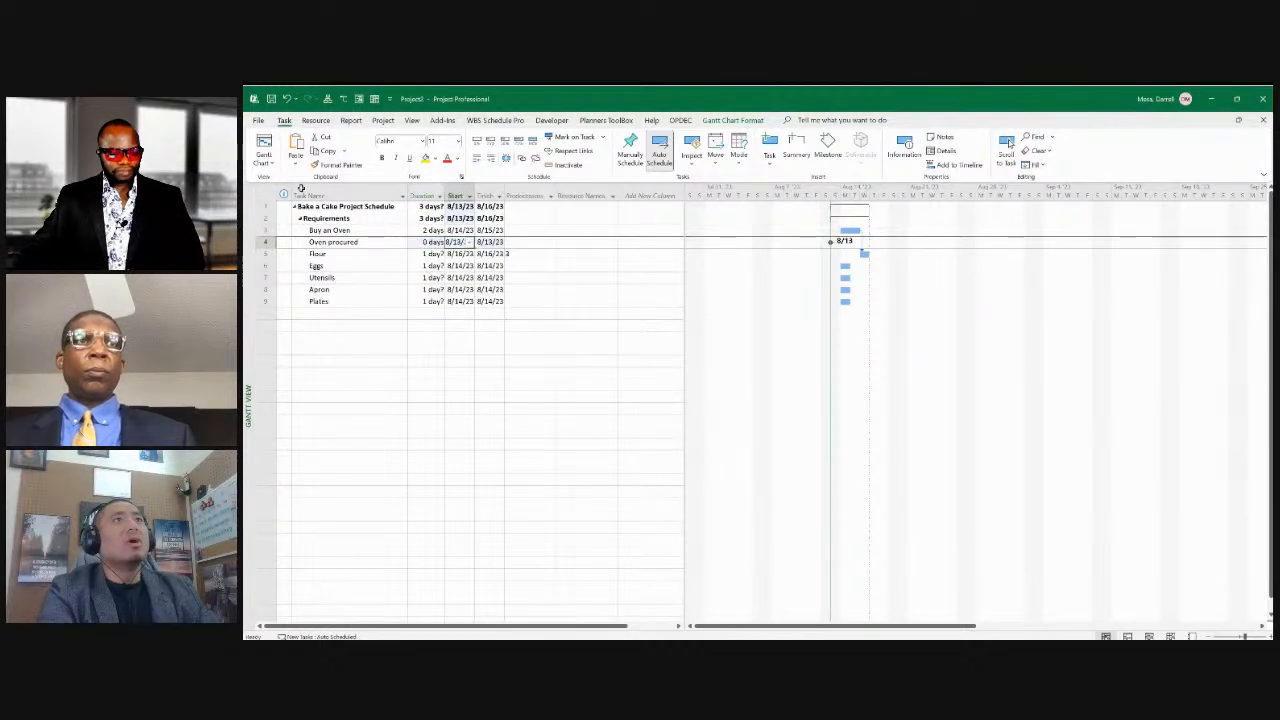
pyautogui.press('Left')
pyautogui.press('Left')
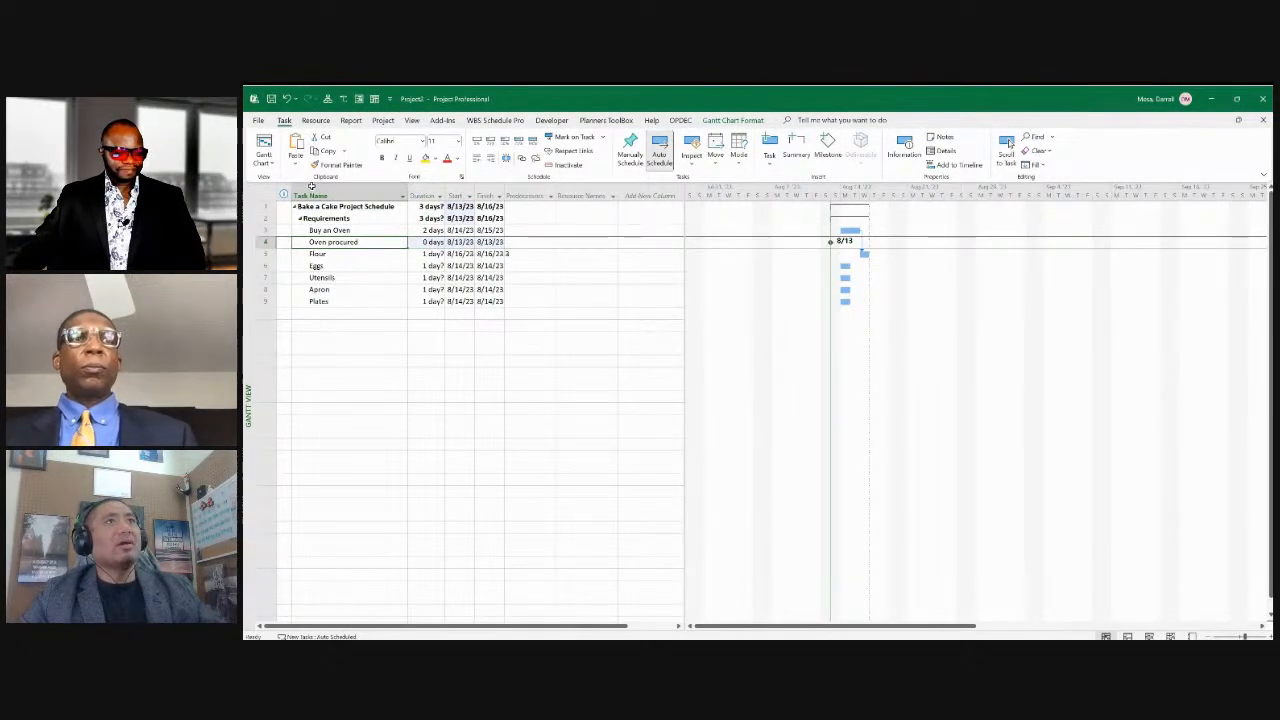
pyautogui.press('Down')
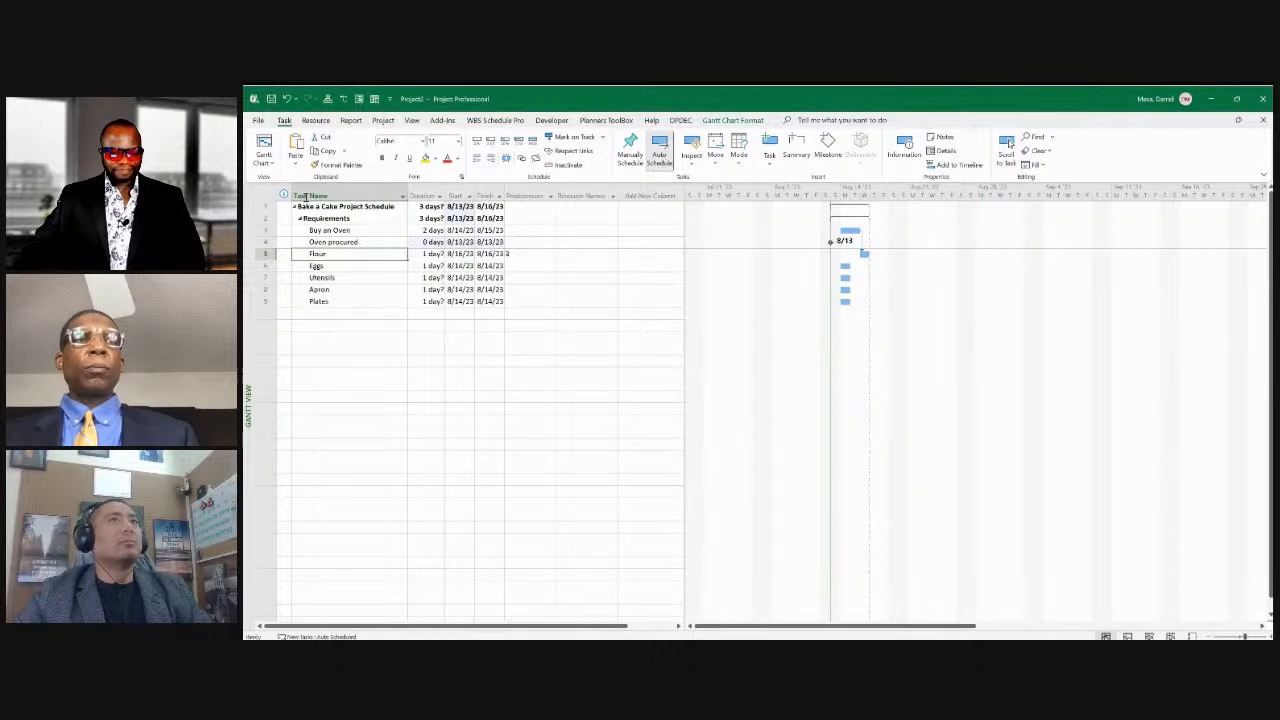
# Enter task 3, Buy an Oven, as the predecessor of the Oven procured milestone.
pyautogui.click(529, 243)
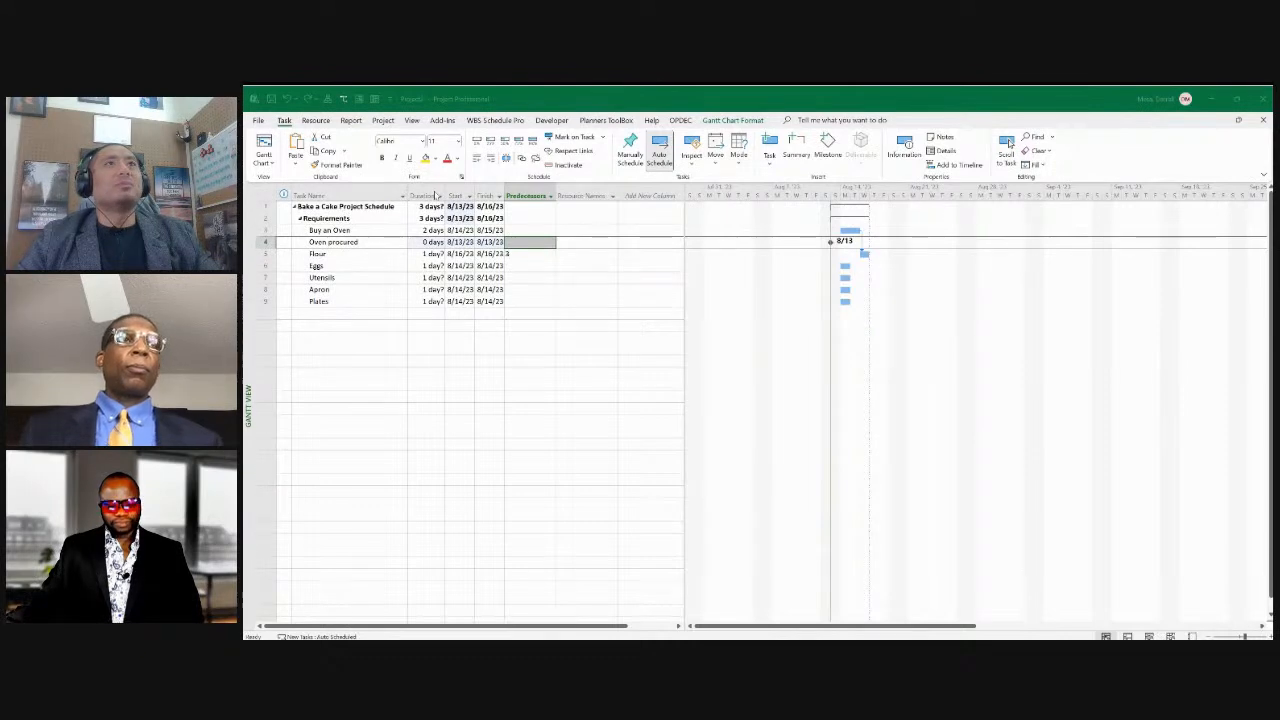
pyautogui.press('Return')
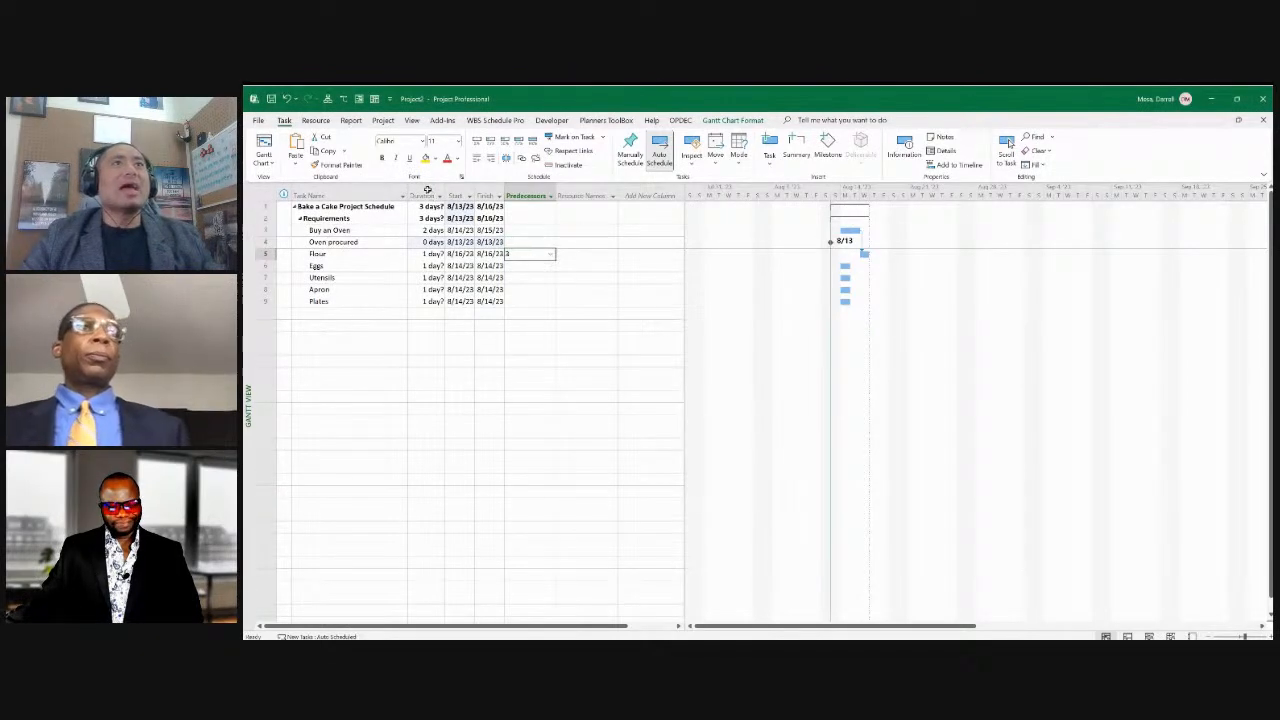
pyautogui.press('Up')
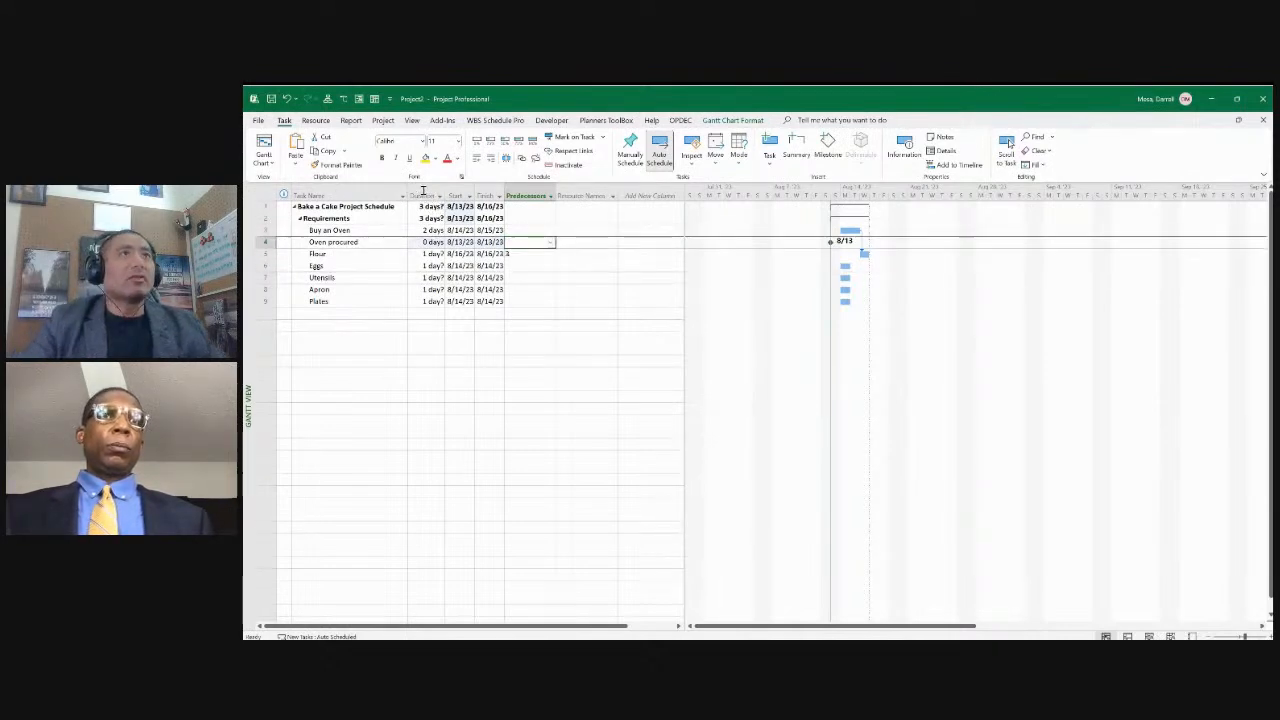
pyautogui.write('3')
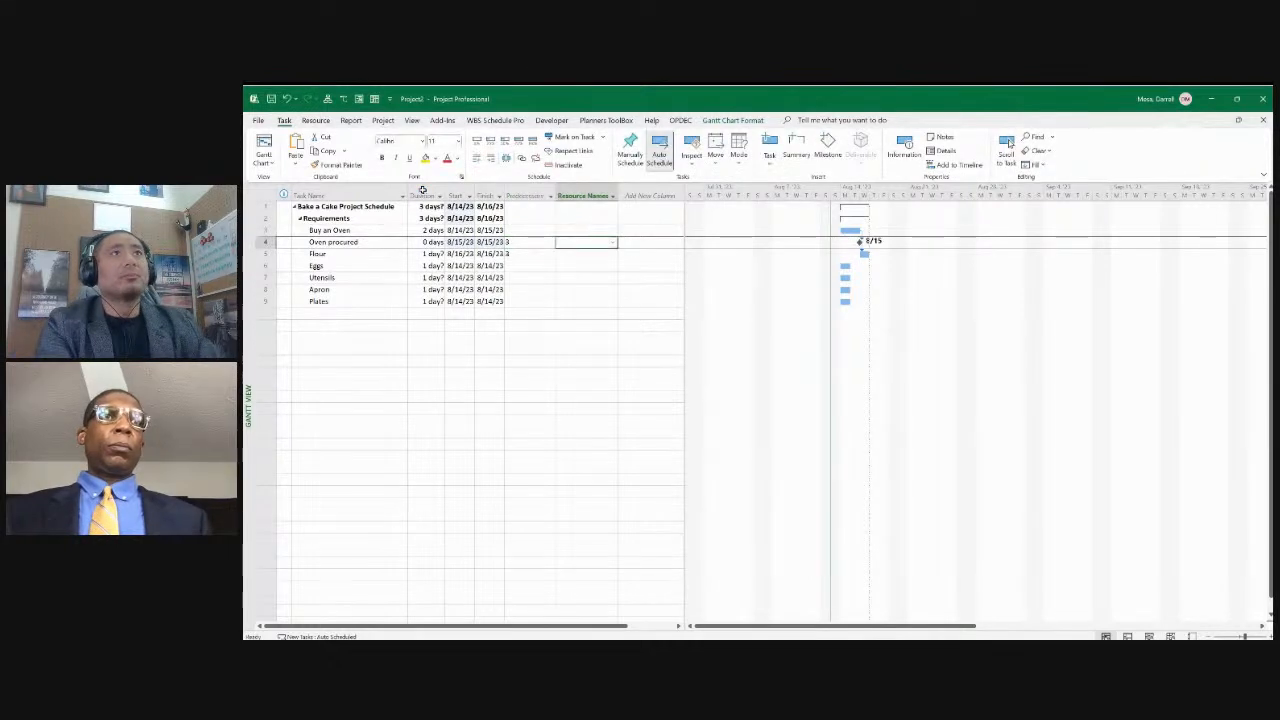
pyautogui.press('Return')
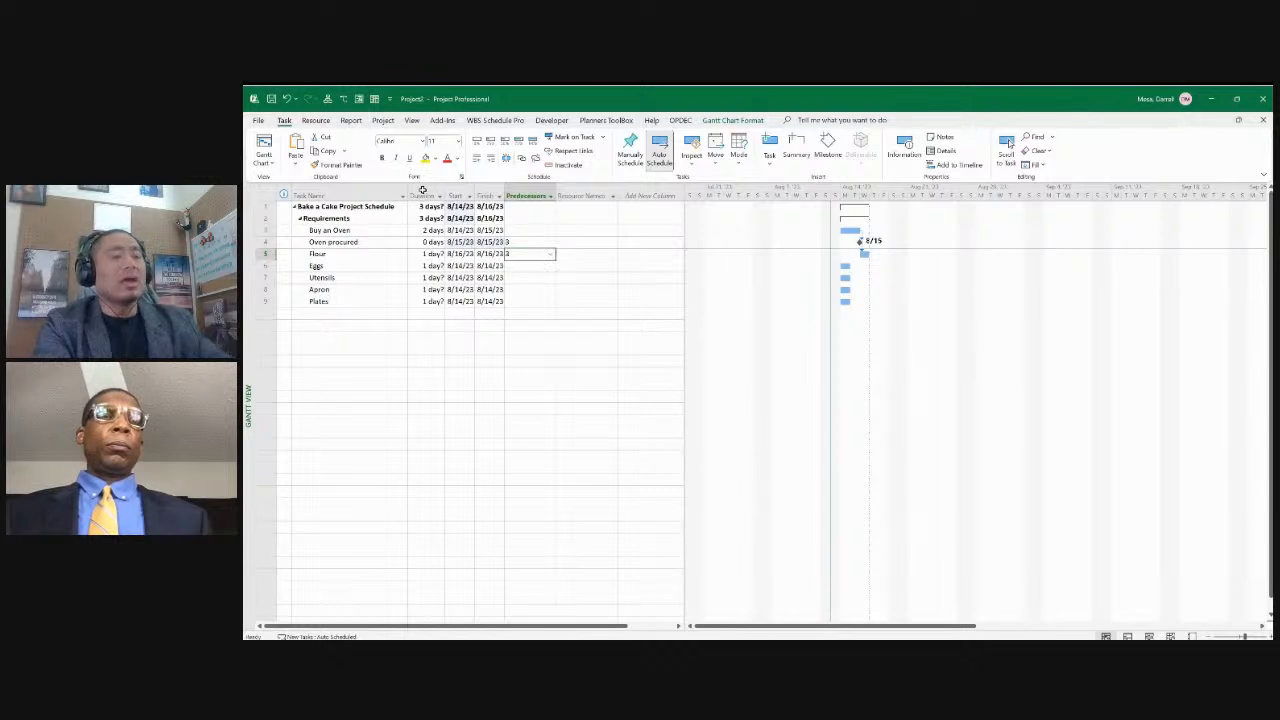
# Enter task 4, Oven procured, as the predecessor of the Flour task.
pyautogui.write('3')
pyautogui.press('BackSpace')
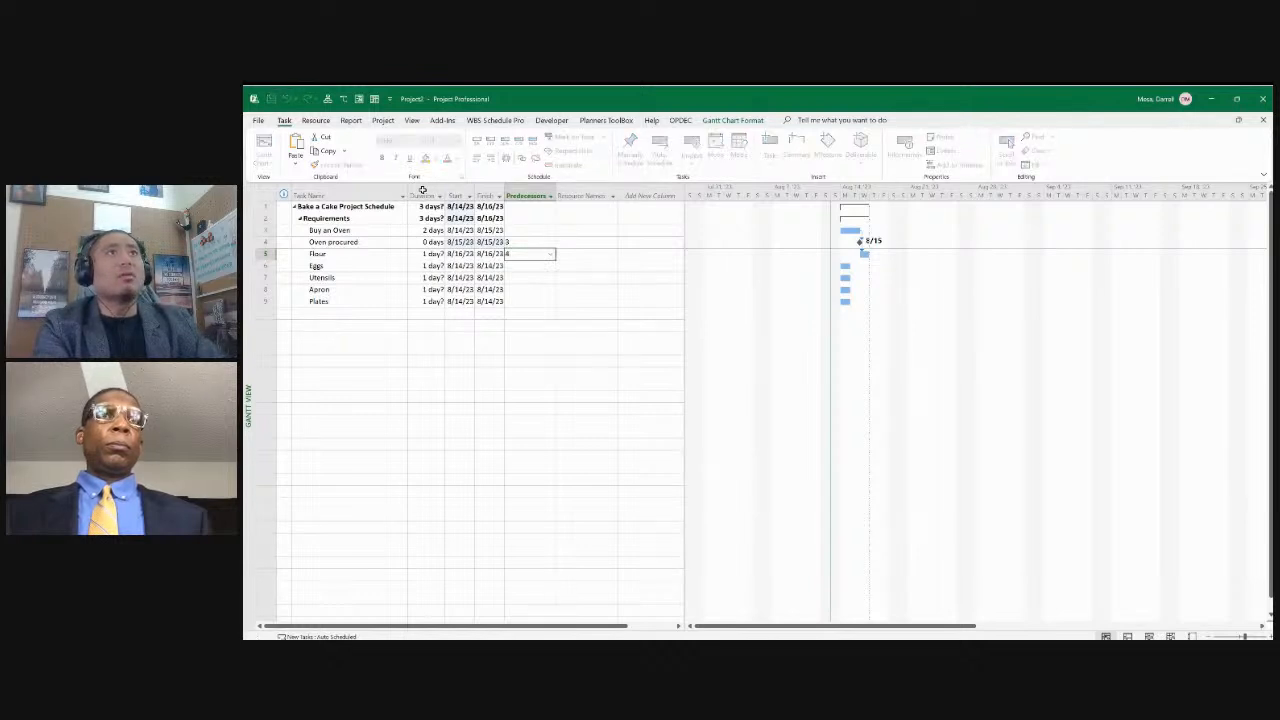
pyautogui.write('4')
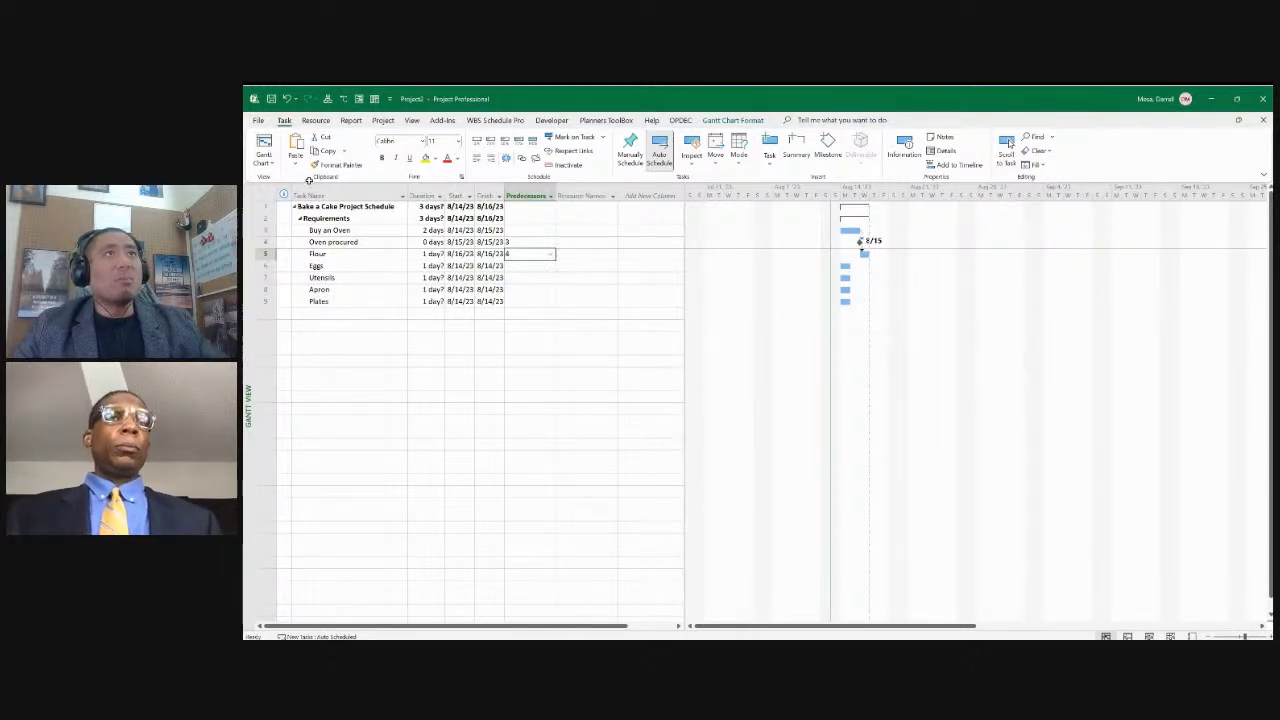
pyautogui.click(333, 242)
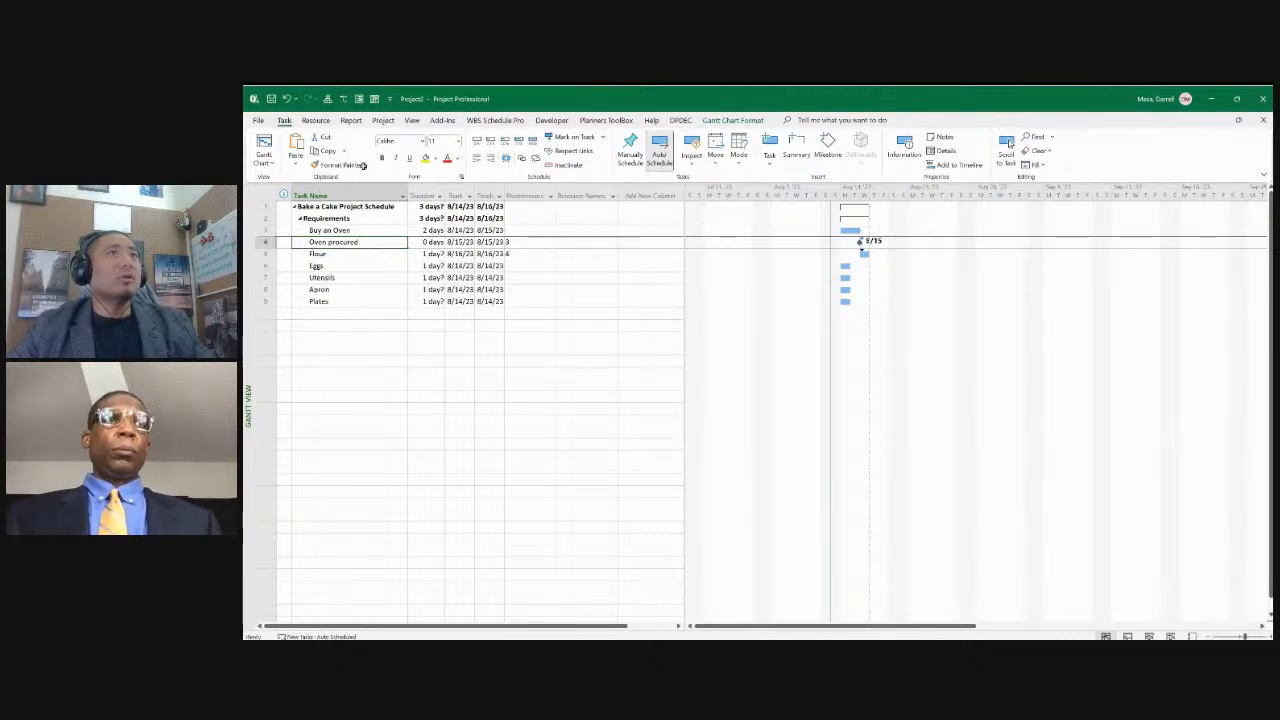
# Examine the durations of the summary tasks and of the subtasks from Buy an Oven to Plates.
pyautogui.moveTo(422, 206); pyautogui.dragTo(422, 301)
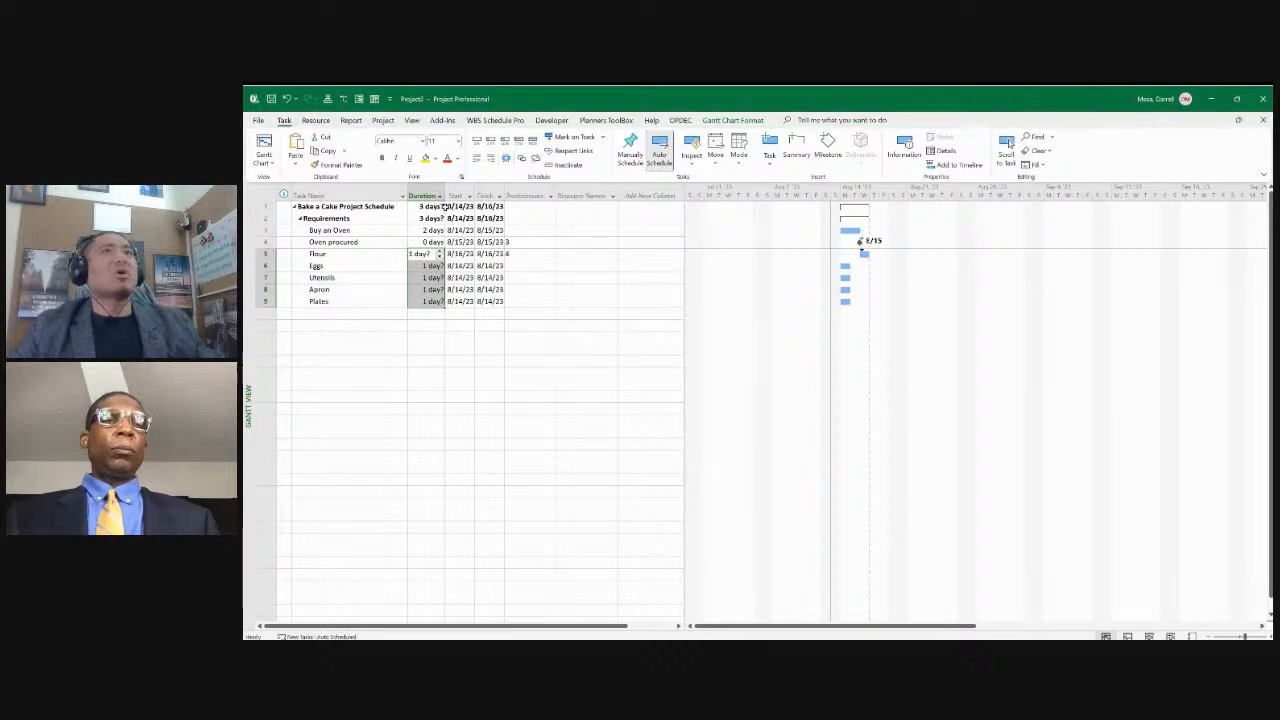
pyautogui.click(528, 278)
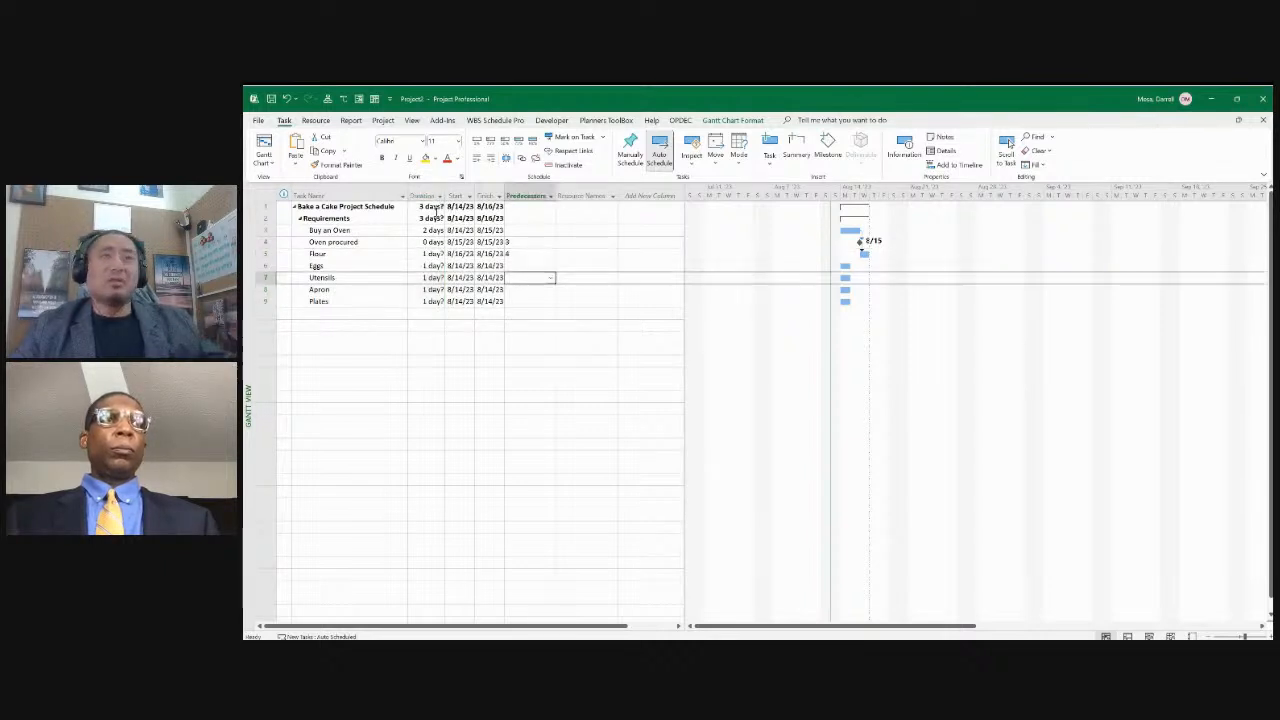
pyautogui.moveTo(426, 254); pyautogui.dragTo(426, 302)
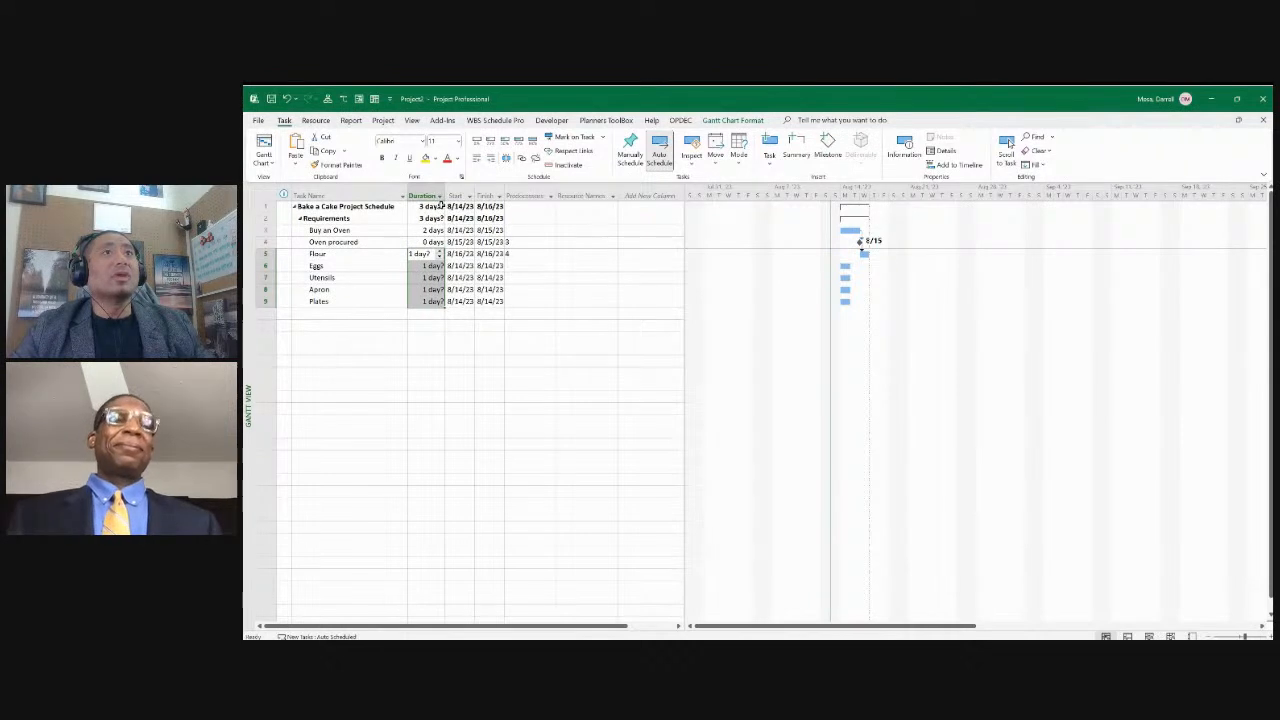
pyautogui.click(529, 266)
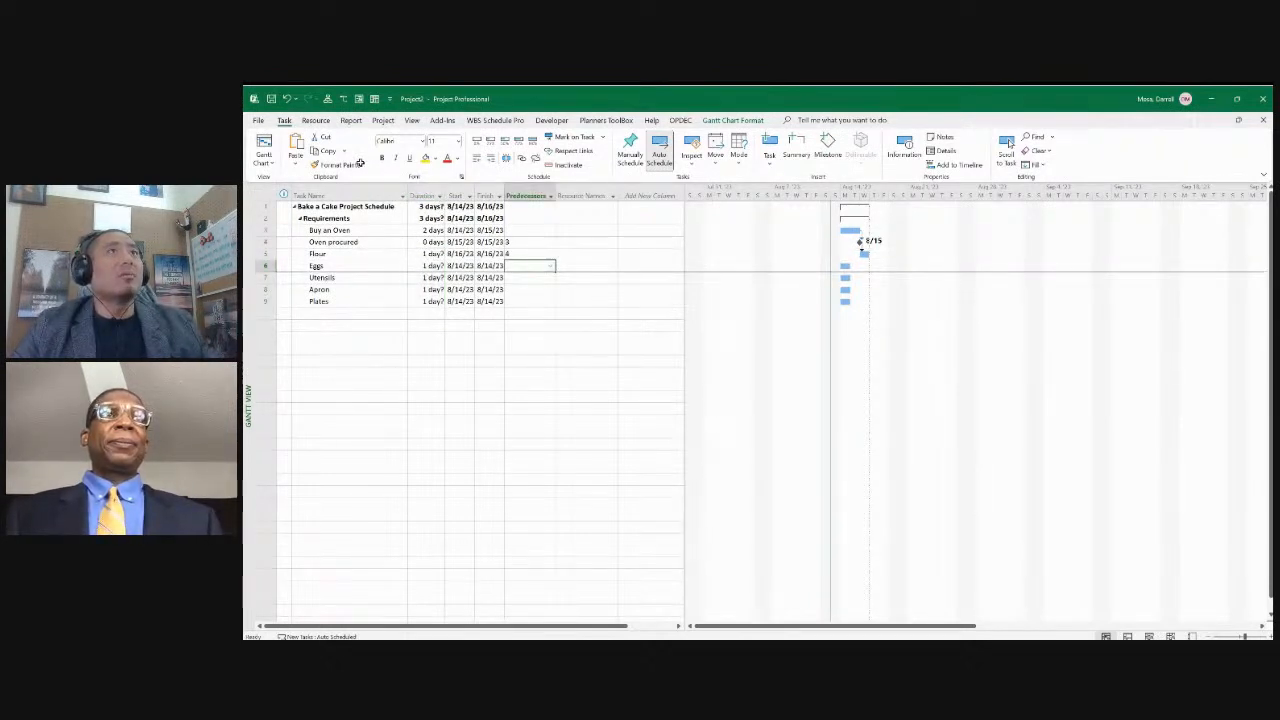
pyautogui.click(425, 207)
pyautogui.hotkey('shift', 'Down')
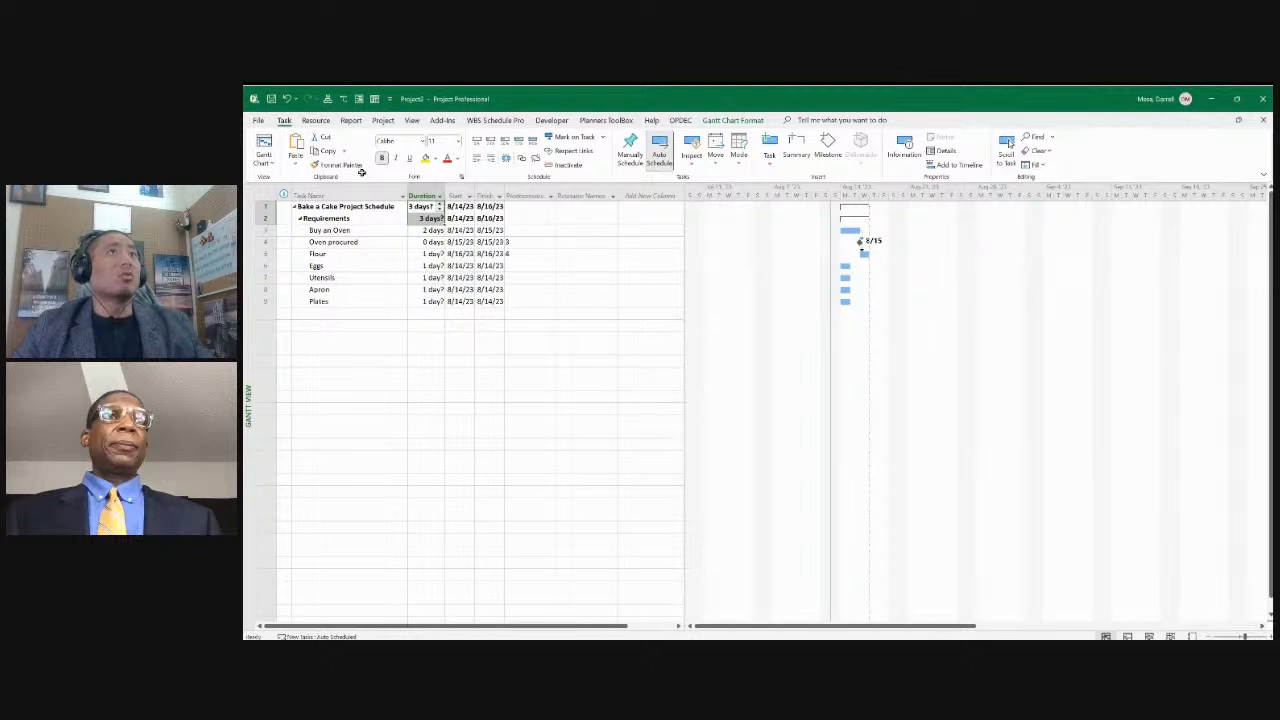
pyautogui.press('Down')
pyautogui.press('Down')
pyautogui.press('Down')
pyautogui.press('Down')
pyautogui.press('Down')
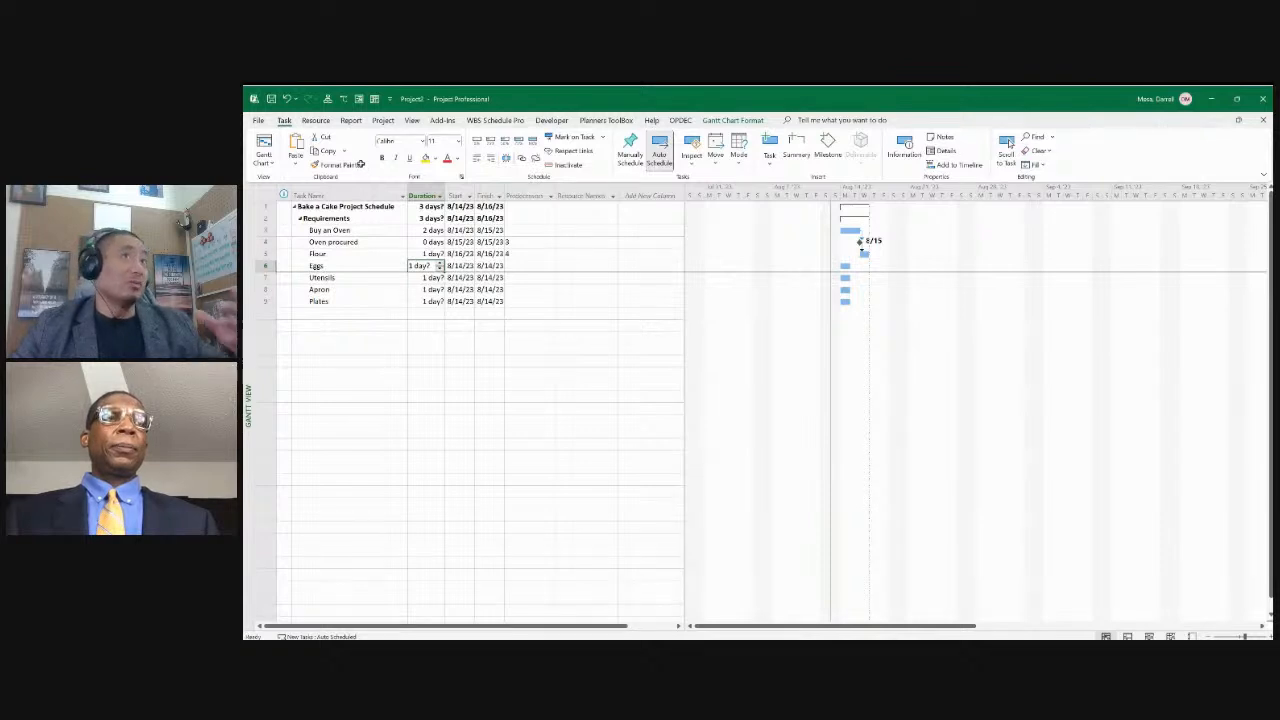
pyautogui.press('Up')
pyautogui.press('Up')
pyautogui.press('Up')
pyautogui.press('Up')
pyautogui.press('Up')
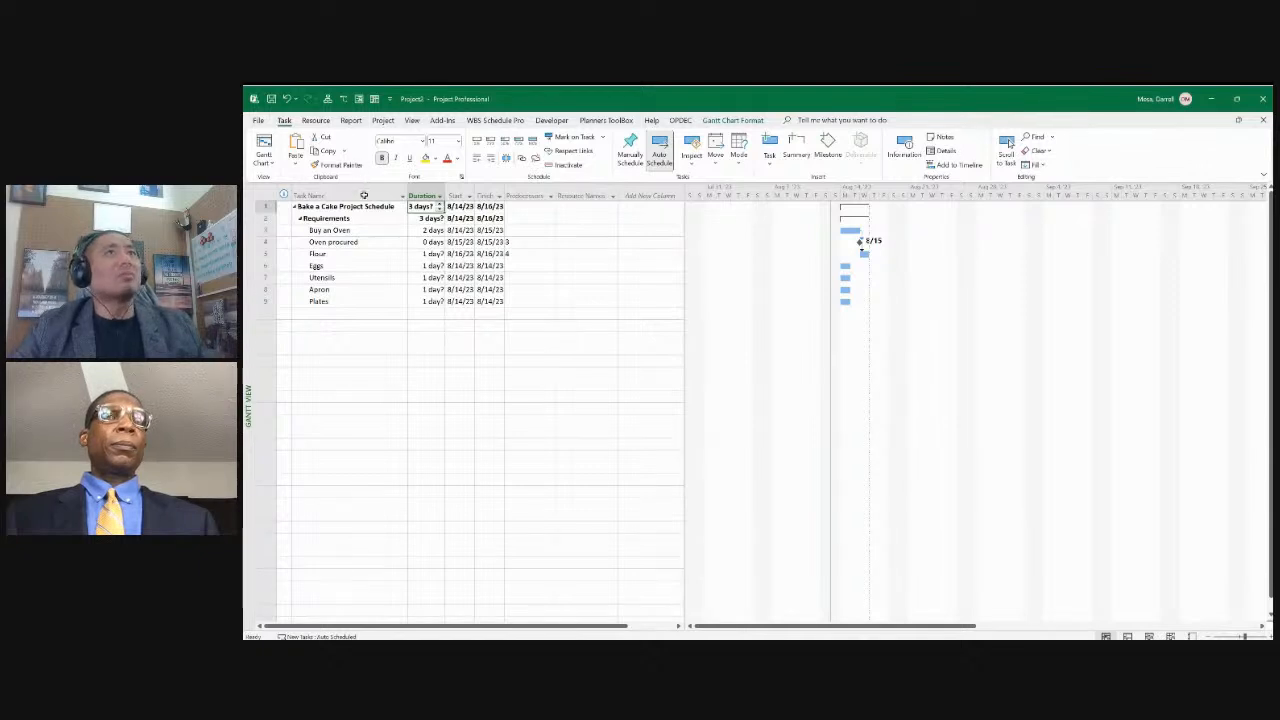
pyautogui.moveTo(424, 254); pyautogui.dragTo(424, 301)
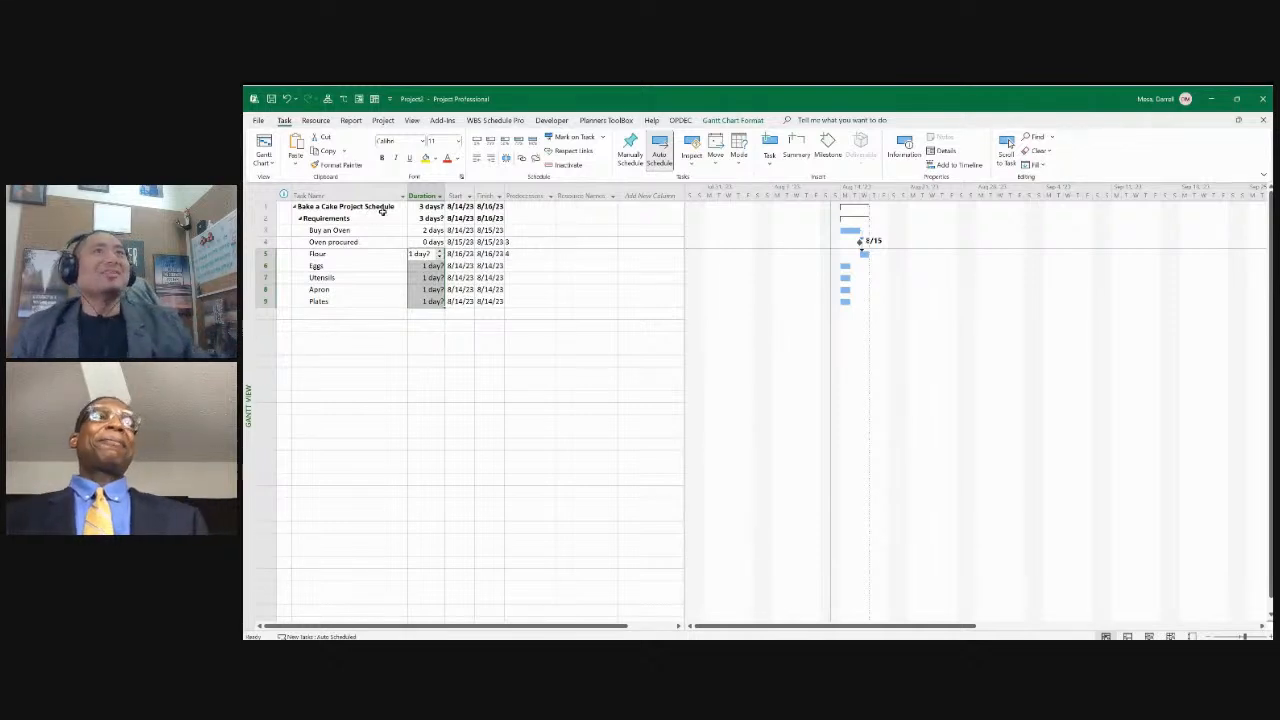
pyautogui.press('Right')
pyautogui.press('Right')
pyautogui.press('Right')
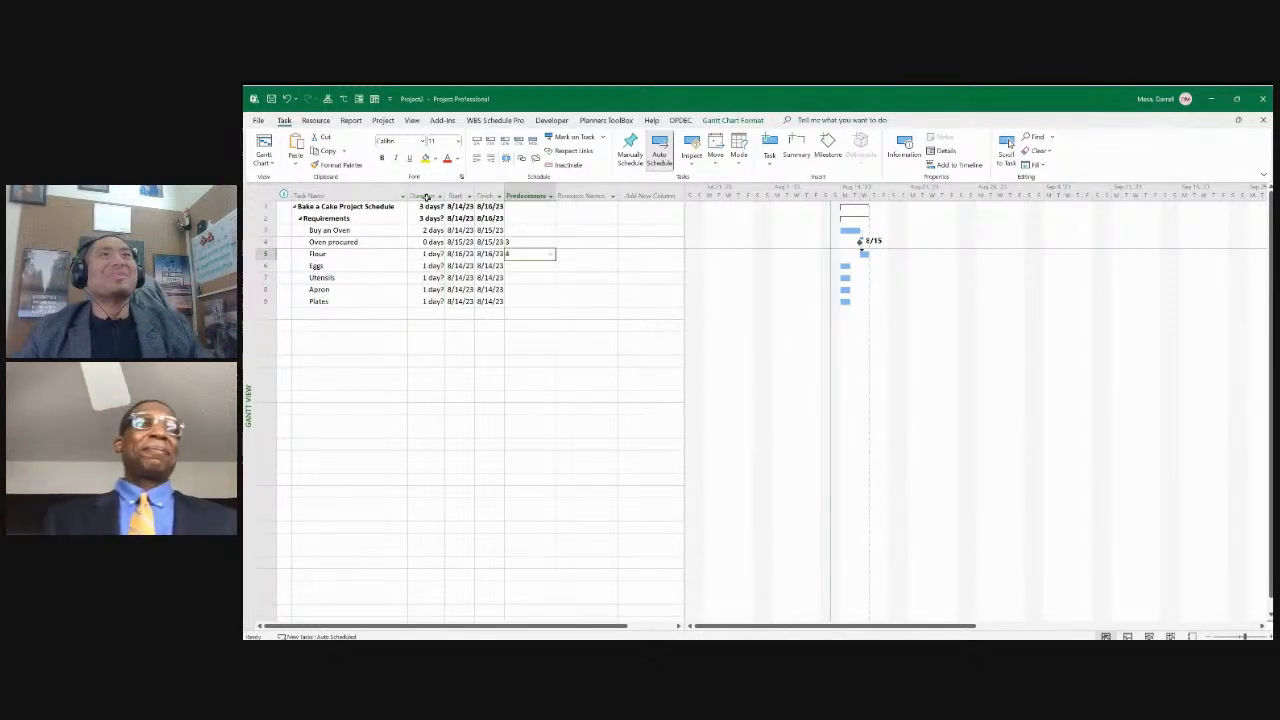
pyautogui.press('Down')
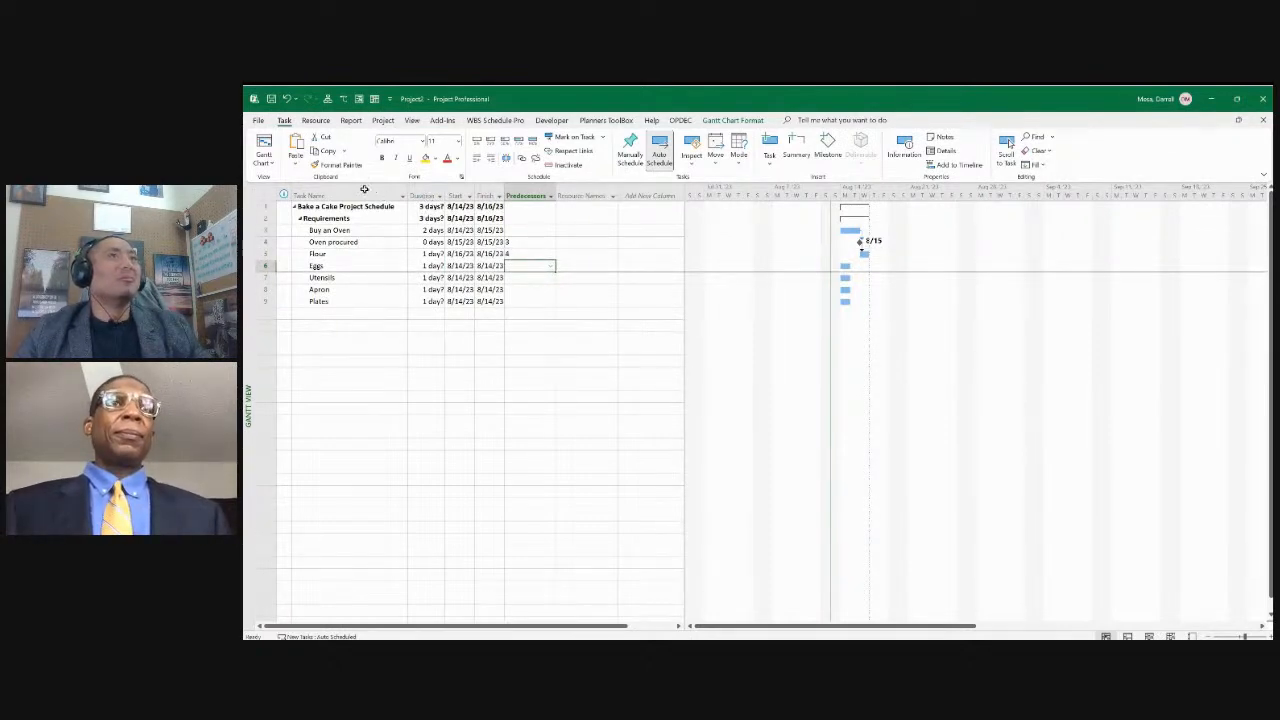
pyautogui.moveTo(426, 254); pyautogui.dragTo(427, 313)
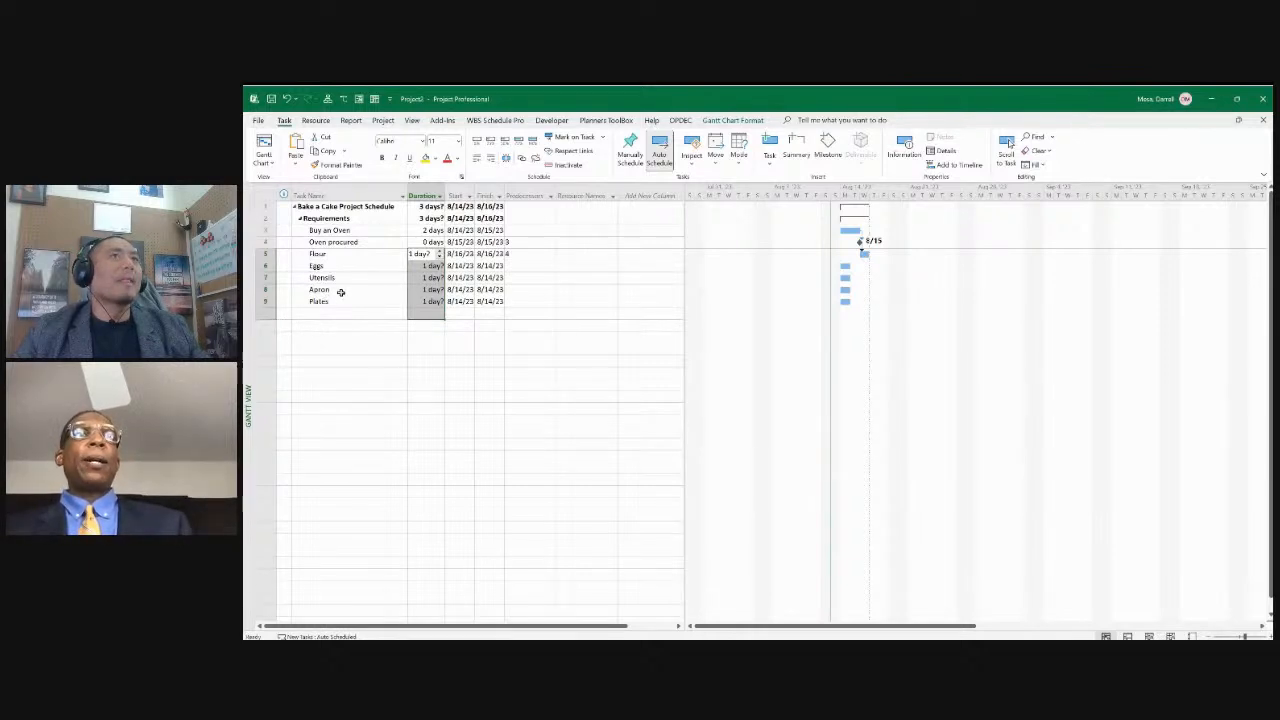
pyautogui.click(342, 397)
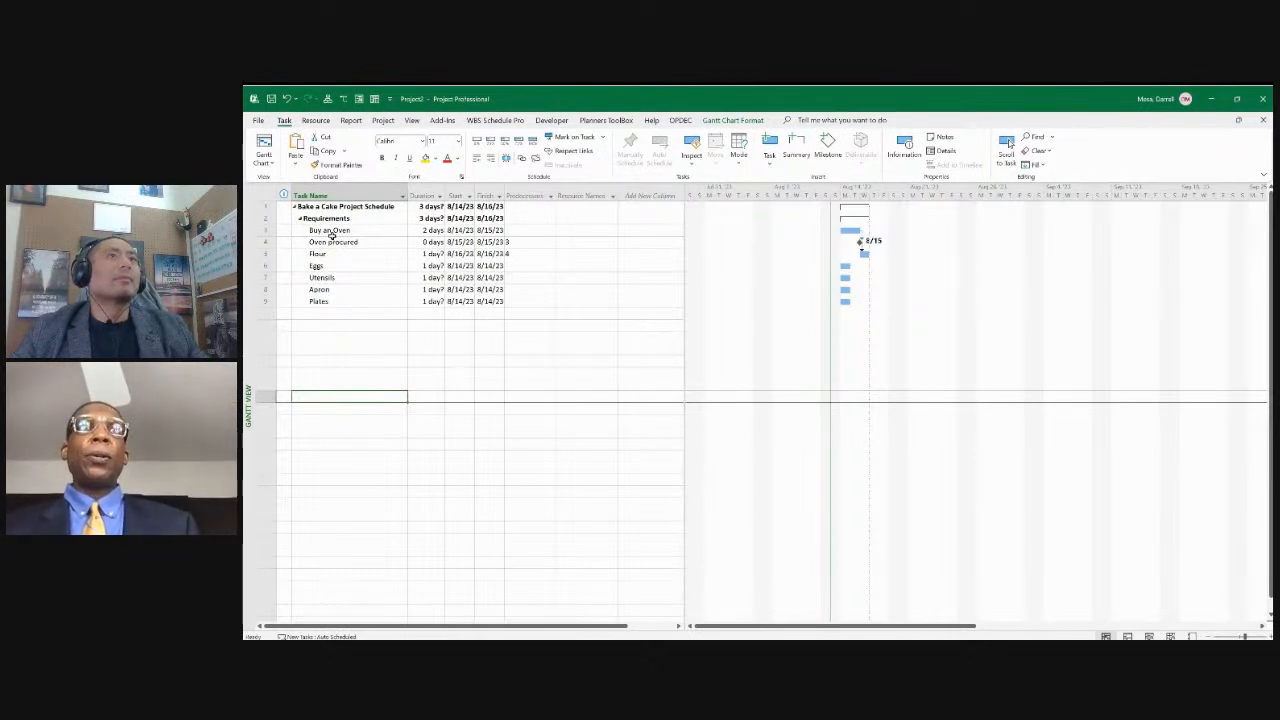
pyautogui.press('Up')
pyautogui.press('Up')
pyautogui.press('Up')
pyautogui.press('Up')
pyautogui.press('Up')
pyautogui.press('Up')
pyautogui.press('Up')
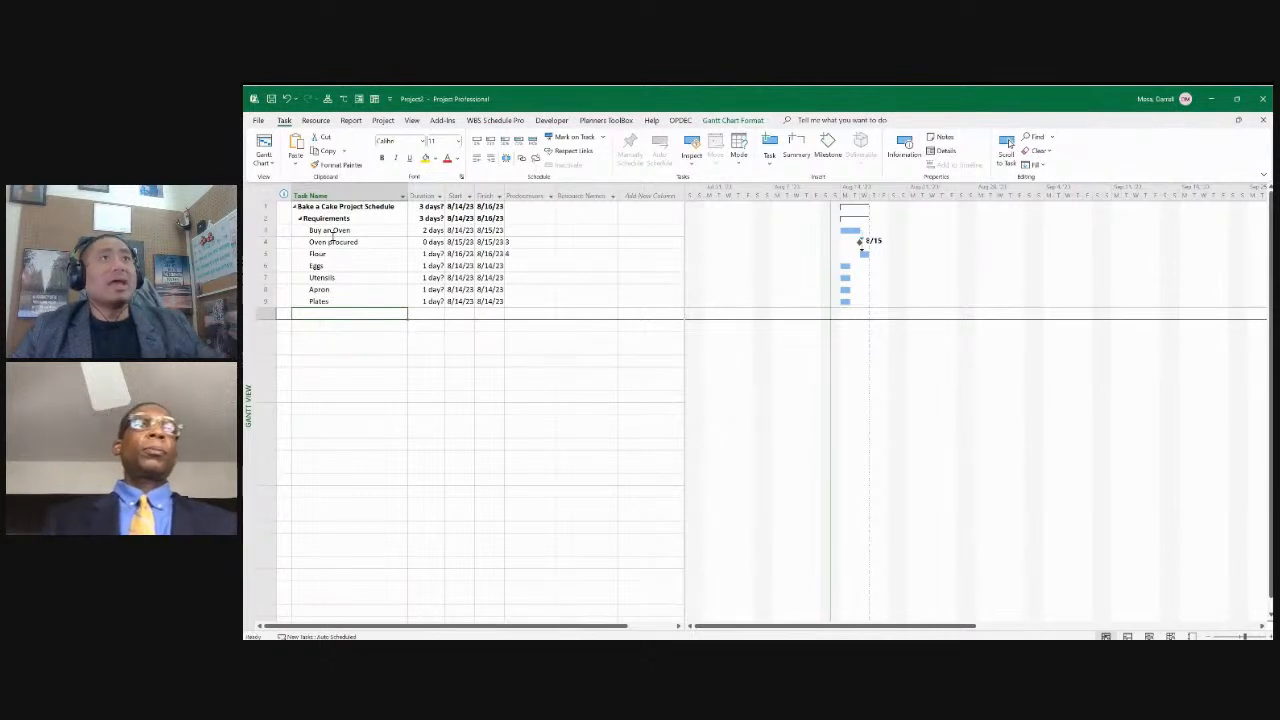
pyautogui.moveTo(425, 207); pyautogui.dragTo(427, 218)
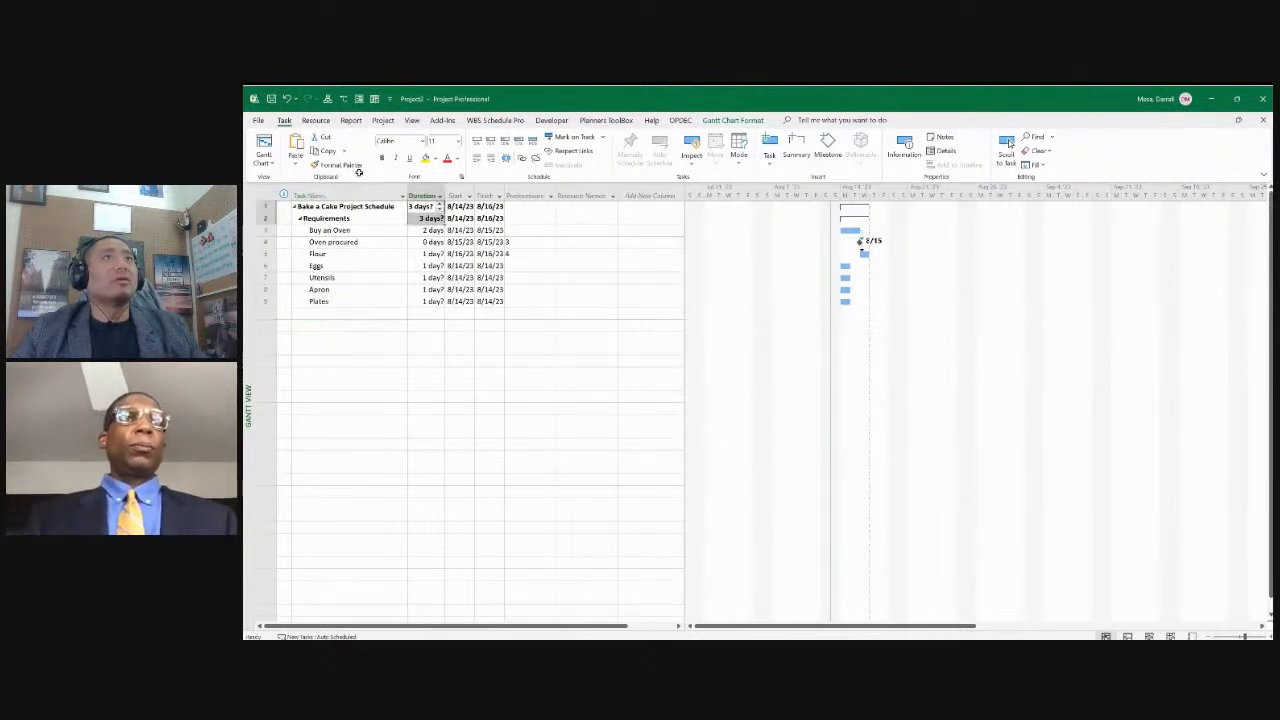
pyautogui.hotkey('shift', 'Down')
pyautogui.hotkey('shift', 'Down')
pyautogui.hotkey('shift', 'Down')
pyautogui.hotkey('shift', 'Down')
pyautogui.hotkey('shift', 'Down')
pyautogui.hotkey('shift', 'Down')
pyautogui.hotkey('shift', 'Down')
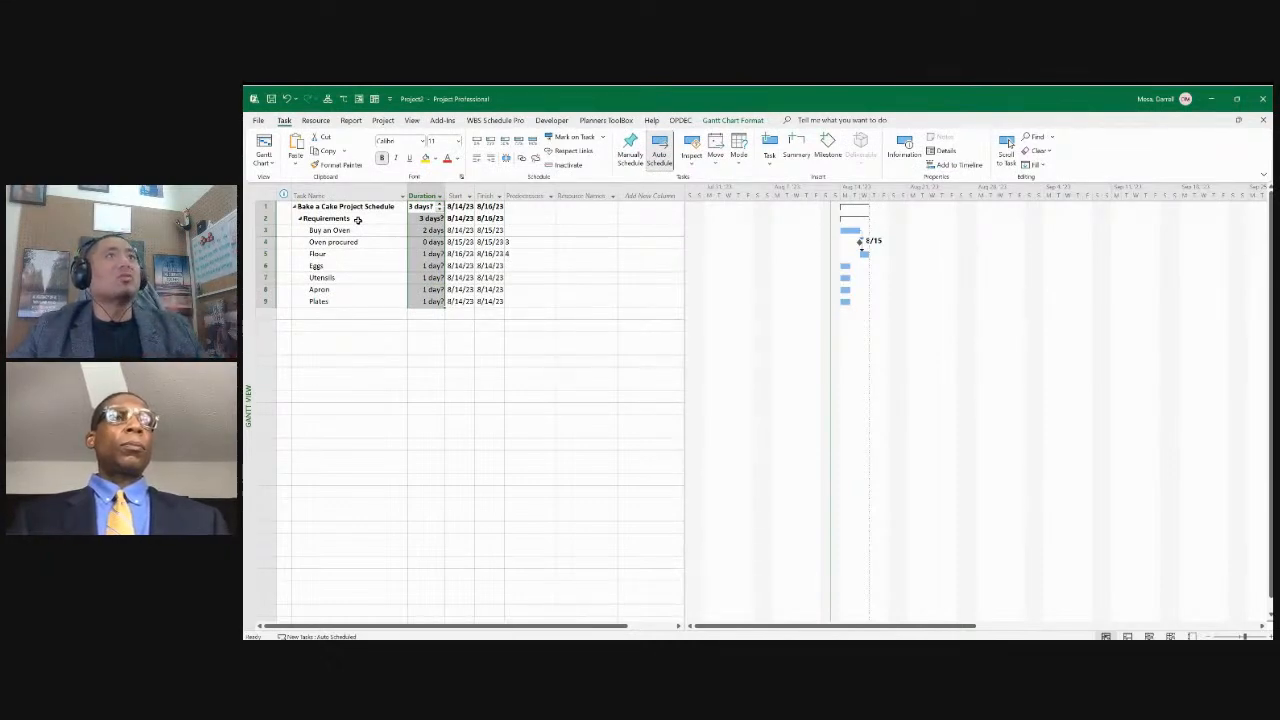
pyautogui.press('Down')
pyautogui.press('Left')
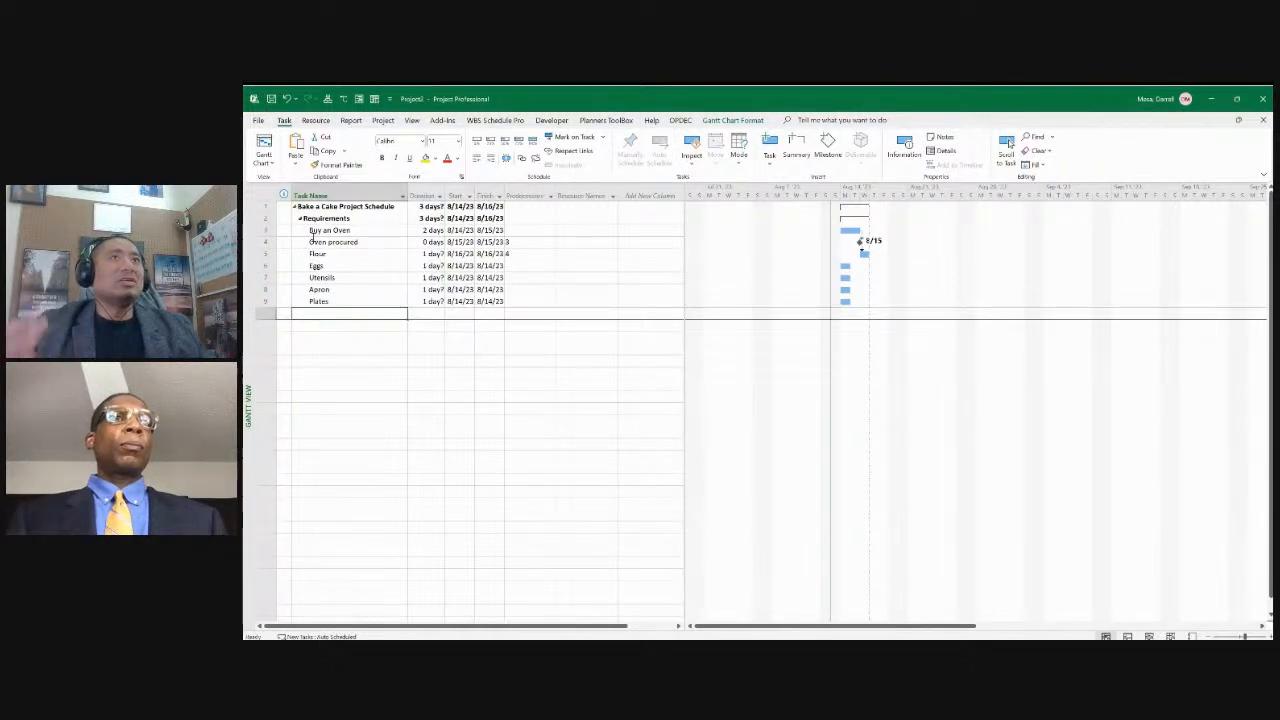
pyautogui.moveTo(425, 207); pyautogui.dragTo(425, 301)
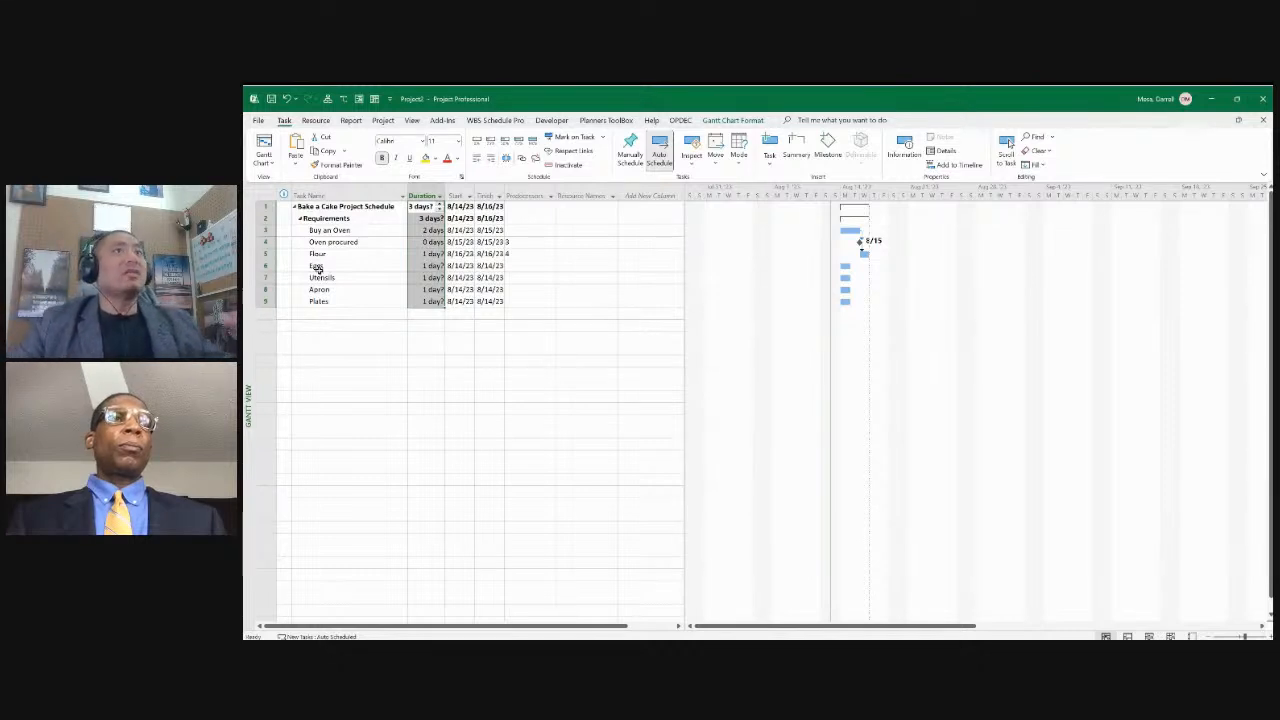
pyautogui.click(328, 384)
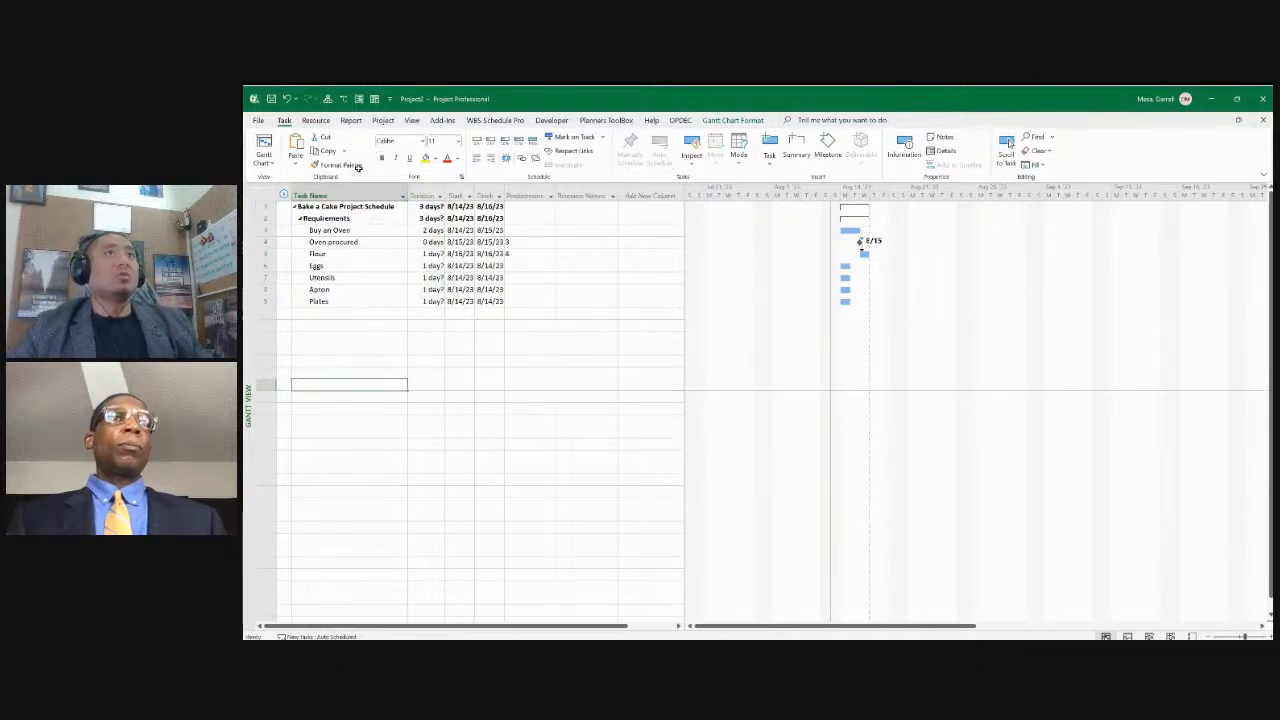
pyautogui.moveTo(420, 207); pyautogui.dragTo(420, 301)
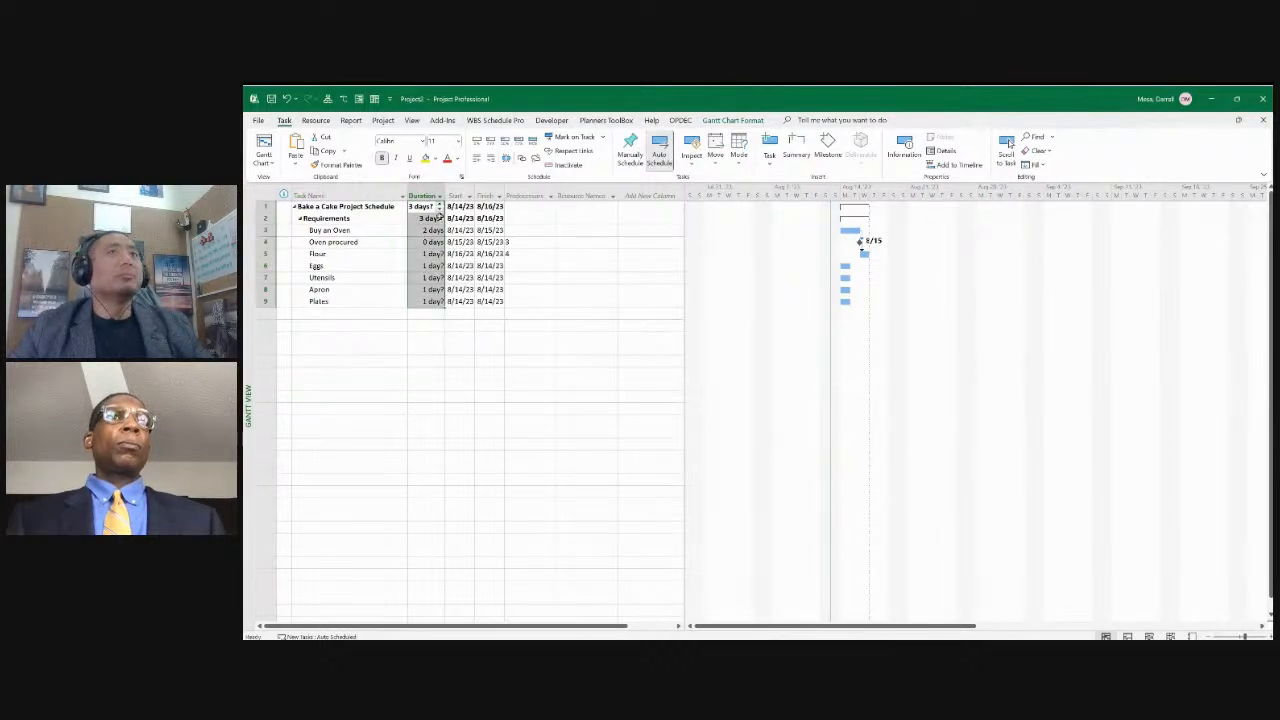
pyautogui.click(586, 290)
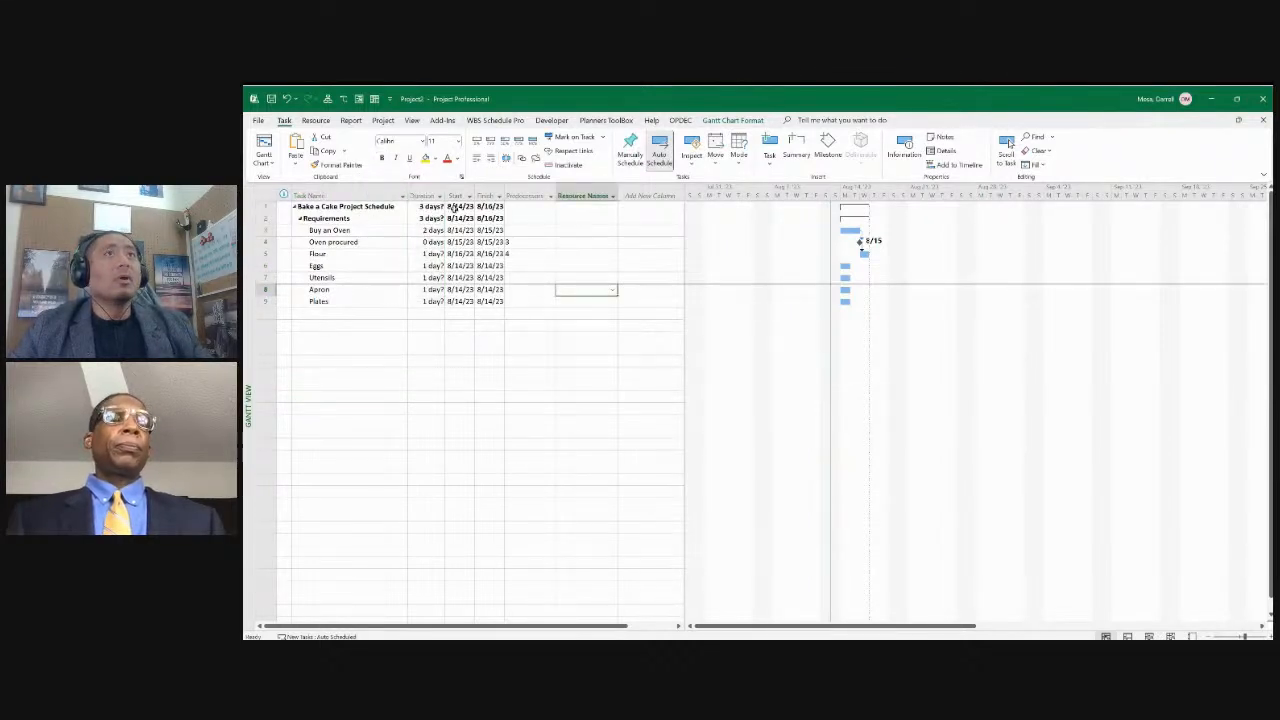
# Rename the Flour task as "Buy flour".
pyautogui.click(324, 254)
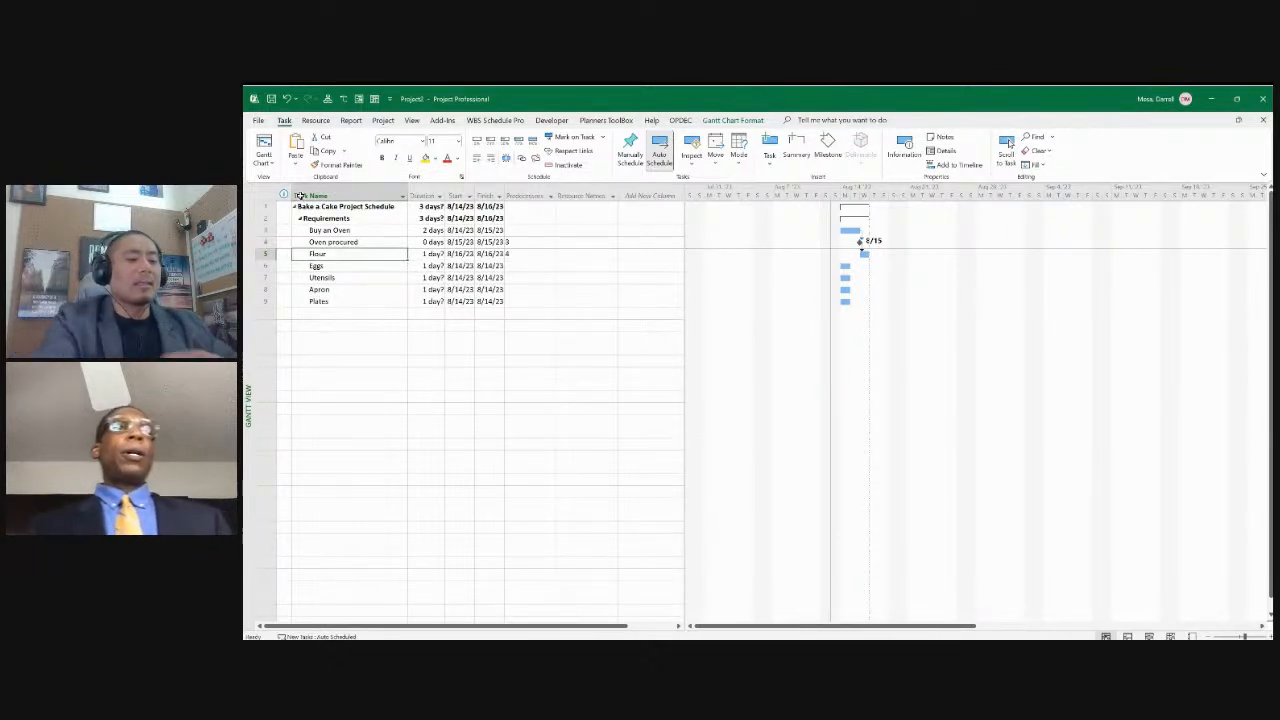
pyautogui.write('Buy')
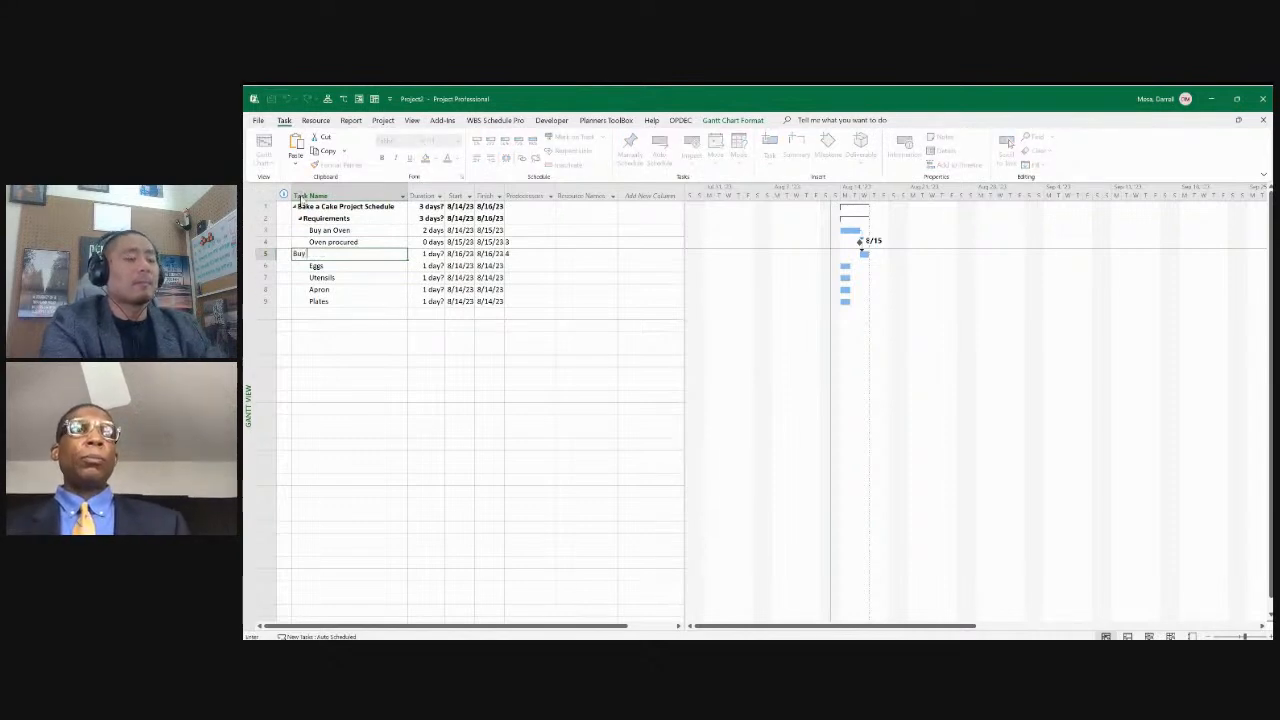
pyautogui.write(' flour')
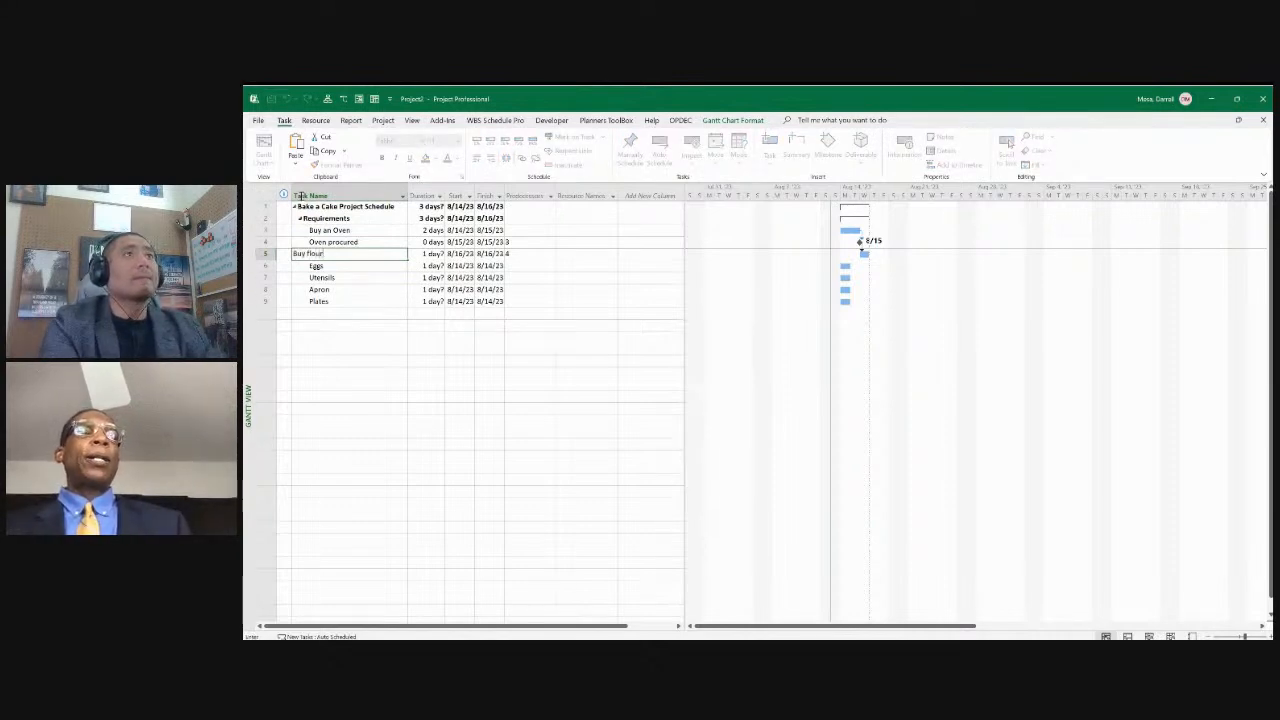
pyautogui.press('Return')
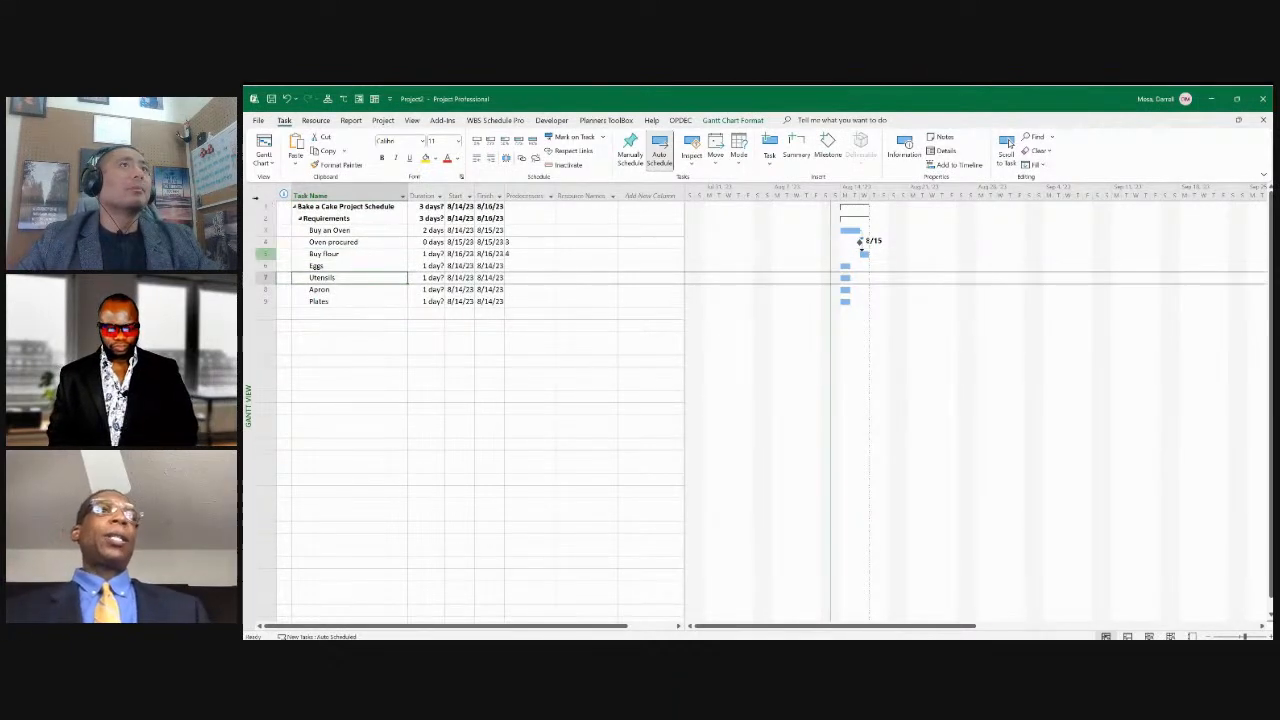
# Insert a new task directly above Buy flour and name it "Grocery Shopping".
pyautogui.click(265, 254)
pyautogui.rightClick(264, 254)
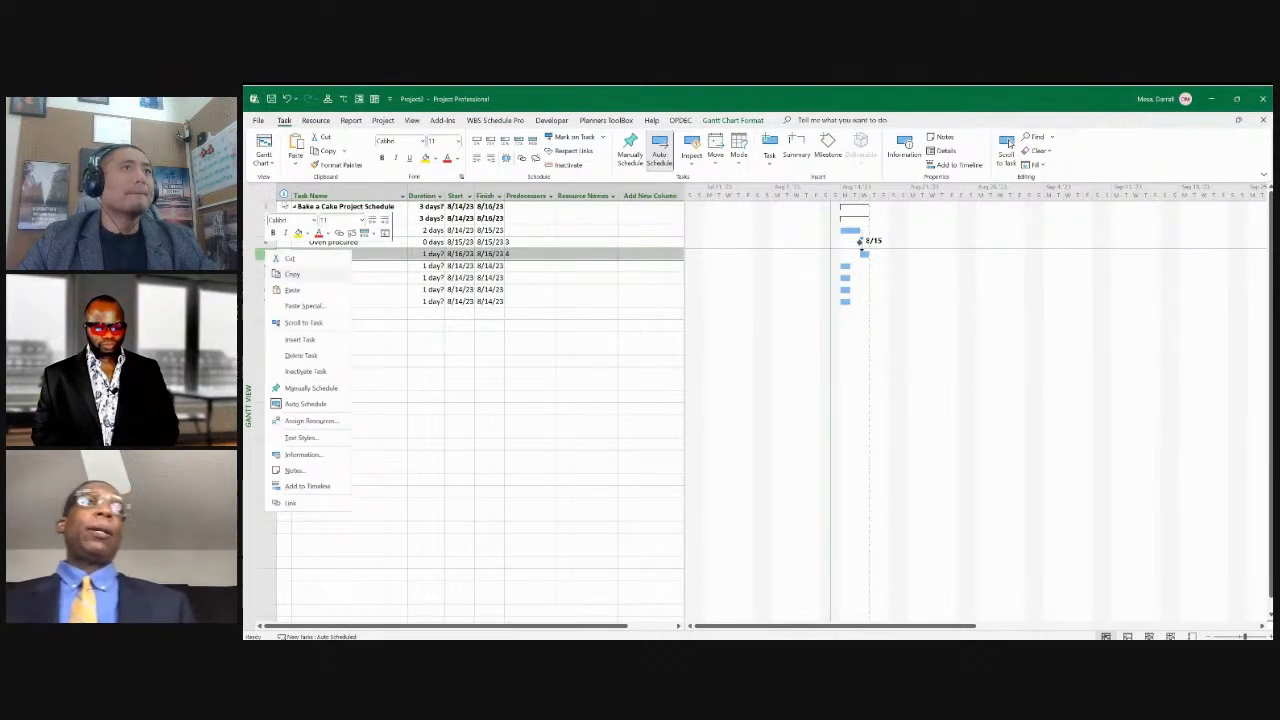
pyautogui.click(304, 338)
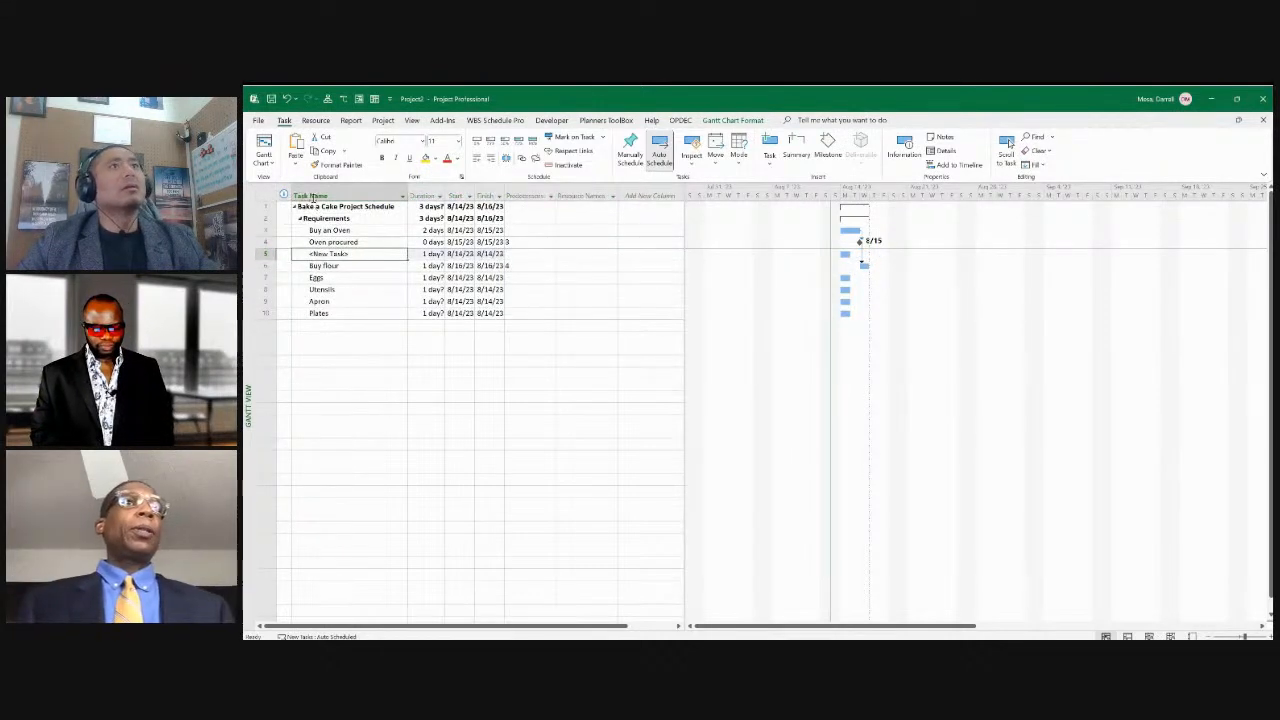
pyautogui.press('F2')
pyautogui.hotkey('ctrl', 'a')
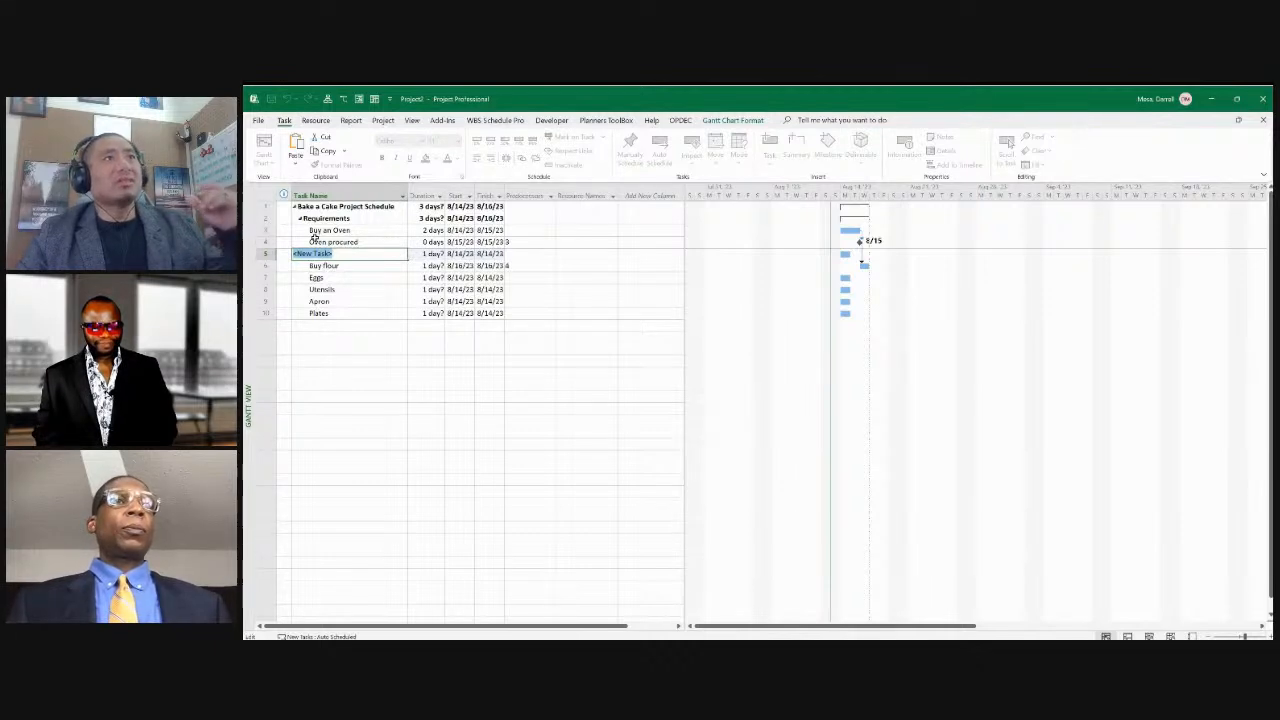
pyautogui.press('Escape')
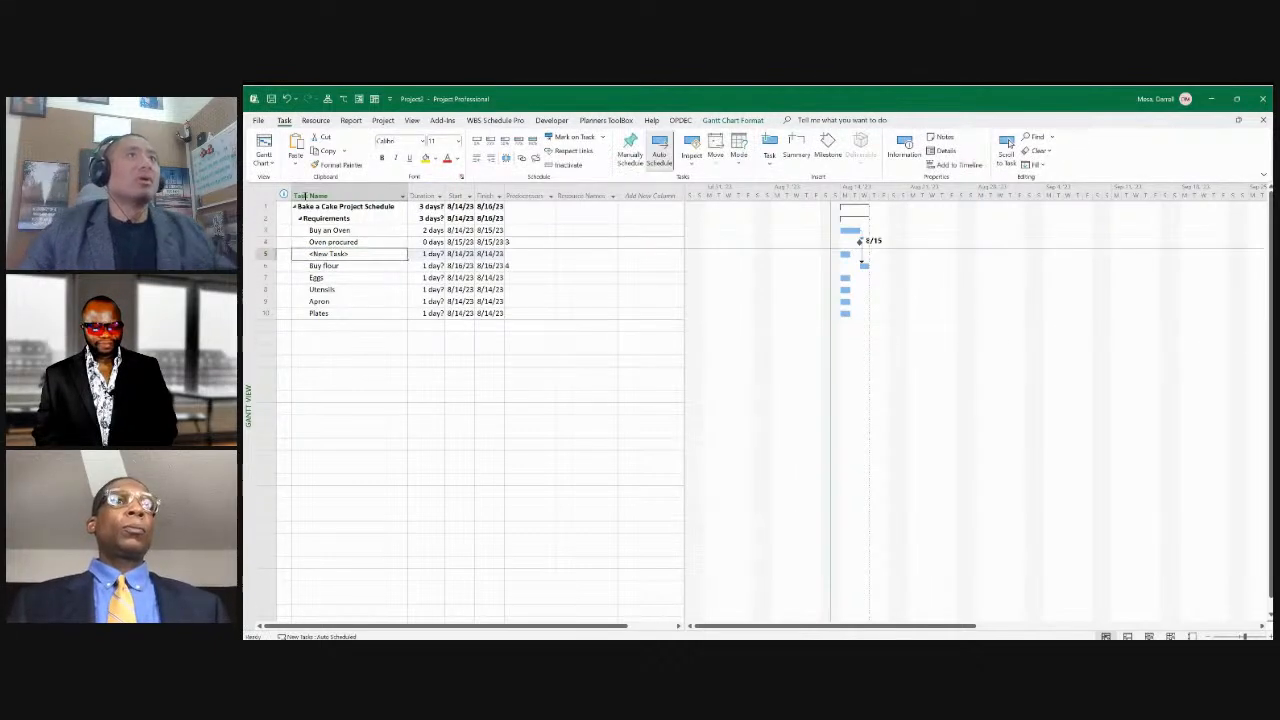
pyautogui.write('Growing')
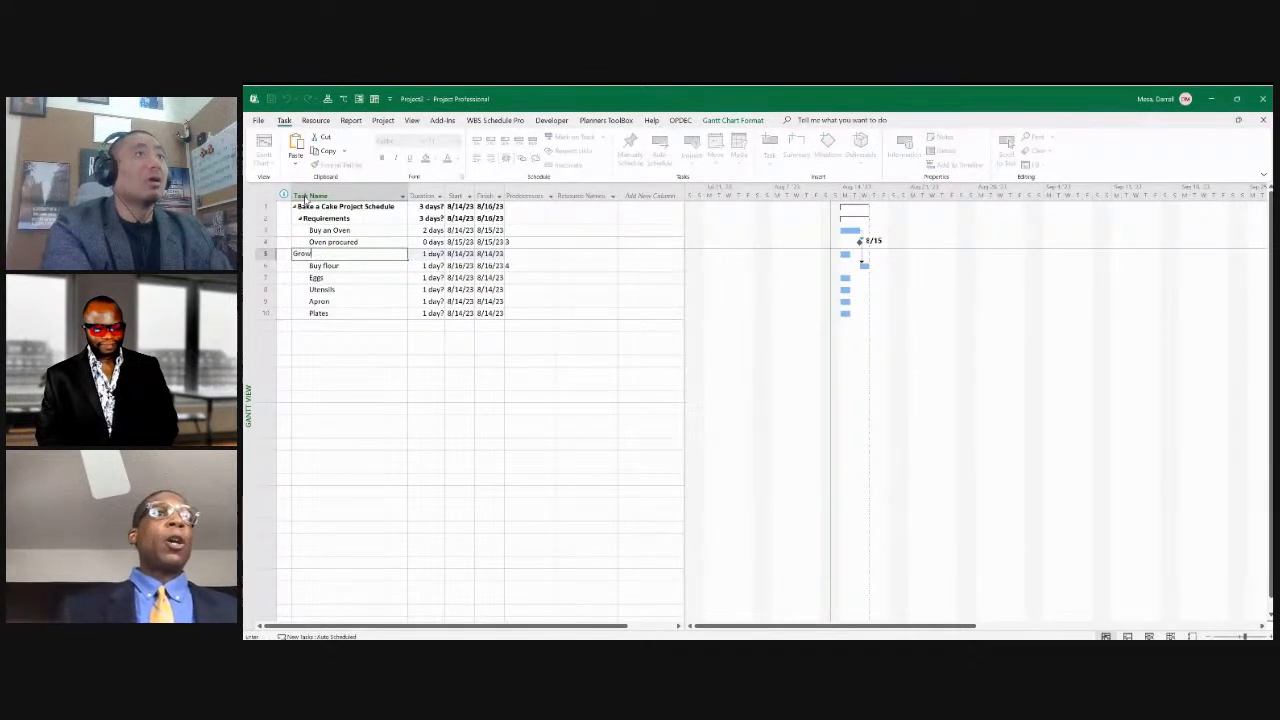
pyautogui.press('BackSpace')
pyautogui.press('BackSpace')
pyautogui.press('BackSpace')
pyautogui.press('BackSpace')
pyautogui.press('BackSpace')
pyautogui.press('BackSpace')
pyautogui.press('BackSpace')
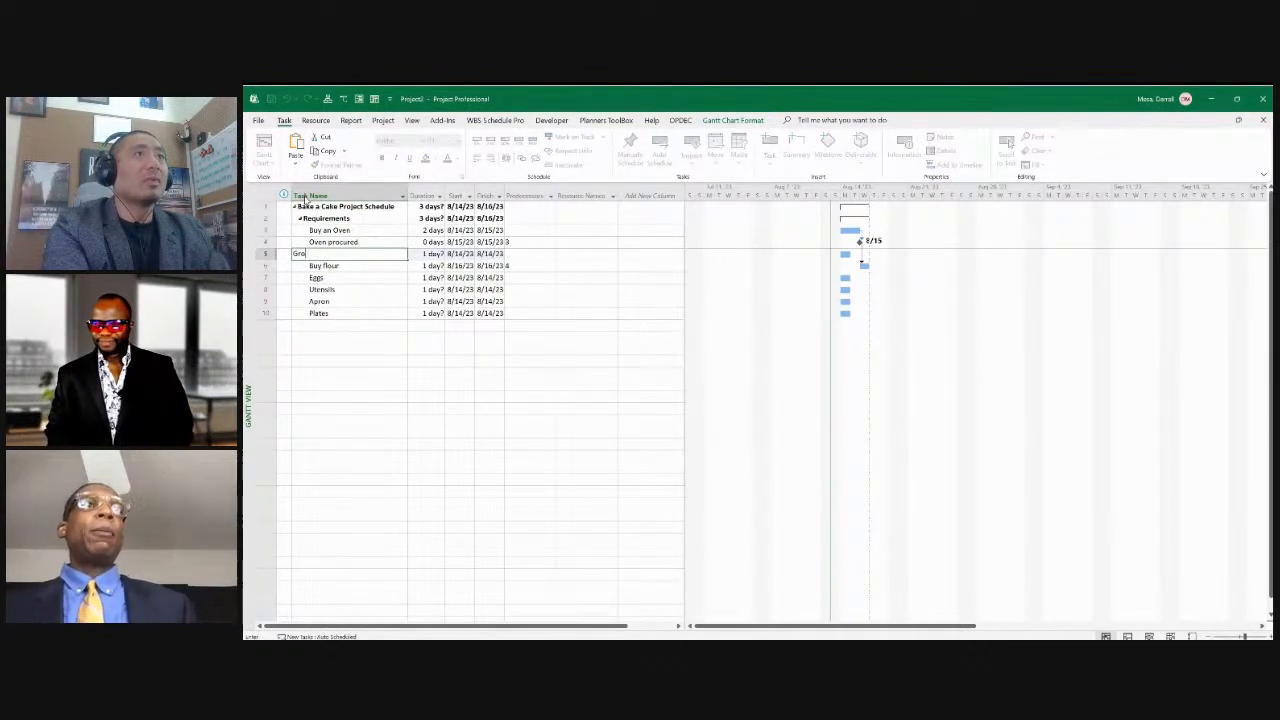
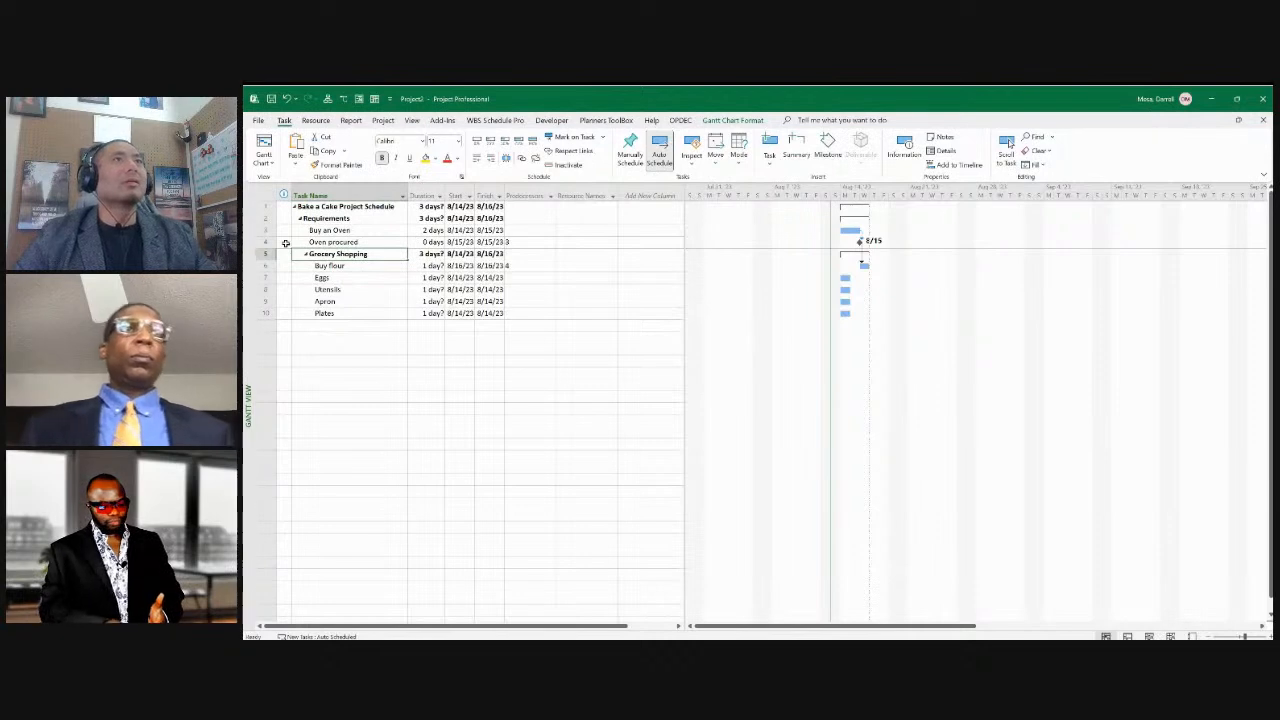
# Insert a new task directly above Buy an Oven and remove it again.
pyautogui.press('Up')
pyautogui.press('Up')
pyautogui.rightClick(313, 229)
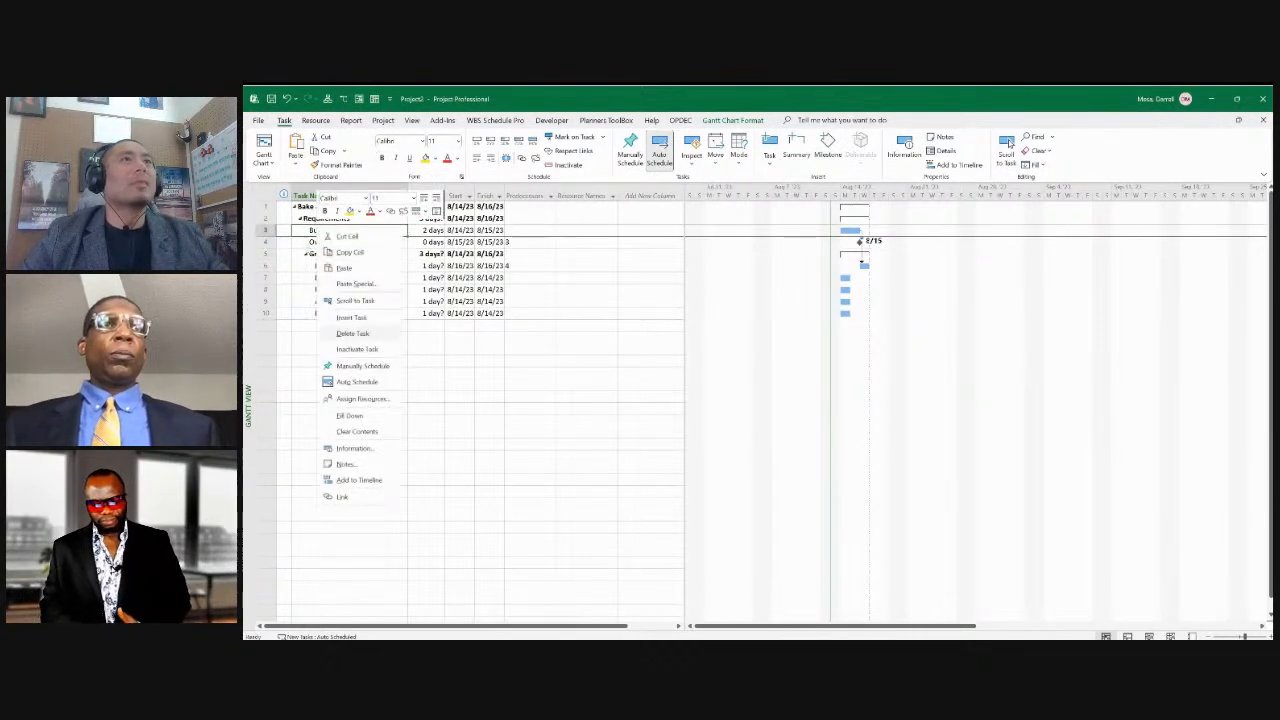
pyautogui.press('Escape')
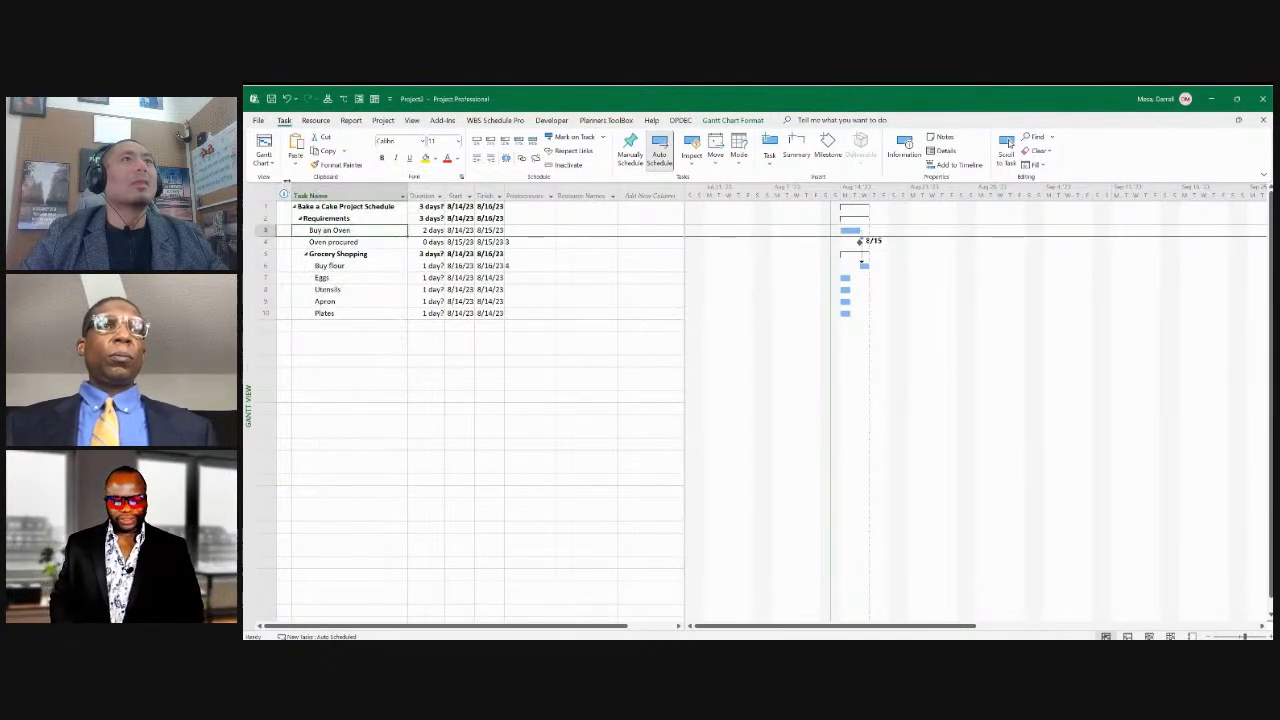
pyautogui.rightClick(313, 229)
pyautogui.click(360, 318)
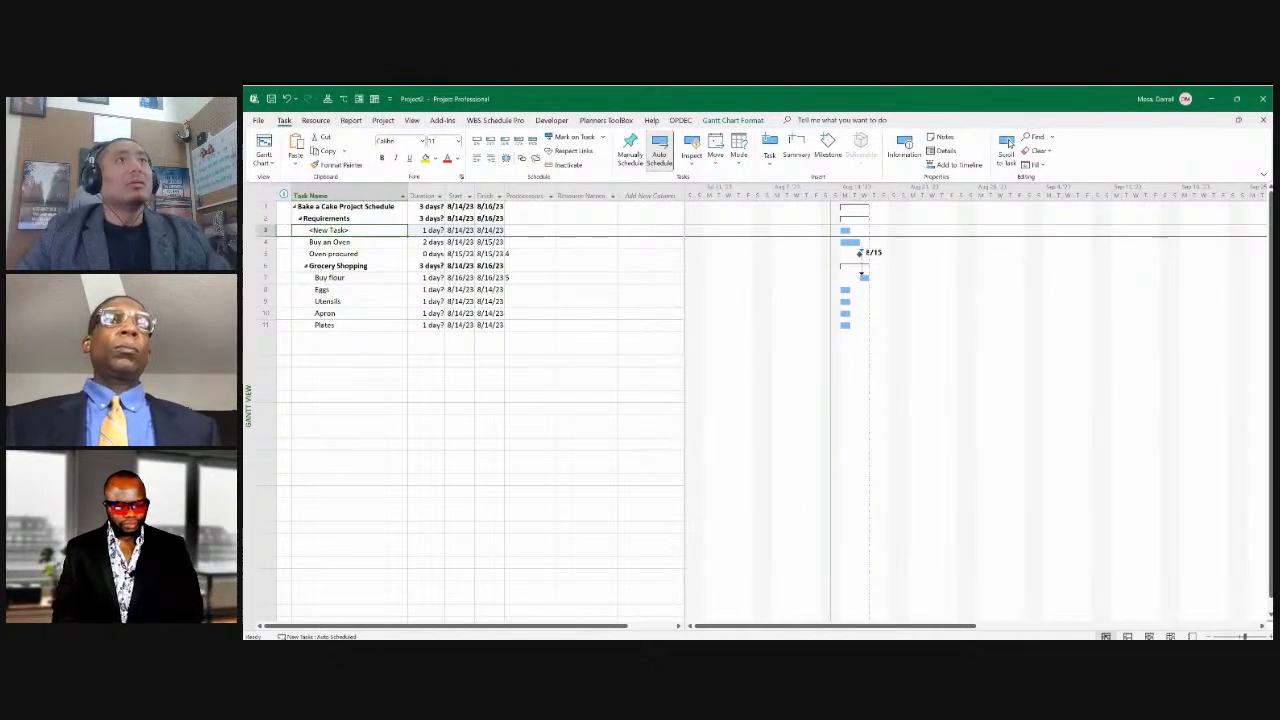
pyautogui.press('Delete')
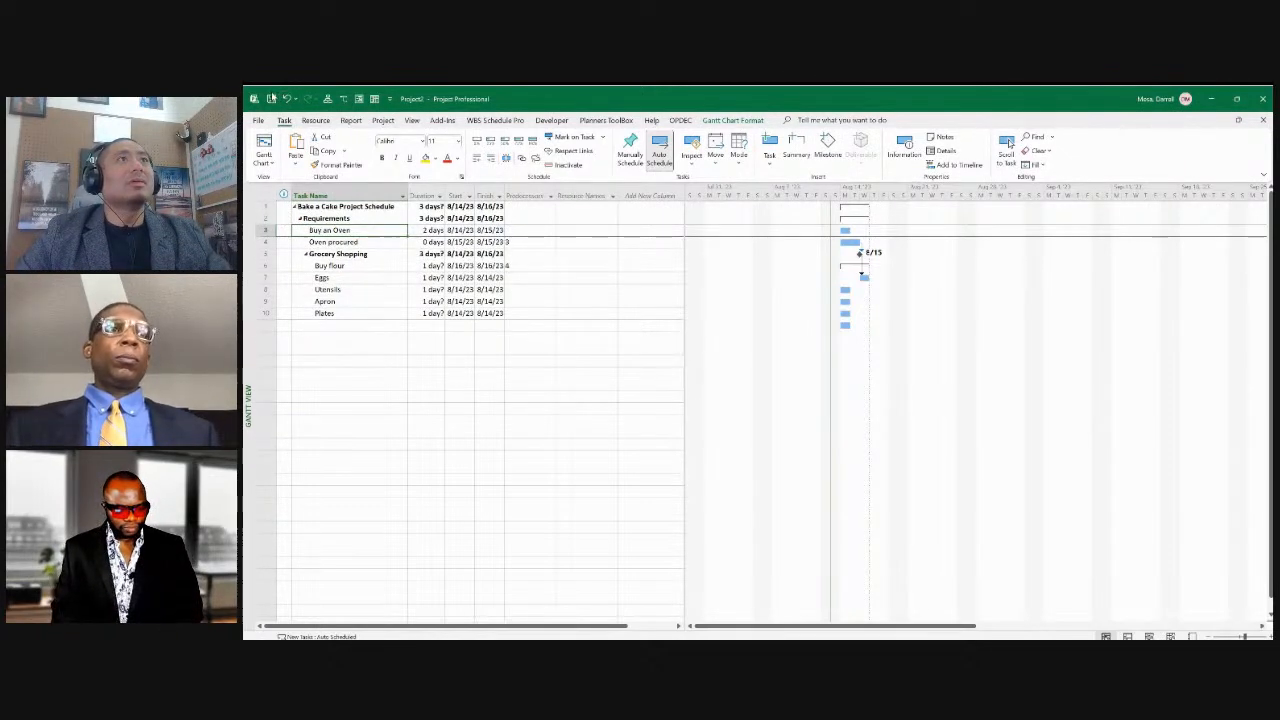
pyautogui.click(312, 337)
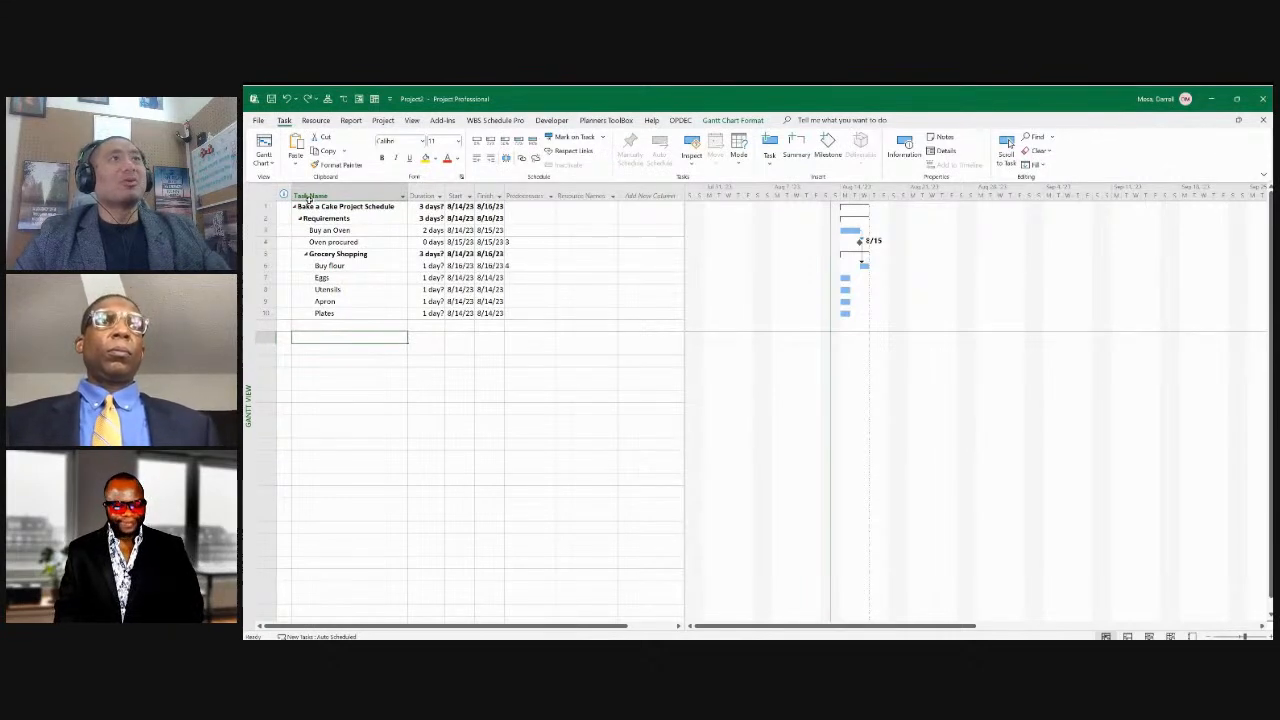
# Collapse the Grocery Shopping summary task to hide its subtasks.
pyautogui.click(308, 254)
pyautogui.press('Down')
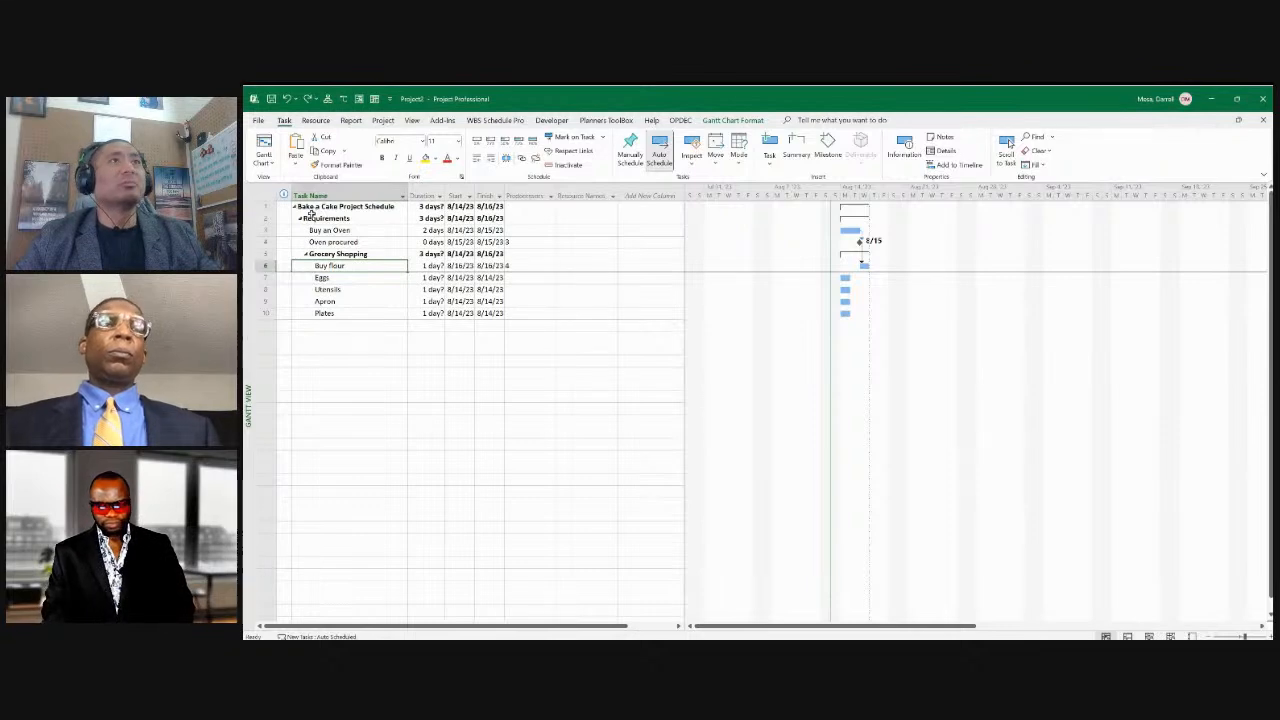
pyautogui.press('Down')
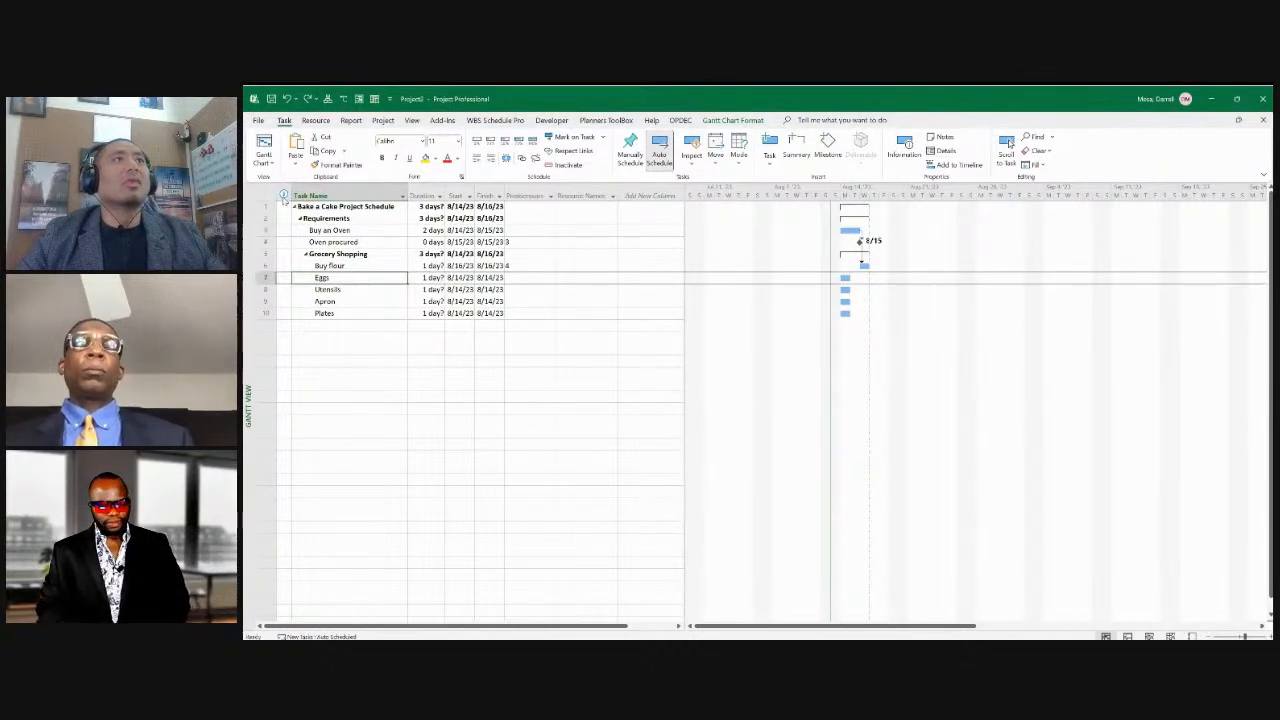
pyautogui.hotkey('alt', 'shift', '-')
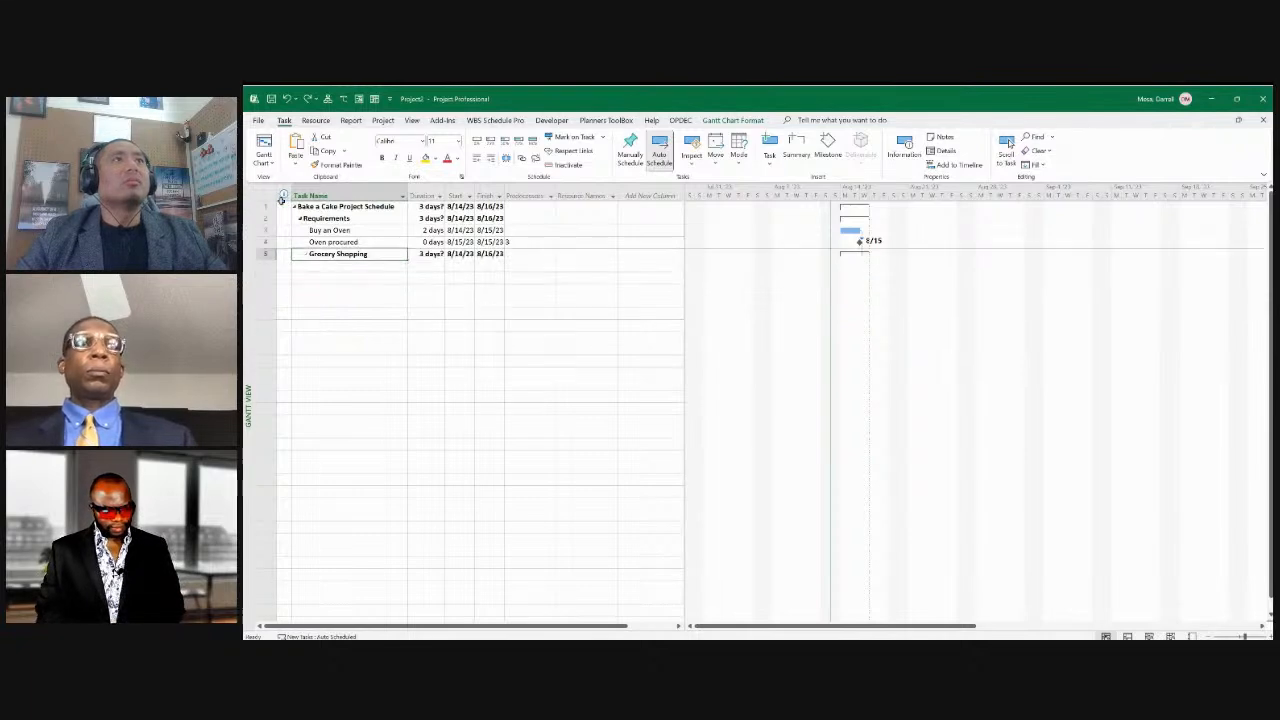
# Add a task named "Planning" below Grocery Shopping and outdent it to the same level as Requirements.
pyautogui.press('Down')
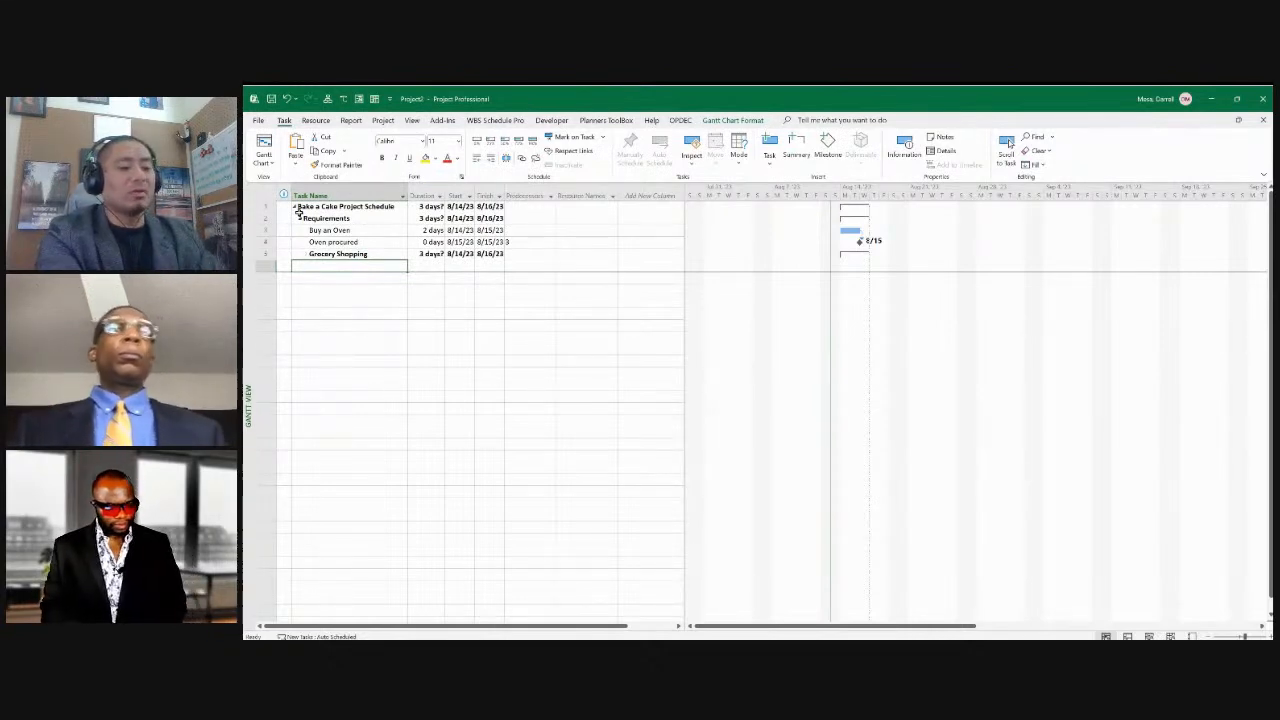
pyautogui.write('Planning')
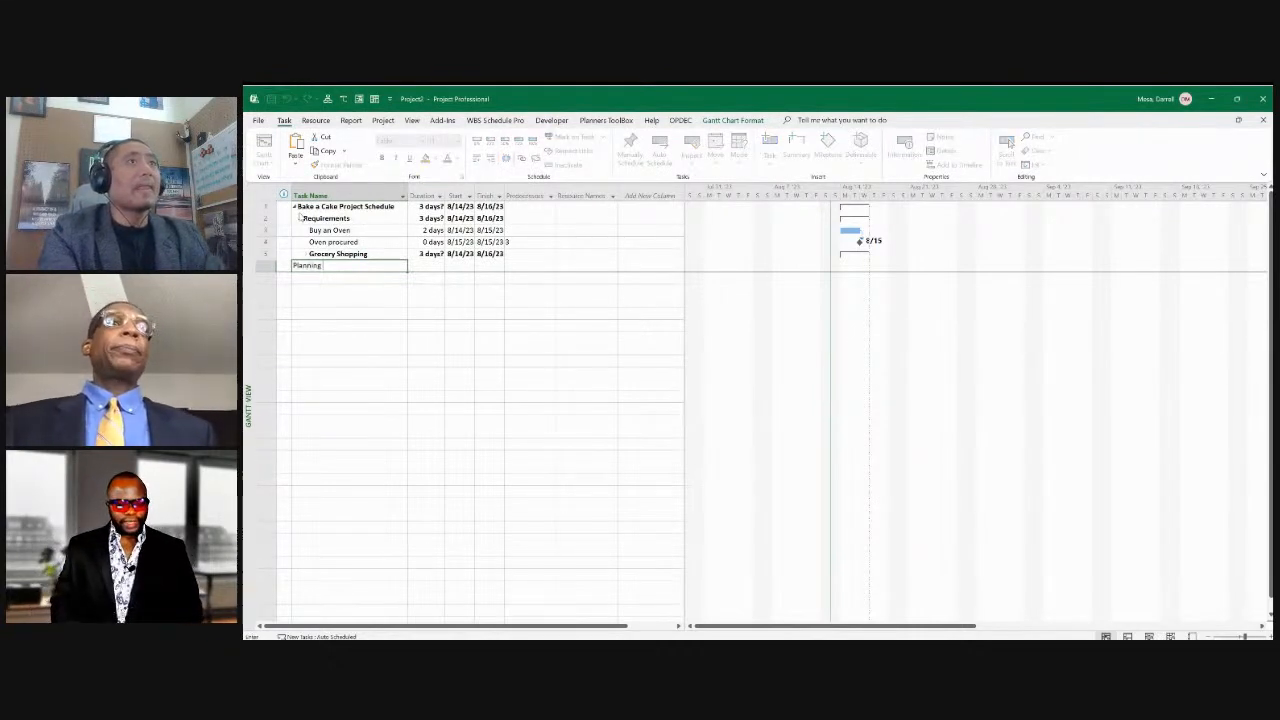
pyautogui.press('Return')
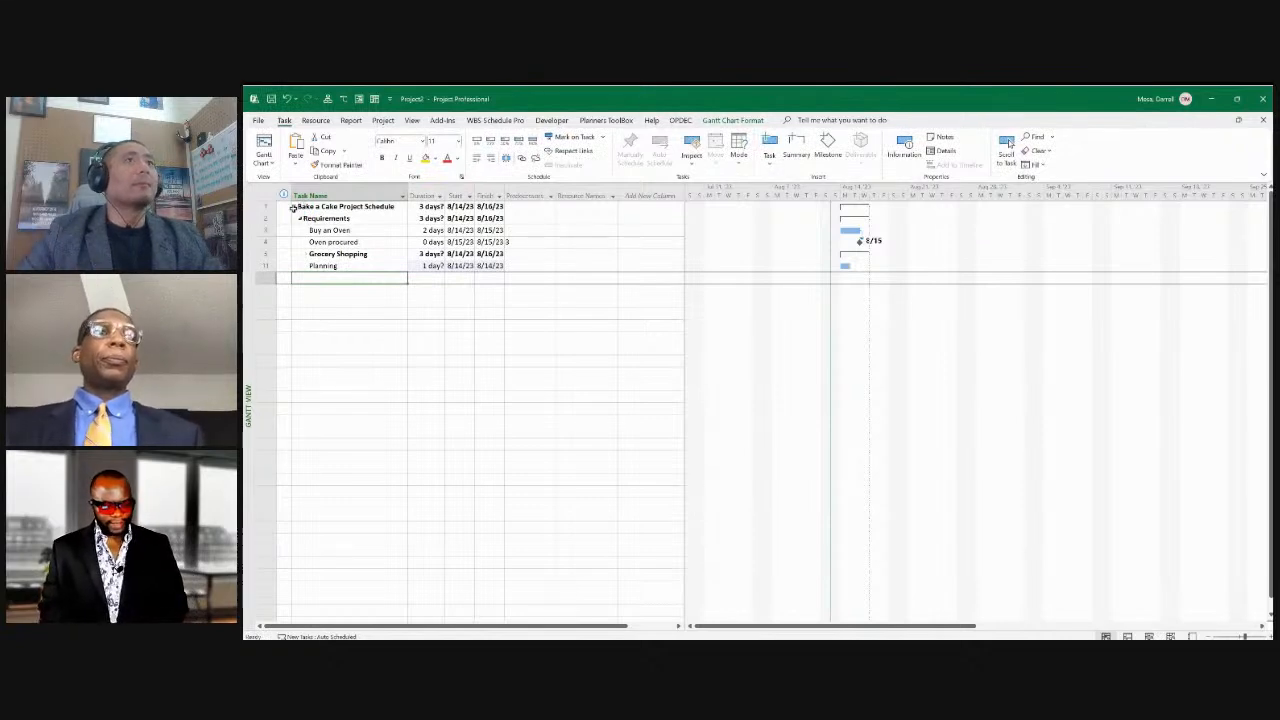
pyautogui.press('Up')
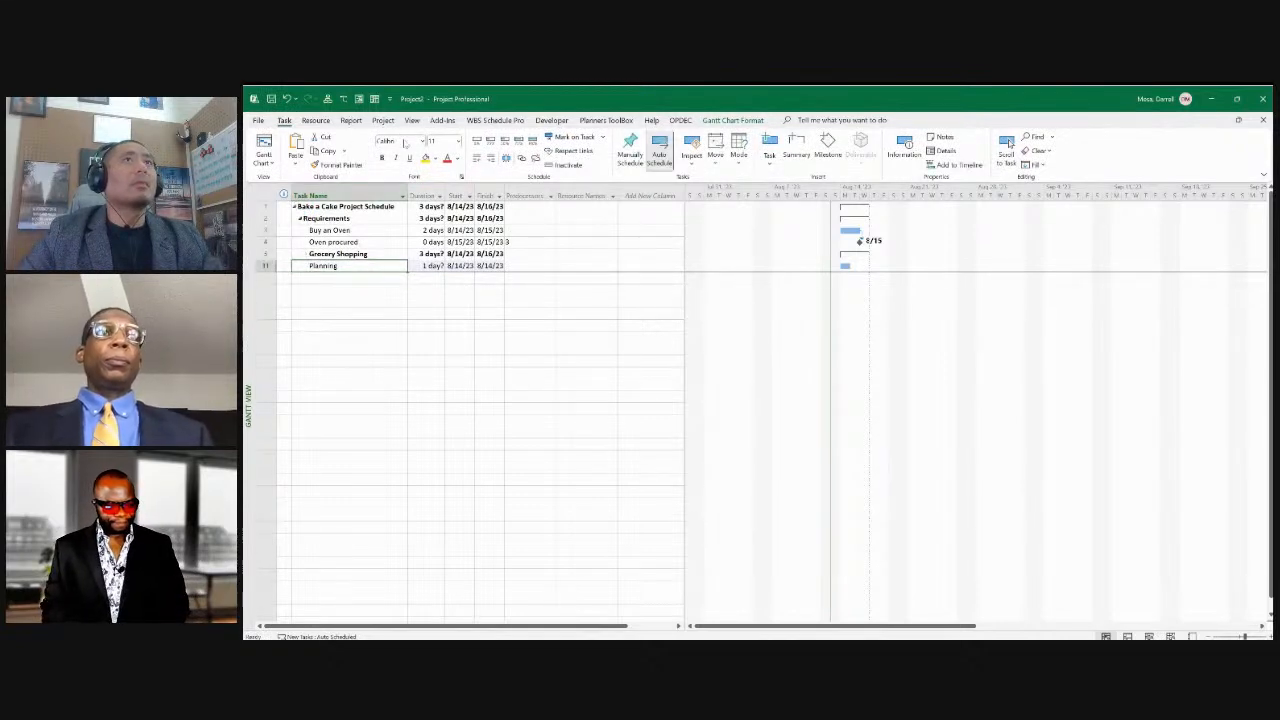
pyautogui.click(476, 158)
# Add a task named "Execution" directly below Planning.
pyautogui.press('Down')
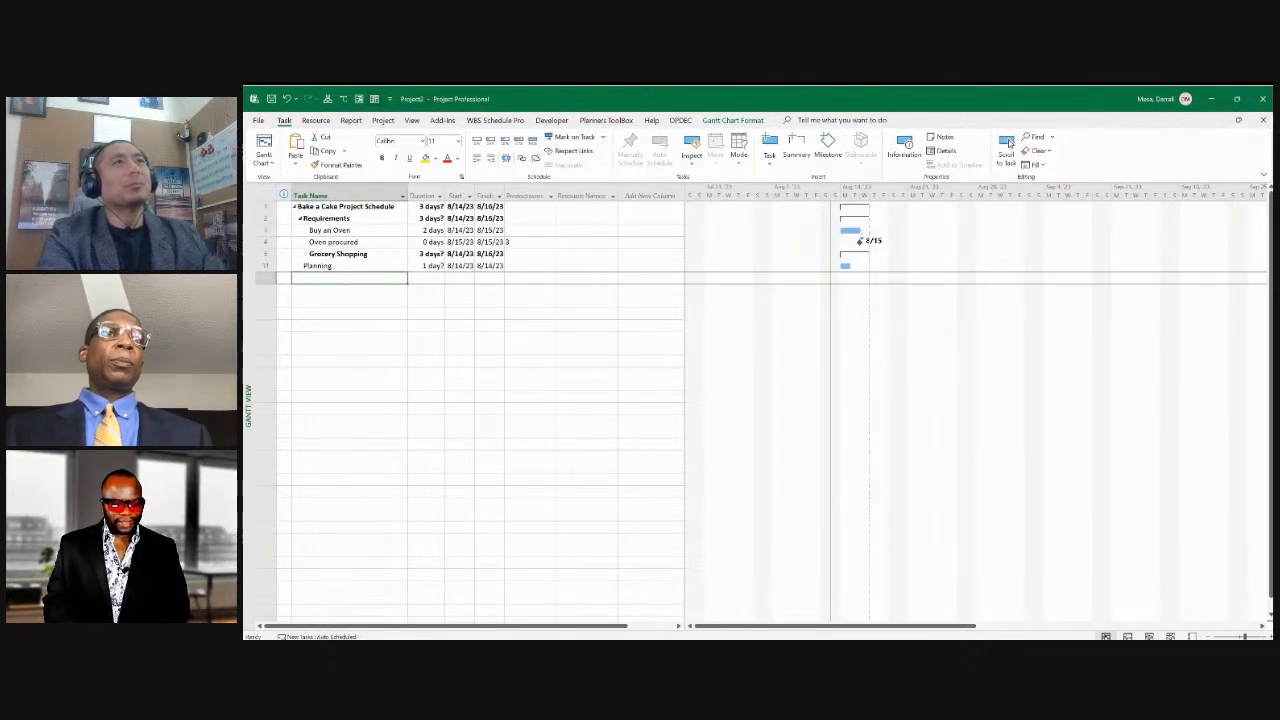
pyautogui.write('Exe')
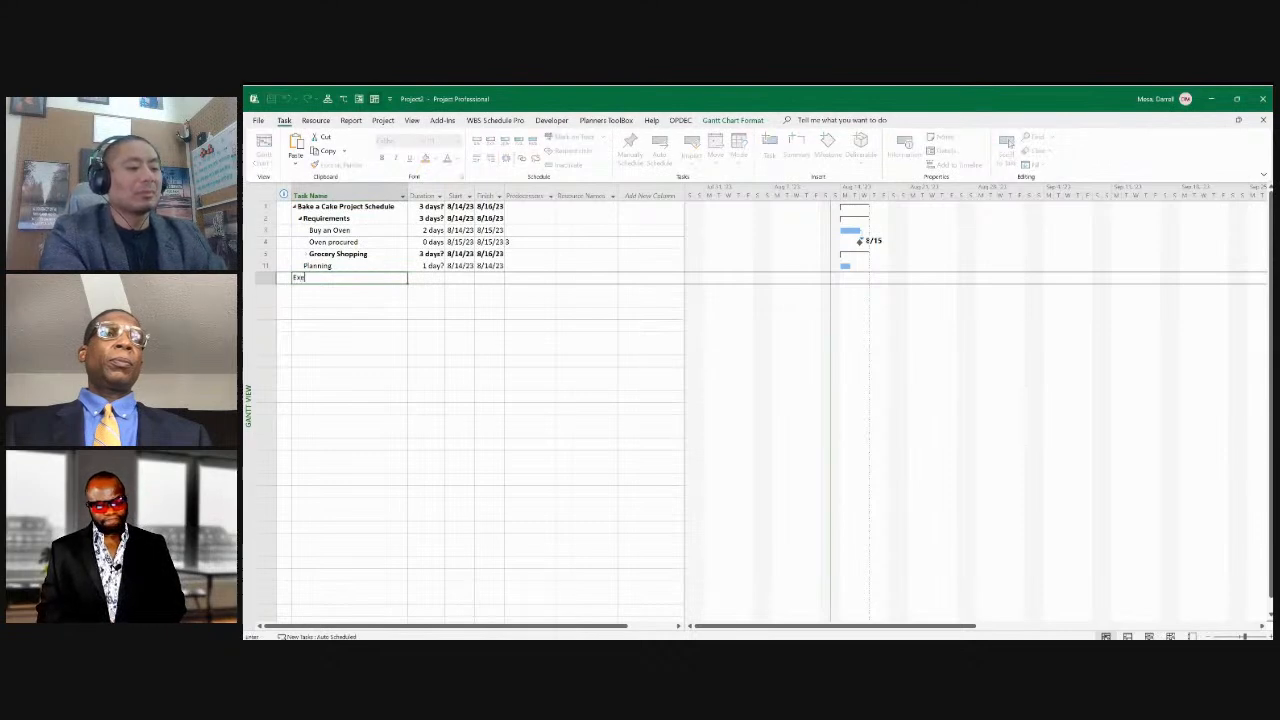
pyautogui.write('cution')
pyautogui.press('Return')
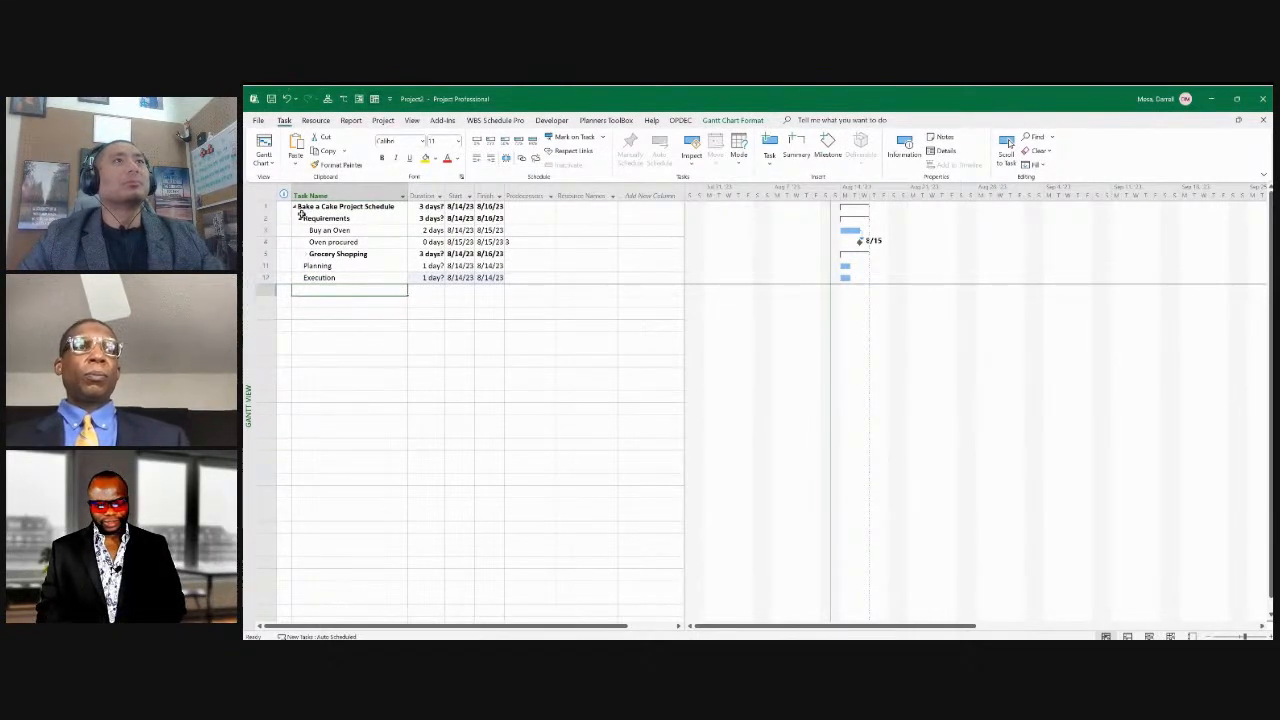
# Add a task named "Mix Ingredients" directly below Execution.
pyautogui.write('Mix')
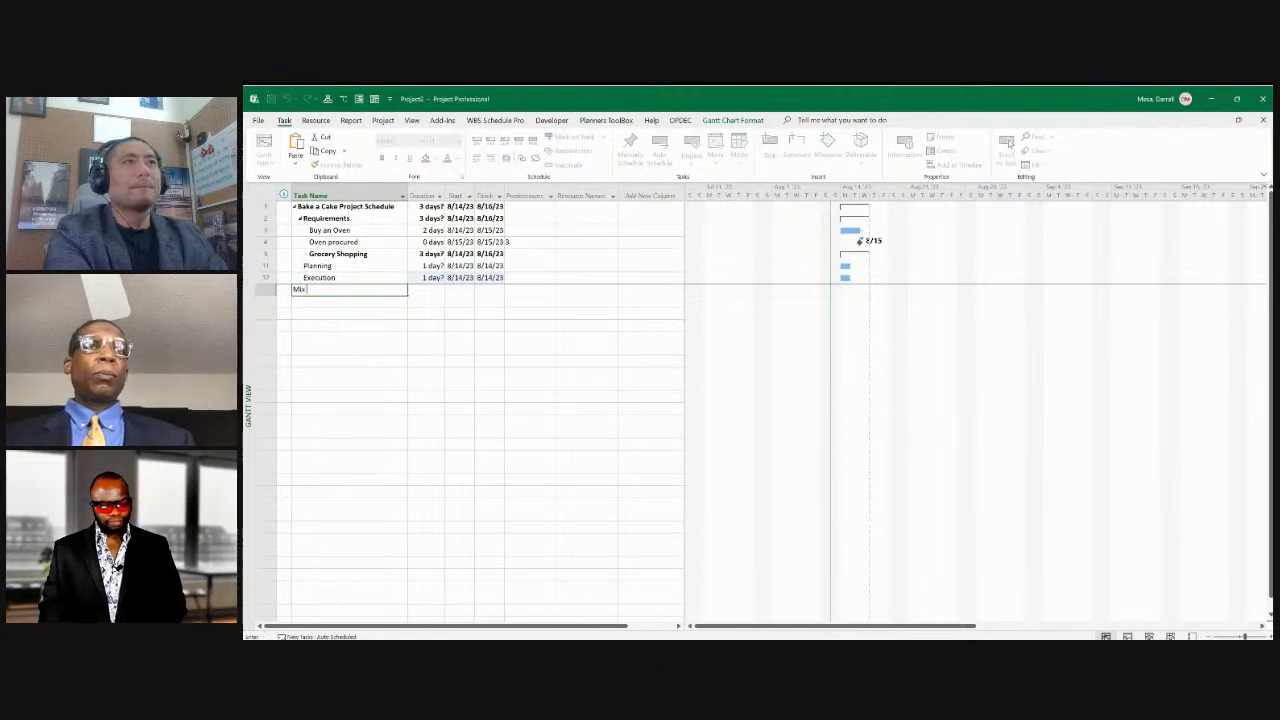
pyautogui.write(' Ingre')
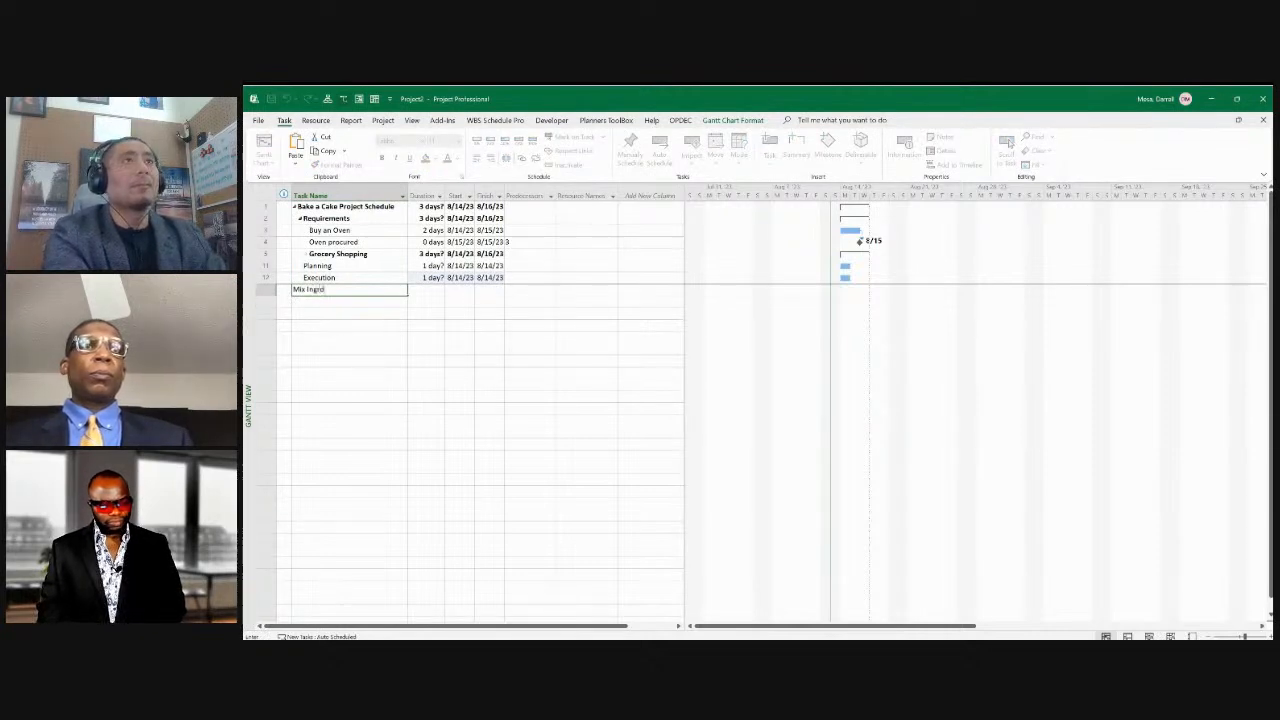
pyautogui.write('die')
pyautogui.press('BackSpace')
pyautogui.press('BackSpace')
pyautogui.press('BackSpace')
pyautogui.press('BackSpace')
pyautogui.press('BackSpace')
pyautogui.press('BackSpace')
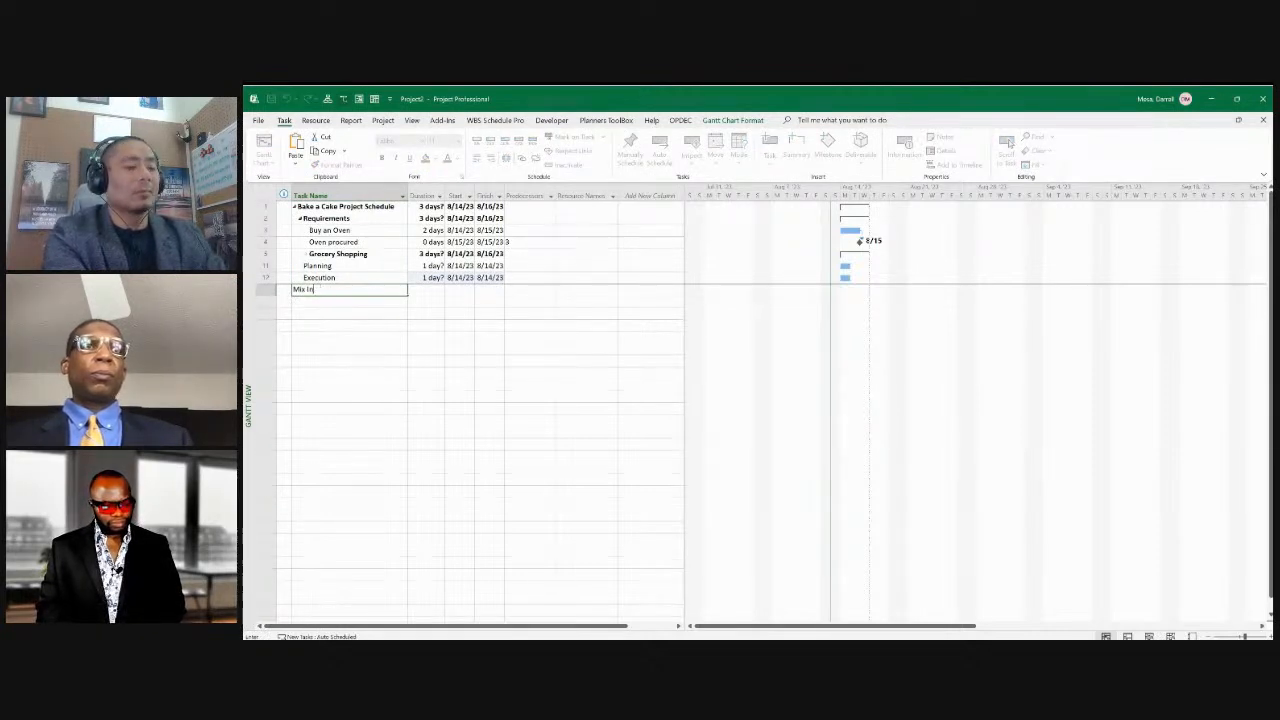
pyautogui.write('gredi')
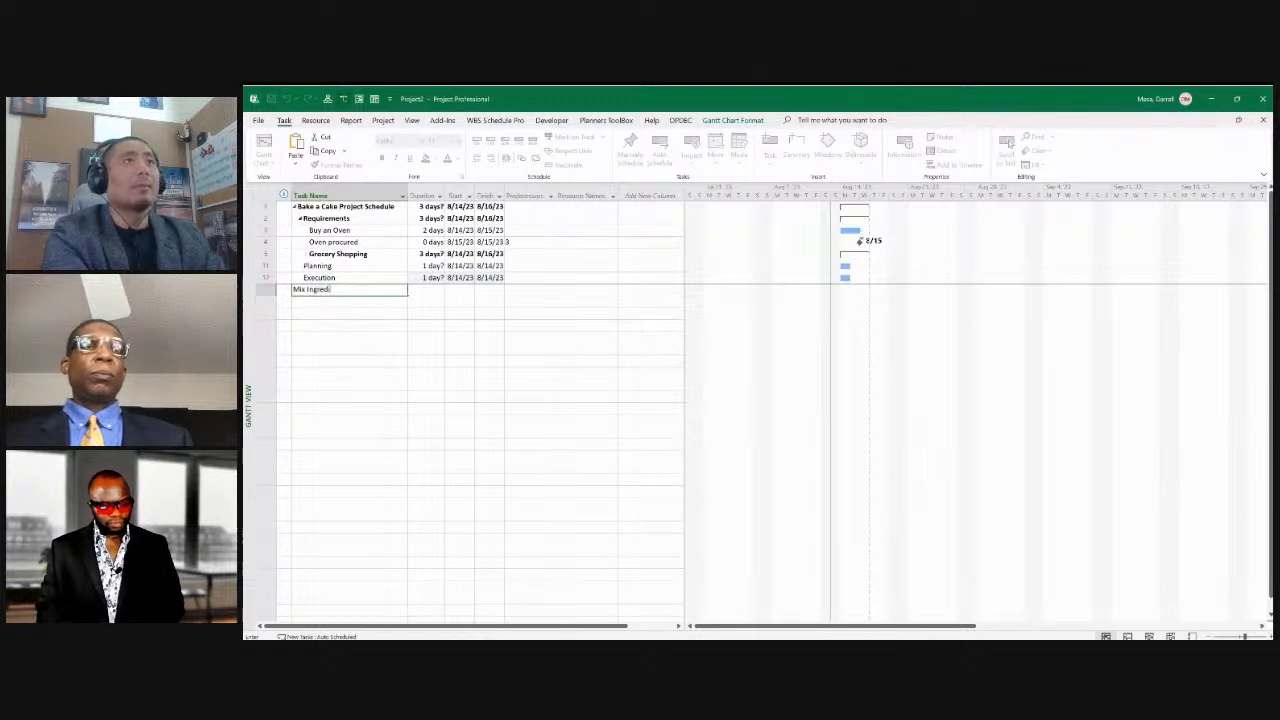
pyautogui.write('ents')
pyautogui.press('Return')
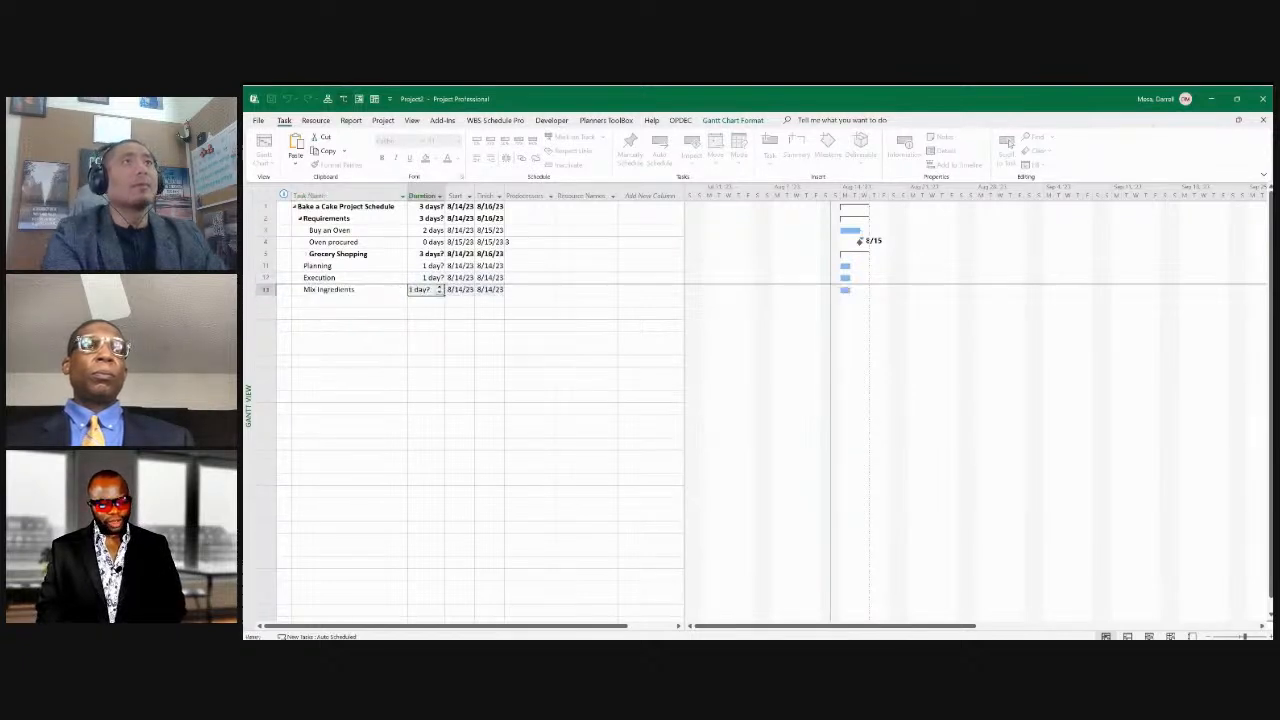
# Add a task named "Prep Oven" directly below Mix Ingredients.
pyautogui.write('Prep O')
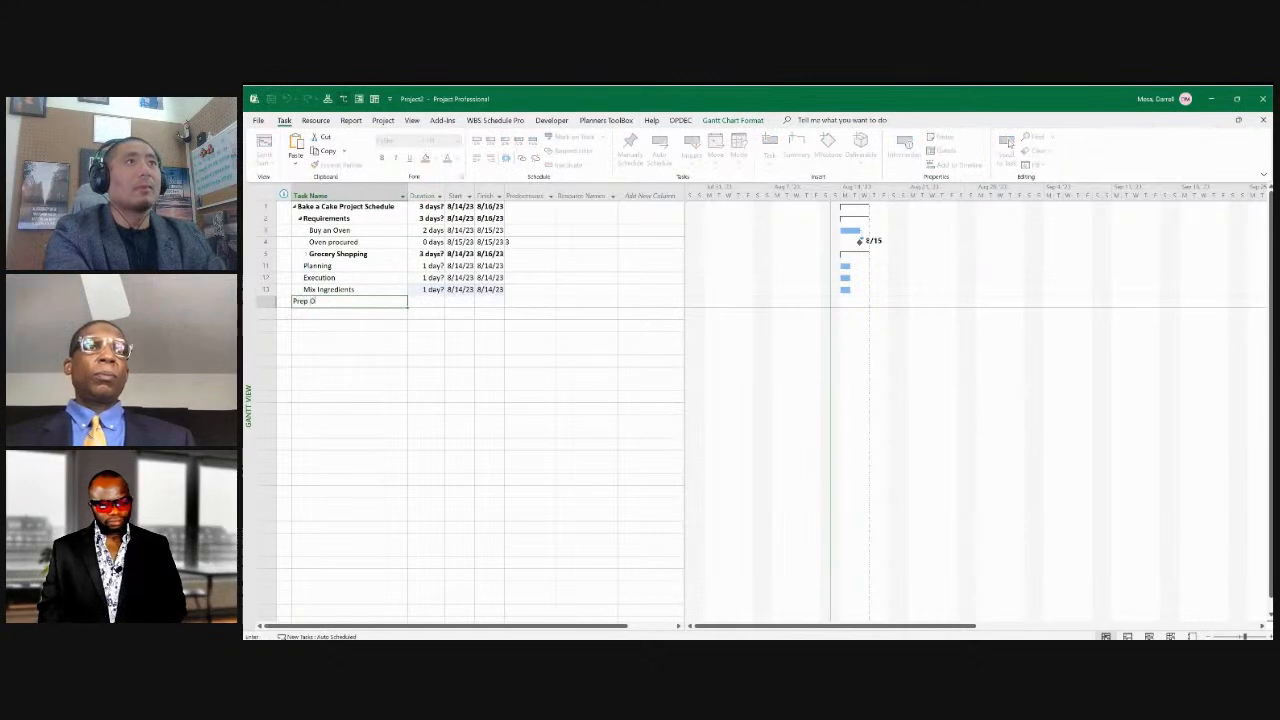
pyautogui.write('ver')
pyautogui.press('Return')
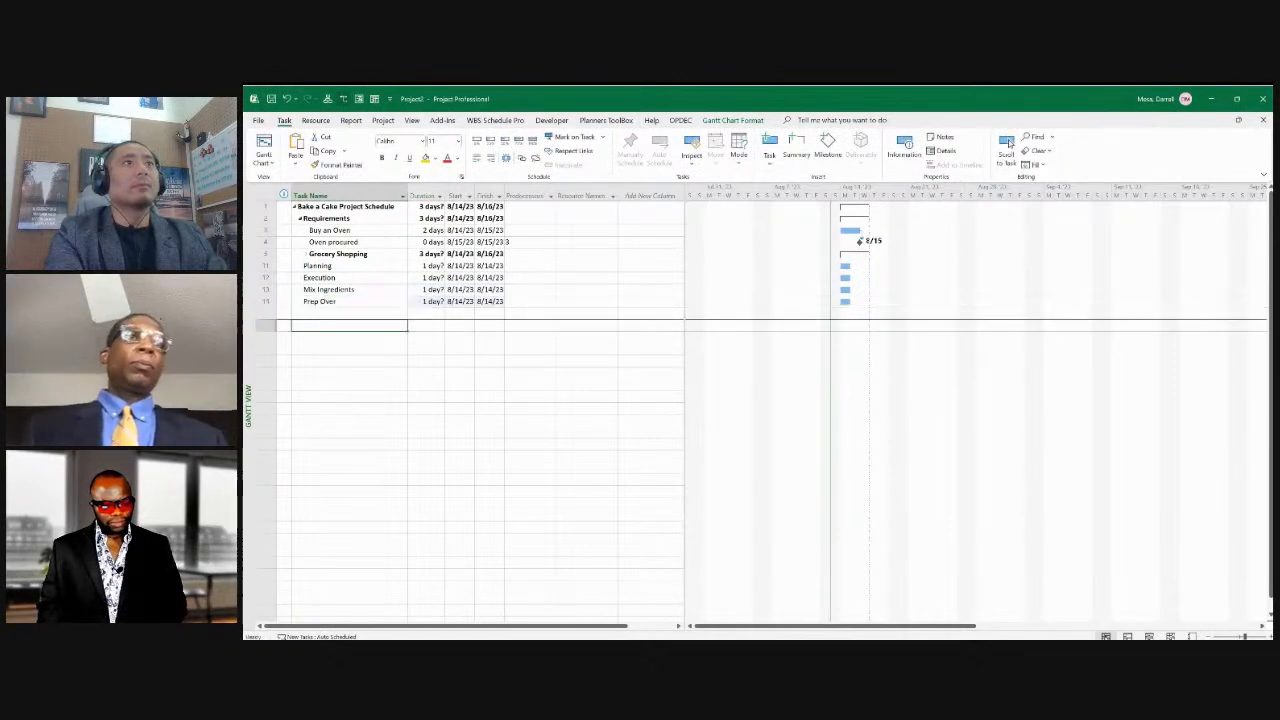
pyautogui.press('Up')
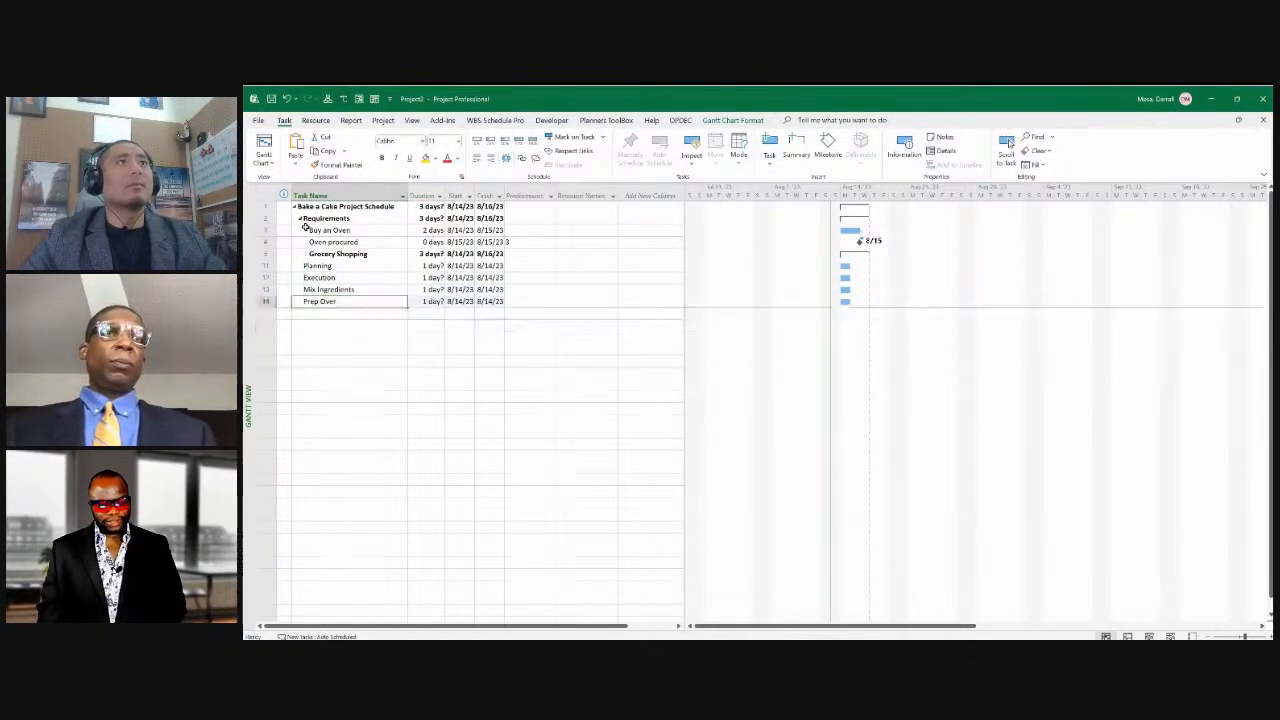
pyautogui.press('F2')
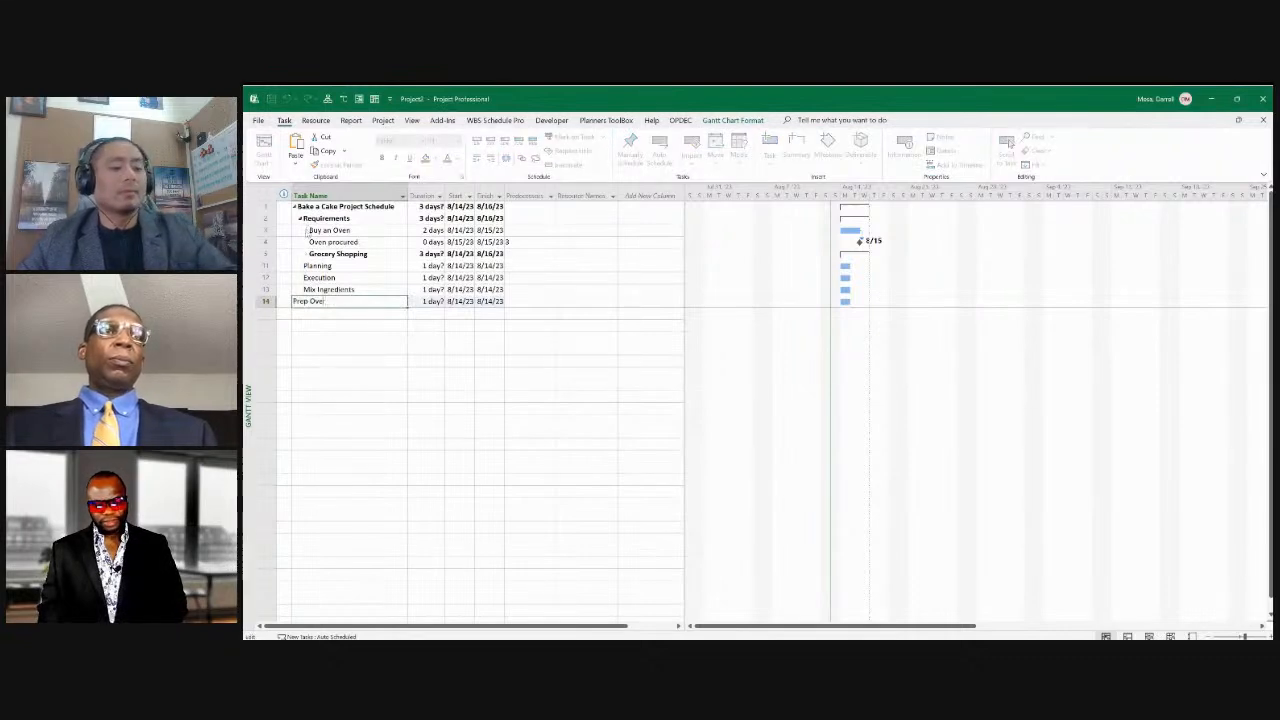
pyautogui.press('BackSpace')
pyautogui.write('n')
pyautogui.press('Return')
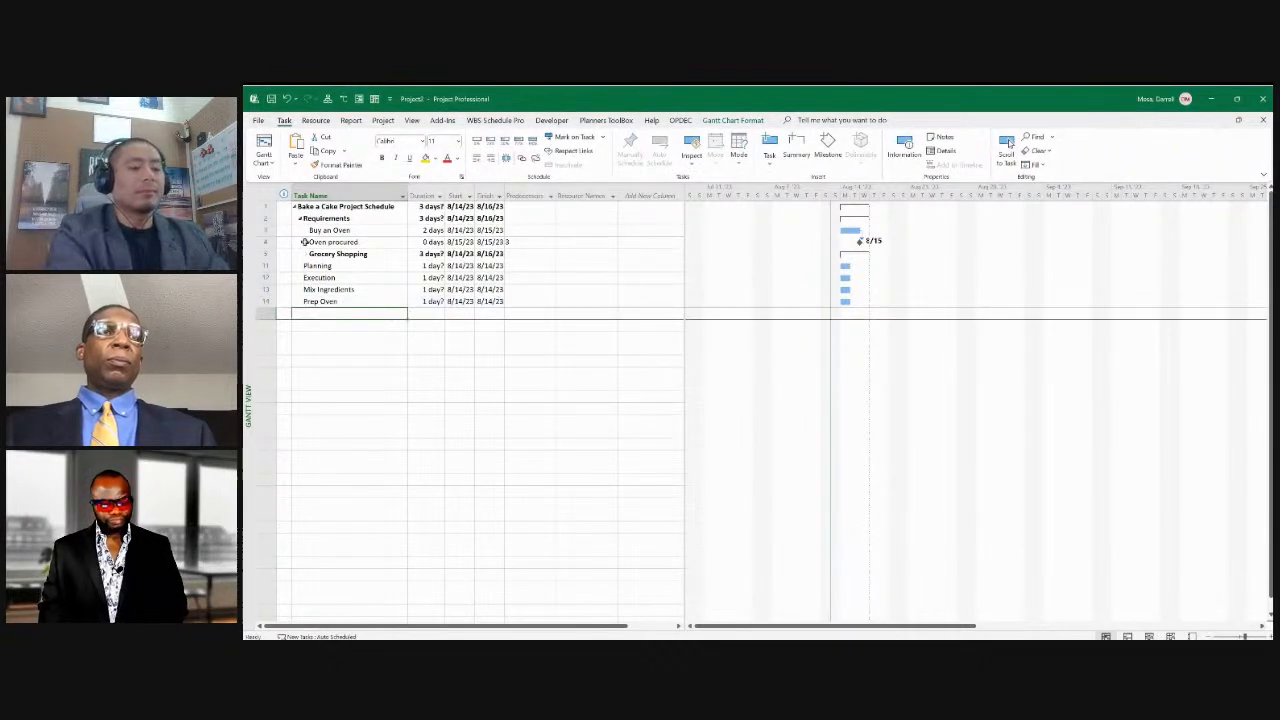
# Add a task named "Put mix in the over" directly below Prep Oven.
pyautogui.write('Mix')
pyautogui.press('BackSpace')
pyautogui.press('BackSpace')
pyautogui.press('BackSpace')
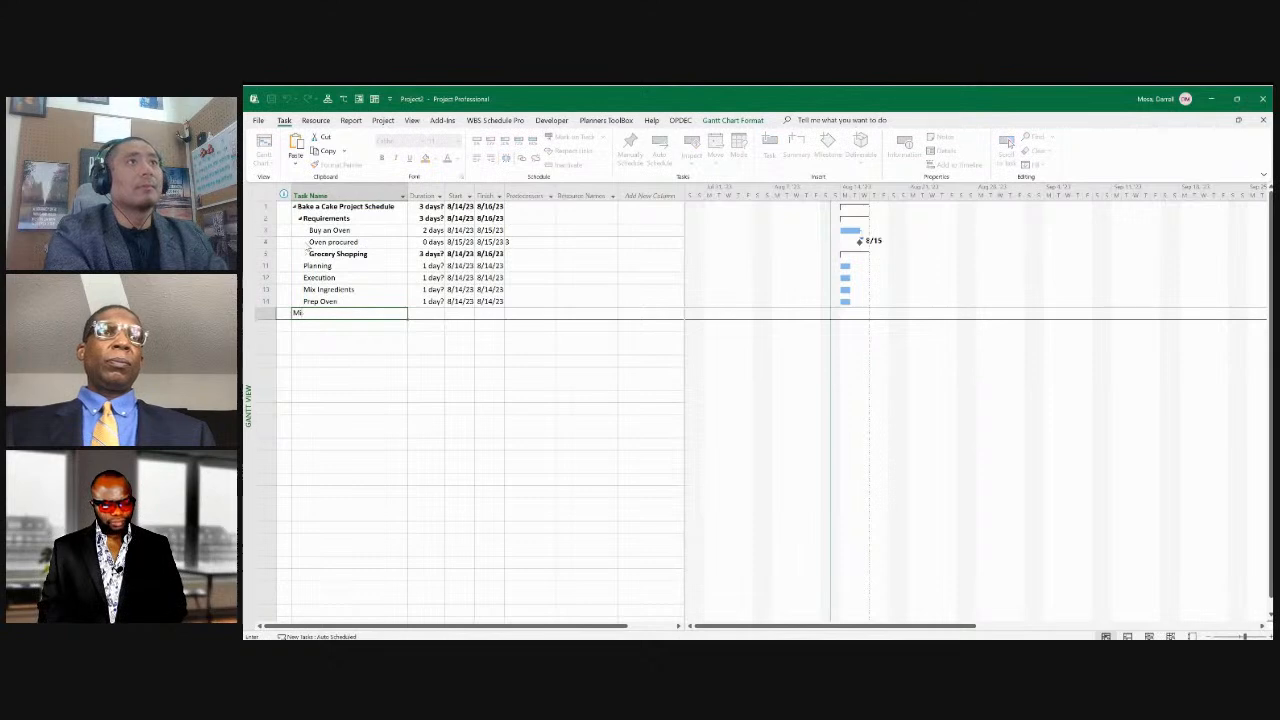
pyautogui.write('Put mi')
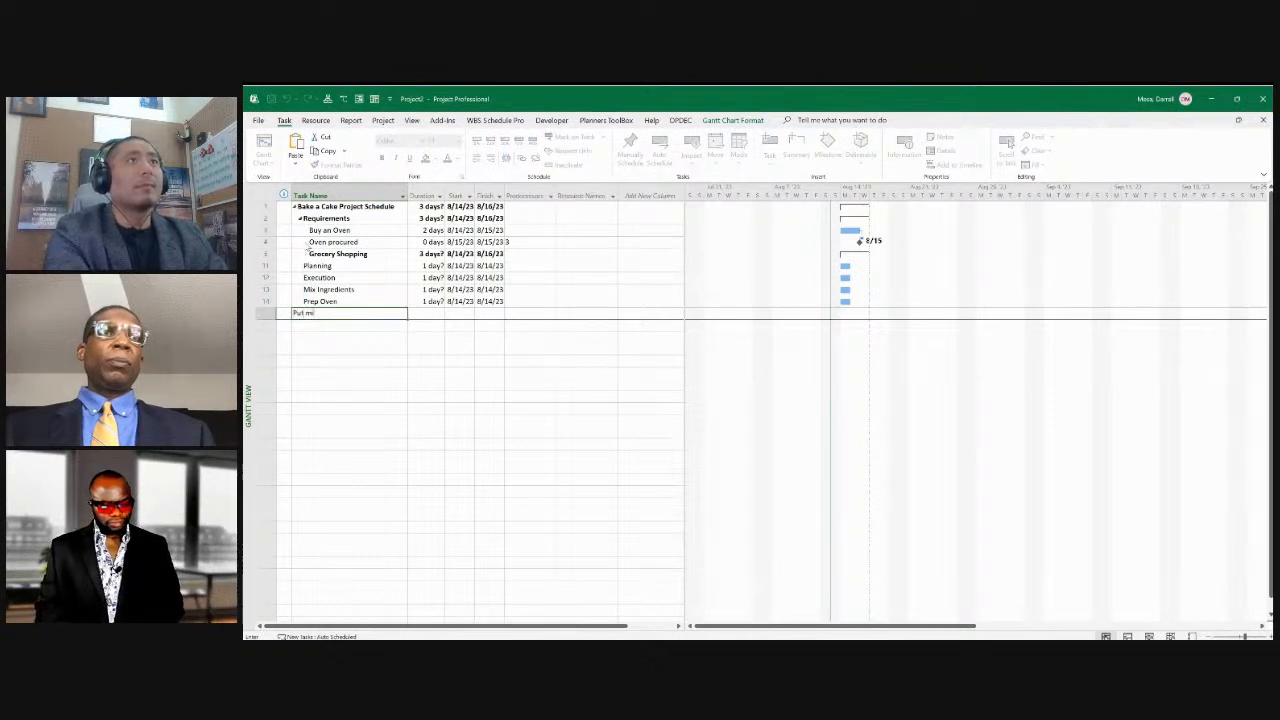
pyautogui.write('x in the oven')
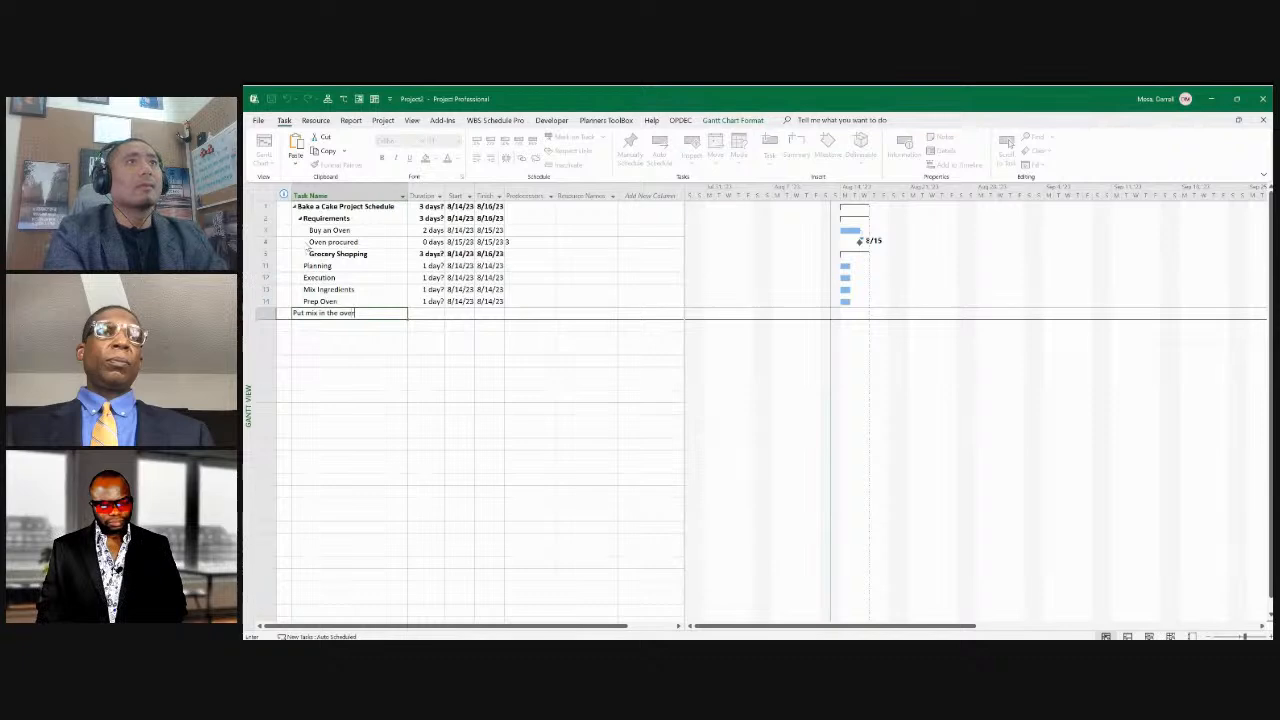
pyautogui.press('Return')
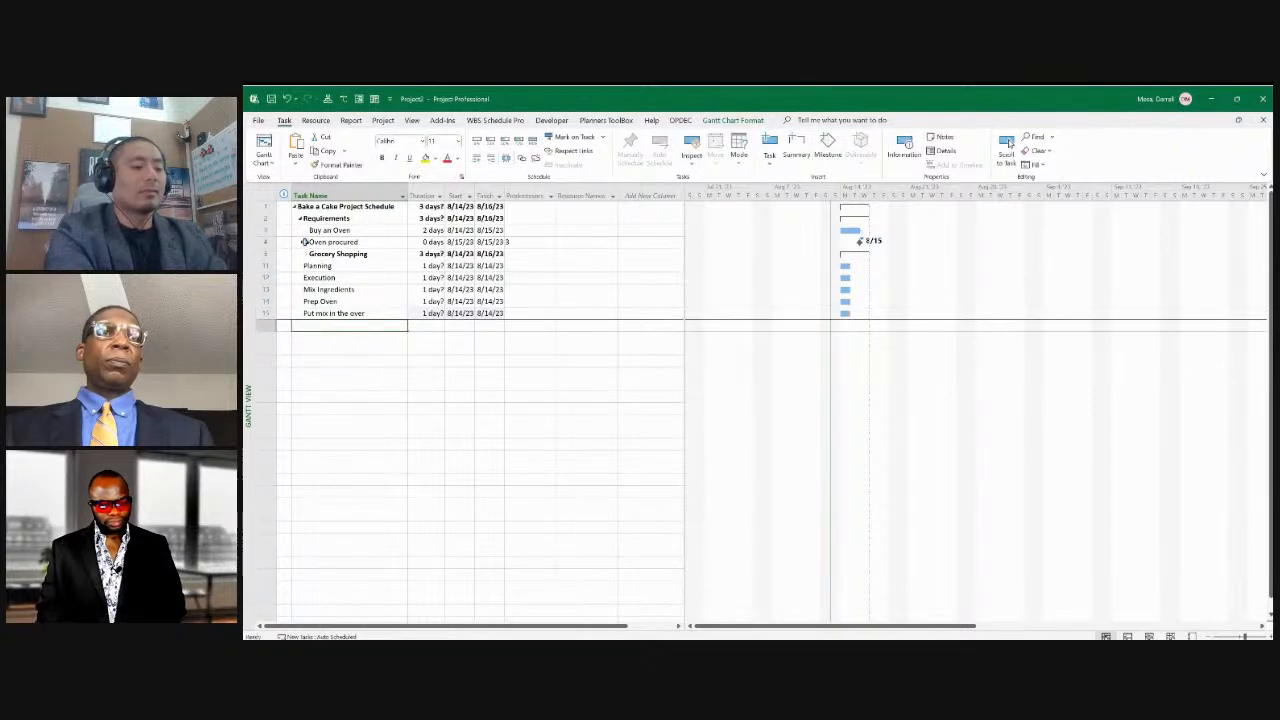
# Add a final task named "Bake Cake" and indent the tasks from Mix Ingredients to Bake Cake as subtasks of Execution.
pyautogui.write('Bake')
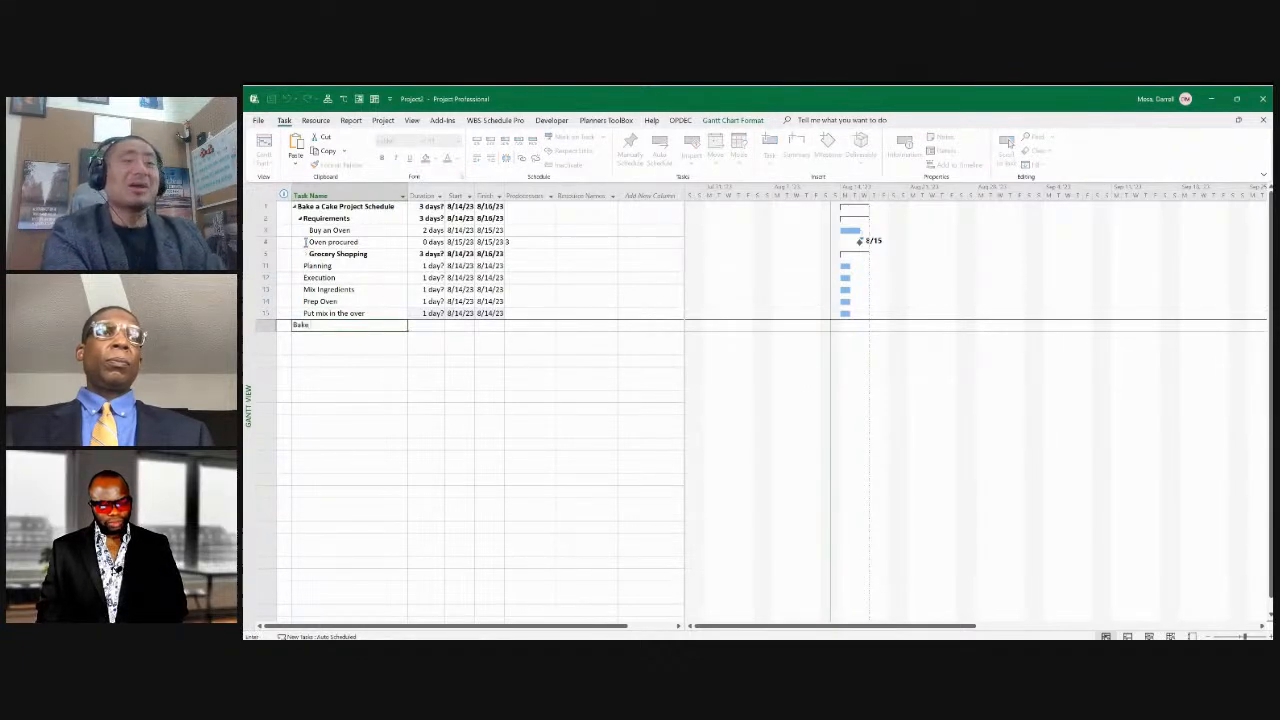
pyautogui.write(' Cake')
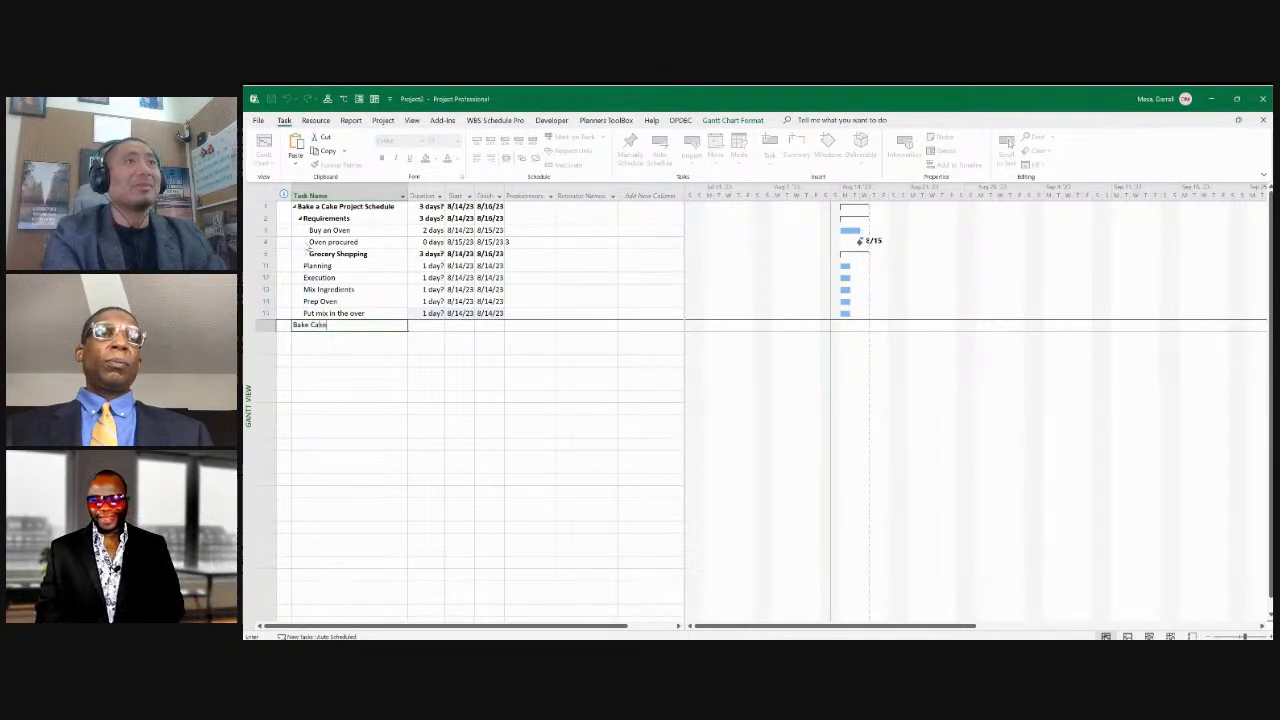
pyautogui.press('Tab')
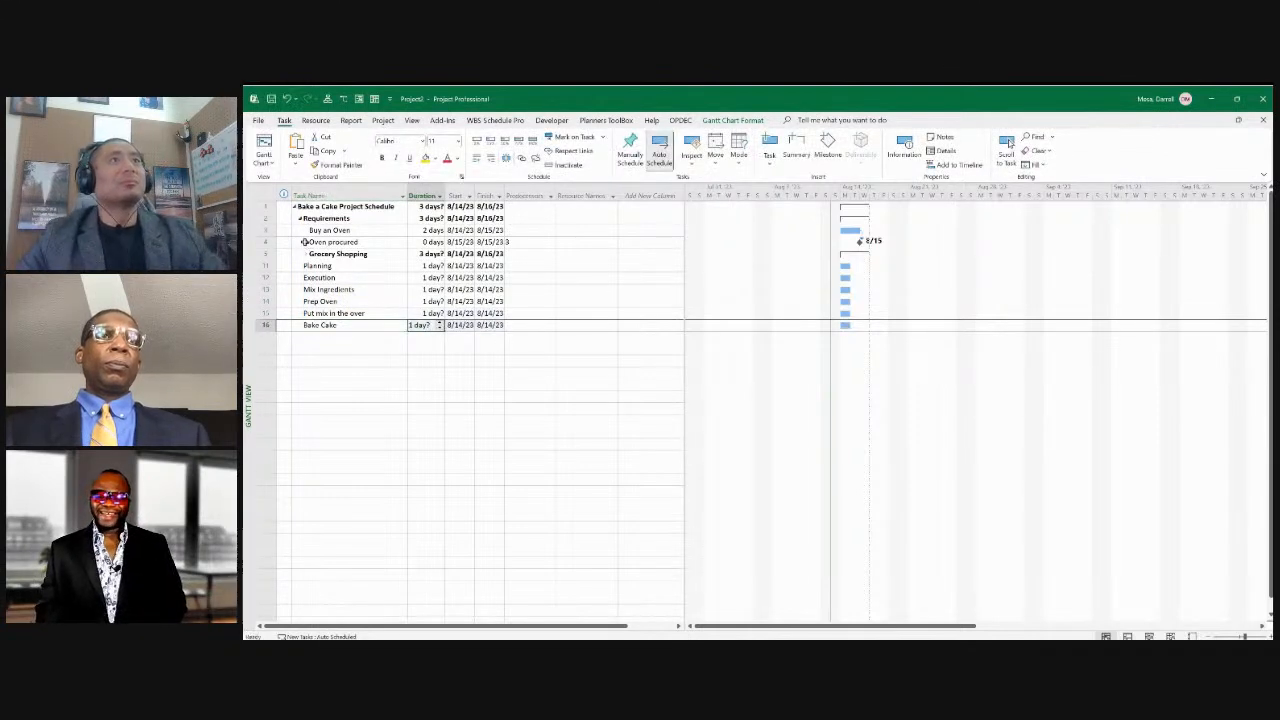
pyautogui.moveTo(266, 289); pyautogui.dragTo(266, 325)
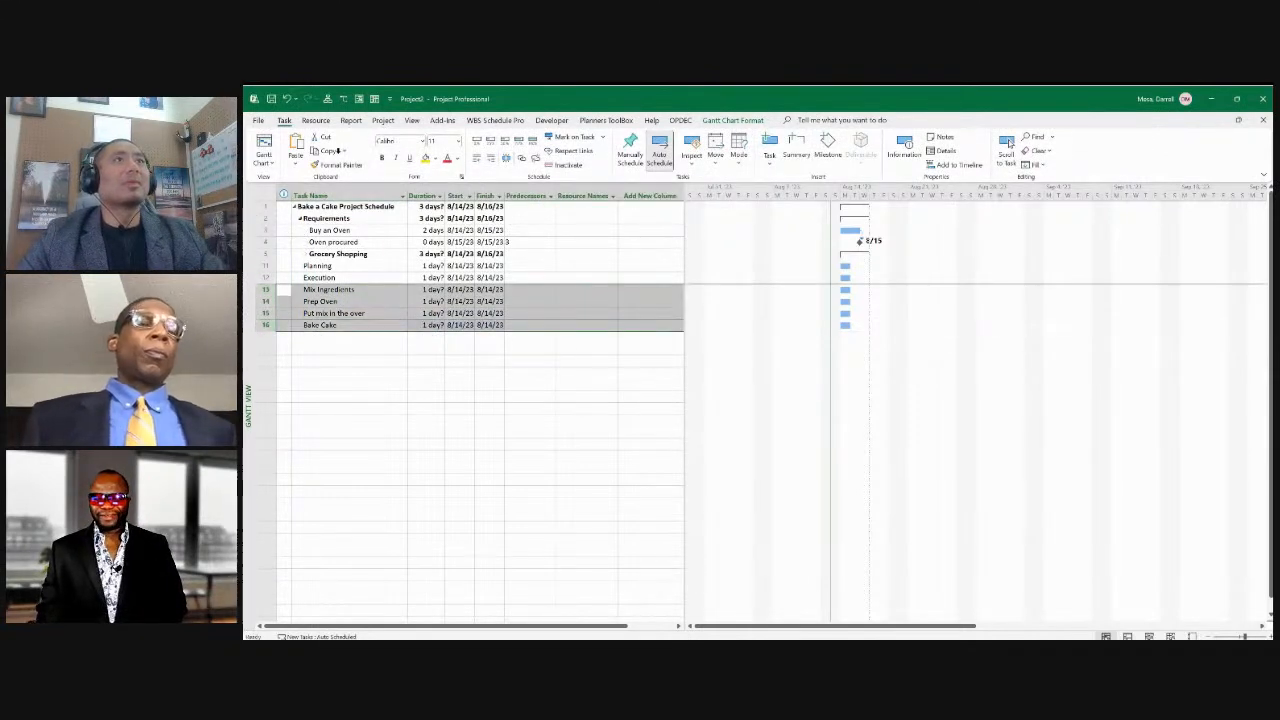
pyautogui.click(491, 158)
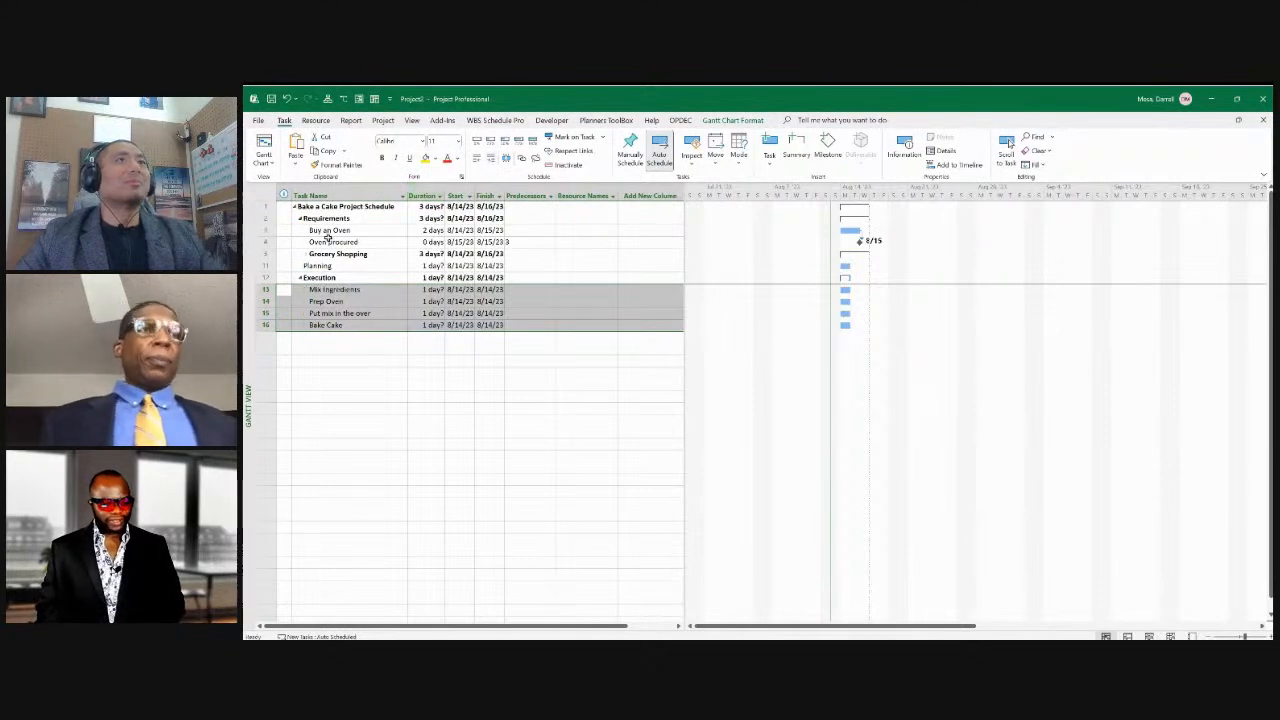
# Correct the name of the task below Prep Oven to "Put mix in the oven".
pyautogui.click(340, 313)
pyautogui.press('F2')
pyautogui.press('BackSpace')
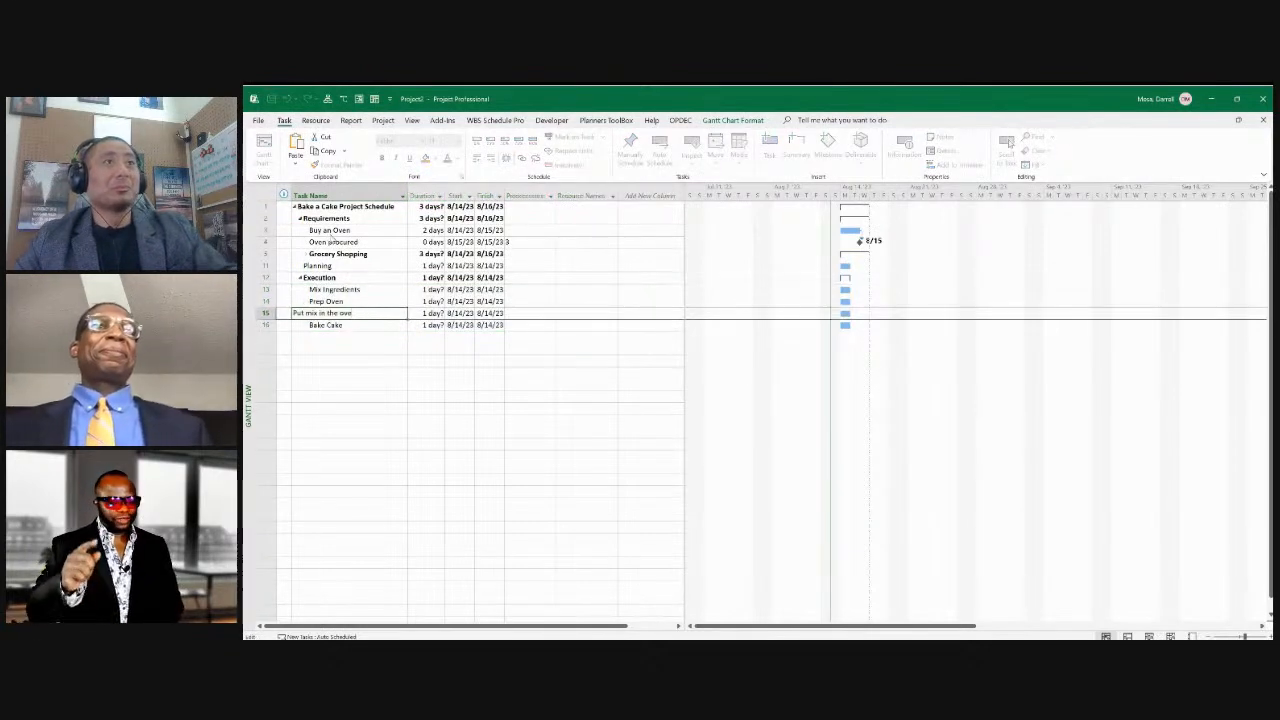
pyautogui.write('n')
pyautogui.press('Return')
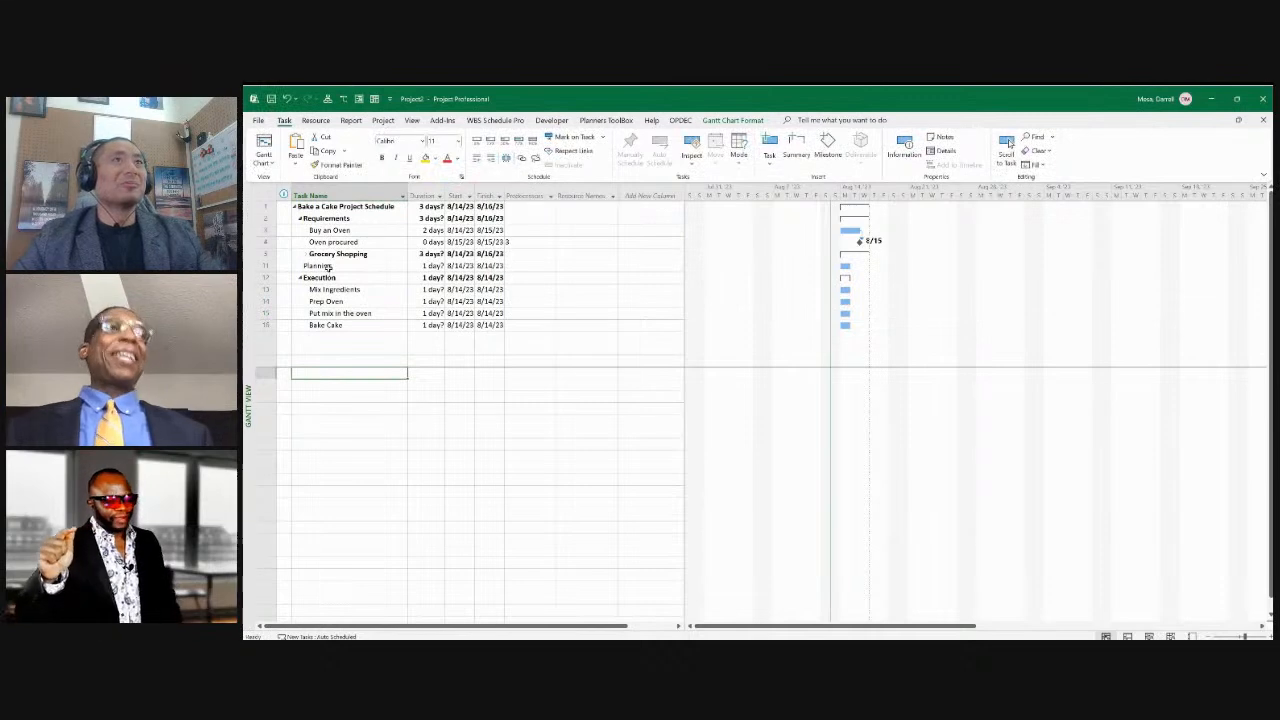
# Add a task named "Check on Cake" directly below Bake Cake.
pyautogui.press('Up')
pyautogui.press('Up')
pyautogui.press('Up')
pyautogui.press('Up')
pyautogui.press('Up')
pyautogui.press('Down')
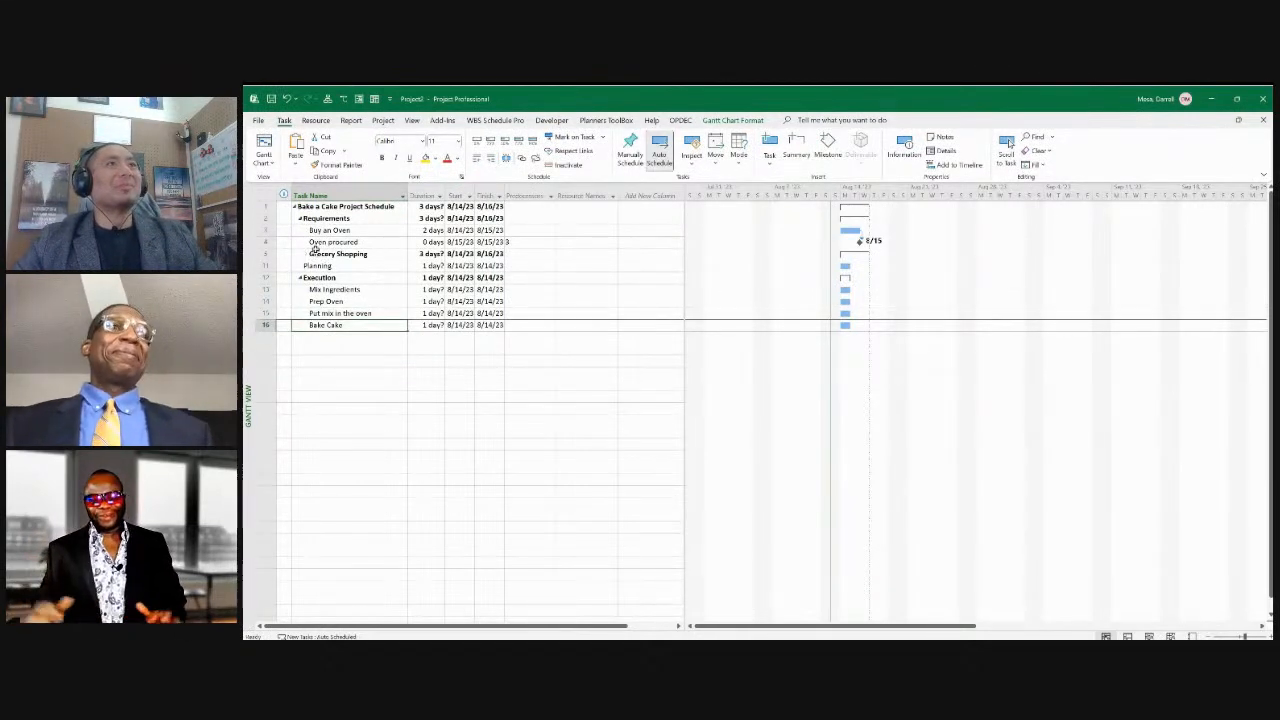
pyautogui.press('Down')
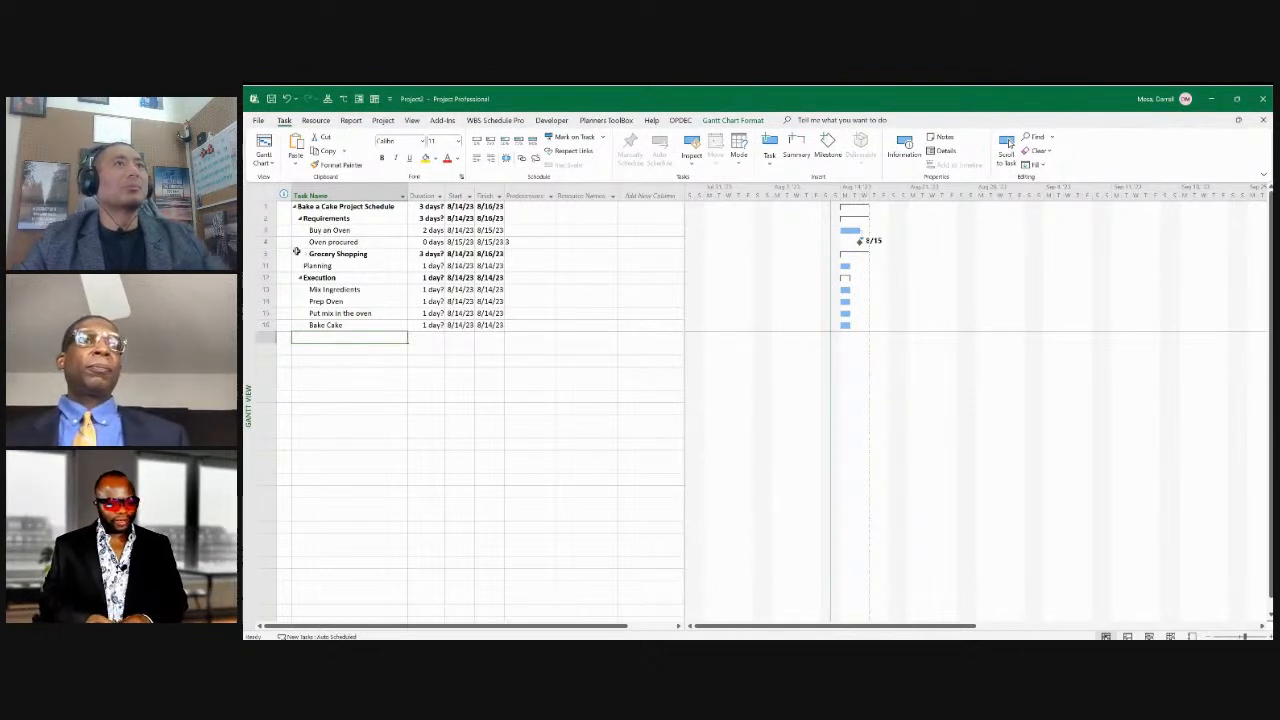
pyautogui.write('Check on Cake')
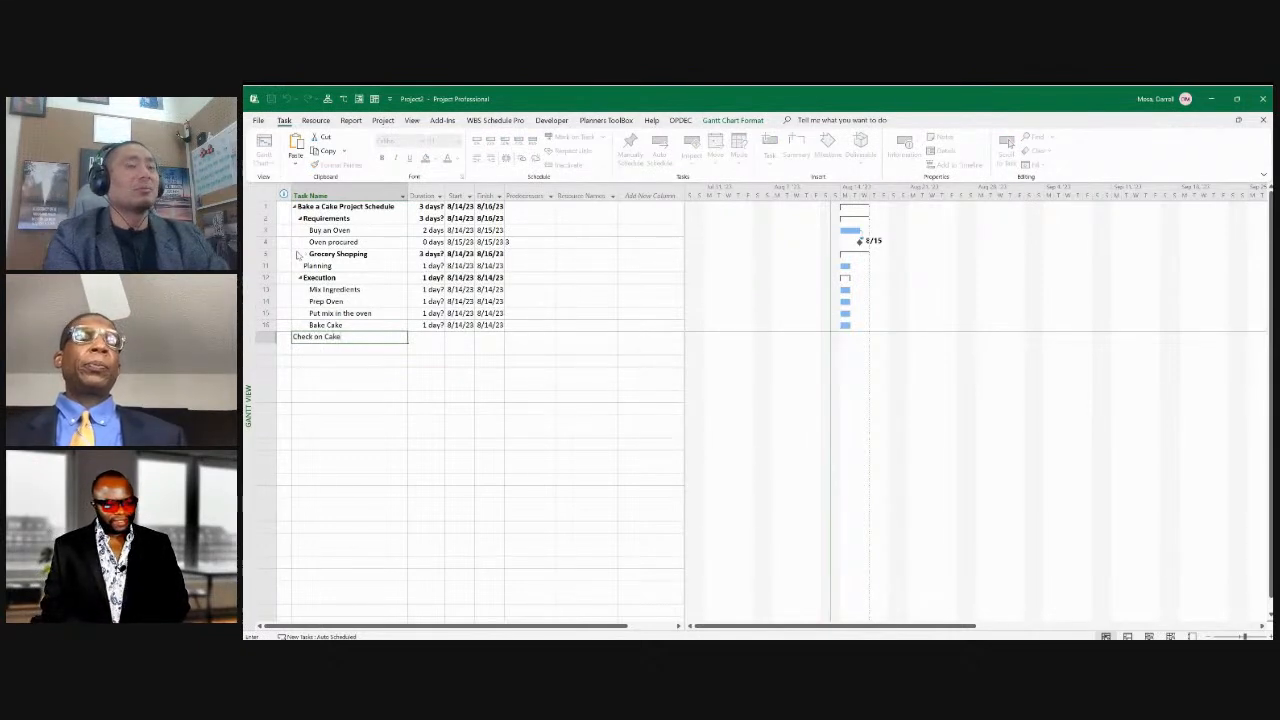
pyautogui.press('Return')
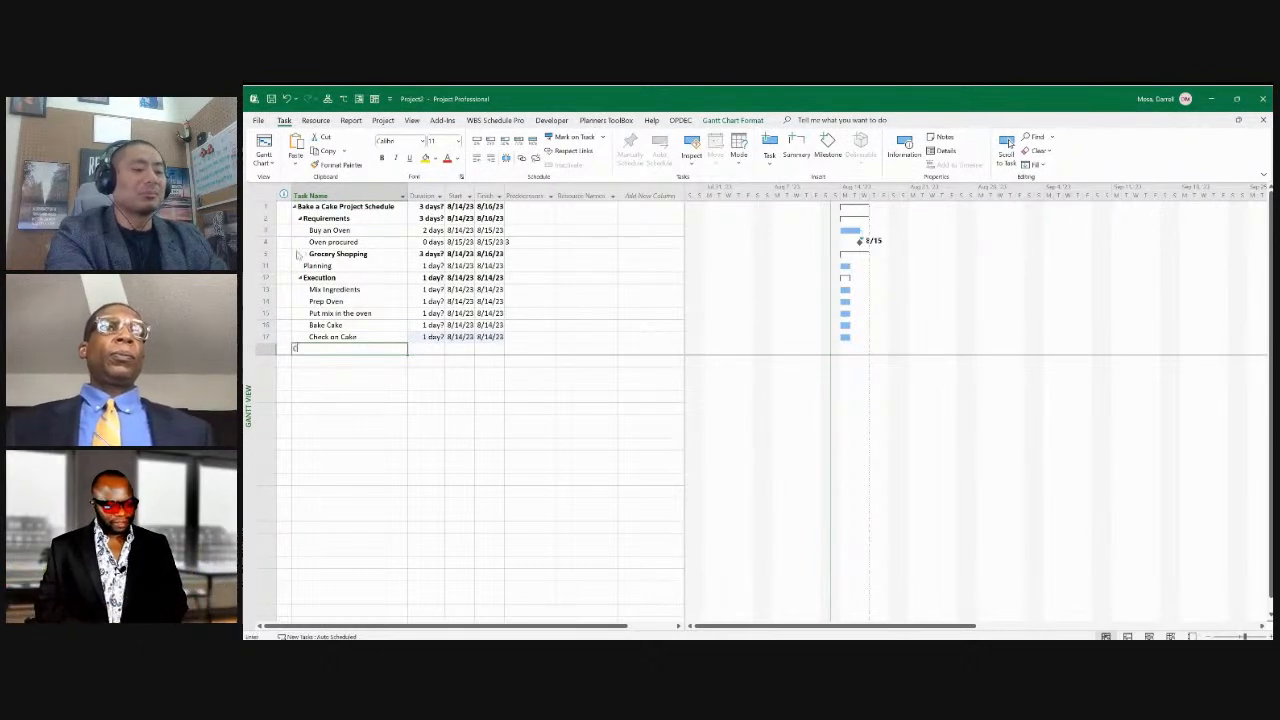
# Add a "Cake Baked" task directly below Check on Cake and make it a milestone with a duration of 0 days.
pyautogui.write('Cake Baked')
pyautogui.press('Return')
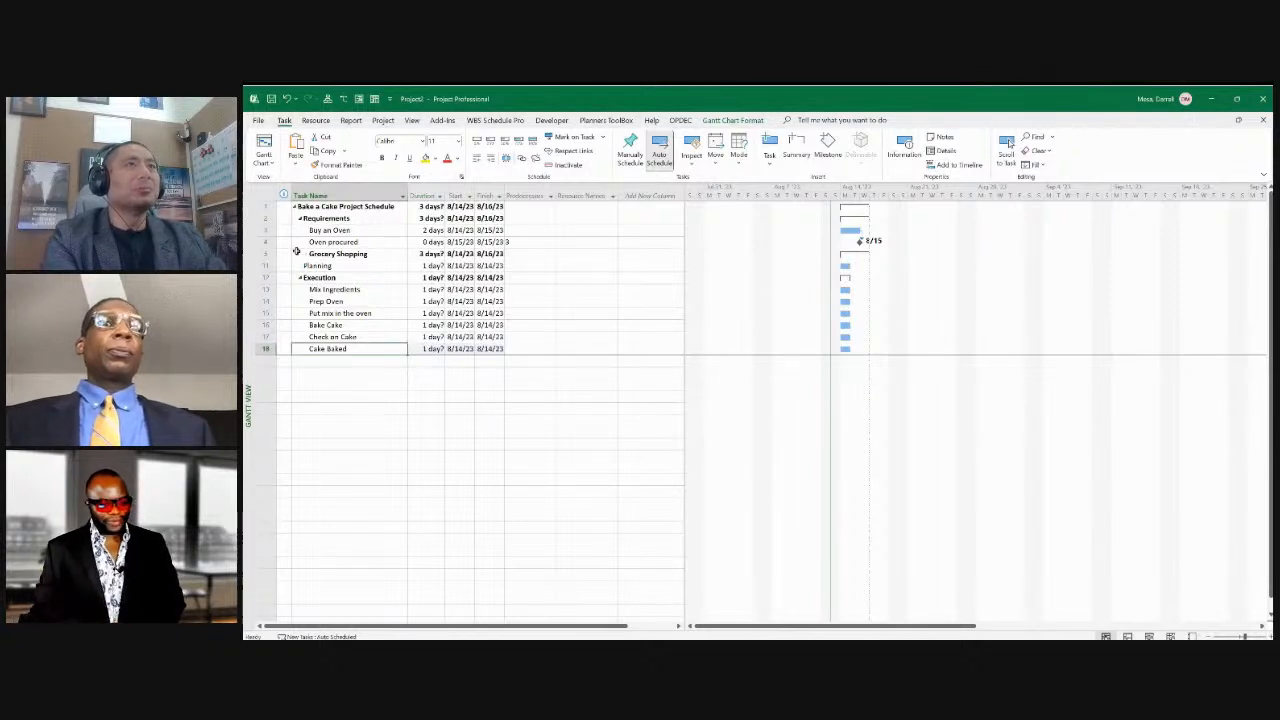
pyautogui.press('Tab')
pyautogui.write('0')
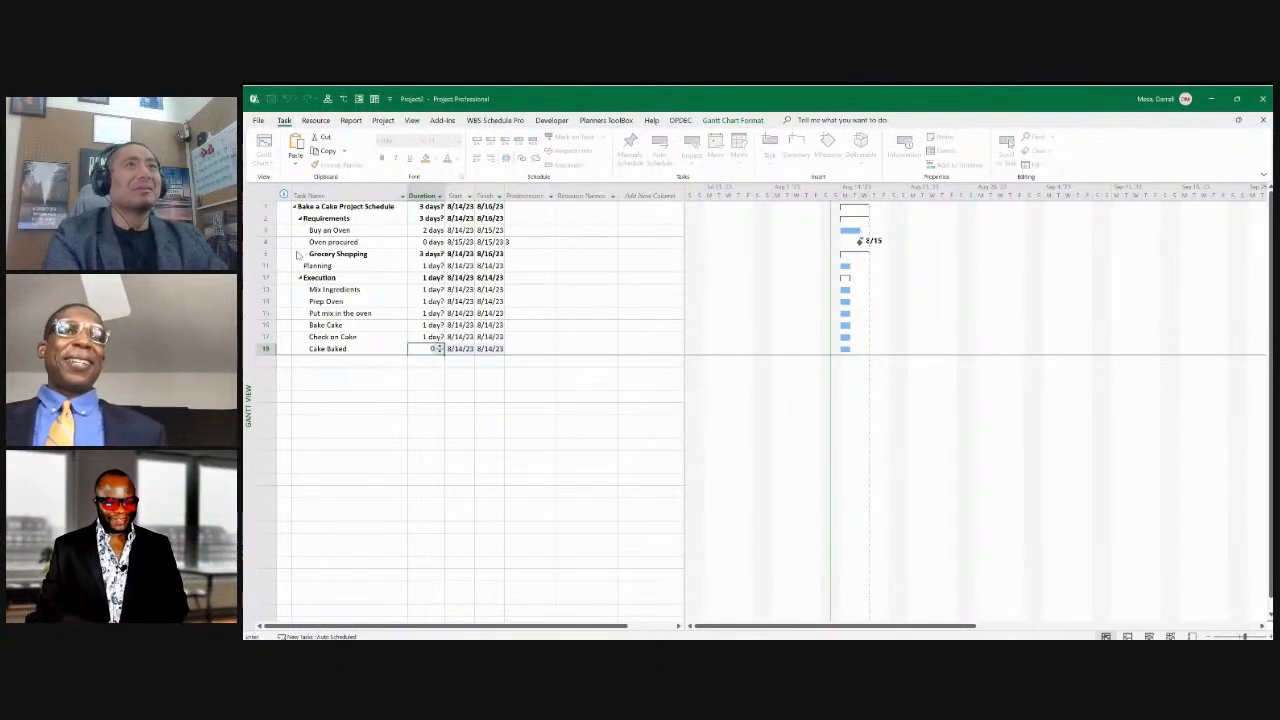
pyautogui.press('Tab')
pyautogui.hotkey('shift', 'Tab')
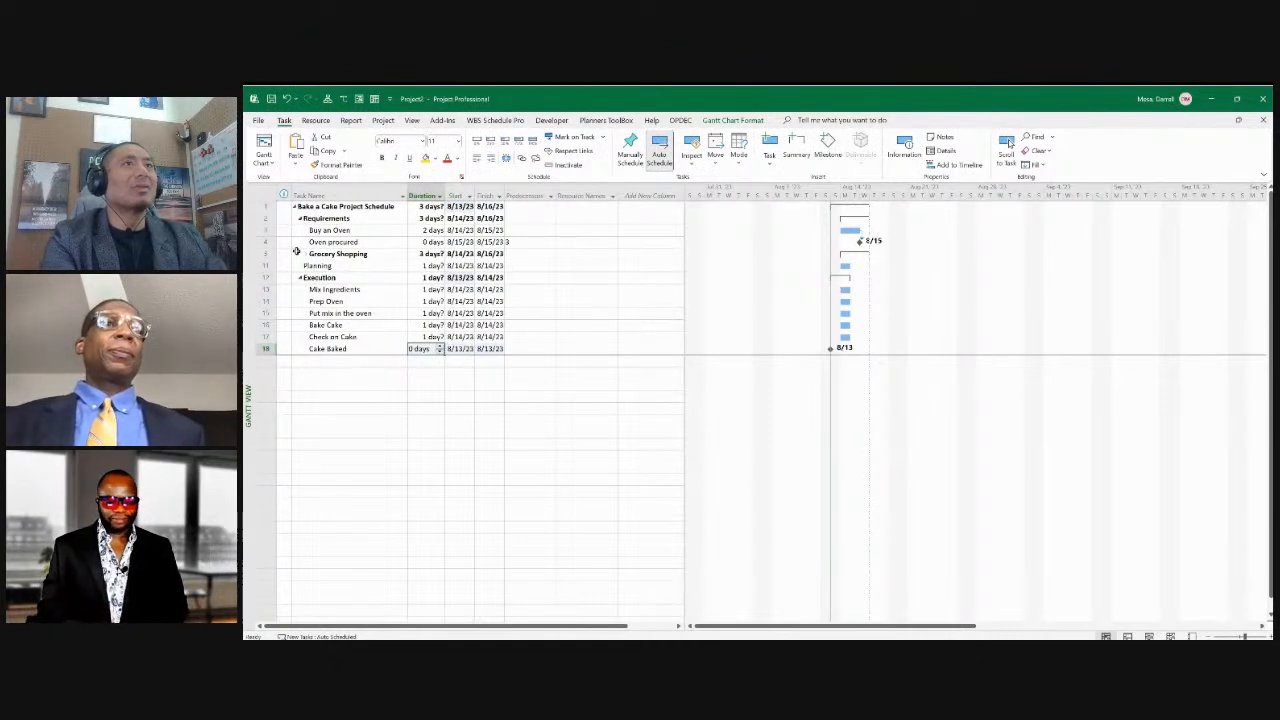
pyautogui.press('Return')
pyautogui.press('Left')
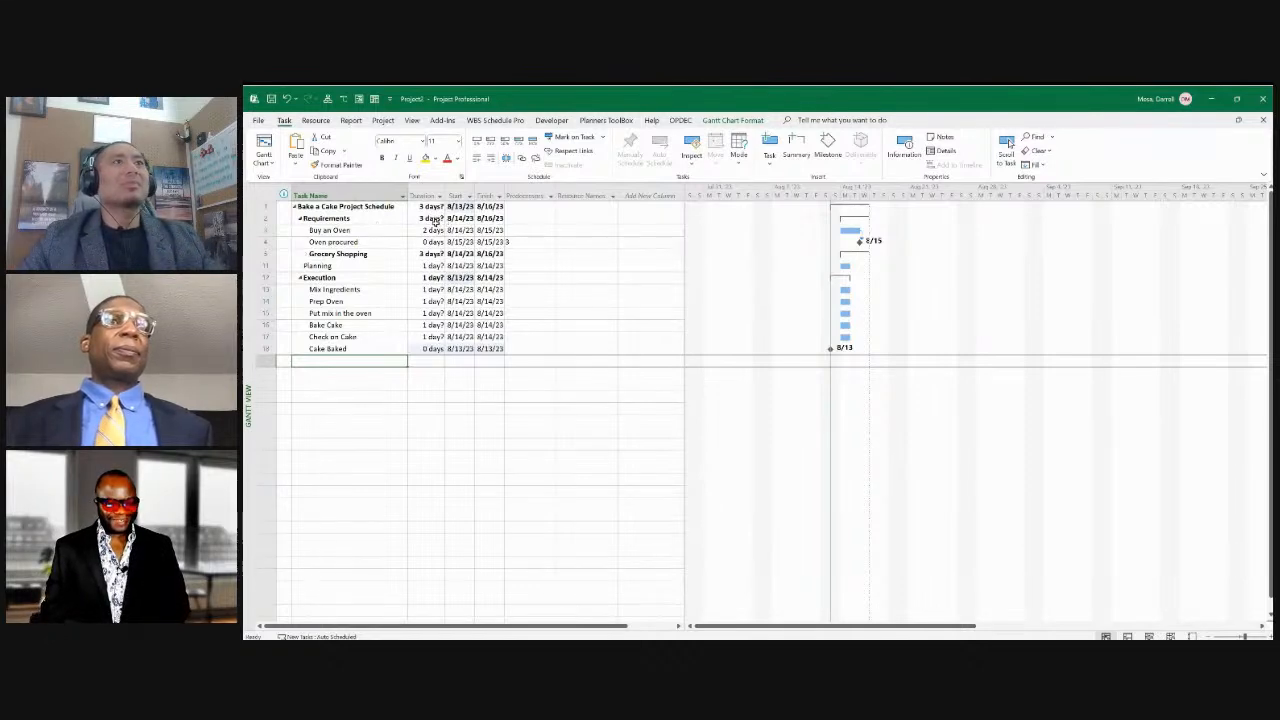
# Link the Execution subtasks from Mix Ingredients to Cake Baked in sequence.
pyautogui.moveTo(528, 290)
pyautogui.mouseDown()
pyautogui.moveTo(577, 361)
pyautogui.moveTo(550, 349)
pyautogui.moveTo(595, 349)
pyautogui.mouseUp()
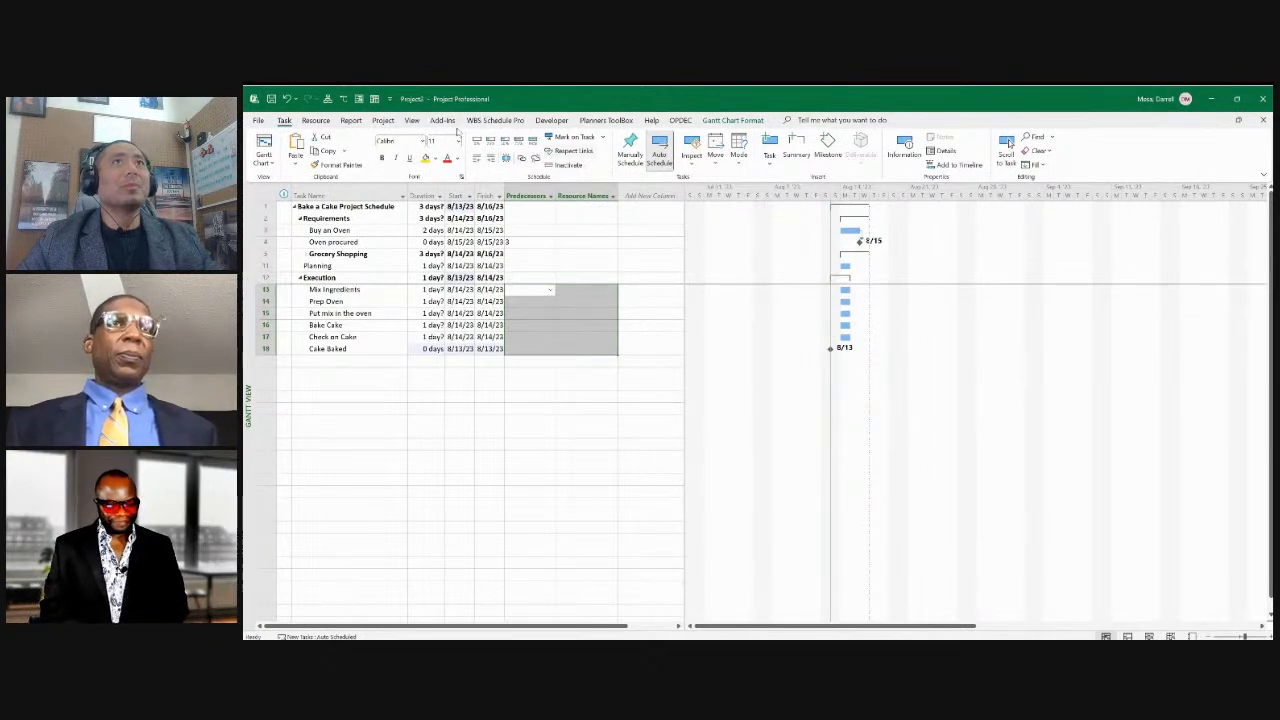
pyautogui.click(521, 158)
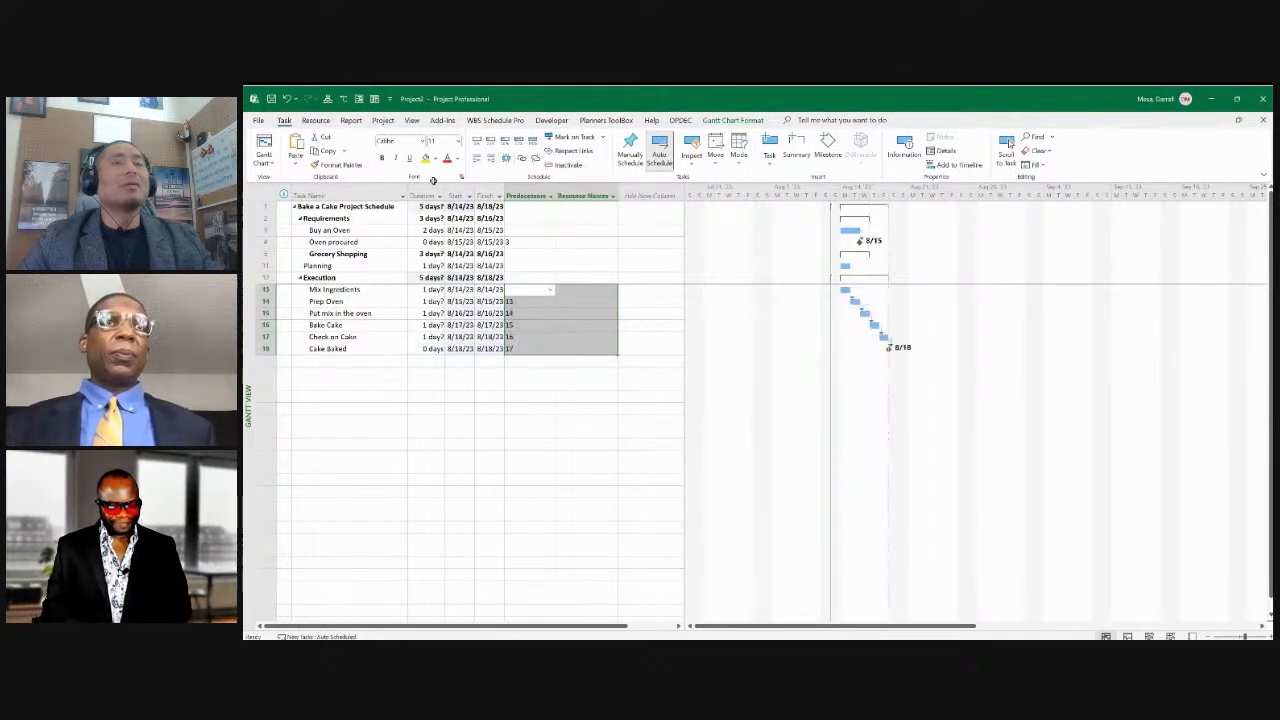
pyautogui.click(529, 373)
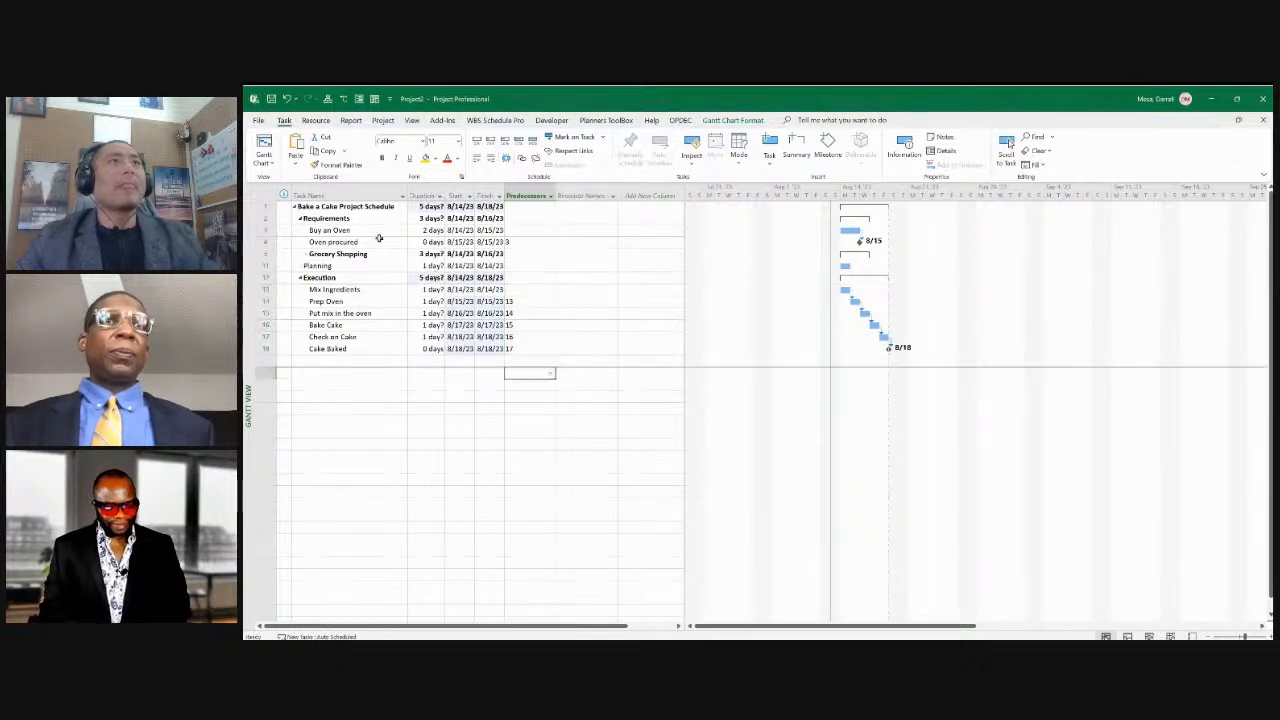
# Set the durations of Mix Ingredients, Prep Oven, Put mix in the oven, Bake Cake and Check on Cake to 2 days each.
pyautogui.click(418, 289)
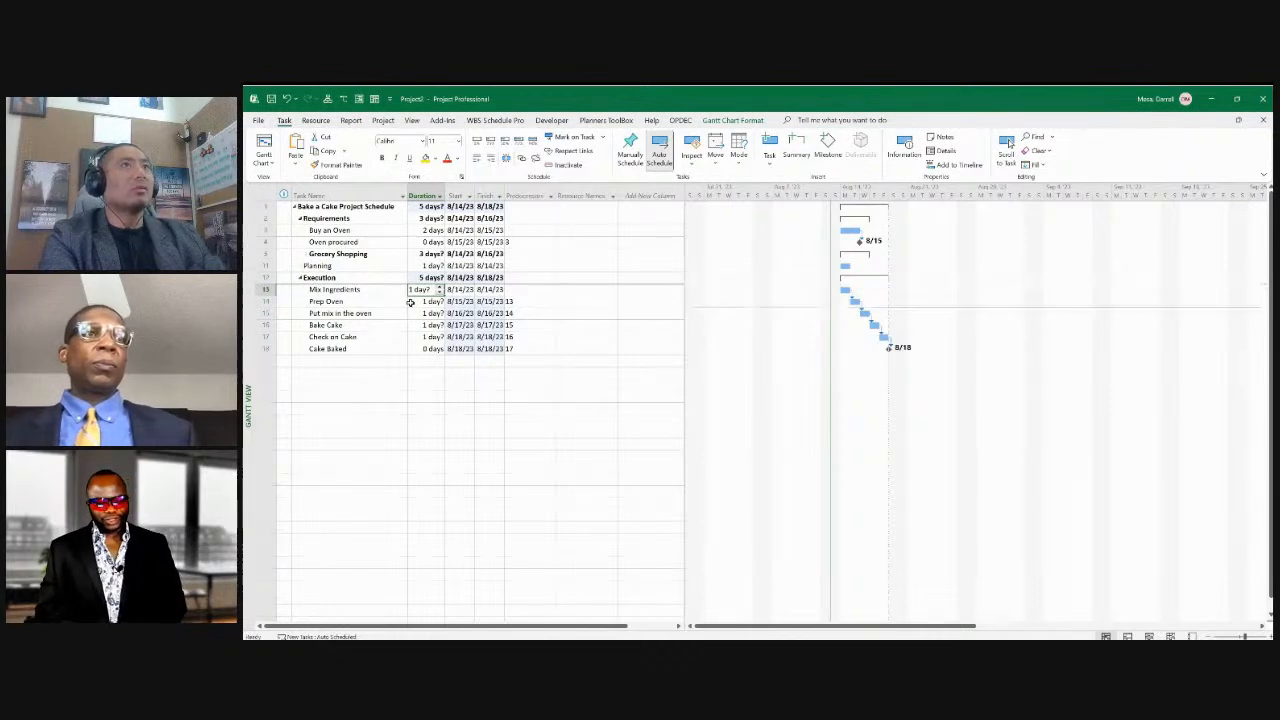
pyautogui.click(410, 302)
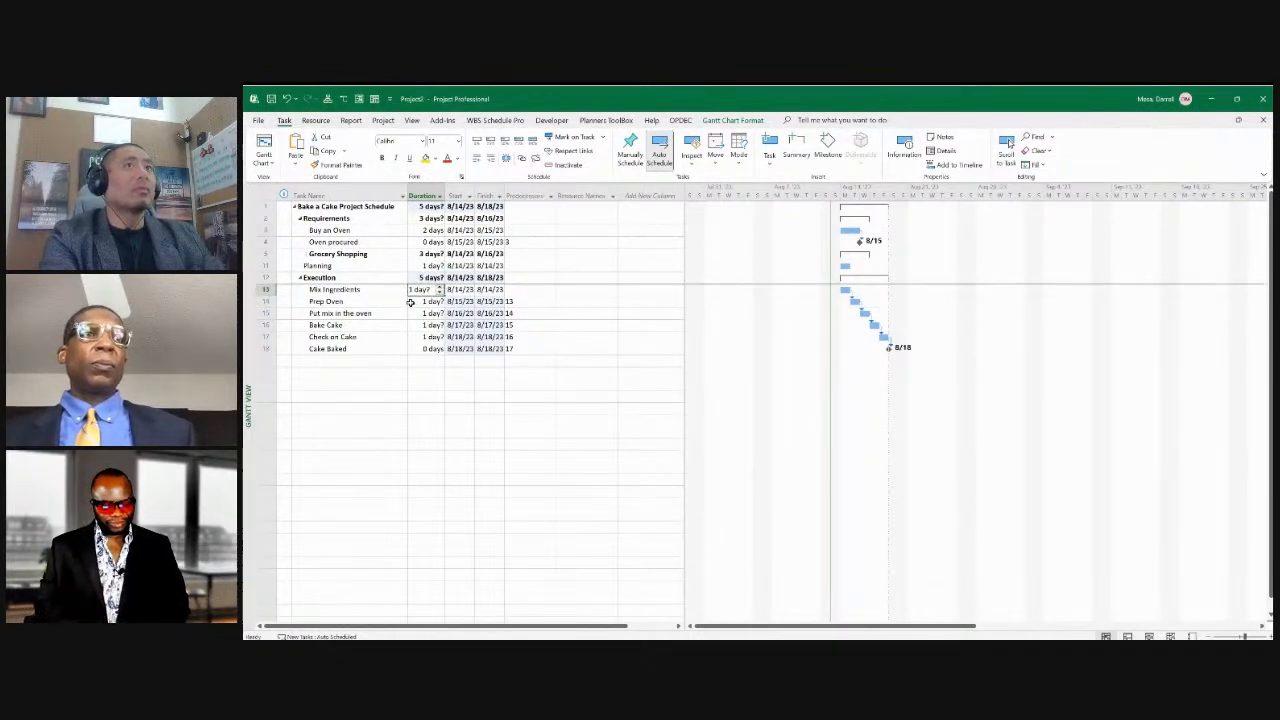
pyautogui.press('Up')
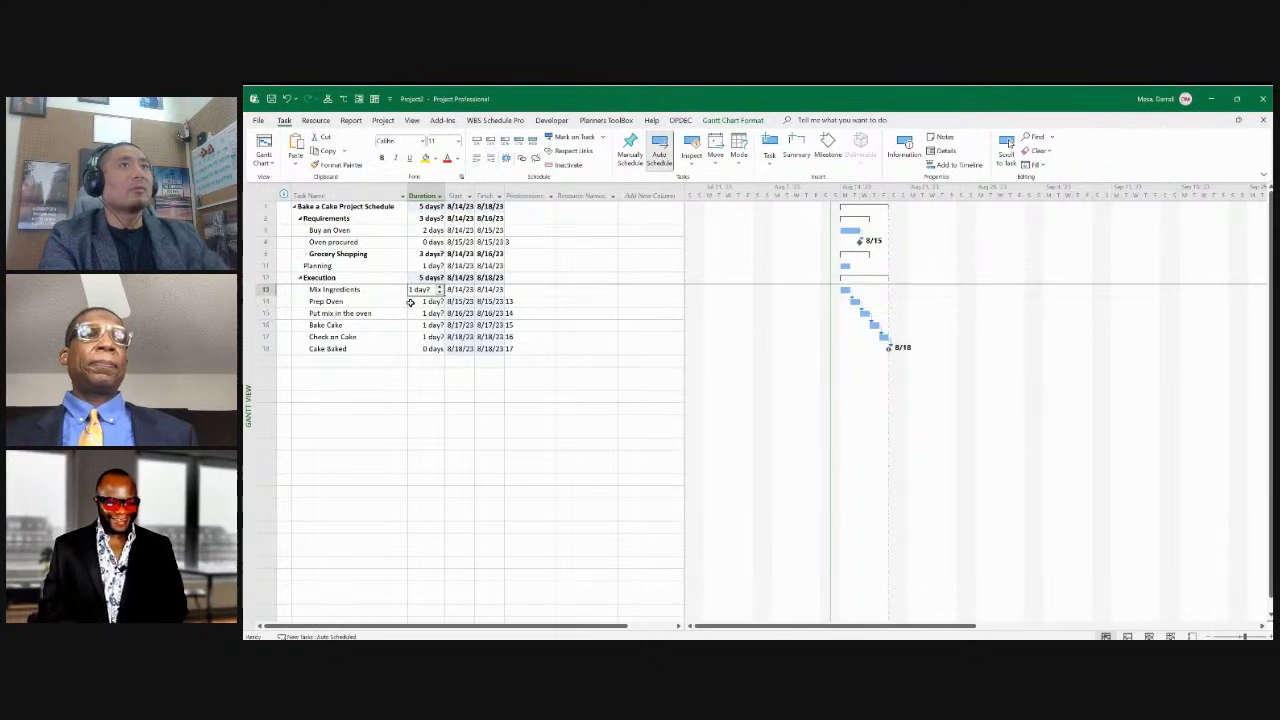
pyautogui.write('2')
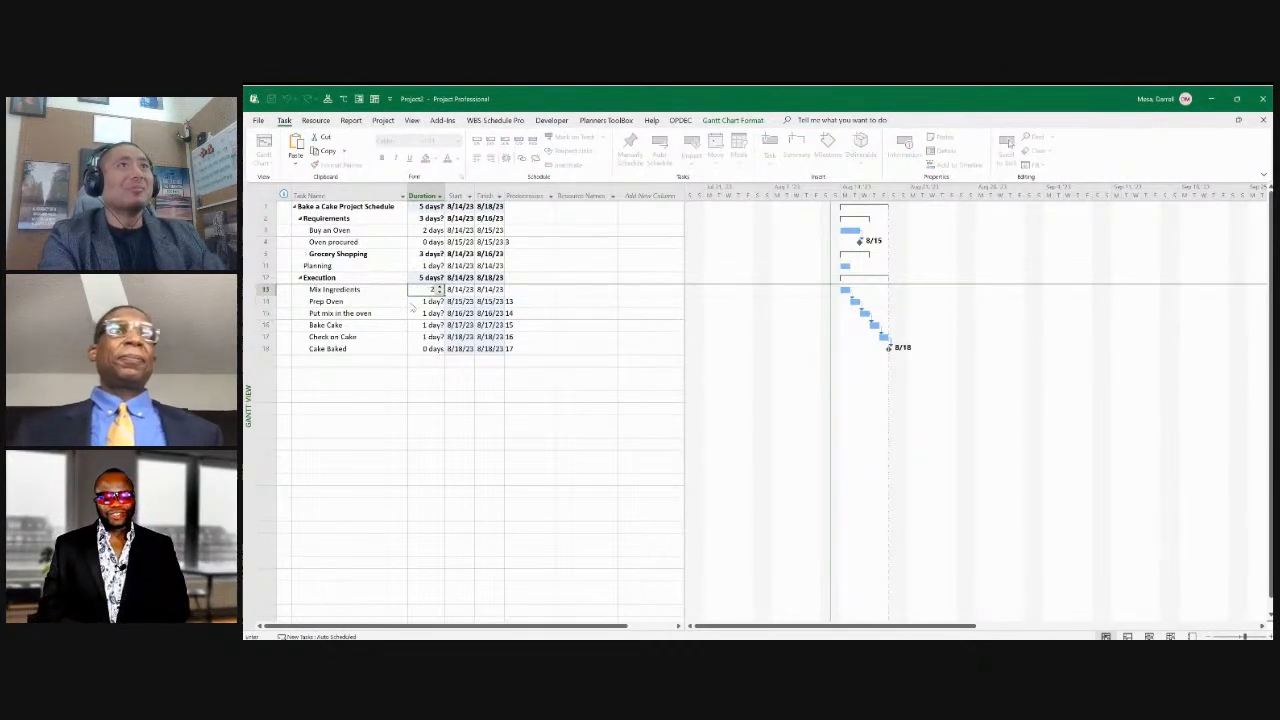
pyautogui.press('Return')
pyautogui.write('2')
pyautogui.press('Return')
pyautogui.write('2')
pyautogui.press('Return')
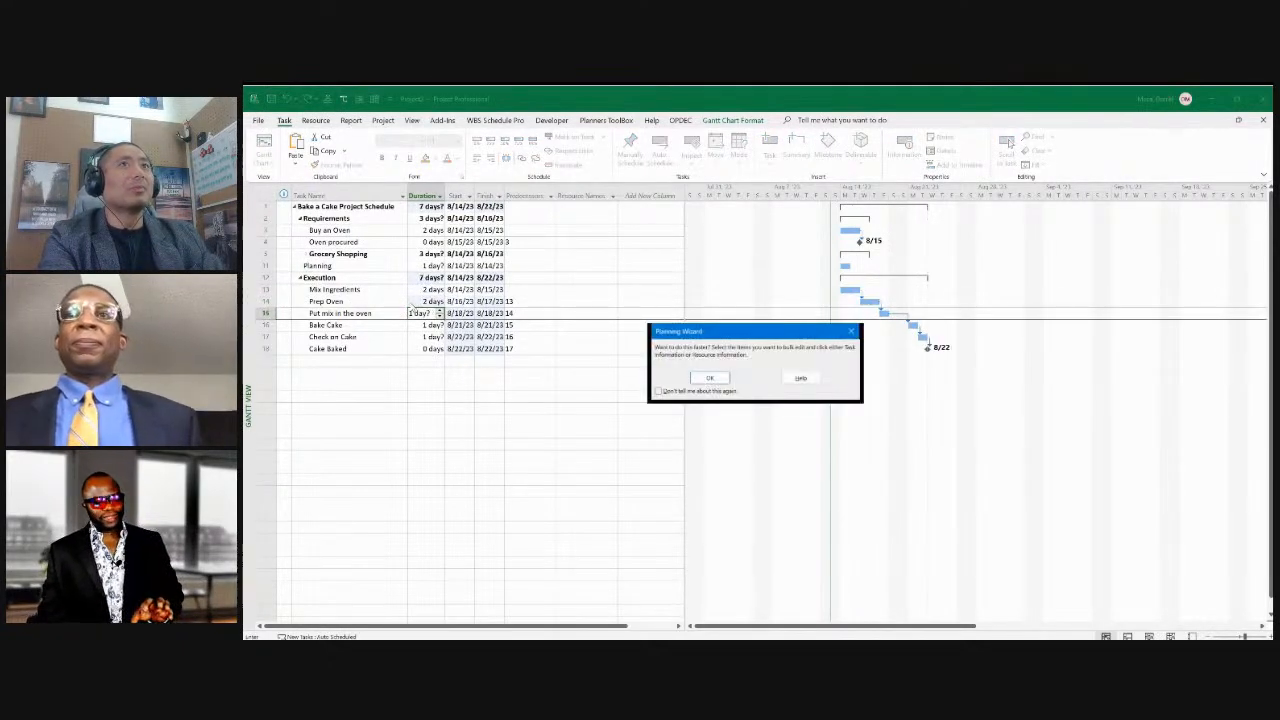
pyautogui.press('Return')
pyautogui.write('2')
pyautogui.press('Return')
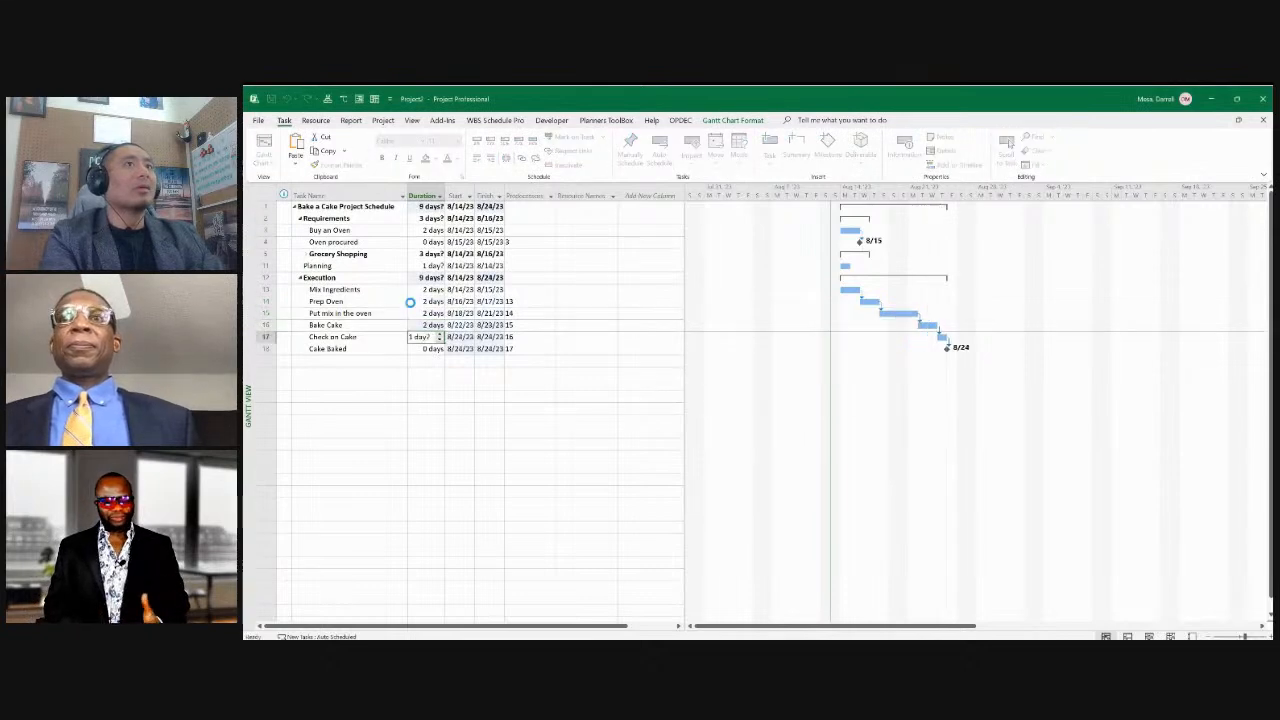
pyautogui.write('2')
pyautogui.press('Return')
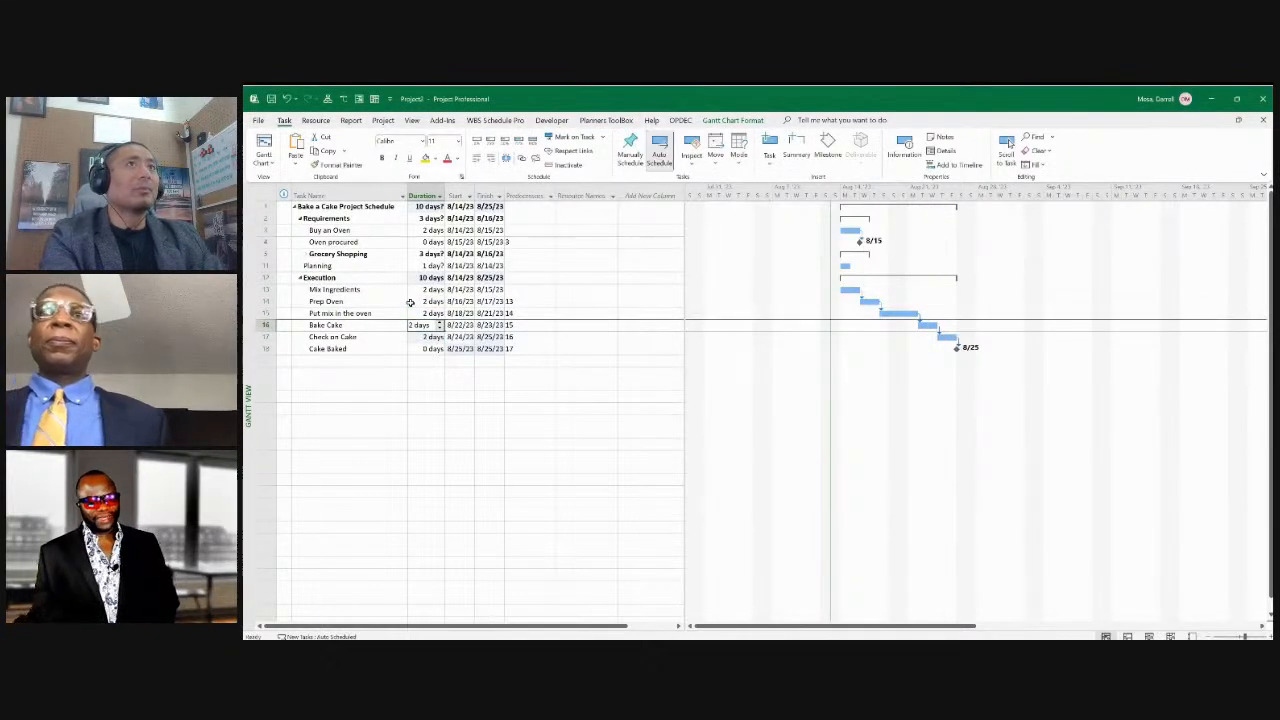
pyautogui.press('Return')
pyautogui.press('Up')
pyautogui.press('Up')
pyautogui.press('Up')
pyautogui.press('Up')
pyautogui.press('Up')
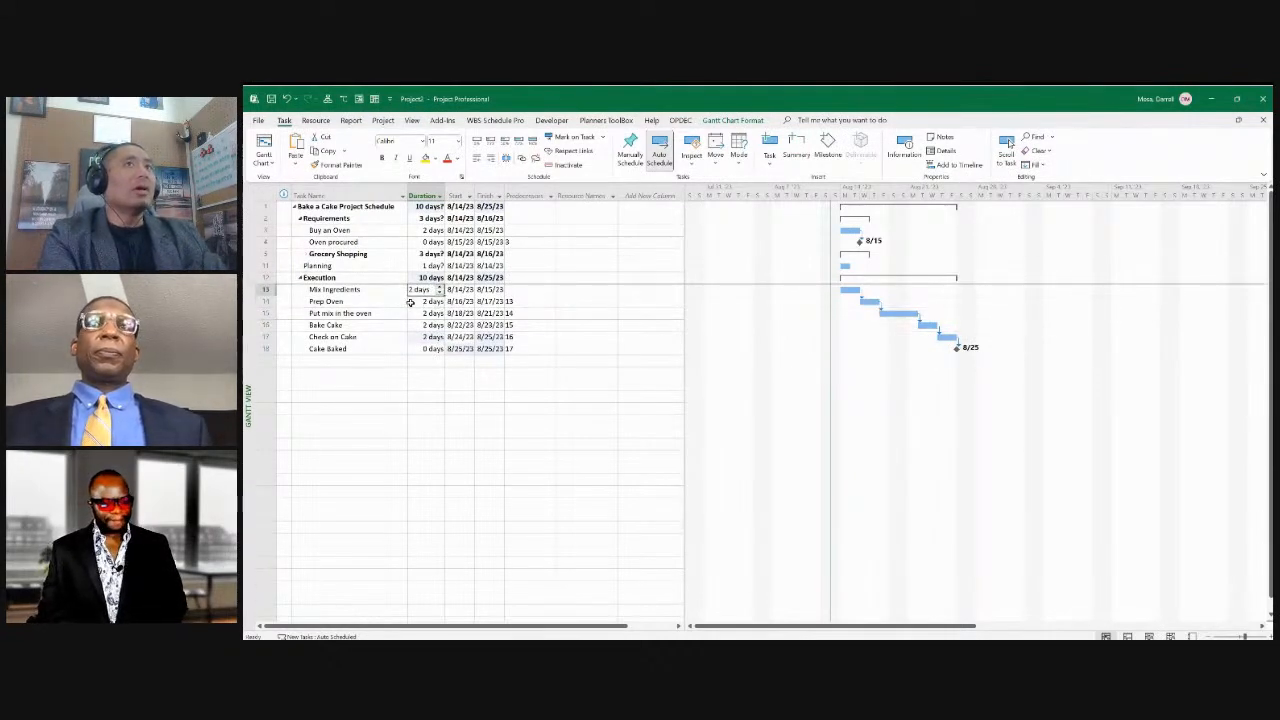
pyautogui.press('Right')
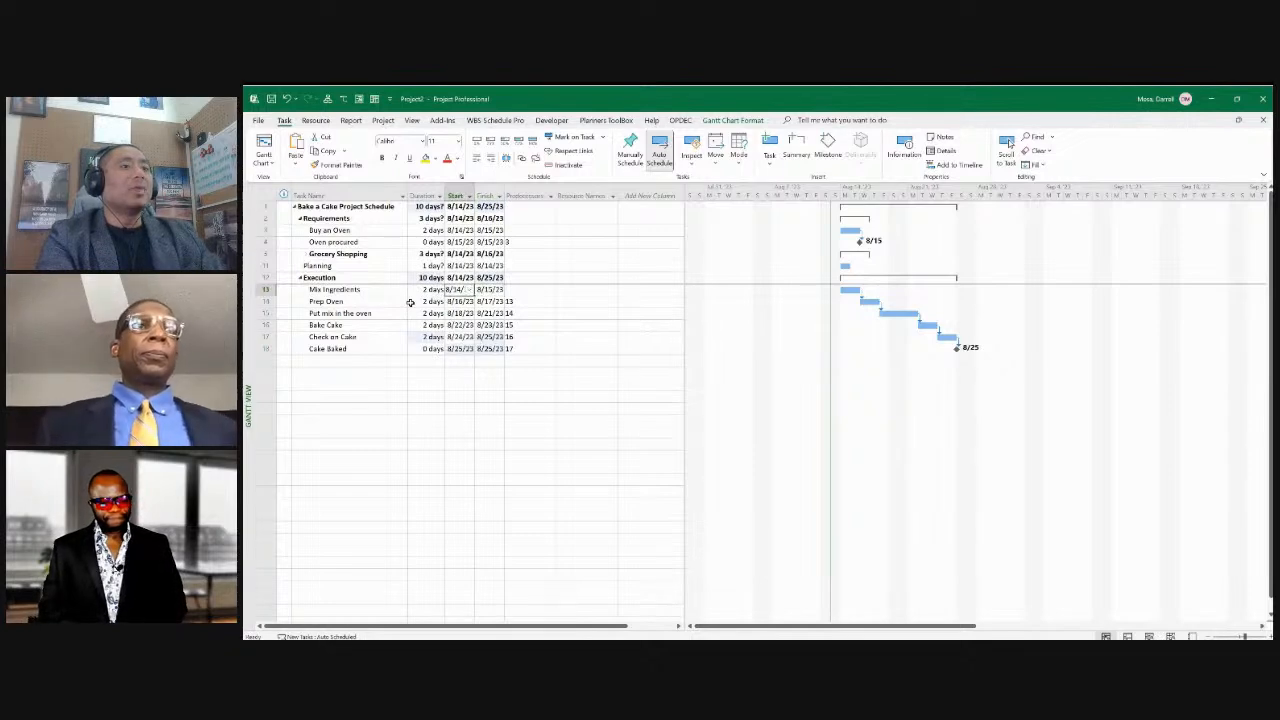
pyautogui.press('Left')
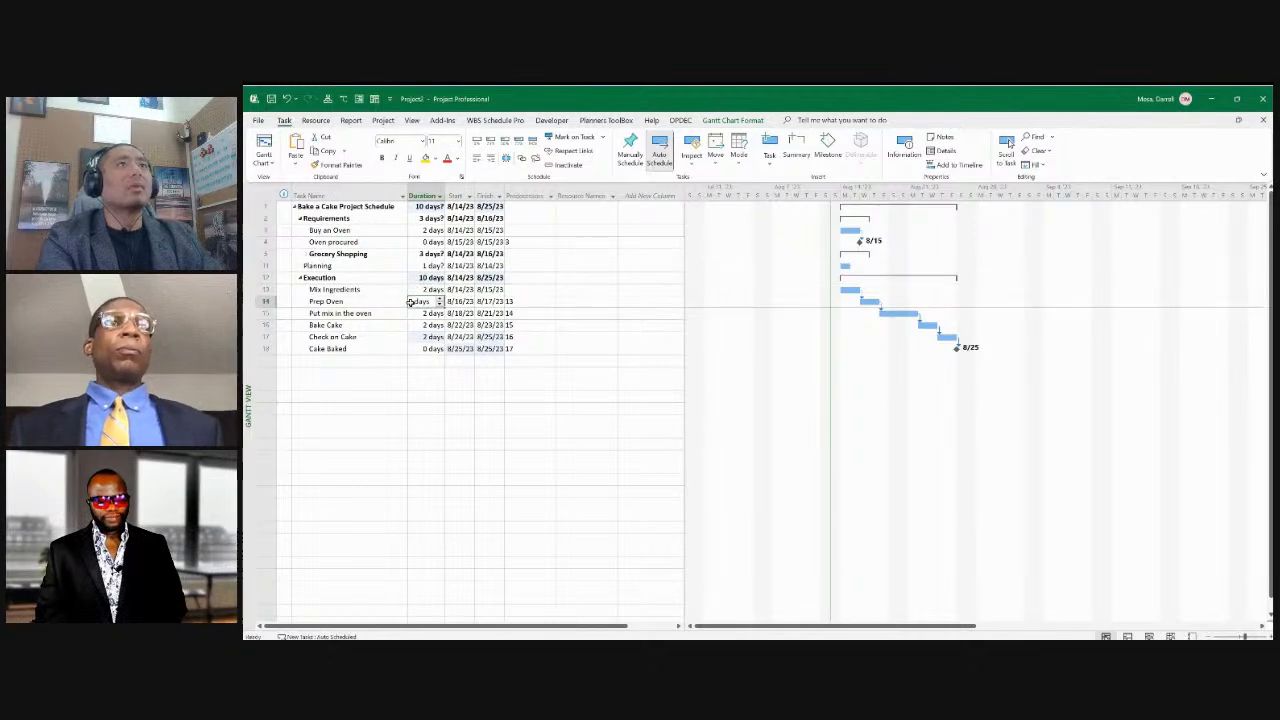
pyautogui.click(410, 302)
pyautogui.press('Down')
pyautogui.press('Down')
pyautogui.press('Down')
pyautogui.press('Down')
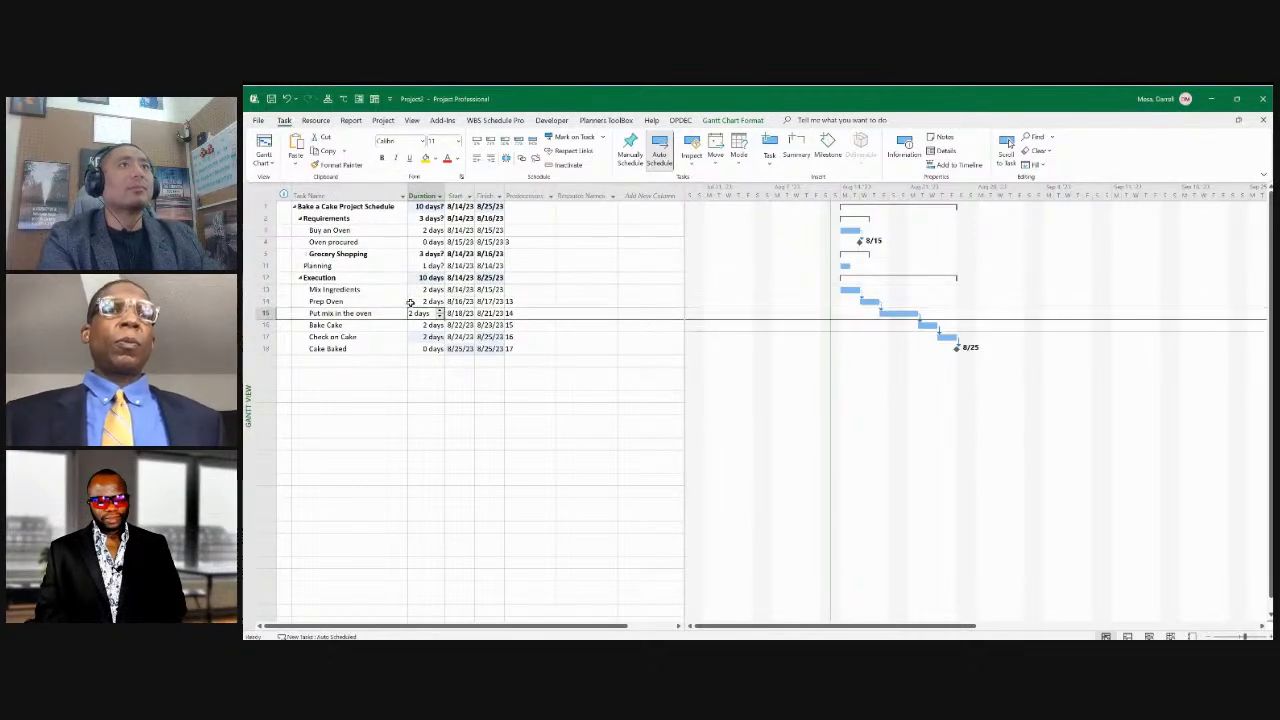
pyautogui.press('Left')
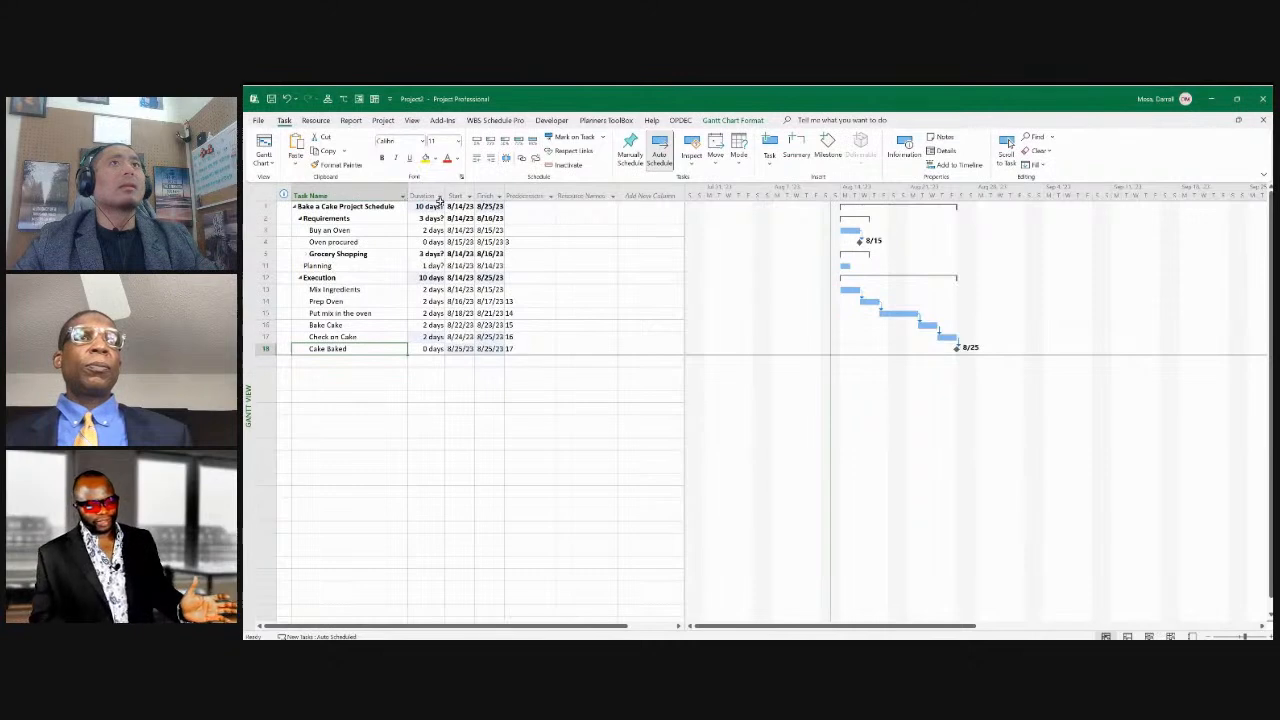
# Set the duration of the Planning task to 5 days.
pyautogui.click(530, 266)
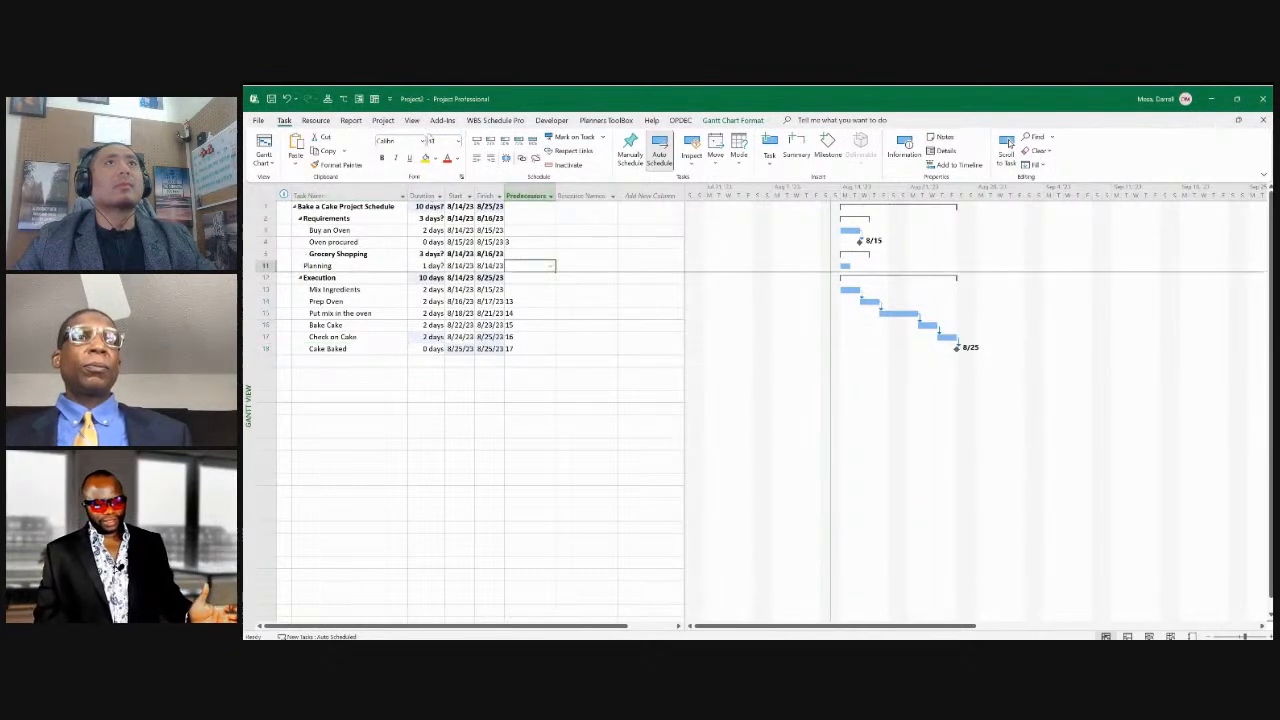
pyautogui.click(343, 99)
pyautogui.click(709, 378)
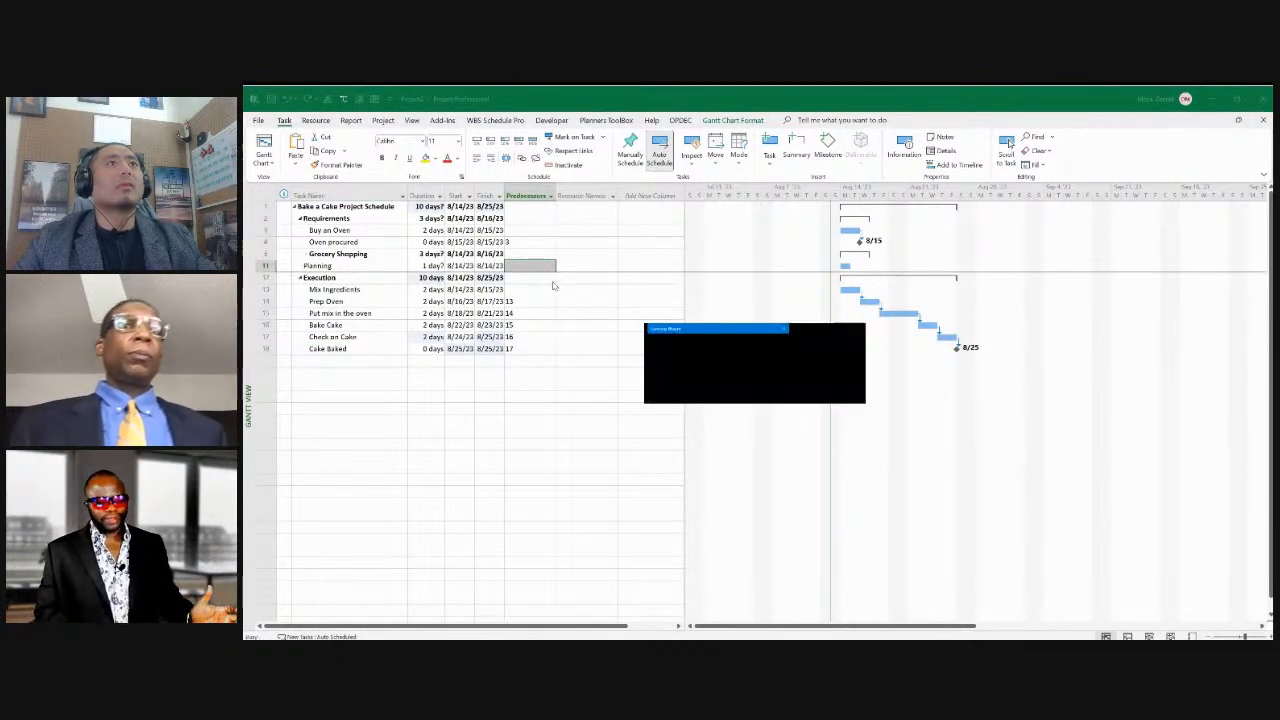
pyautogui.press('Left')
pyautogui.press('Left')
pyautogui.press('Left')
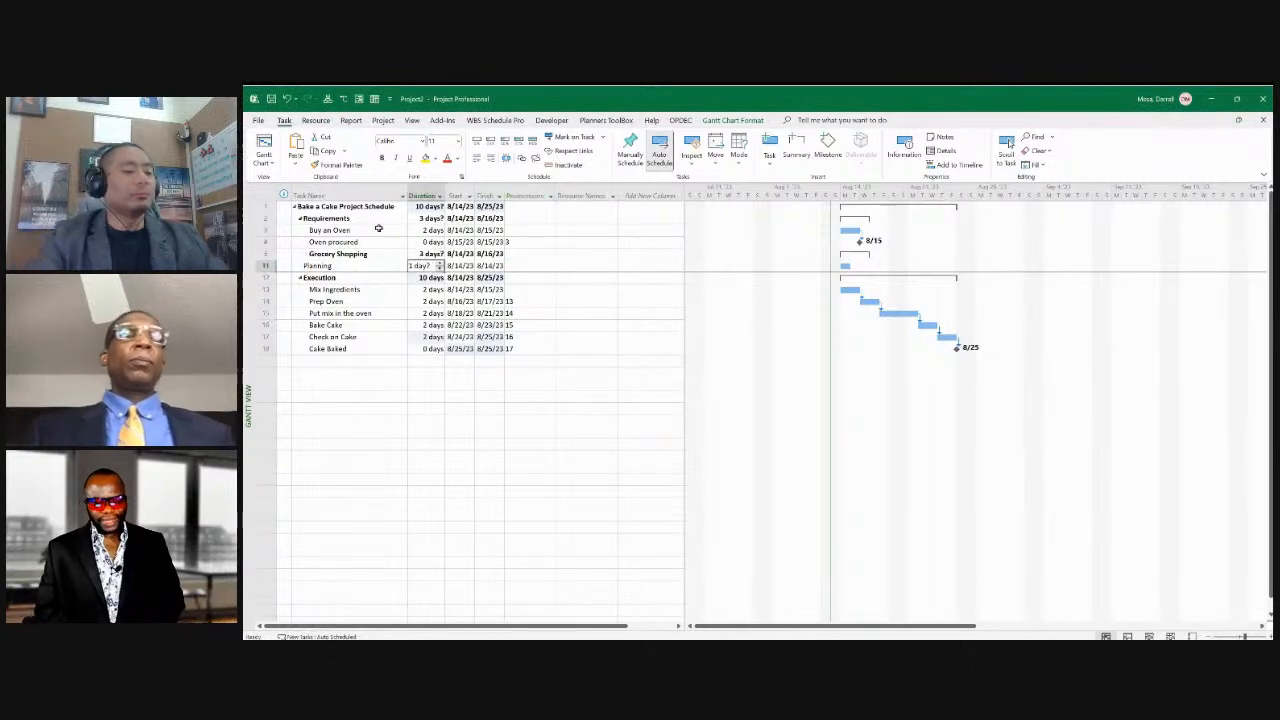
pyautogui.write('5')
# Make task 13, Mix Ingredients, the predecessor of the Planning task.
pyautogui.press('Right')
pyautogui.press('Right')
pyautogui.press('Right')
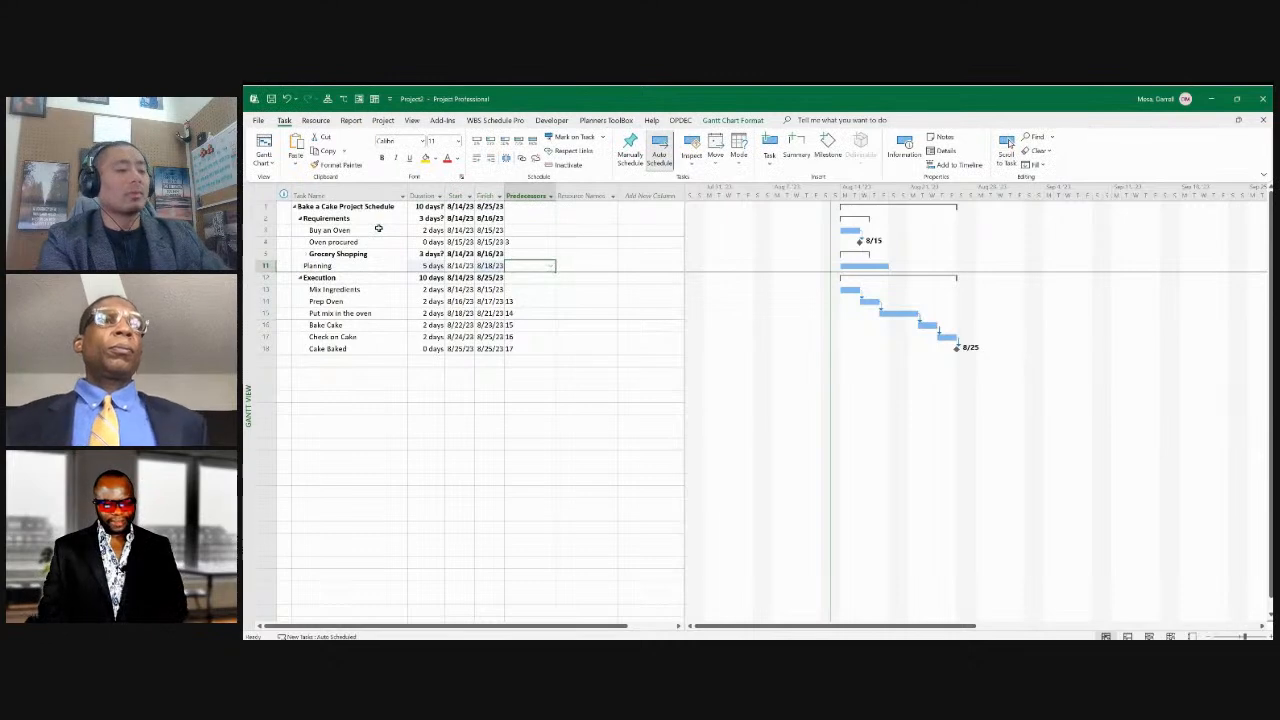
pyautogui.write('13')
pyautogui.press('Return')
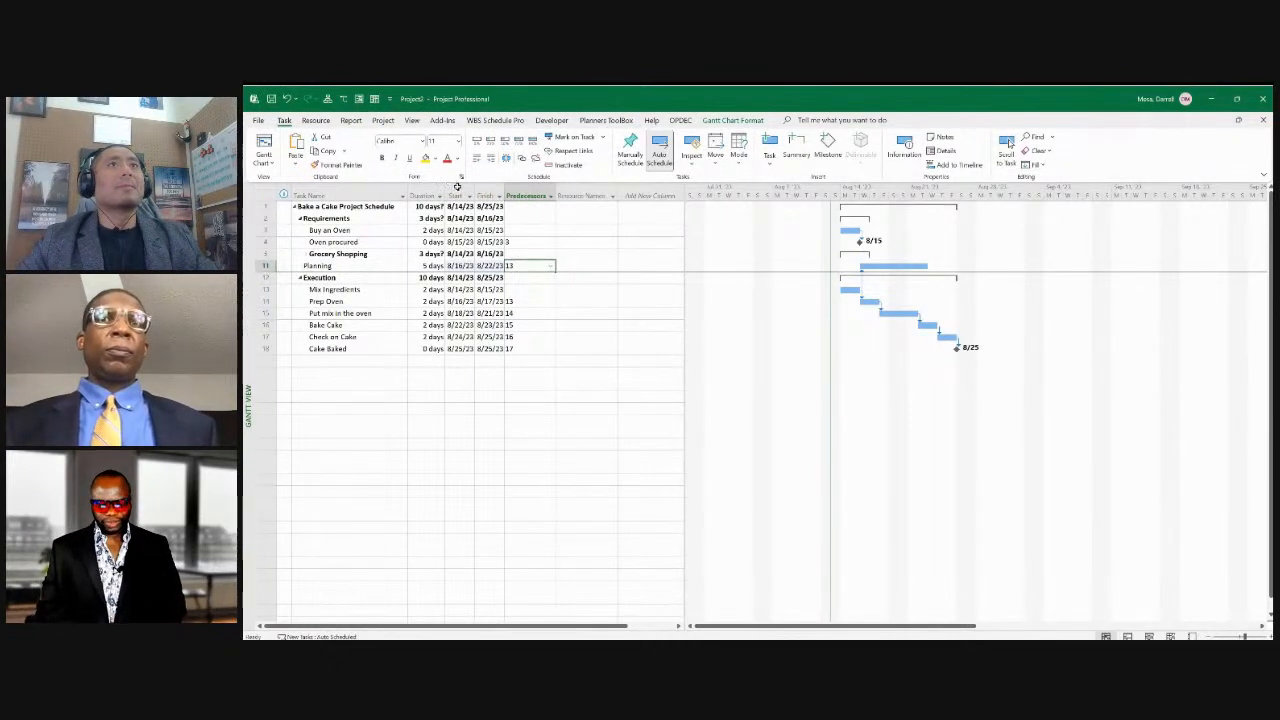
pyautogui.press('Up')
pyautogui.press('Up')
pyautogui.press('Up')
pyautogui.press('Right')
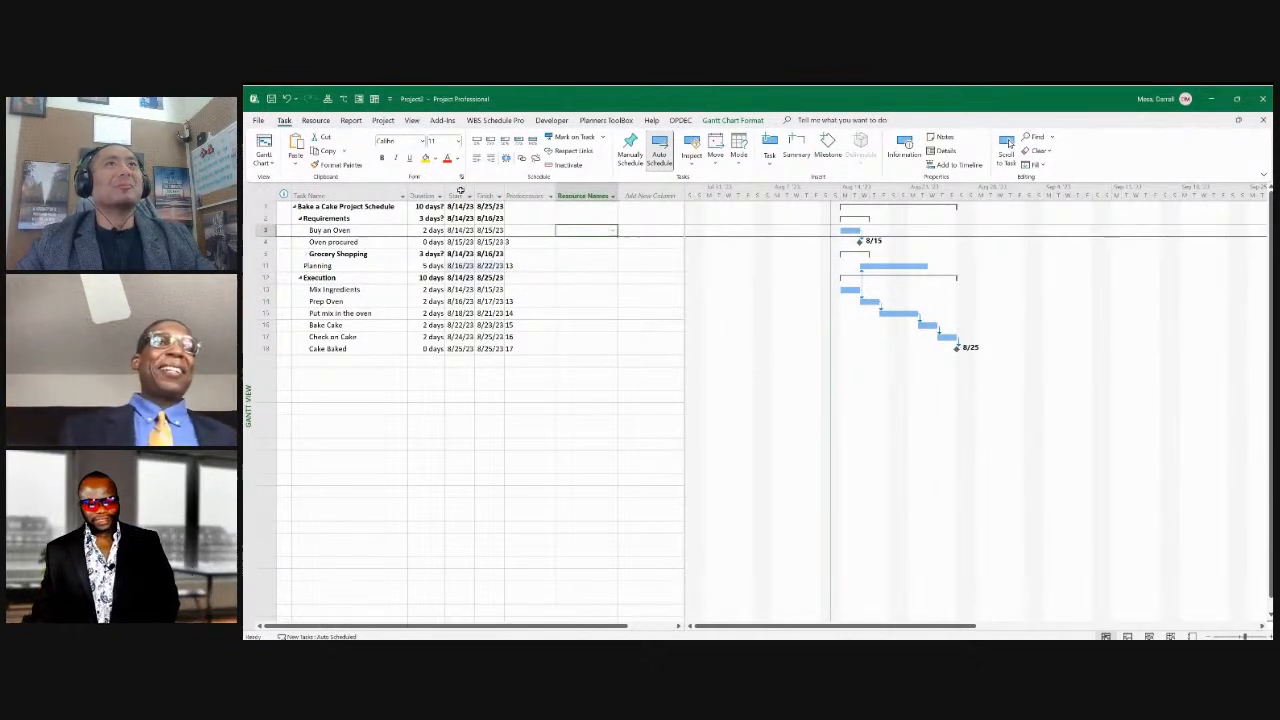
pyautogui.press('Down')
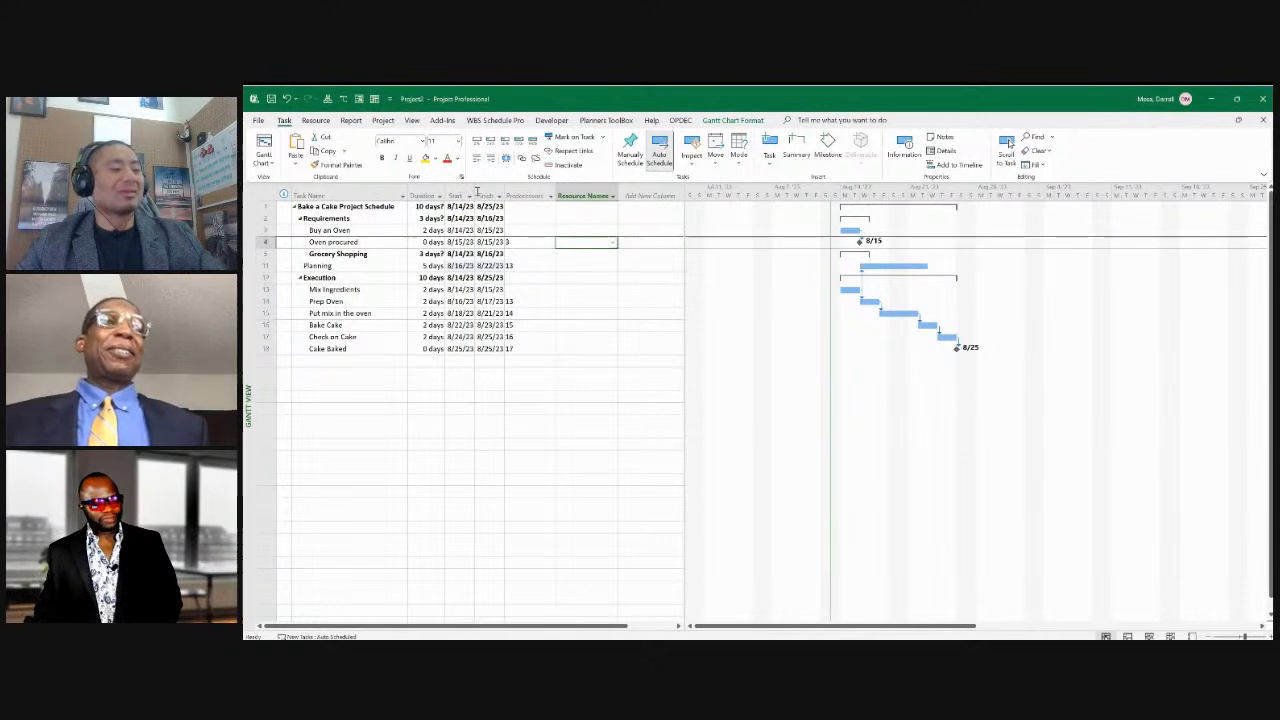
pyautogui.write('11')
pyautogui.press('Down')
pyautogui.press('Down')
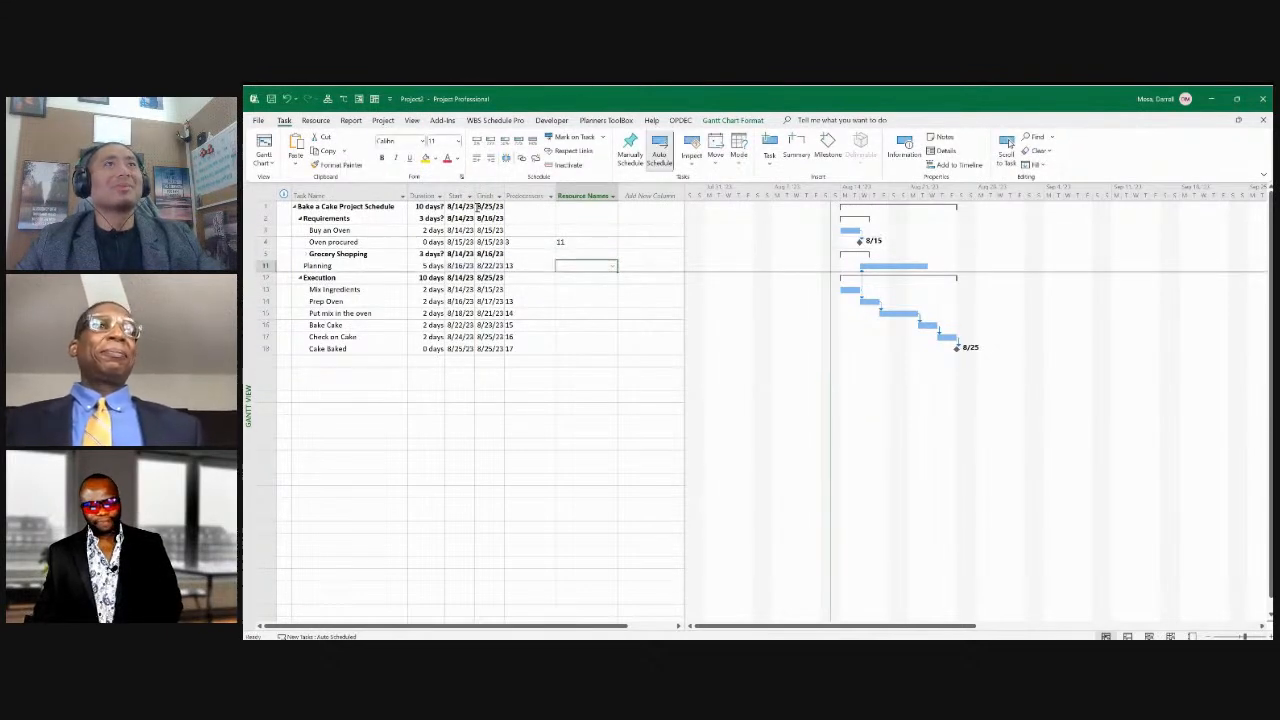
pyautogui.press('Up')
pyautogui.press('Up')
pyautogui.press('Delete')
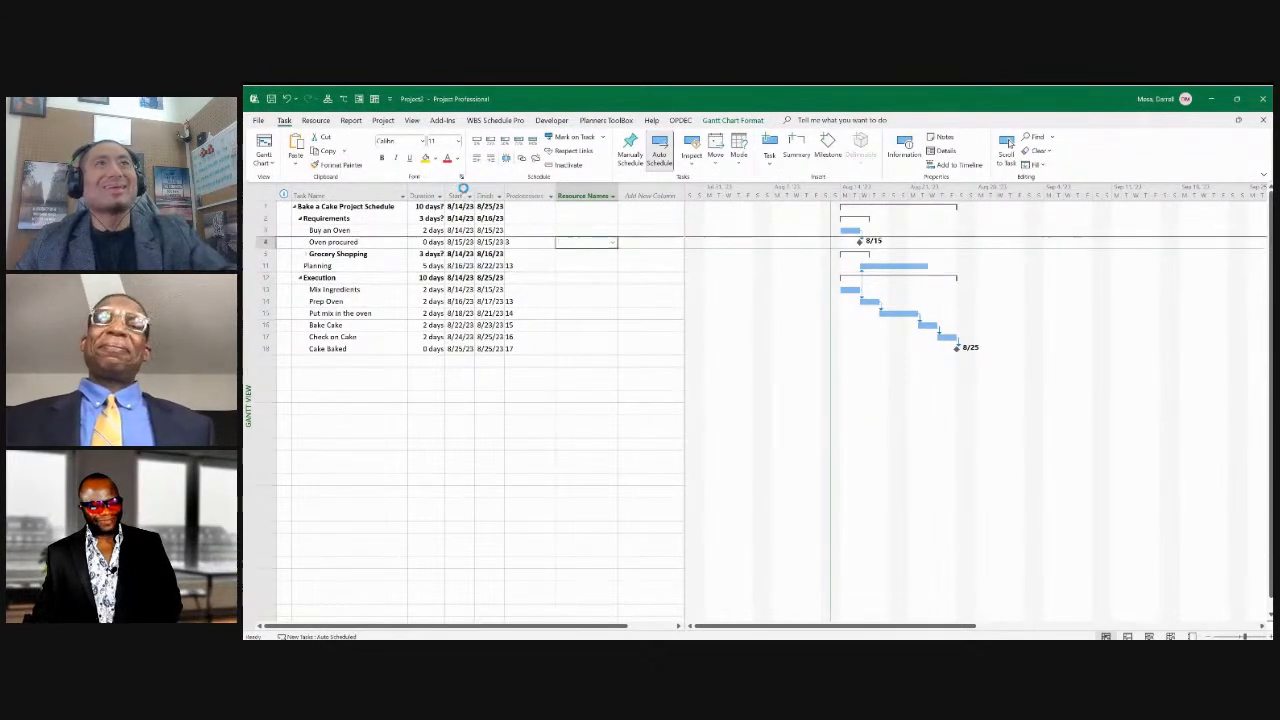
pyautogui.press('Down')
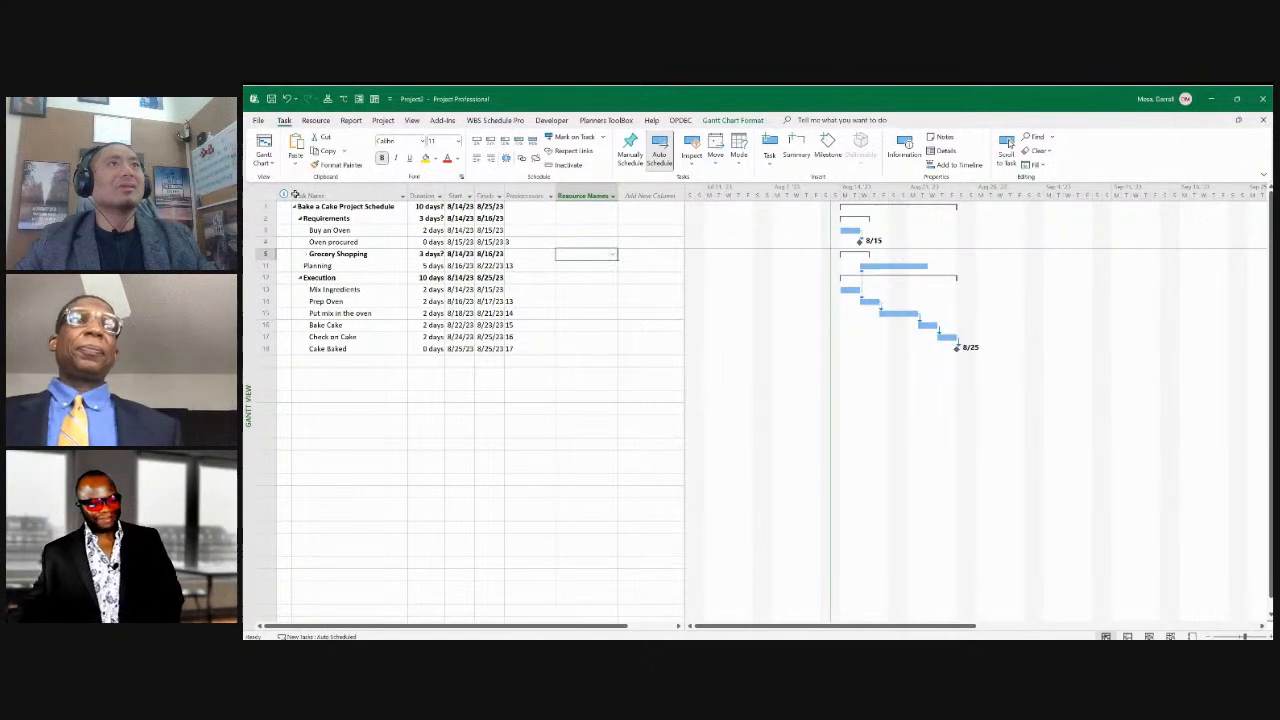
# Expand the Grocery Shopping summary task and link its subtasks from Buy flour through to the Planning task in sequence.
pyautogui.click(306, 254)
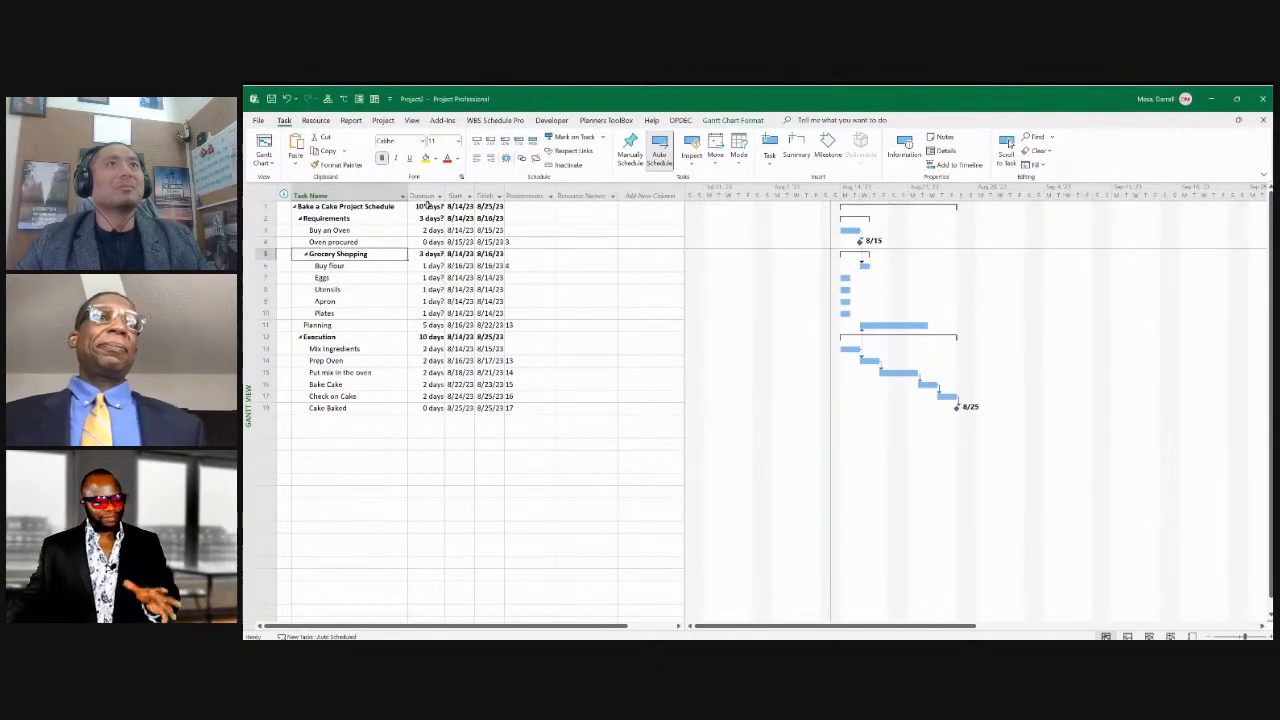
pyautogui.moveTo(527, 266); pyautogui.dragTo(527, 325)
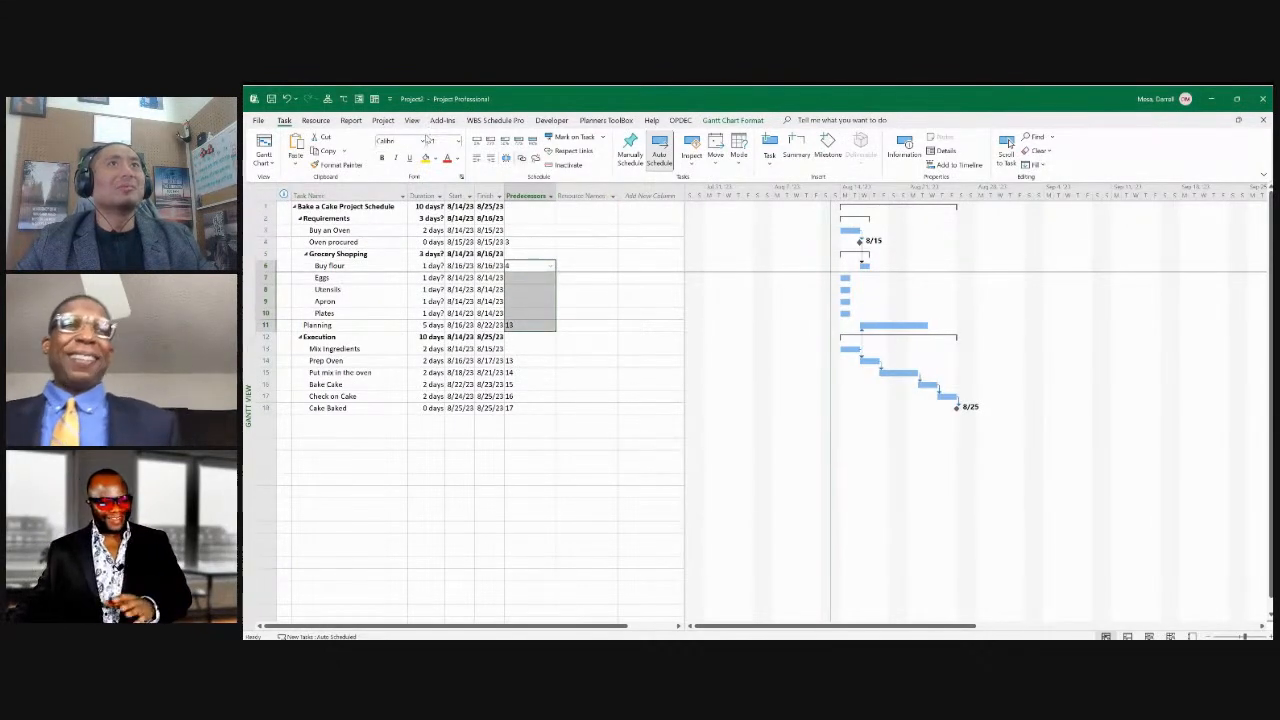
pyautogui.click(521, 157)
# Set the durations of Buy flour, Eggs, Utensils, Apron and Plates to 2 days each.
pyautogui.click(422, 266)
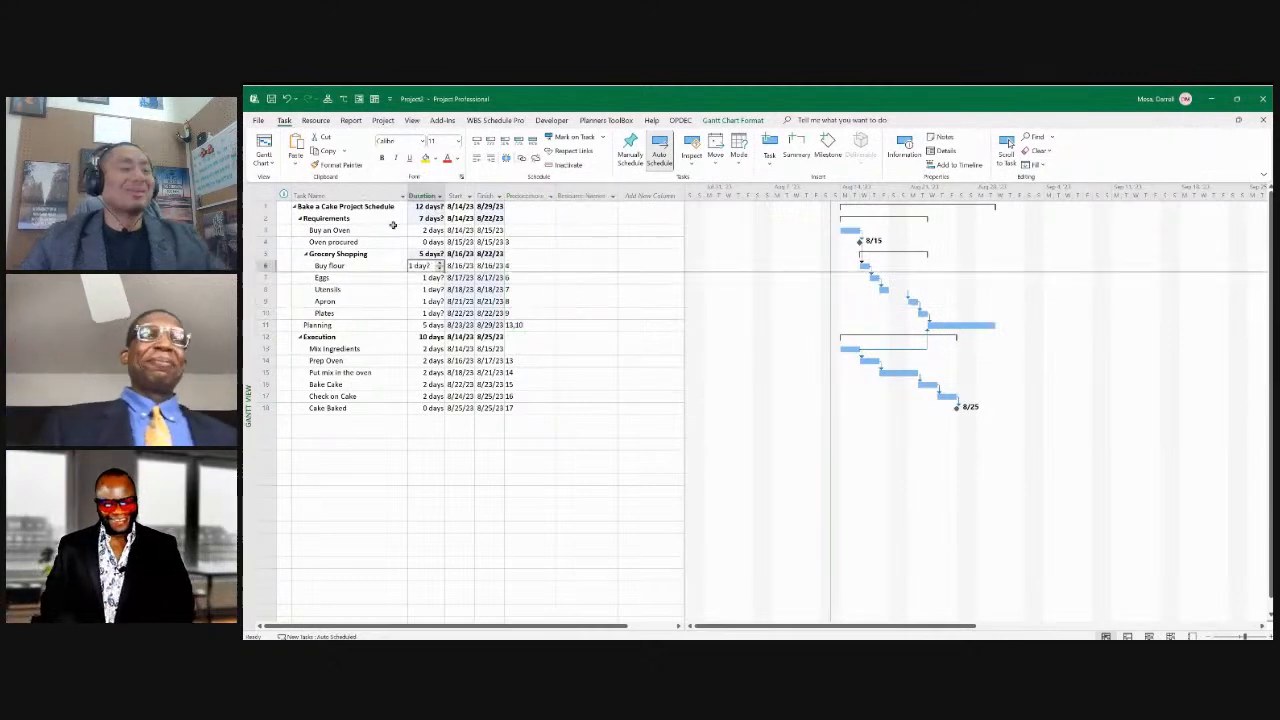
pyautogui.write('2')
pyautogui.press('Return')
pyautogui.write('2')
pyautogui.press('Return')
pyautogui.write('2')
pyautogui.press('Return')
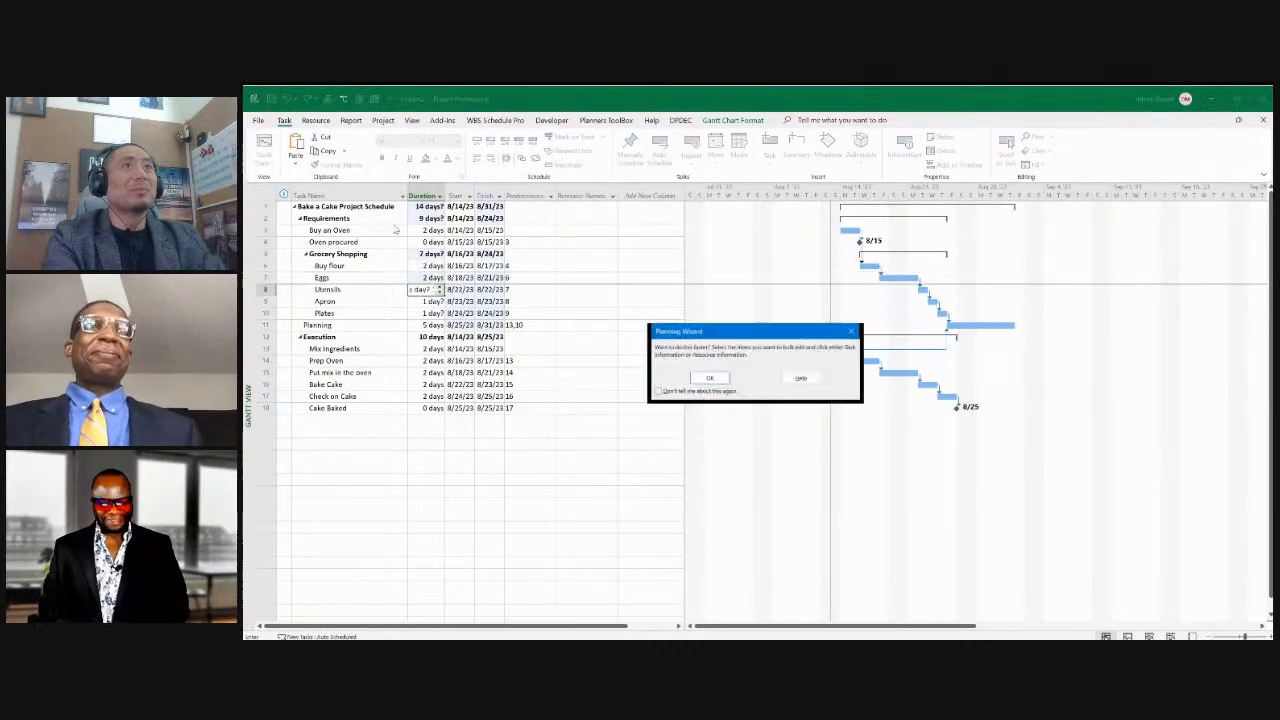
pyautogui.press('Return')
pyautogui.press('Return')
pyautogui.write('2')
pyautogui.press('Return')
pyautogui.write('2')
pyautogui.press('Return')
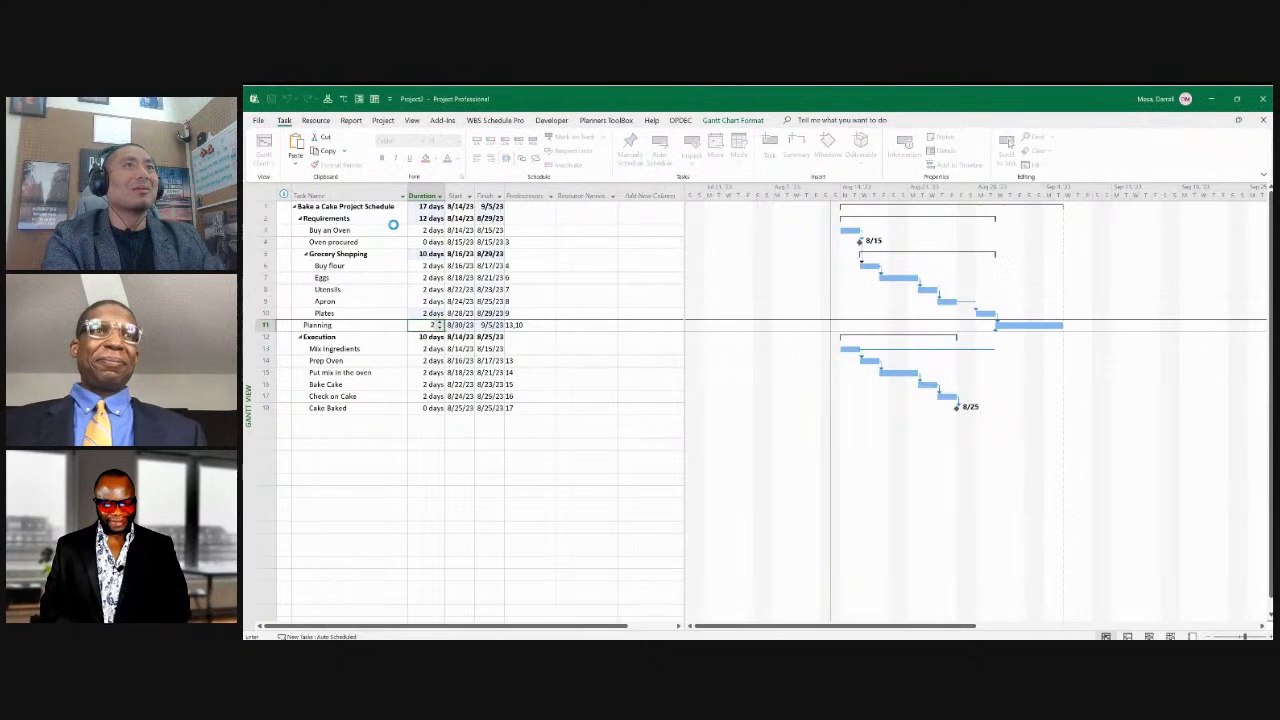
# Set the duration of the Planning task back to 5 days.
pyautogui.press('Return')
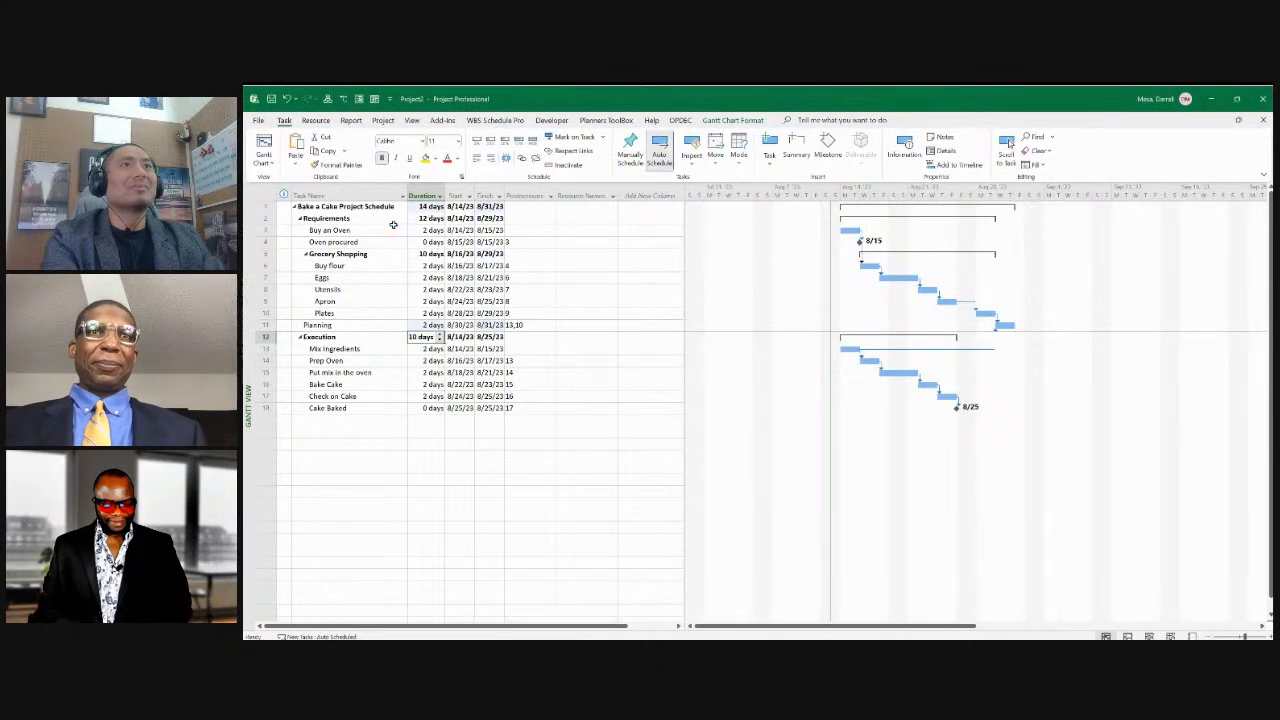
pyautogui.press('Return')
pyautogui.press('Up')
pyautogui.press('Up')
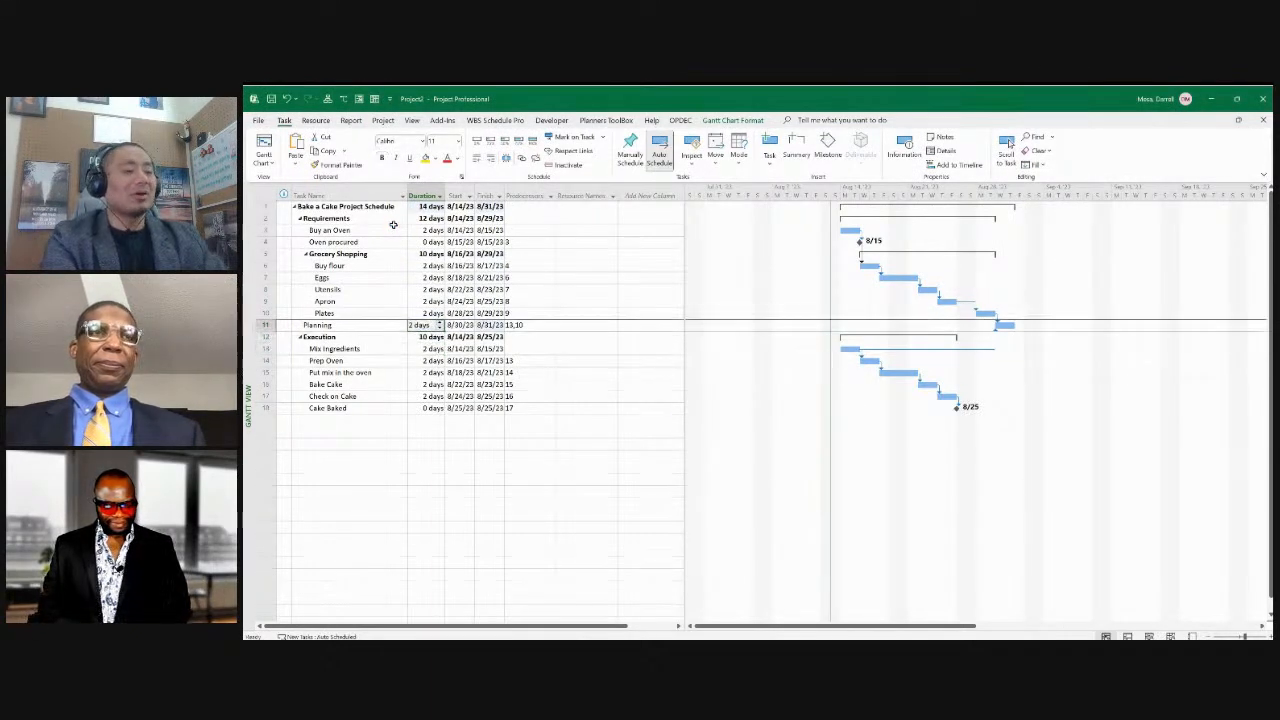
pyautogui.write('5')
pyautogui.press('Tab')
pyautogui.press('Left')
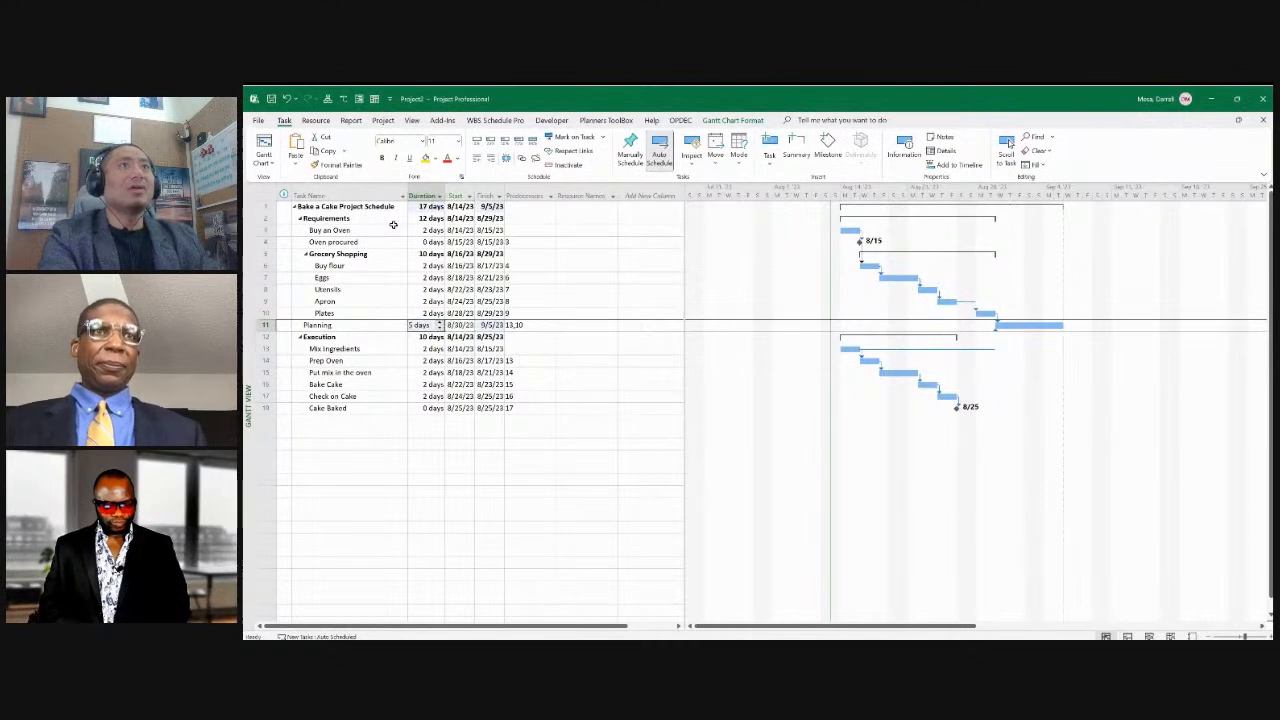
pyautogui.press('Right')
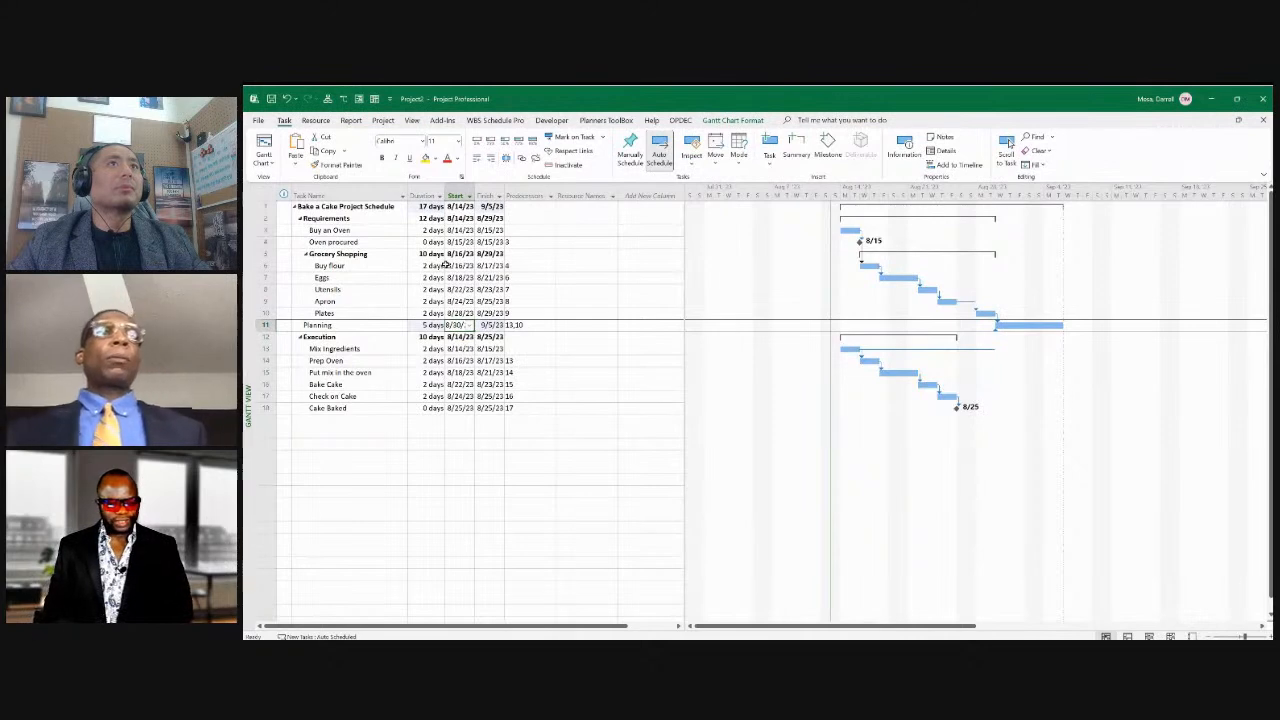
# Try to make task 11, Planning, the predecessor of Mix Ingredients.
pyautogui.click(529, 361)
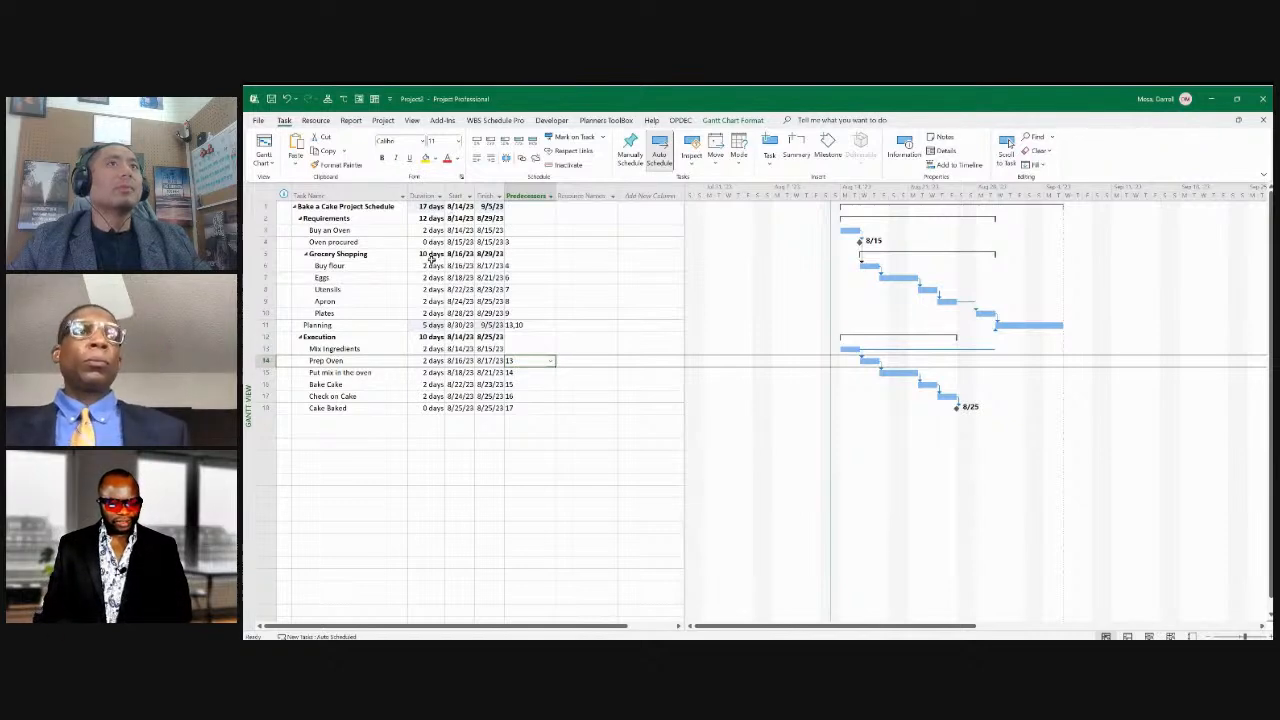
pyautogui.press('Up')
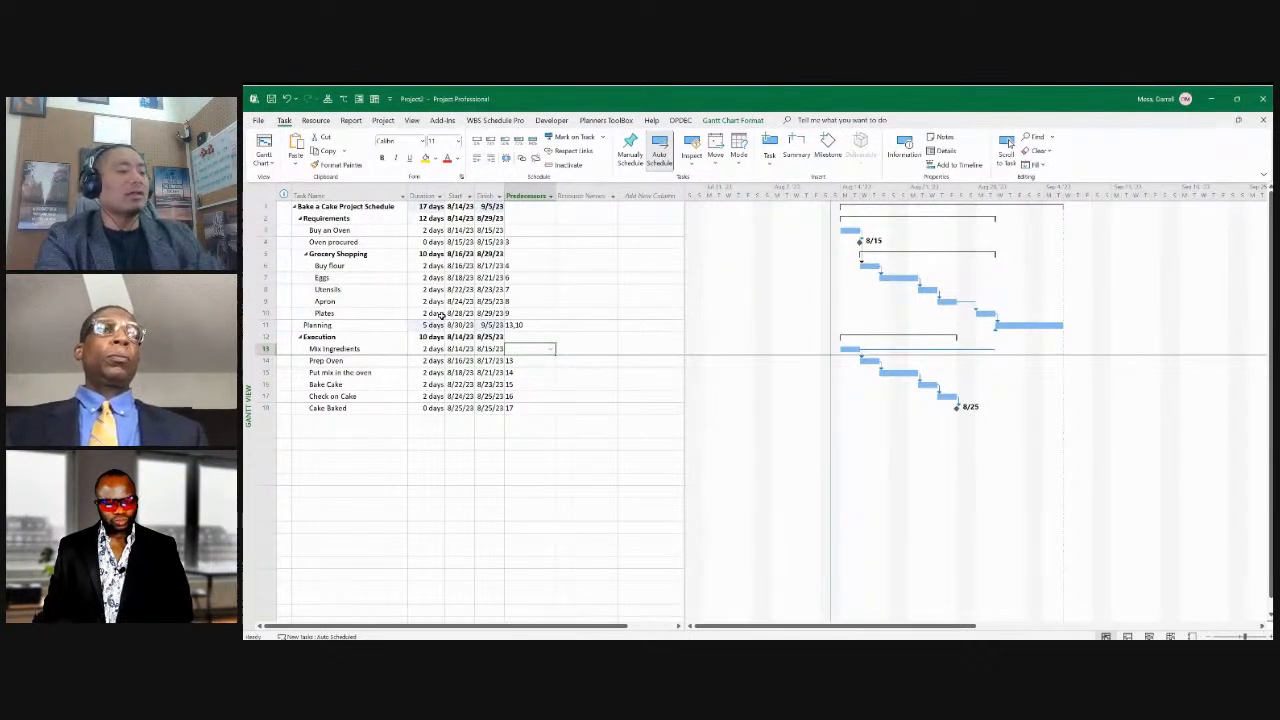
pyautogui.hotkey('ctrl', 'F2')
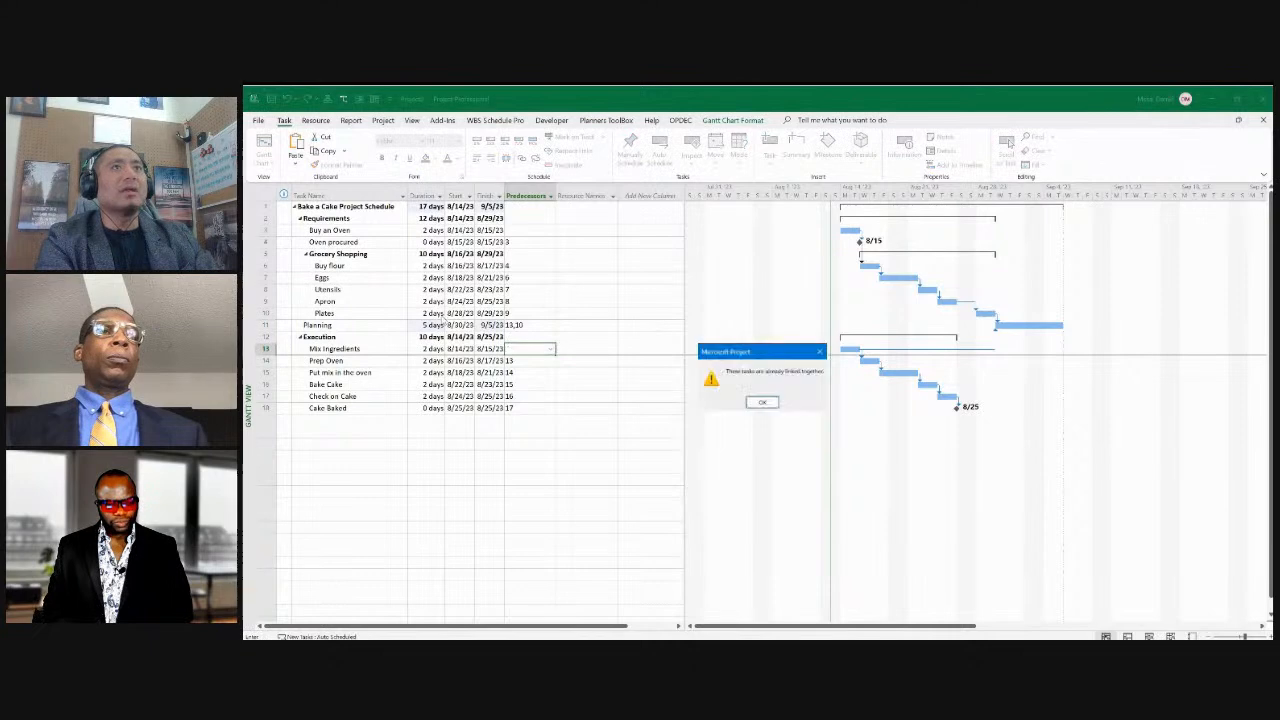
pyautogui.press('Return')
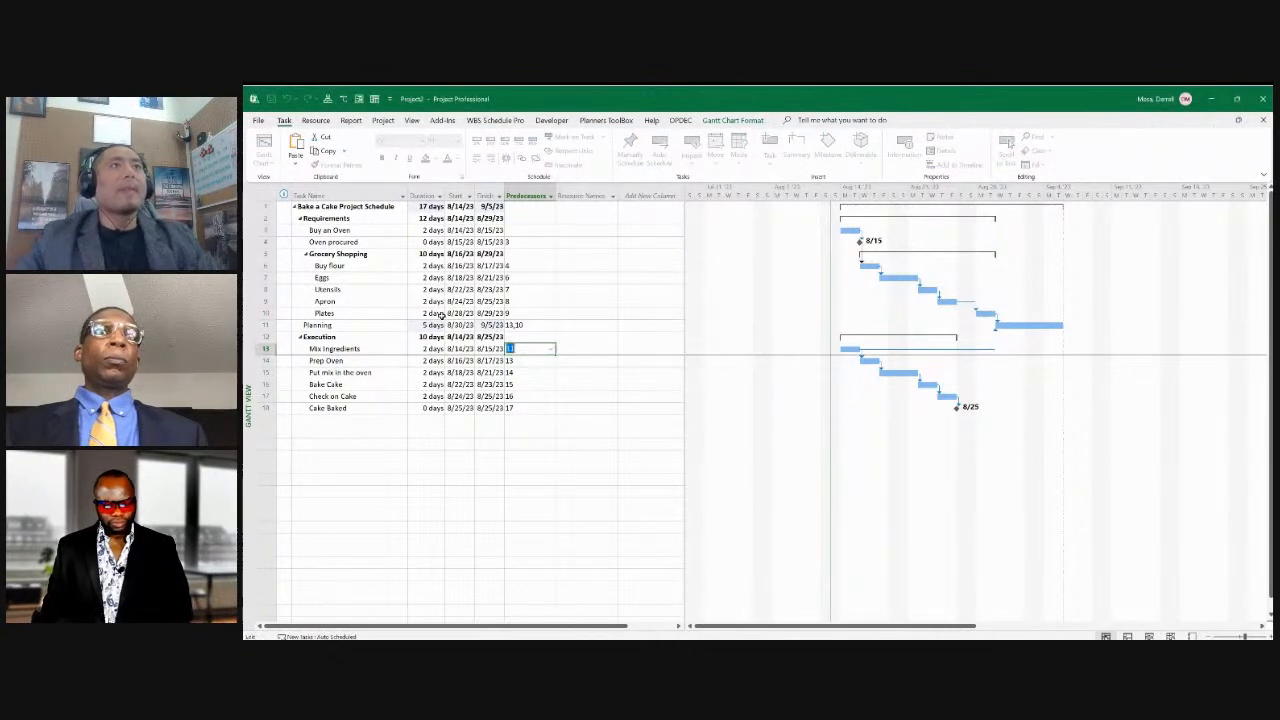
# Remove task 10 from the Planning task's predecessors, keeping only task 13.
pyautogui.press('Up')
pyautogui.press('Up')
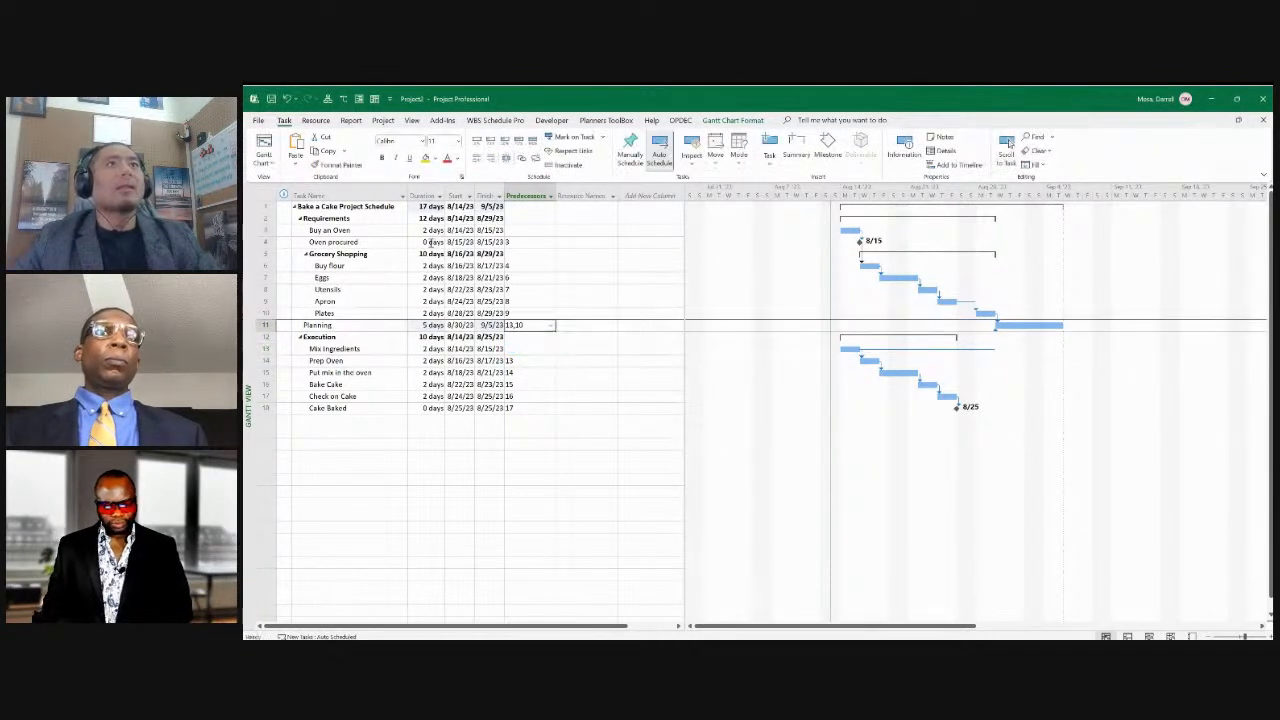
pyautogui.press('F2')
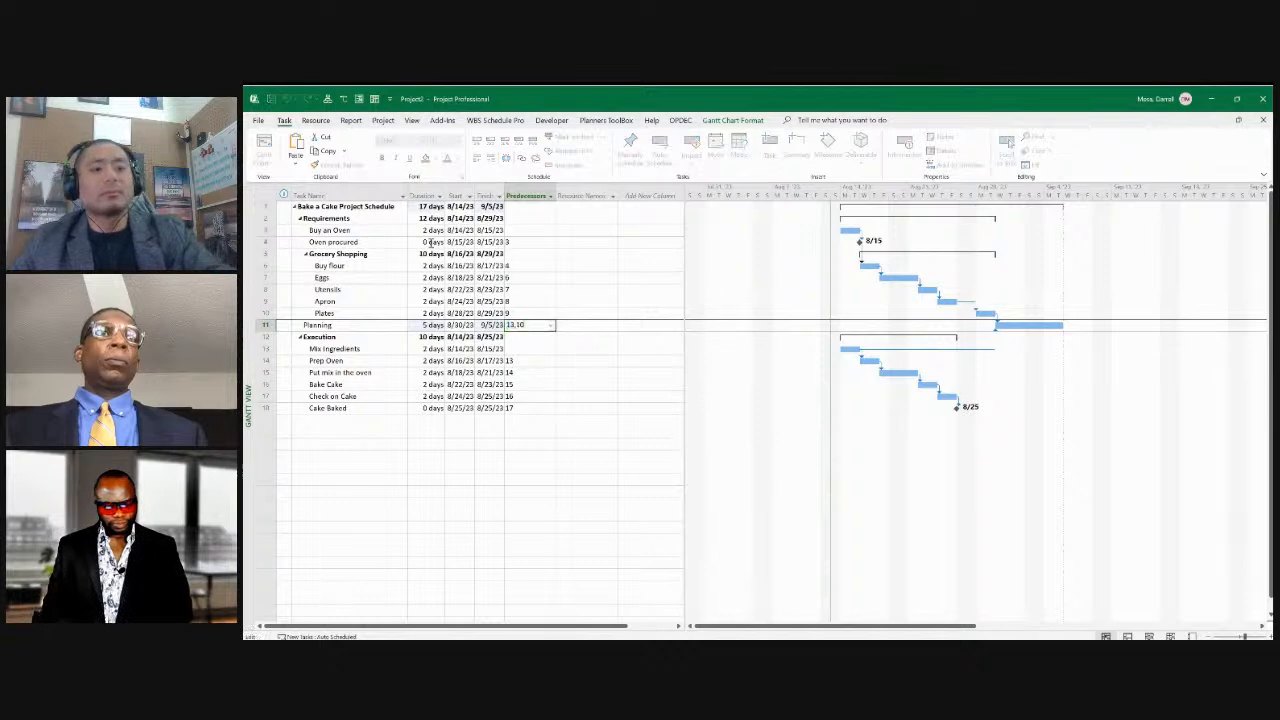
pyautogui.press('Return')
pyautogui.press('Down')
pyautogui.press('Down')
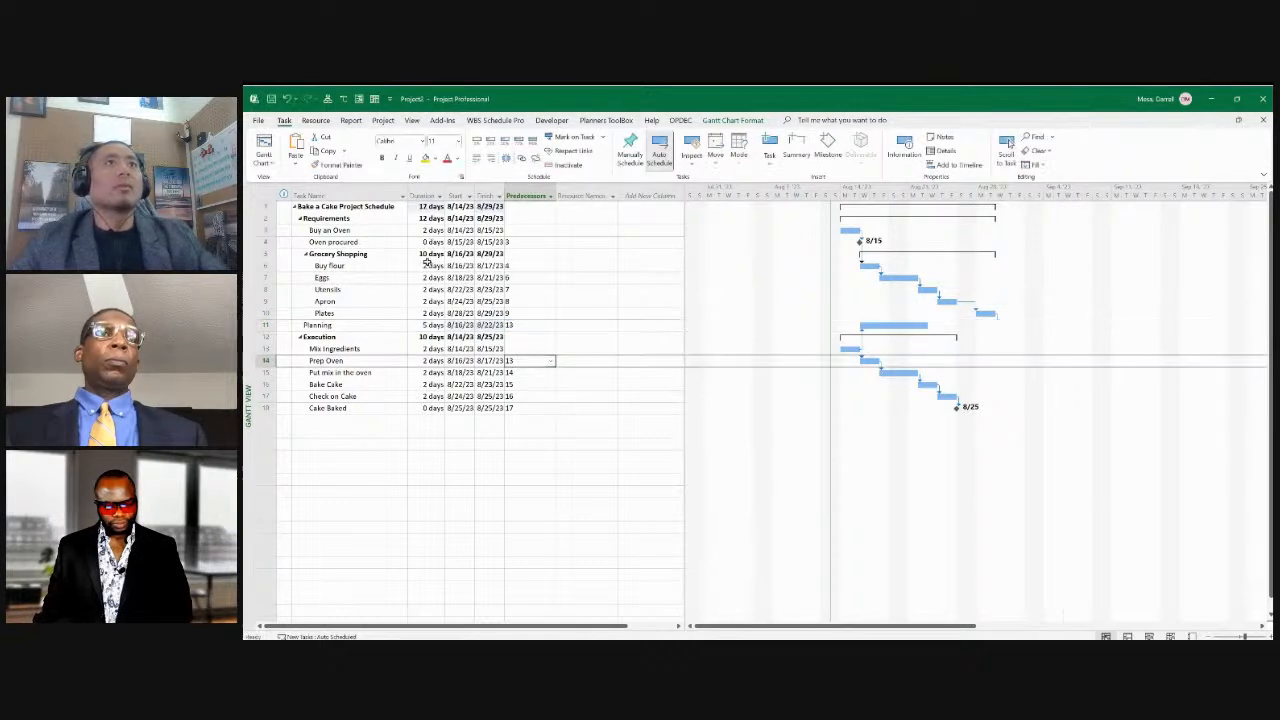
# Retry entering task 11 as the predecessor of Mix Ingredients, and clear the entry.
pyautogui.press('Up')
pyautogui.press('Return')
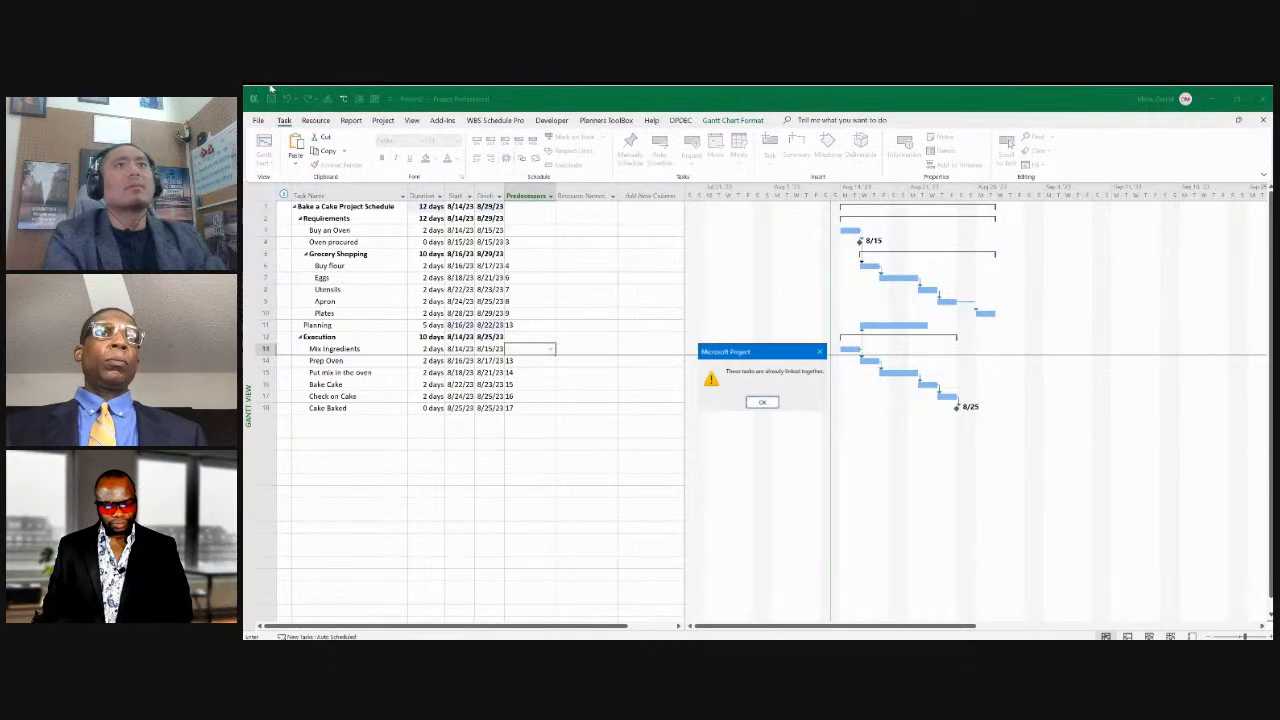
pyautogui.press('Return')
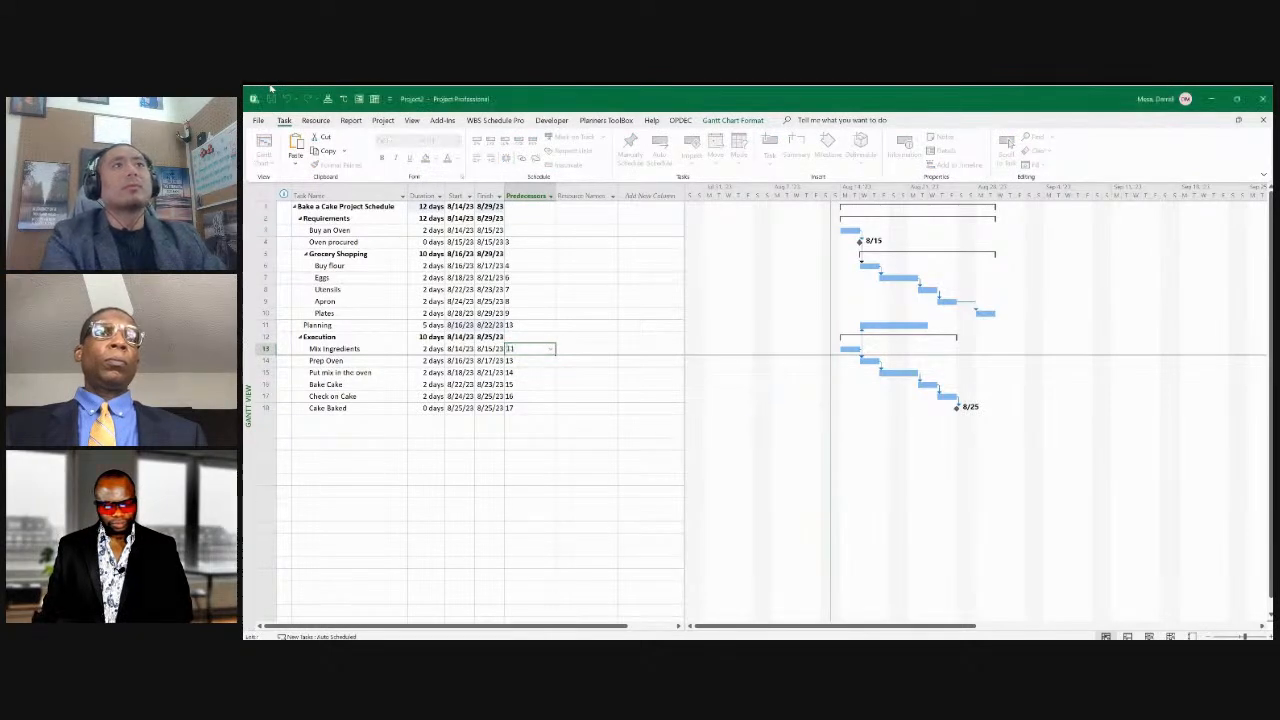
pyautogui.press('Escape')
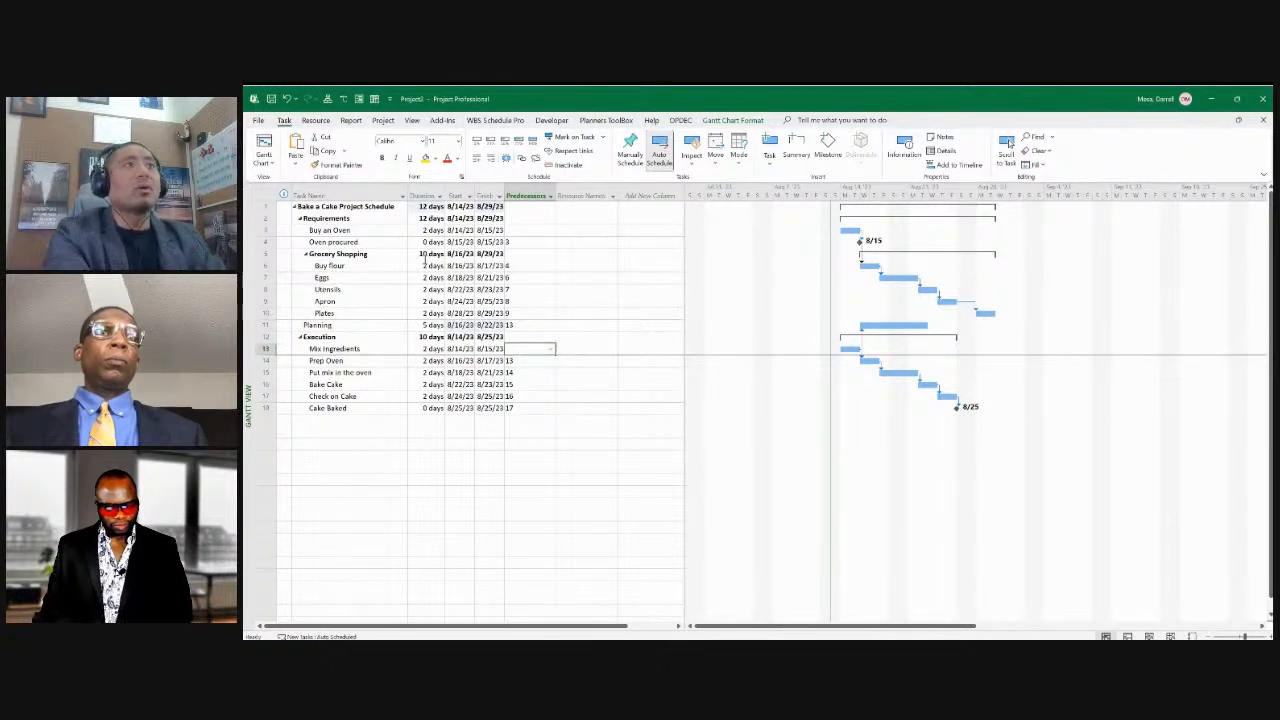
pyautogui.hotkey('ctrl', 'F2')
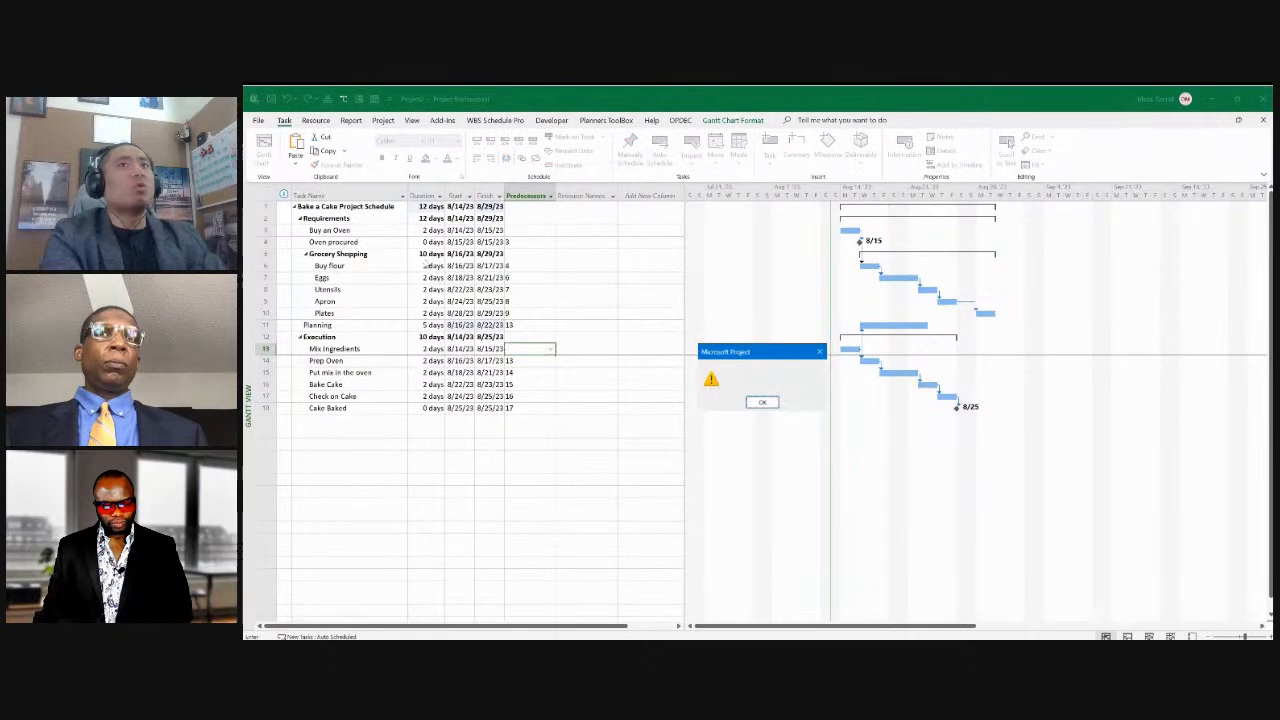
pyautogui.press('Return')
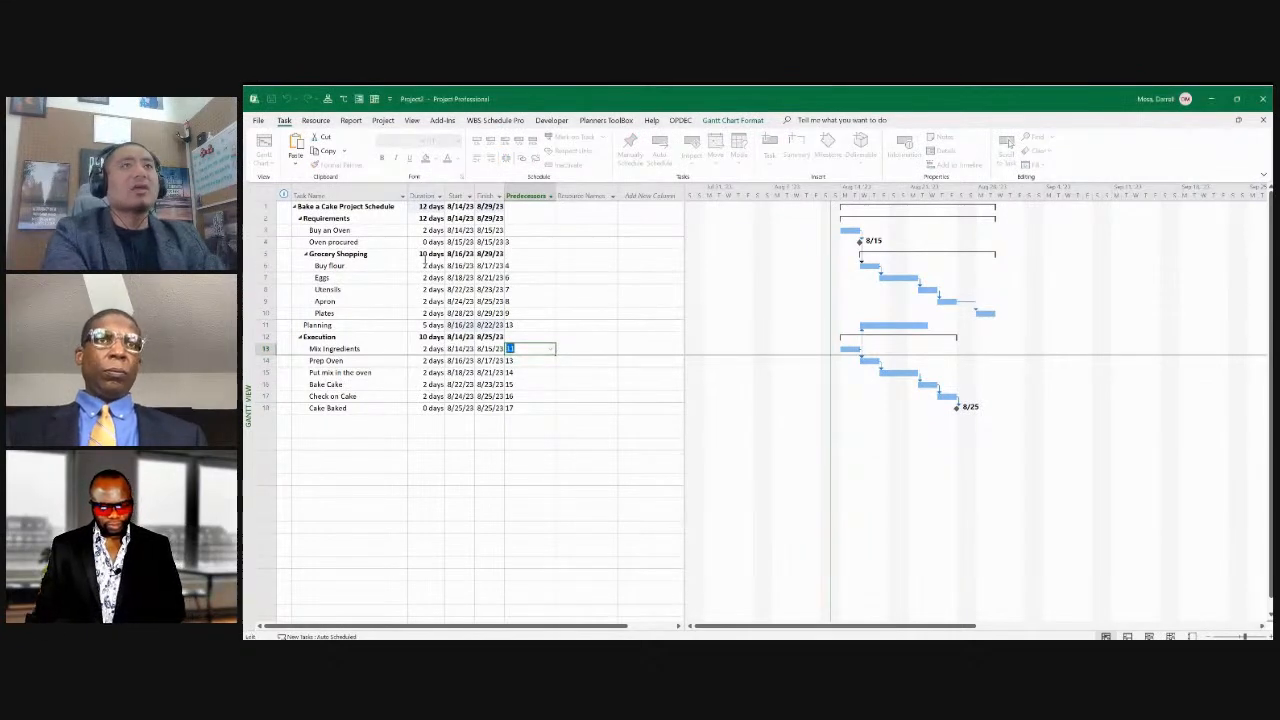
pyautogui.press('BackSpace')
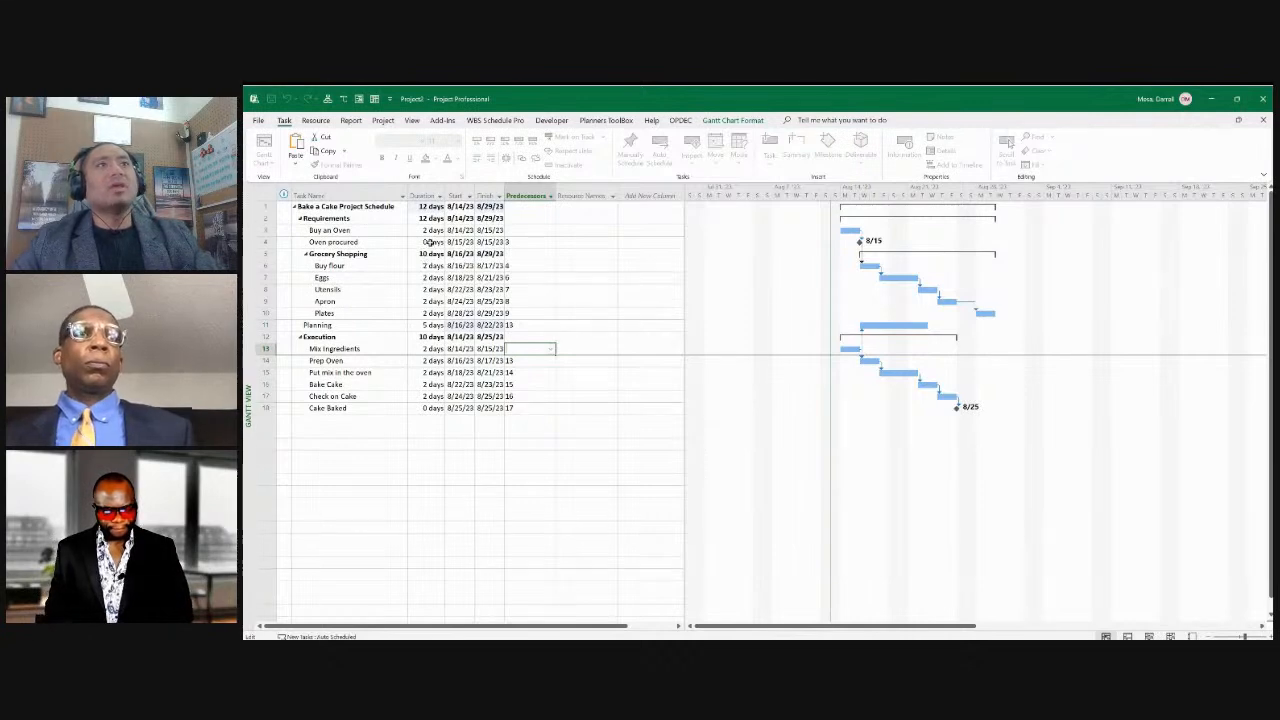
# Replace the Planning task's predecessor with task 10, Plates.
pyautogui.press('Up')
pyautogui.press('Up')
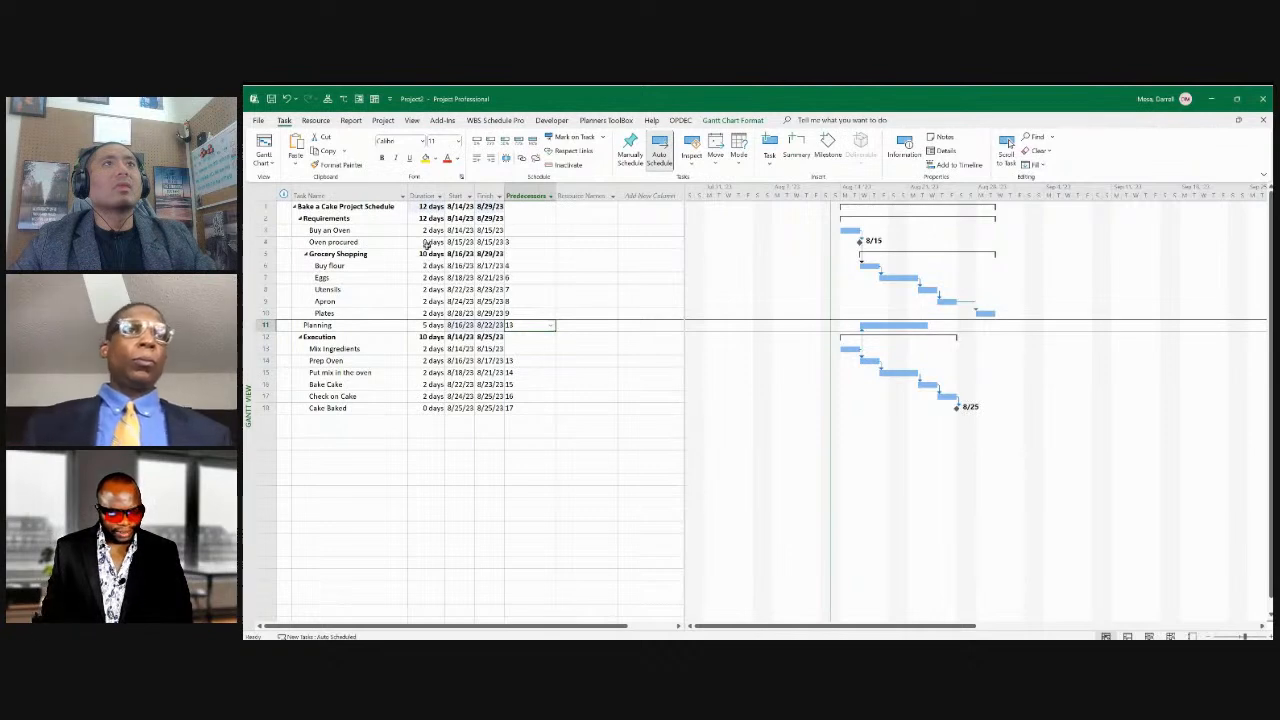
pyautogui.write('10')
pyautogui.press('Right')
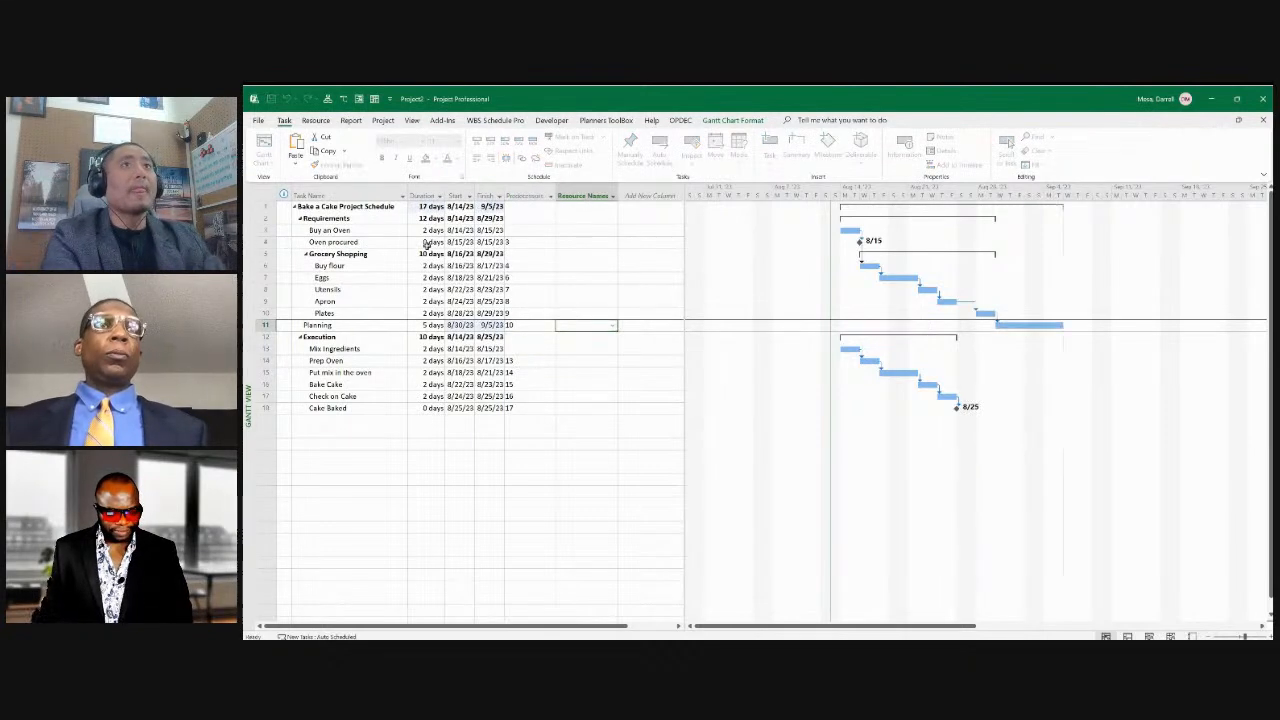
pyautogui.press('Left')
# Make task 11, Planning, the predecessor of the Mix Ingredients task.
pyautogui.press('Down')
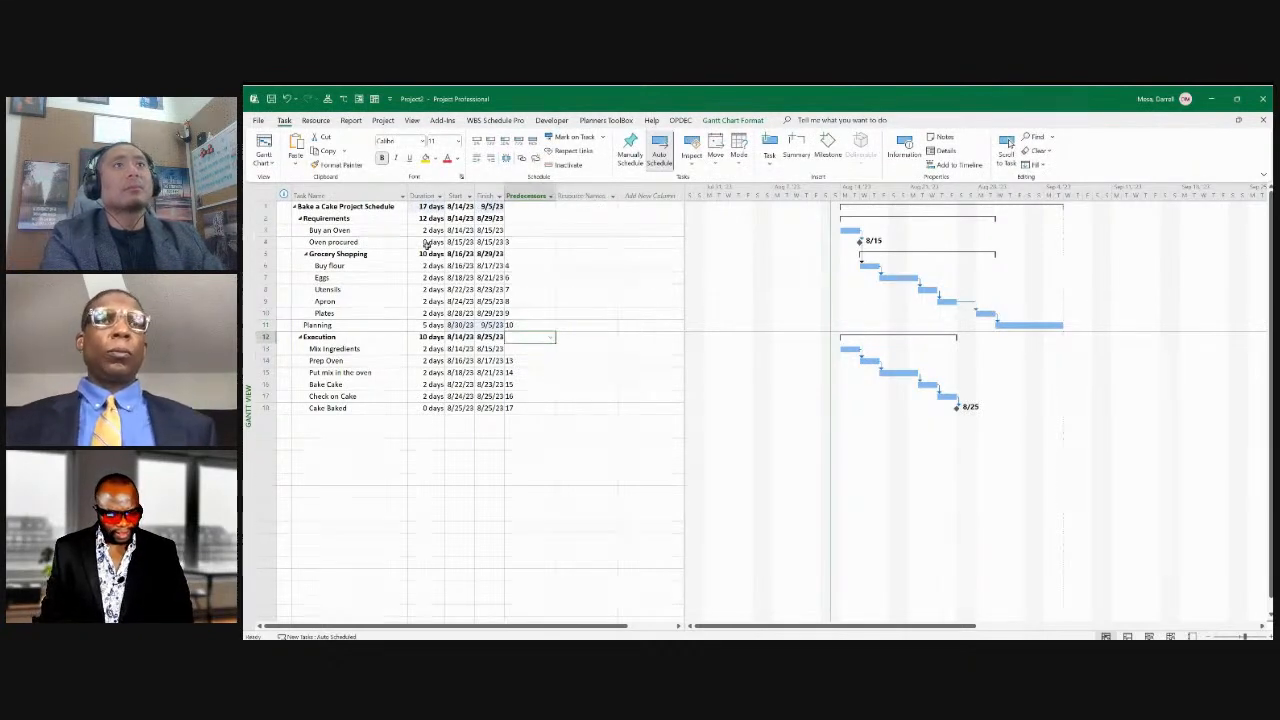
pyautogui.press('Down')
pyautogui.write('1')
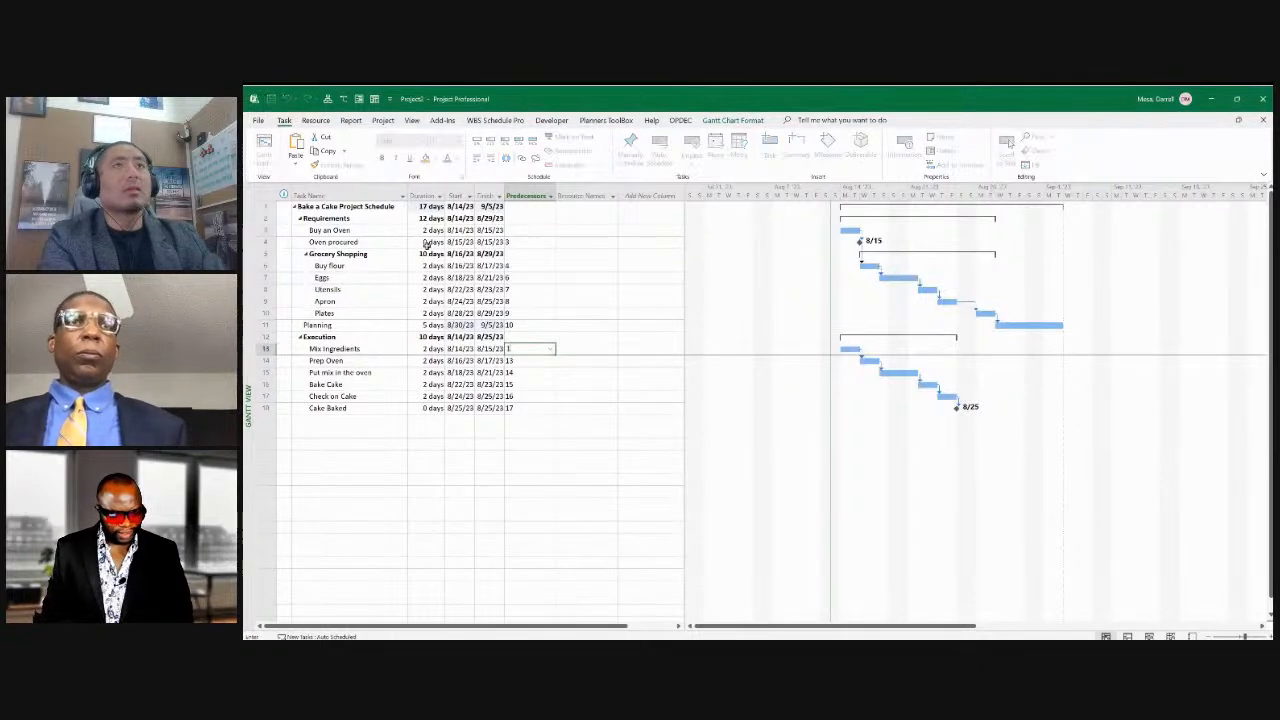
pyautogui.press('Return')
pyautogui.press('Return')
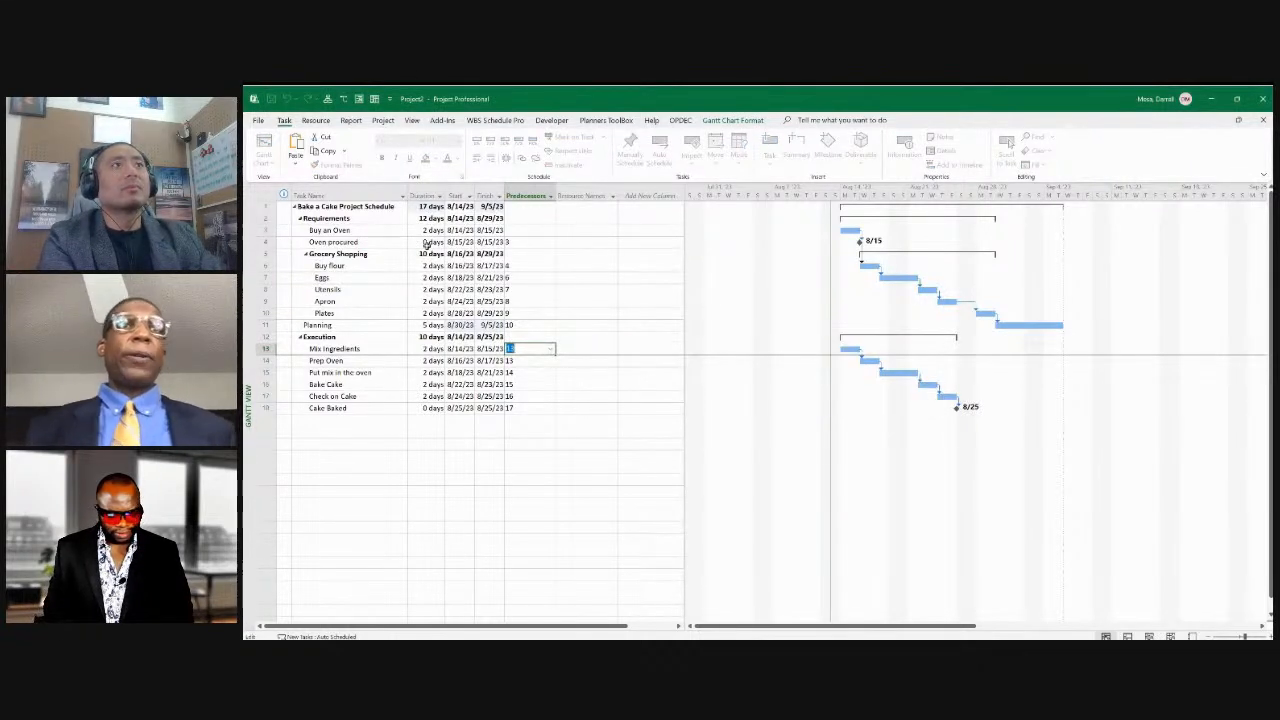
pyautogui.write('11')
pyautogui.press('Return')
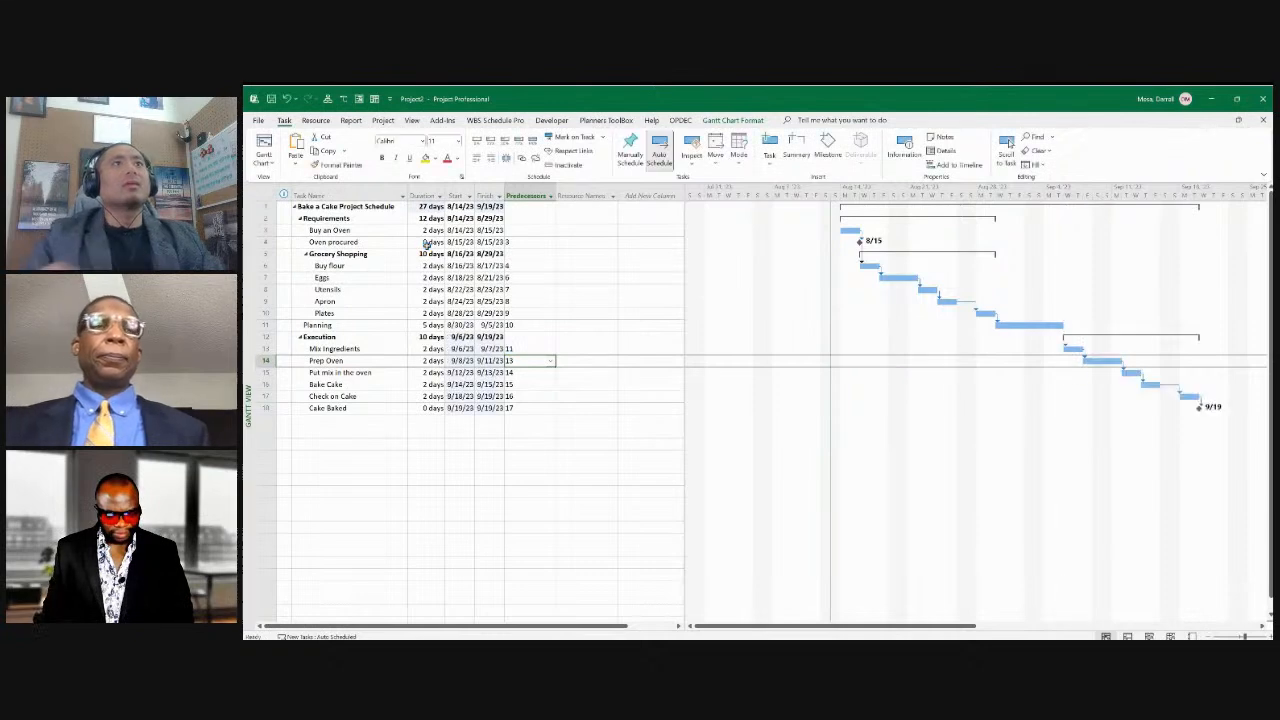
pyautogui.press('Up')
pyautogui.press('Right')
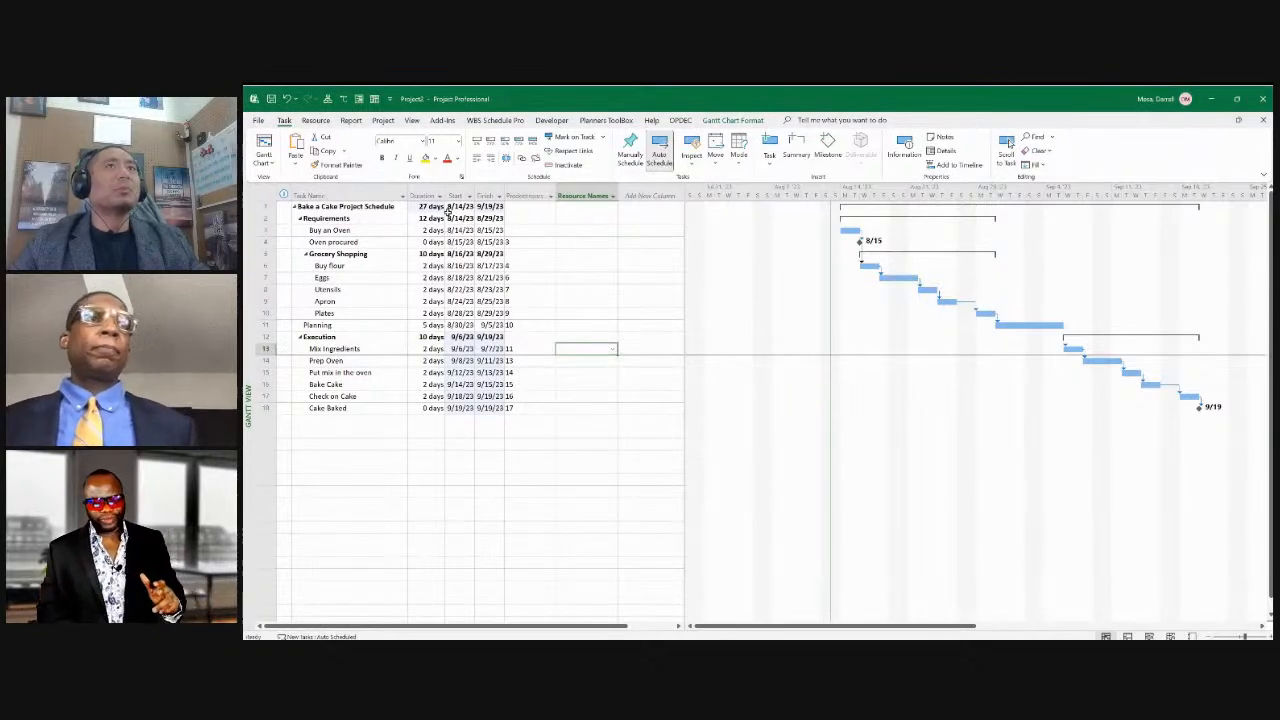
pyautogui.click(528, 266)
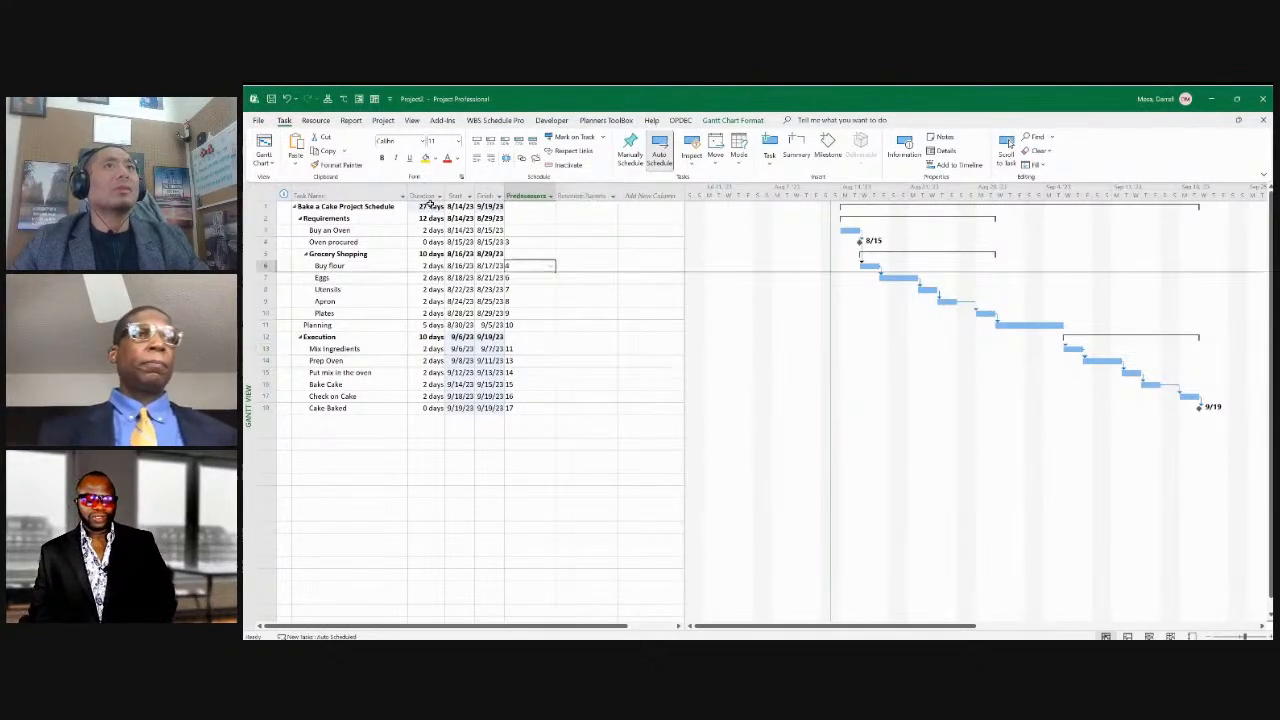